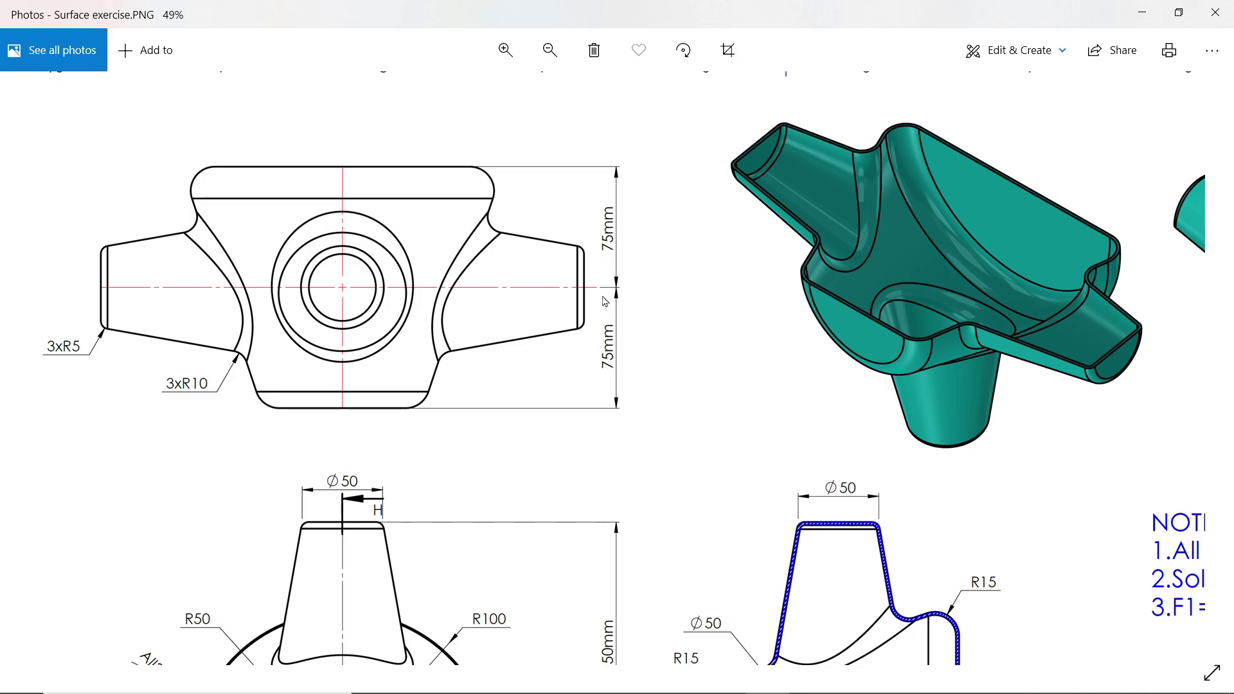
Examine the dimensions in the upper view, the right side view and Section H-H of the surface exercise drawing.
left_click_drag(500, 373, 503, 130)
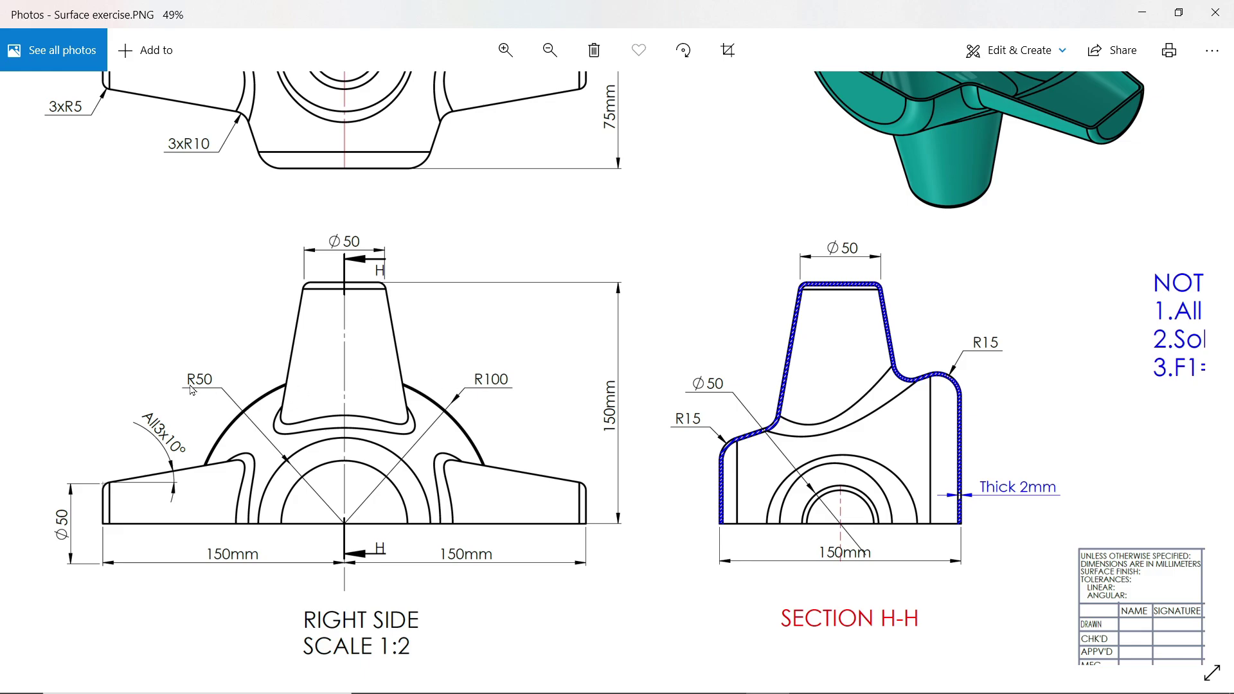
left_click_drag(329, 225, 339, 364)
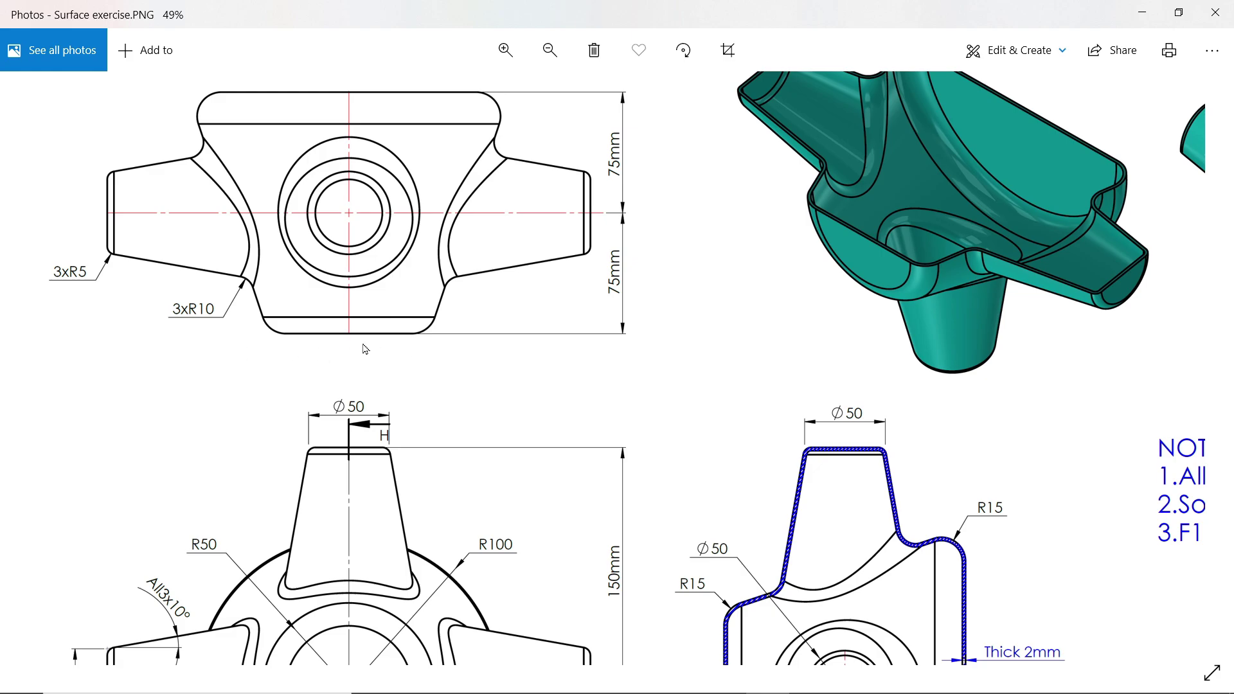
left_click_drag(341, 434, 340, 327)
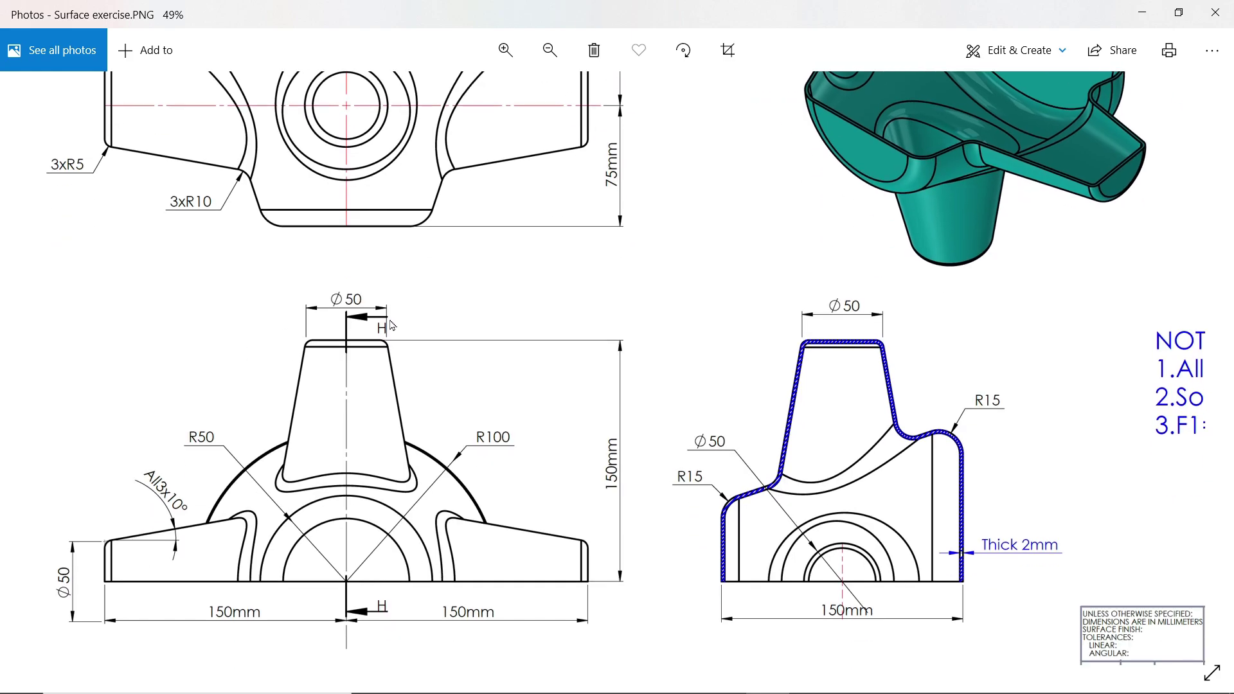
left_click_drag(414, 273, 427, 415)
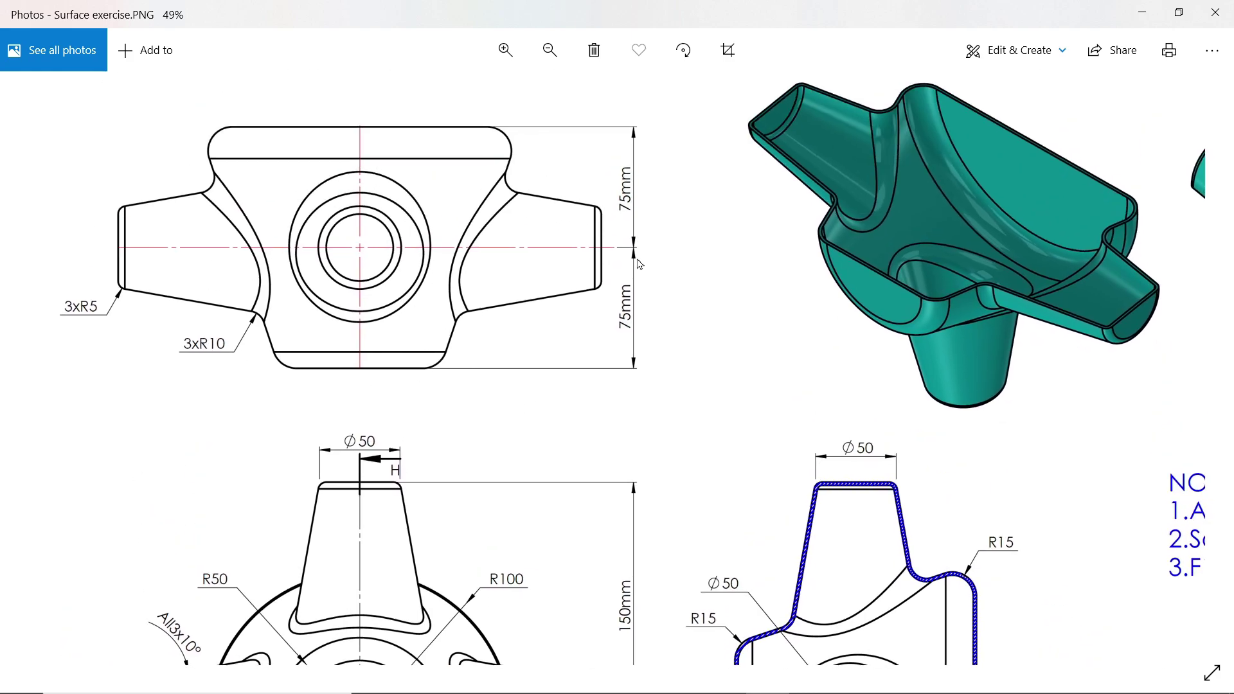
left_click_drag(536, 413, 570, 237)
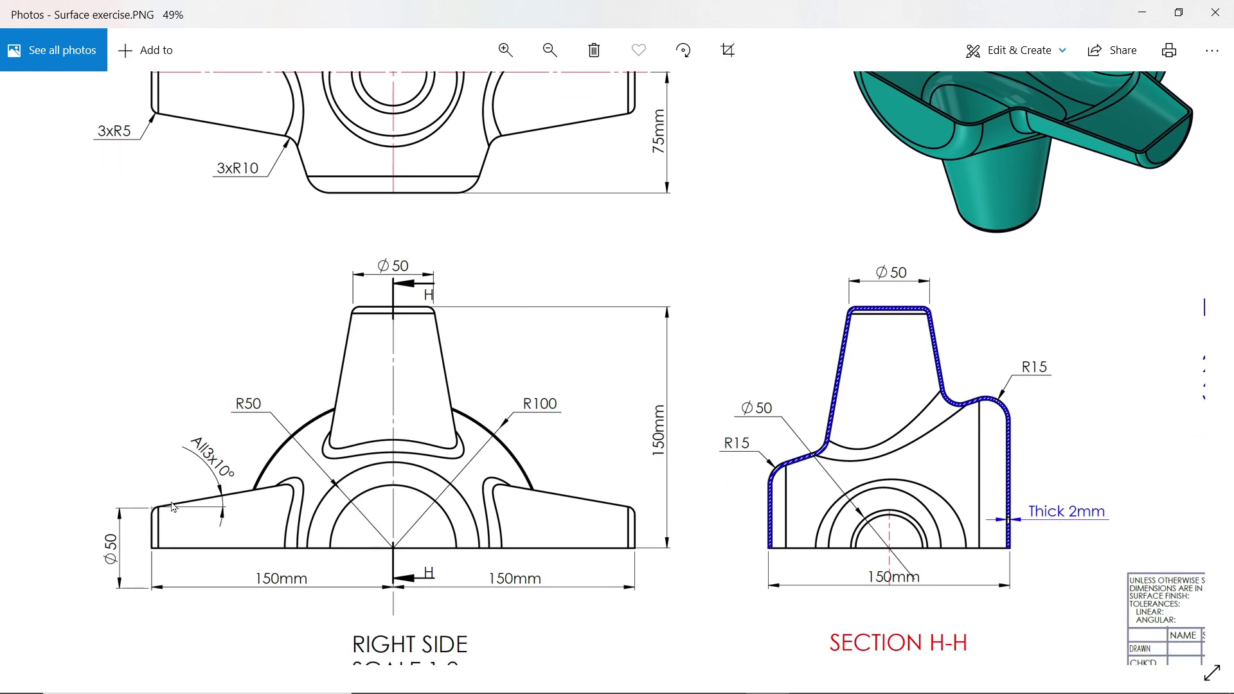
left_click_drag(173, 507, 259, 380)
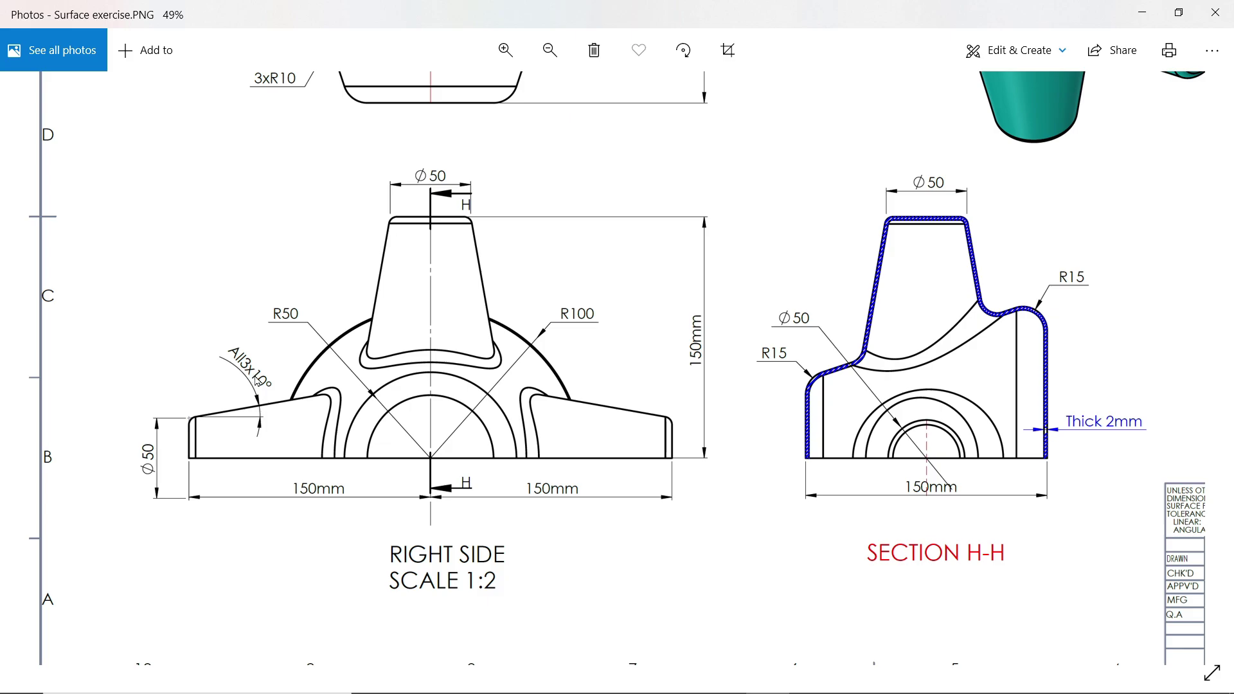
scroll(263, 379, "up", 2, "ctrl")
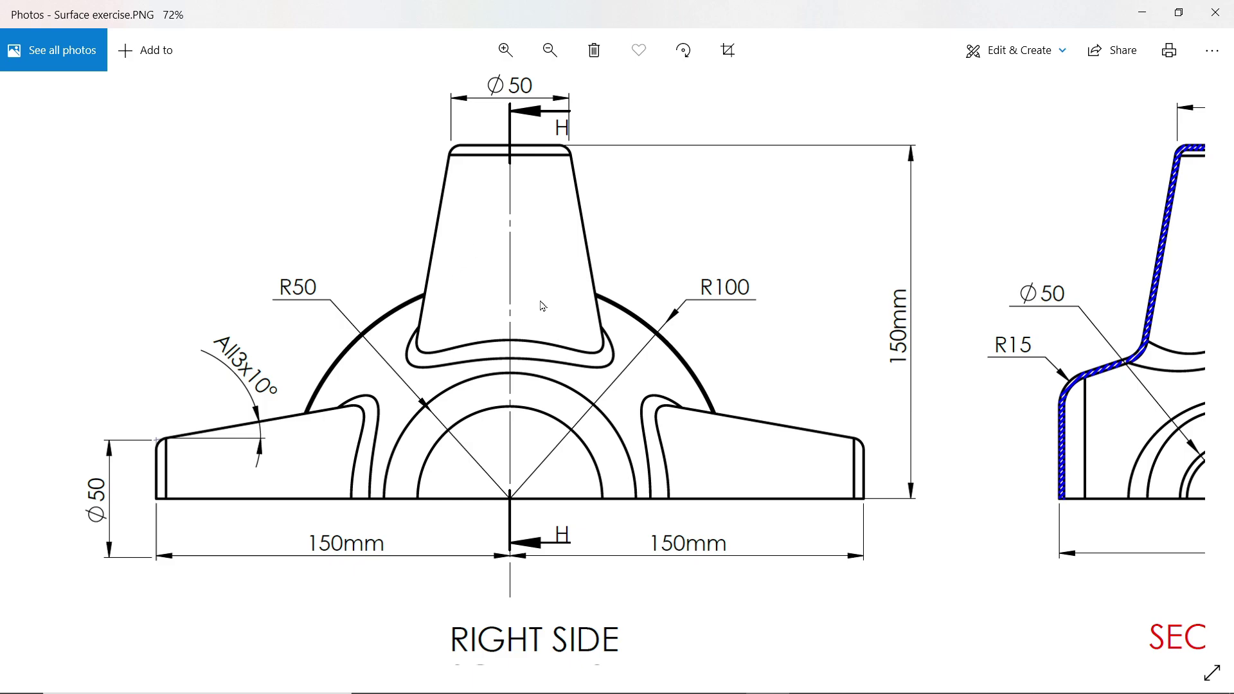
scroll(534, 315, "up", 1)
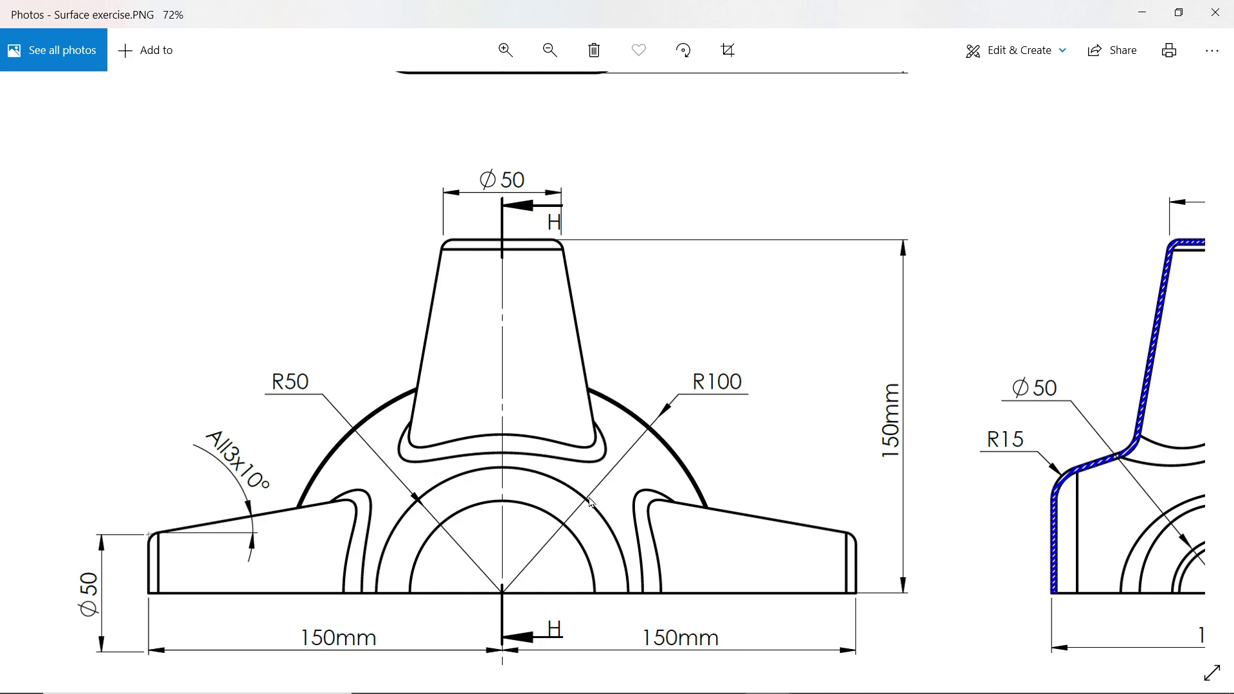
left_click_drag(580, 482, 394, 425)
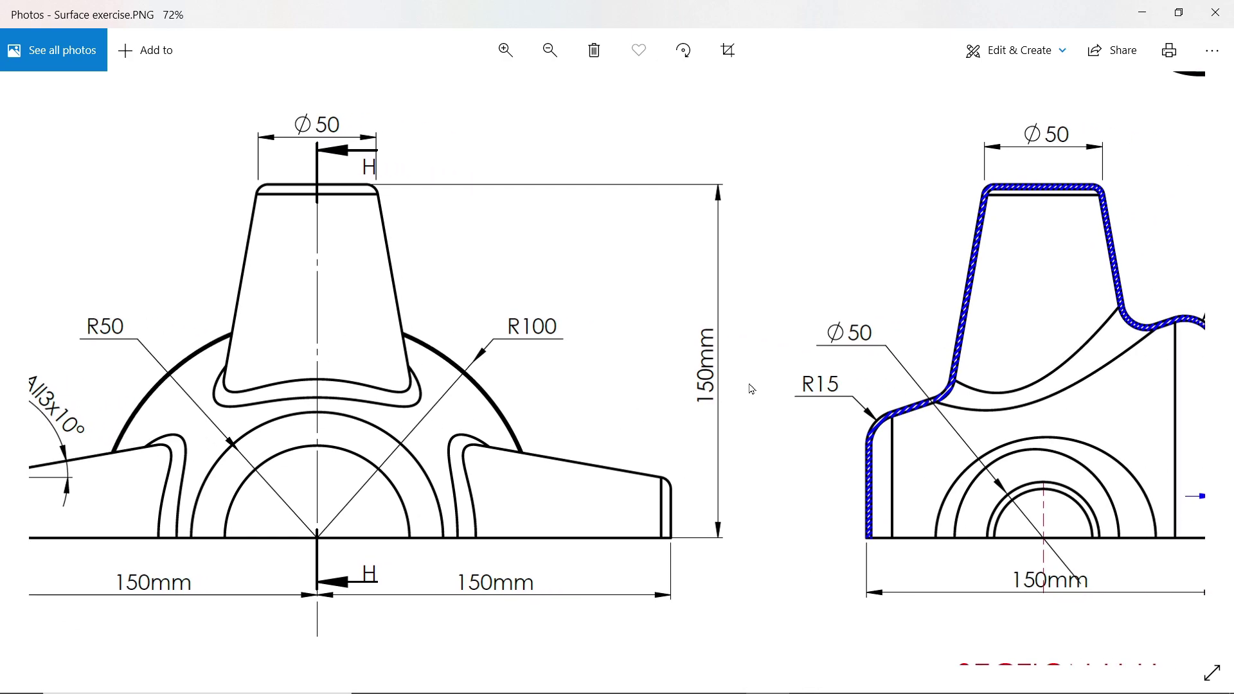
left_click_drag(751, 388, 625, 454)
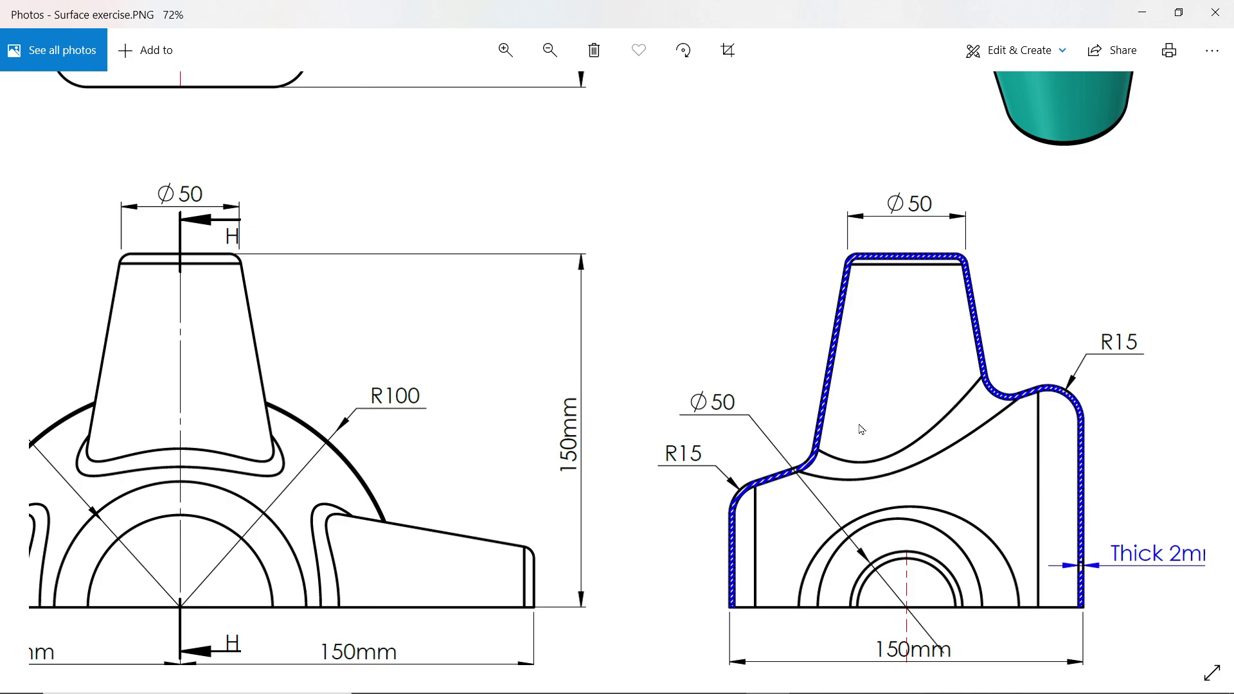
scroll(860, 425, "down", 3)
left_click_drag(706, 299, 728, 459)
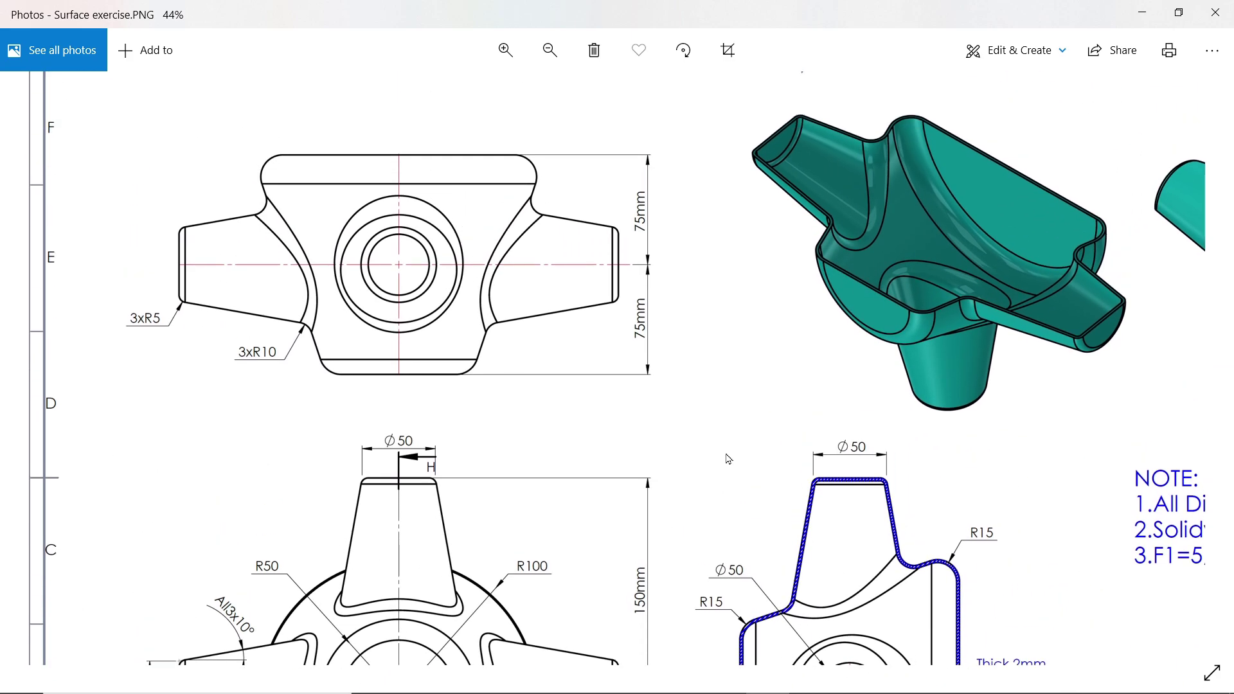
Switch to SOLIDWORKS and sketch a 200 mm diameter circle centred on the origin on the Right Plane.
left_click(1142, 12)
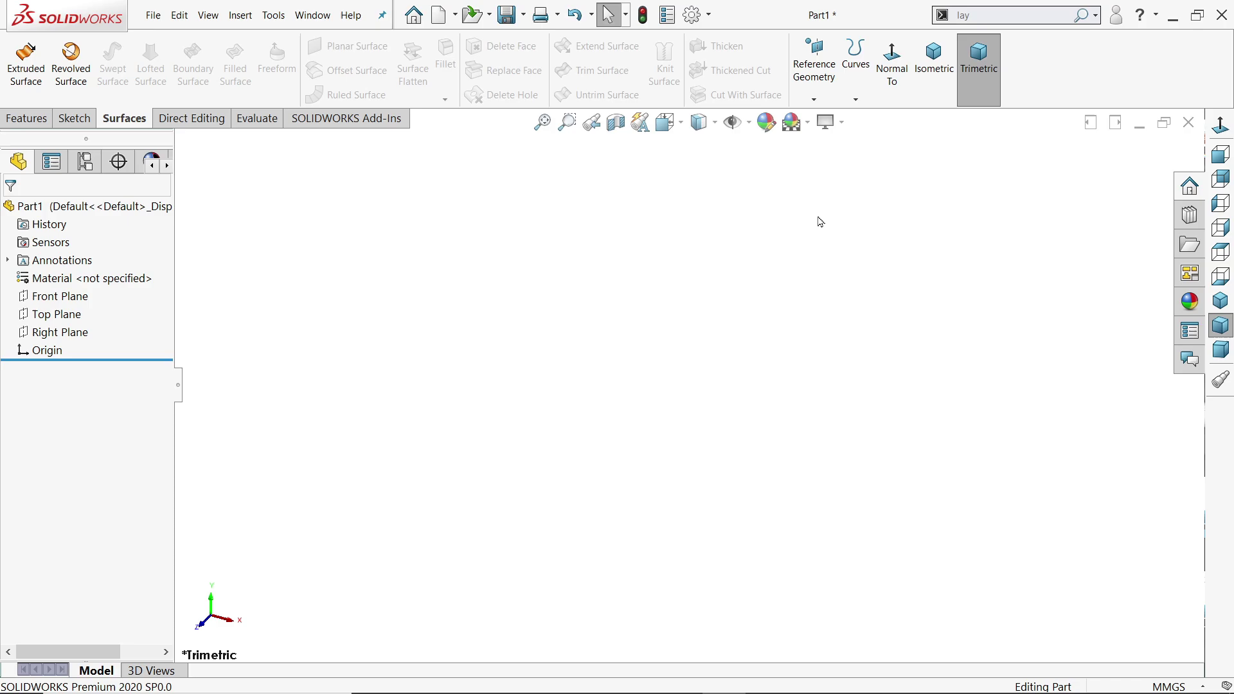
left_click(71, 332)
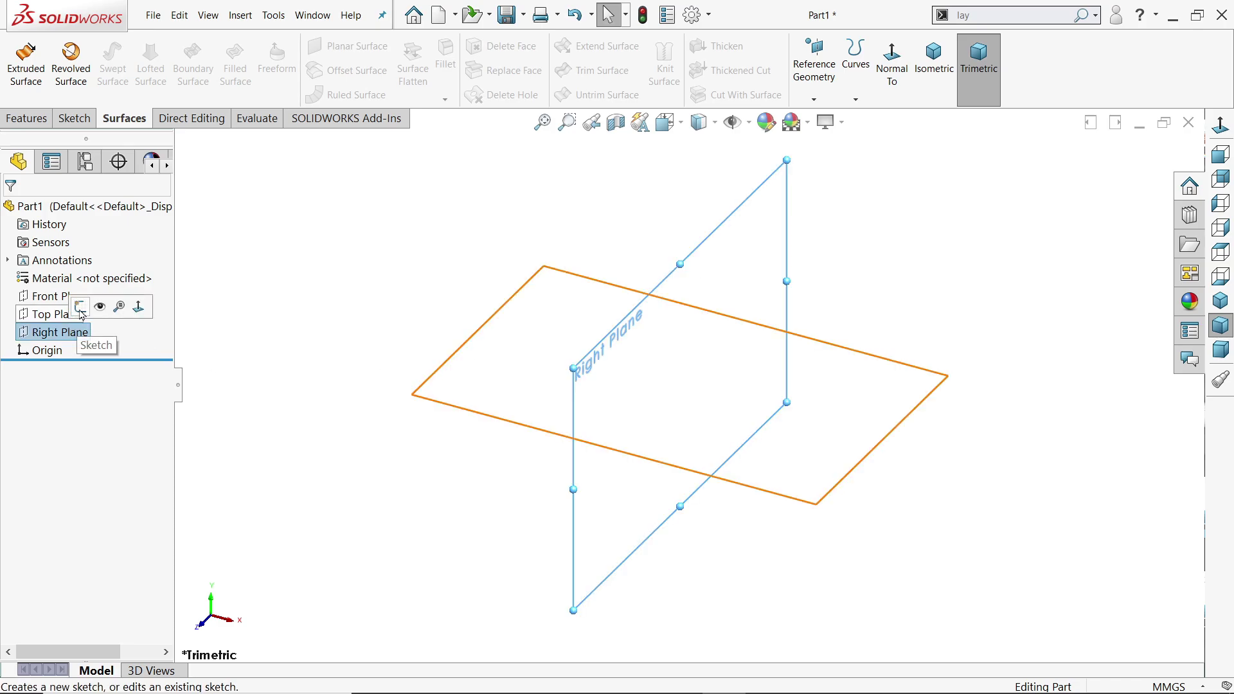
left_click(78, 316)
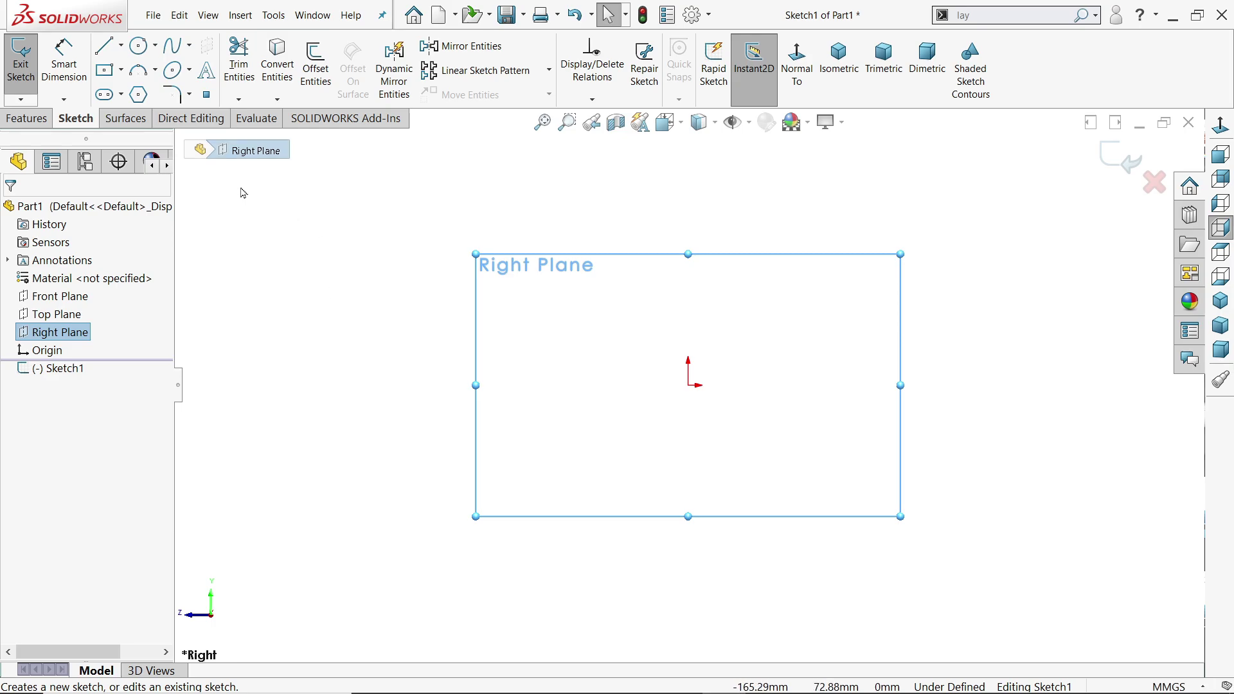
right_click(126, 119)
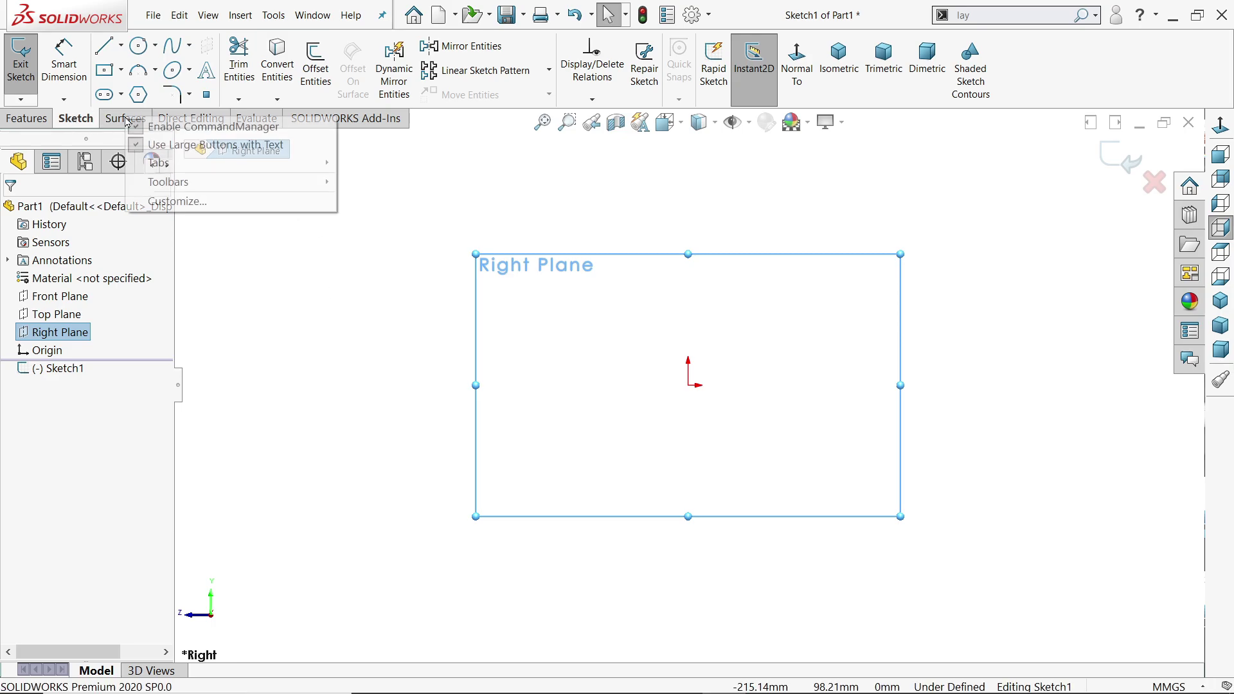
mouse_move(158, 164)
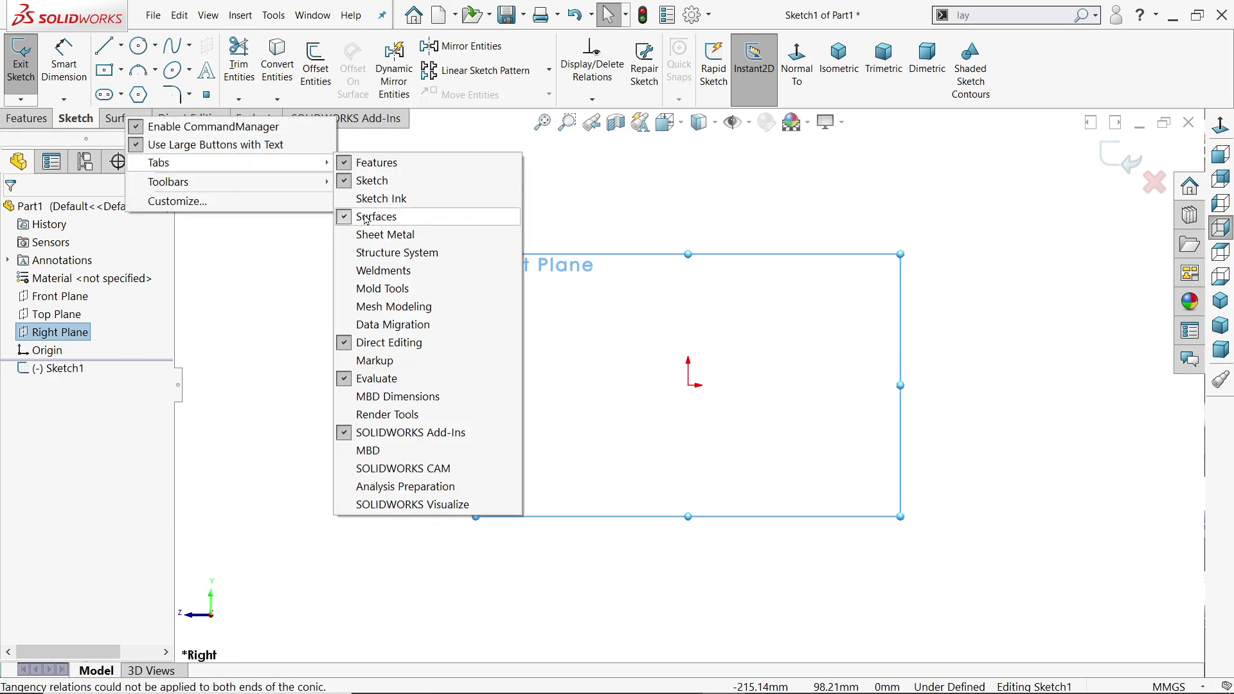
left_click(140, 46)
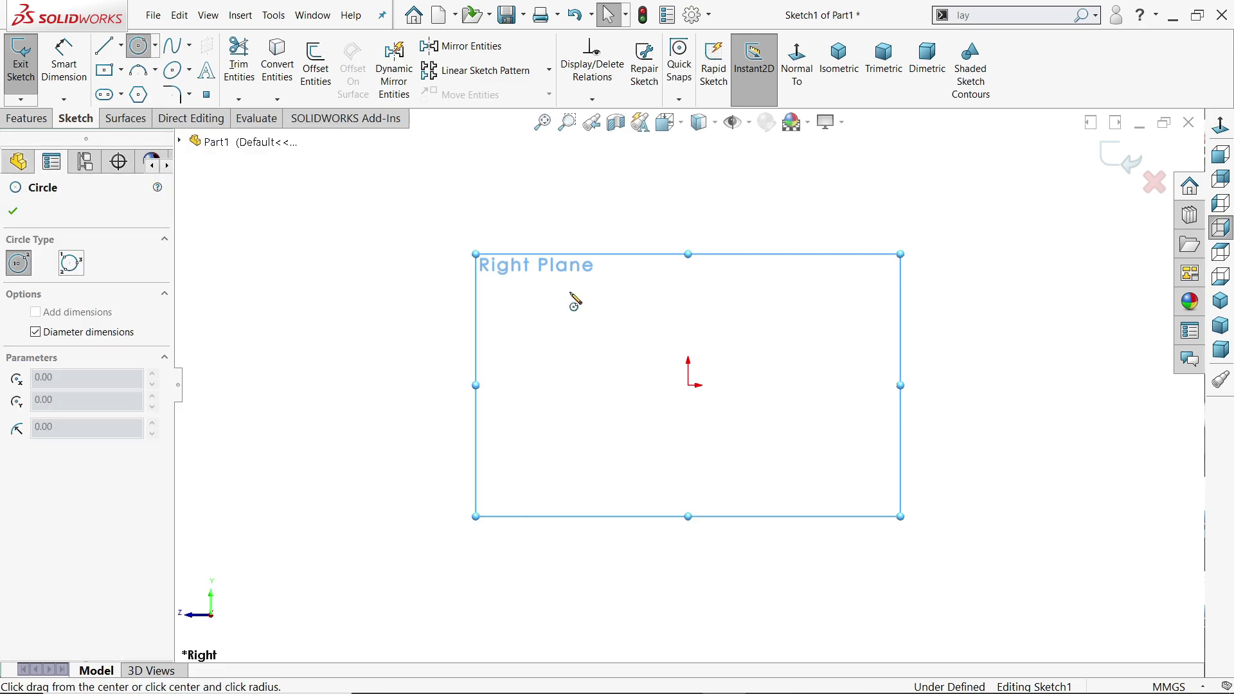
left_click(689, 383)
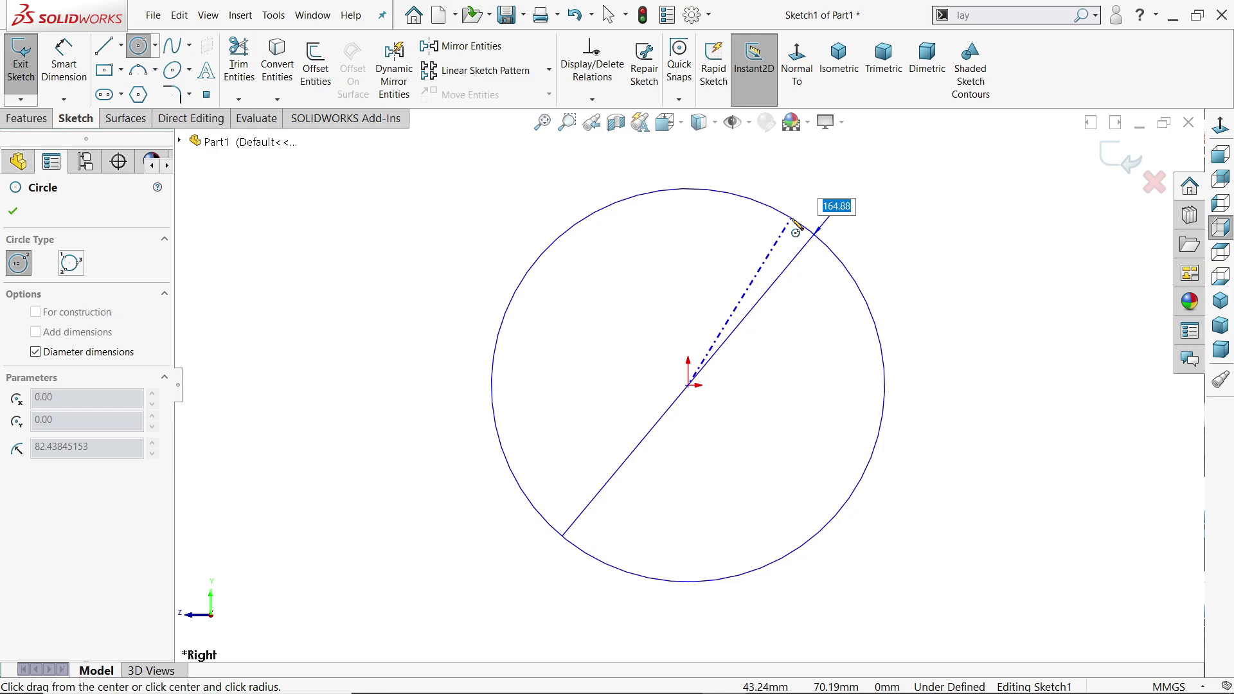
type("200")
key("Return")
key("Escape")
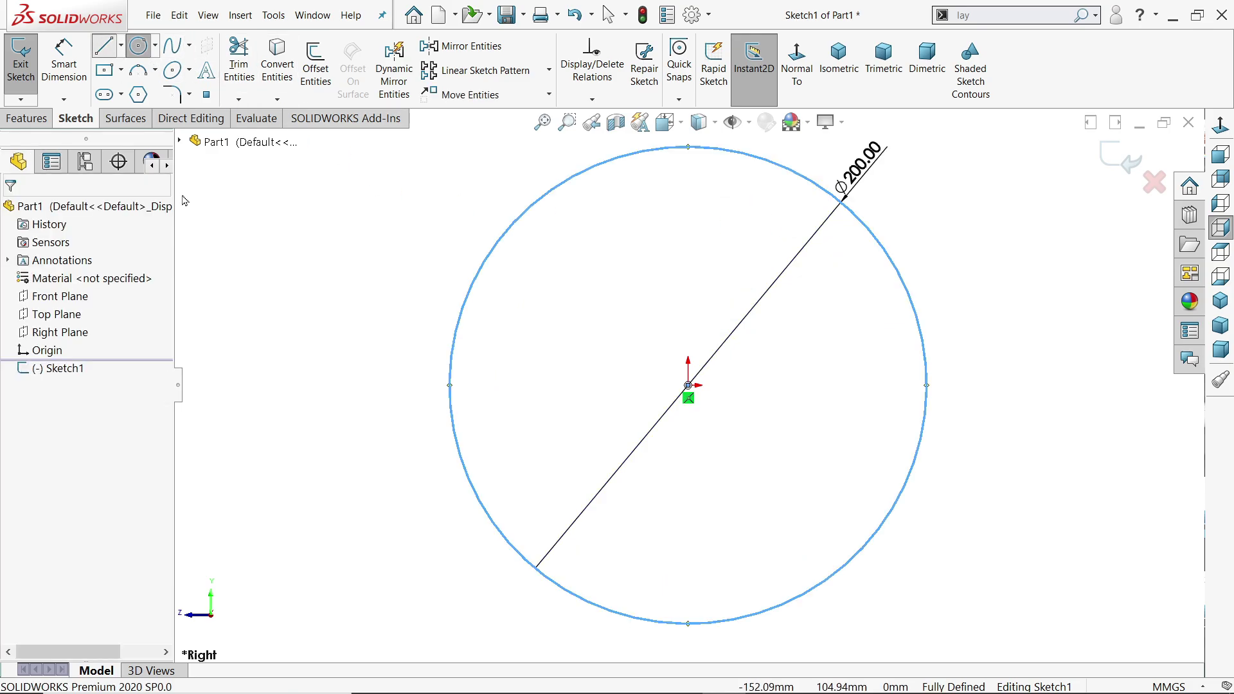
Draw a horizontal line across the circle's full diameter, through the origin.
key("l")
left_click(449, 385)
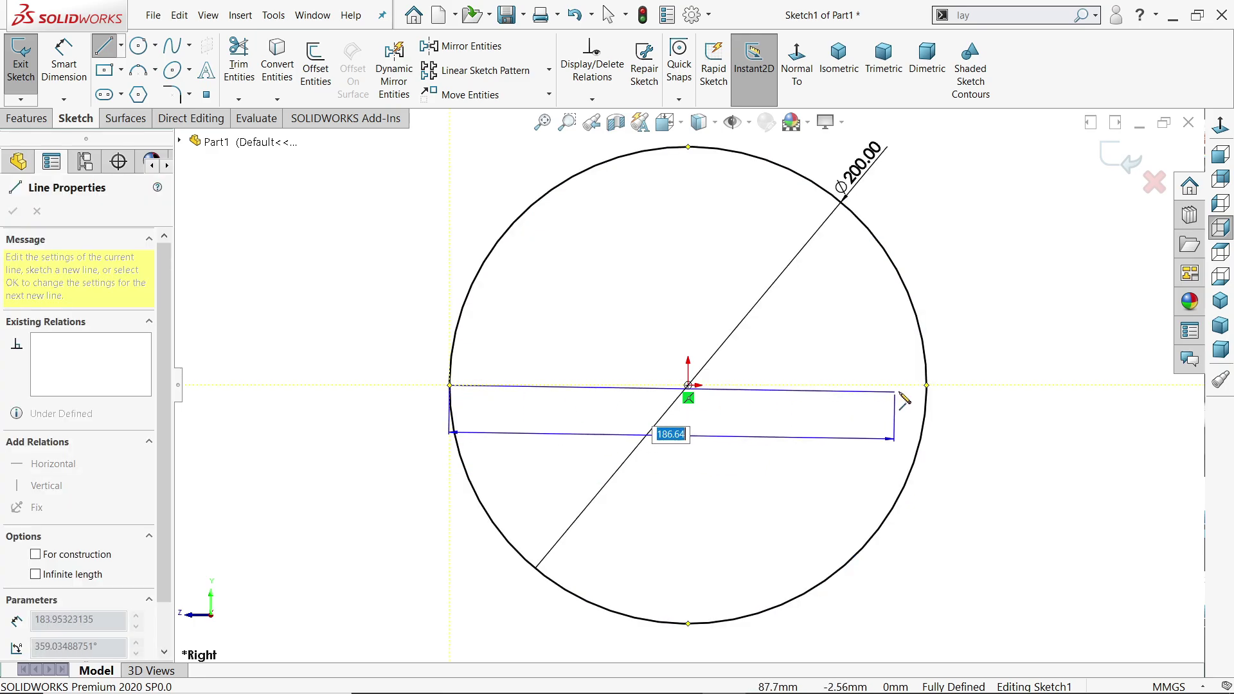
left_click(926, 385)
right_click(958, 314)
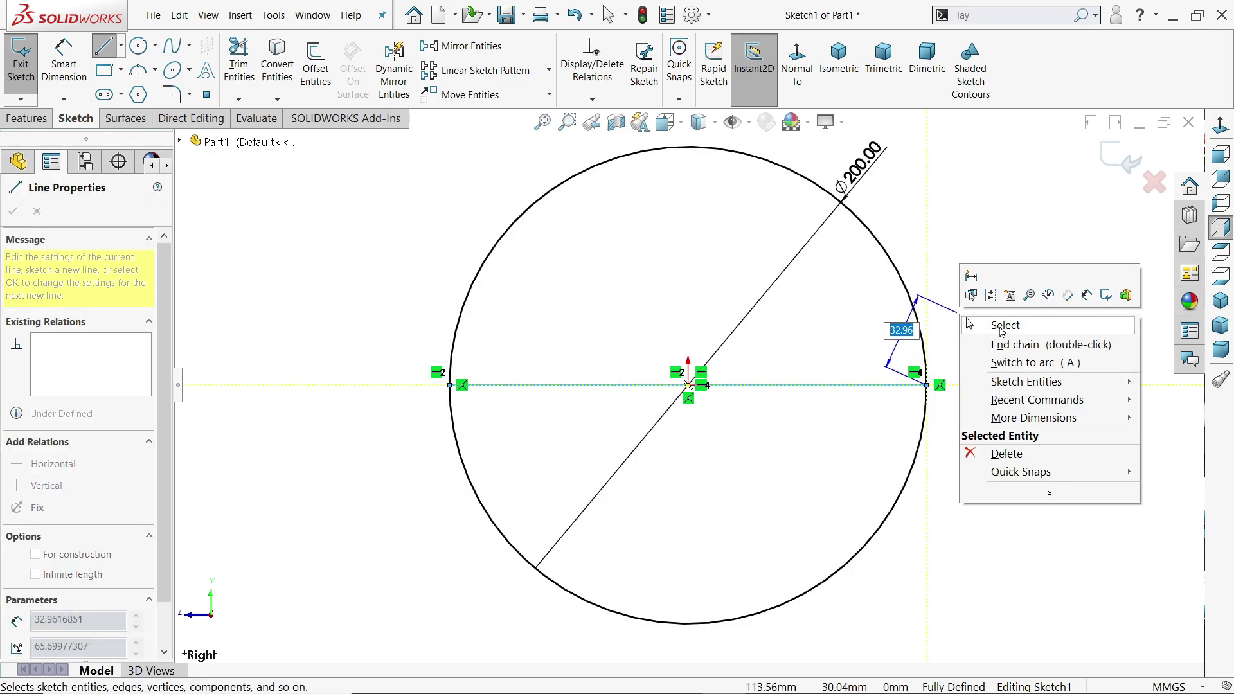
left_click(1000, 331)
Trim away the lower half of the circle below the horizontal line using Power trim.
left_click(238, 64)
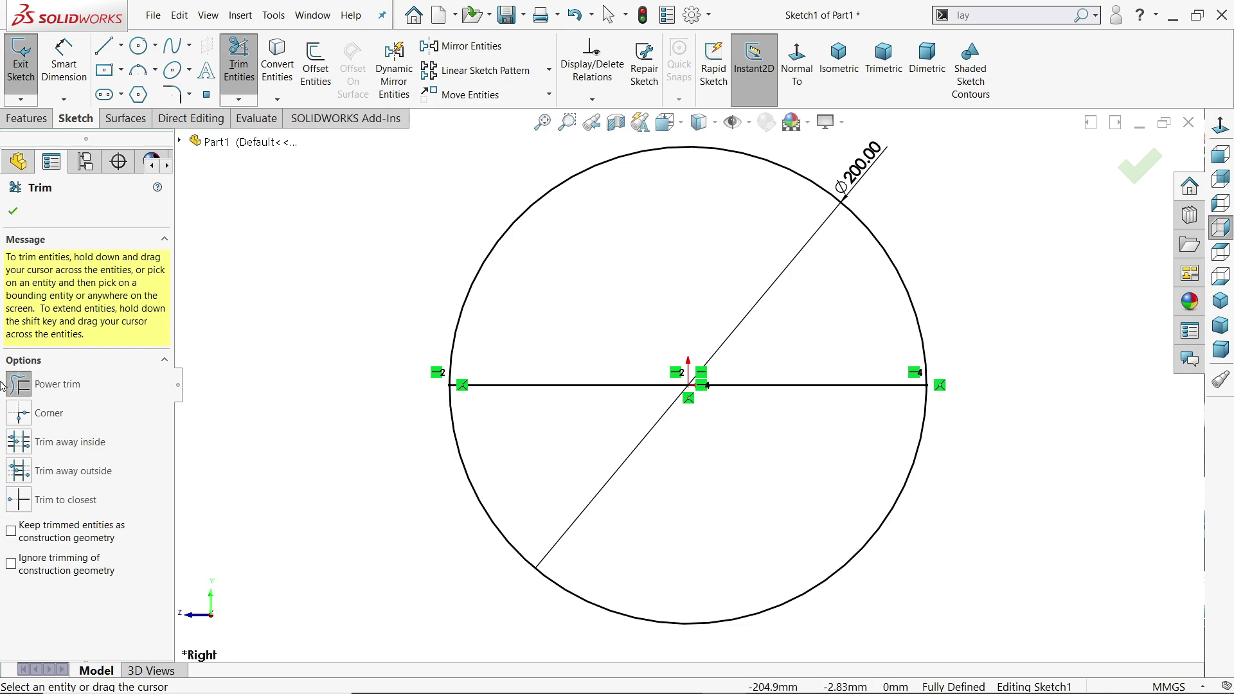
left_click_drag(389, 514, 565, 496)
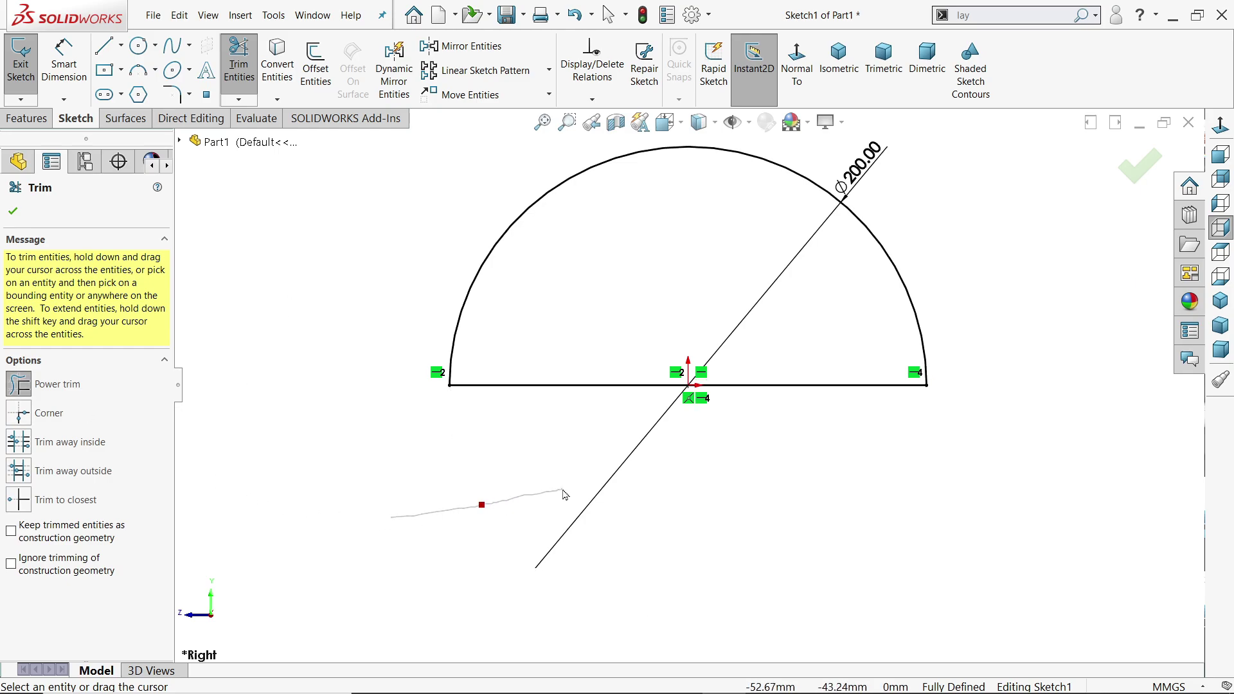
left_click(14, 215)
Convert the horizontal diameter line to construction geometry and exit the sketch.
left_click(616, 385)
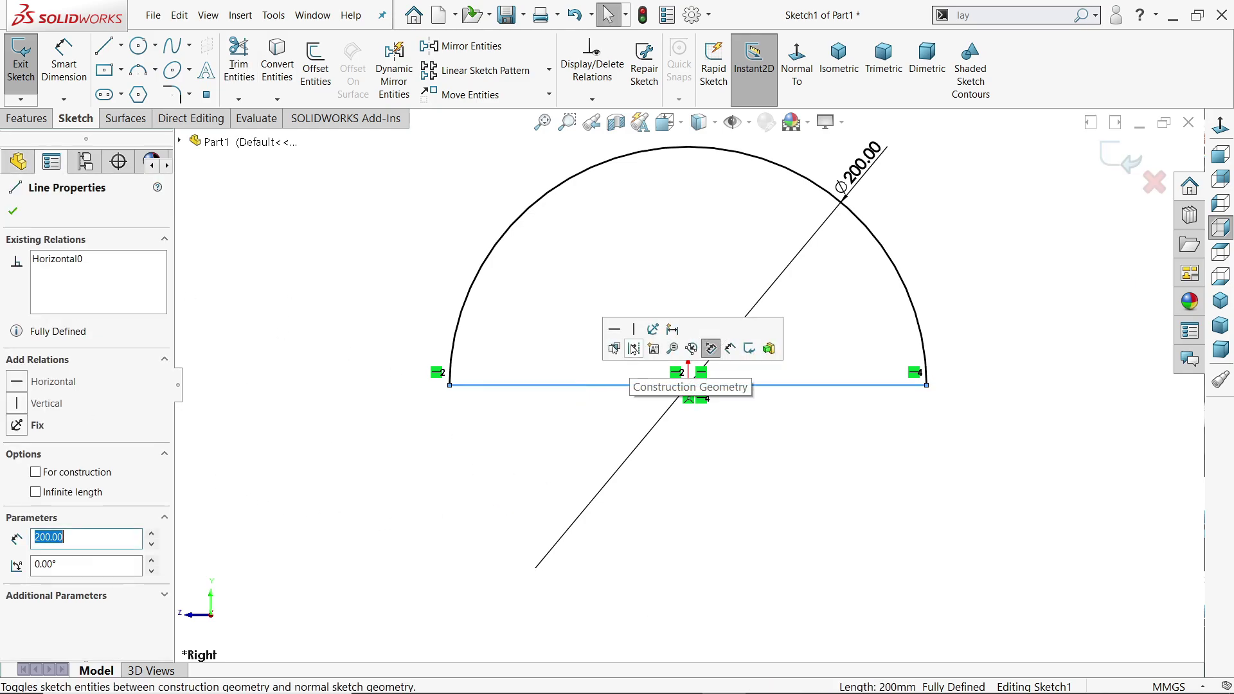
left_click(633, 349)
left_click(791, 231)
scroll(820, 187, "down", 1)
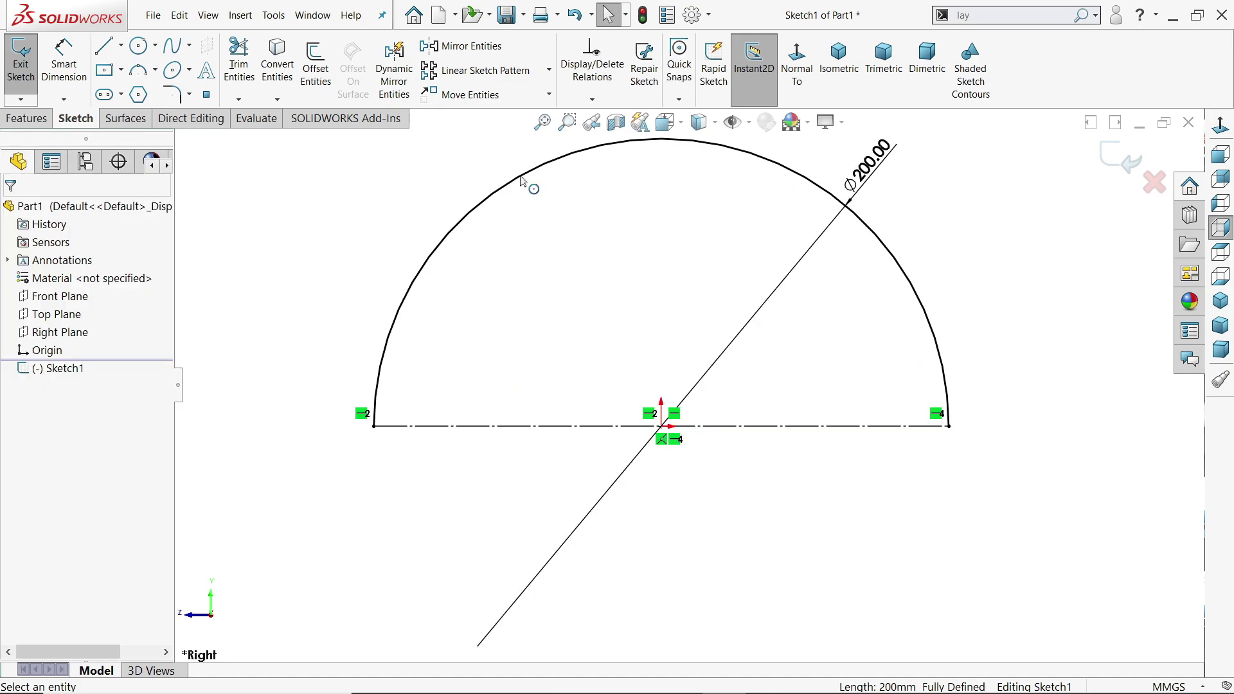
left_click(1126, 159)
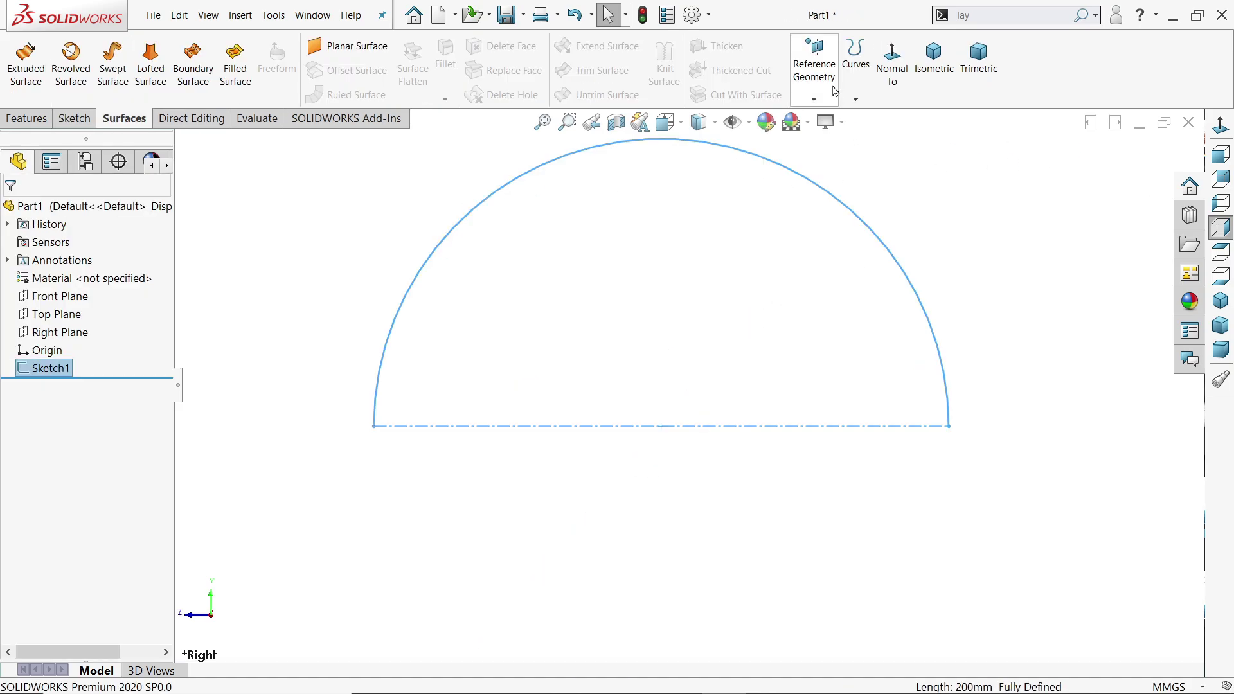
Create one reference plane offset 150 mm from the Right Plane, shown in isometric view.
left_click(934, 61)
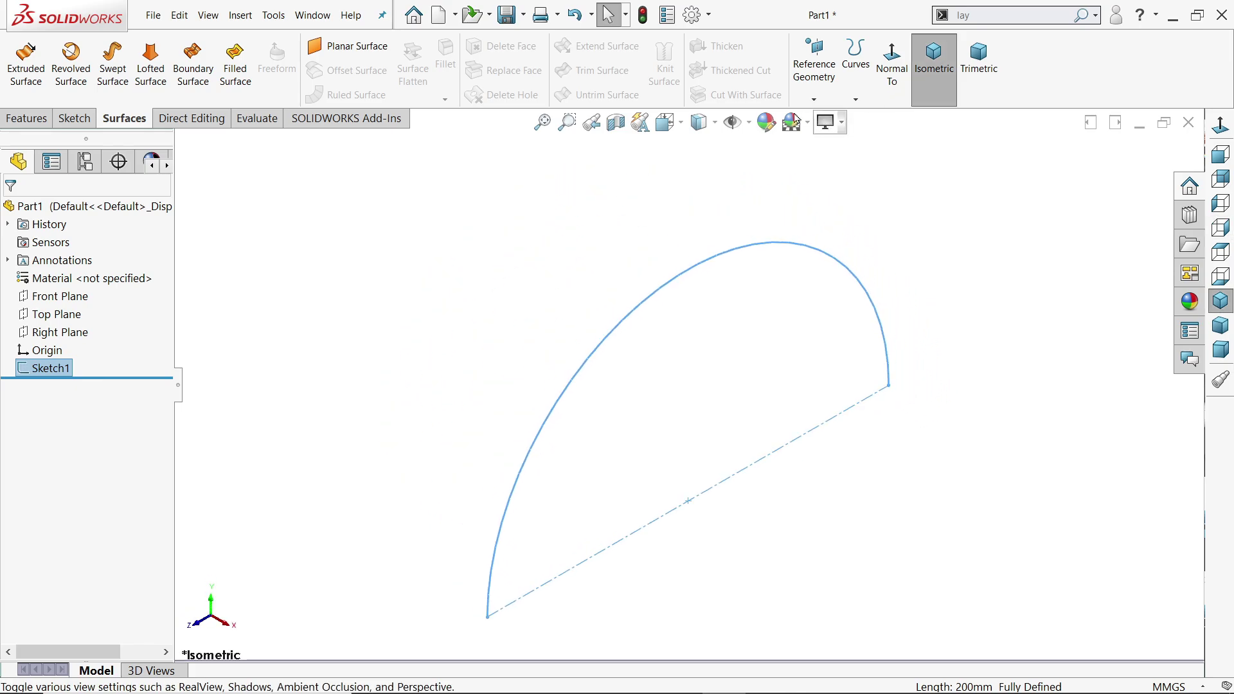
left_click(813, 99)
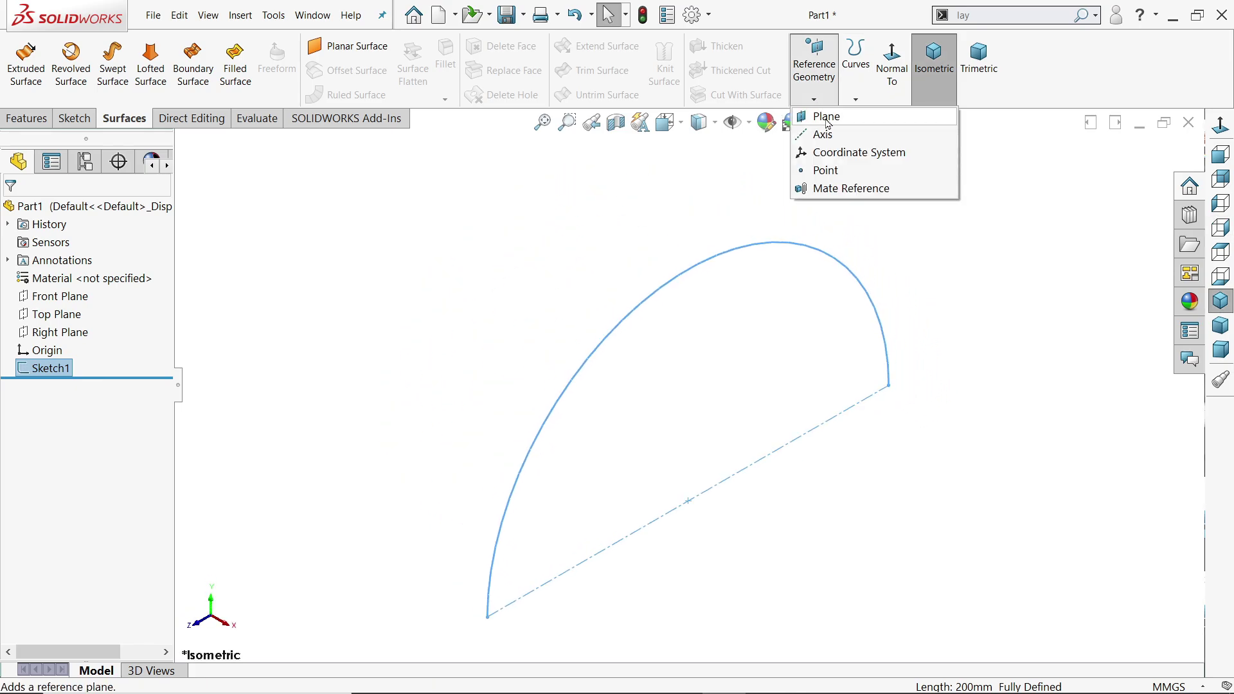
left_click(818, 113)
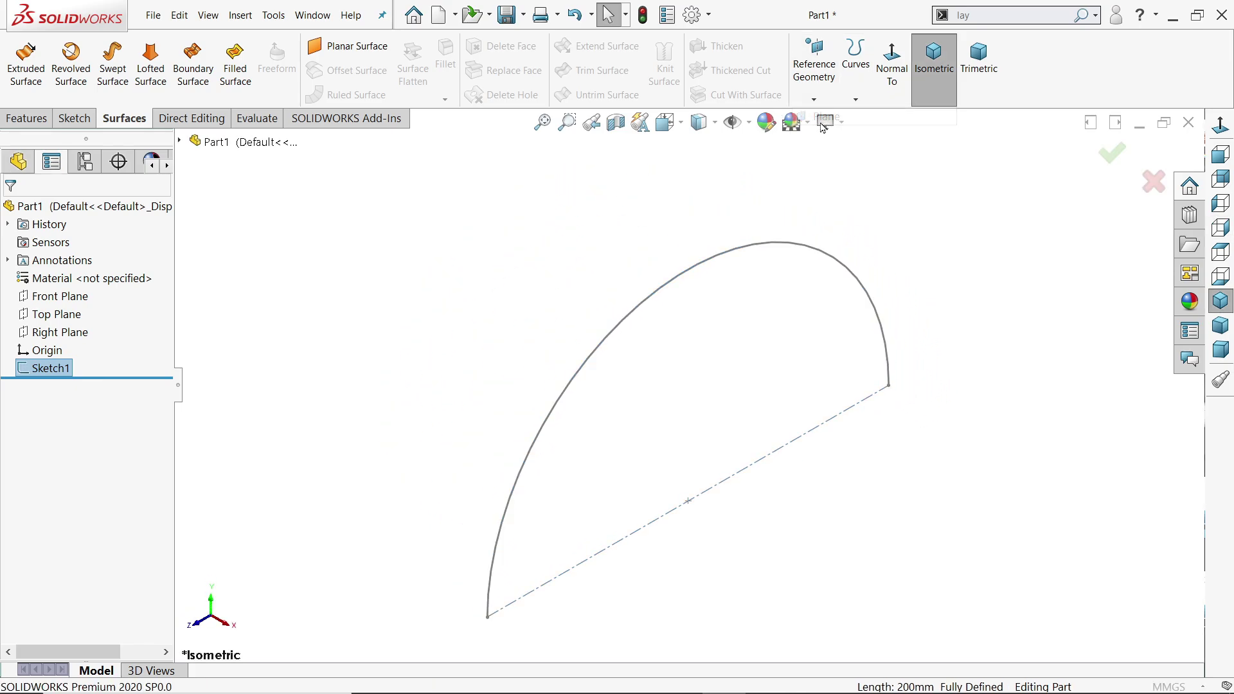
left_click(179, 141)
left_click(254, 269)
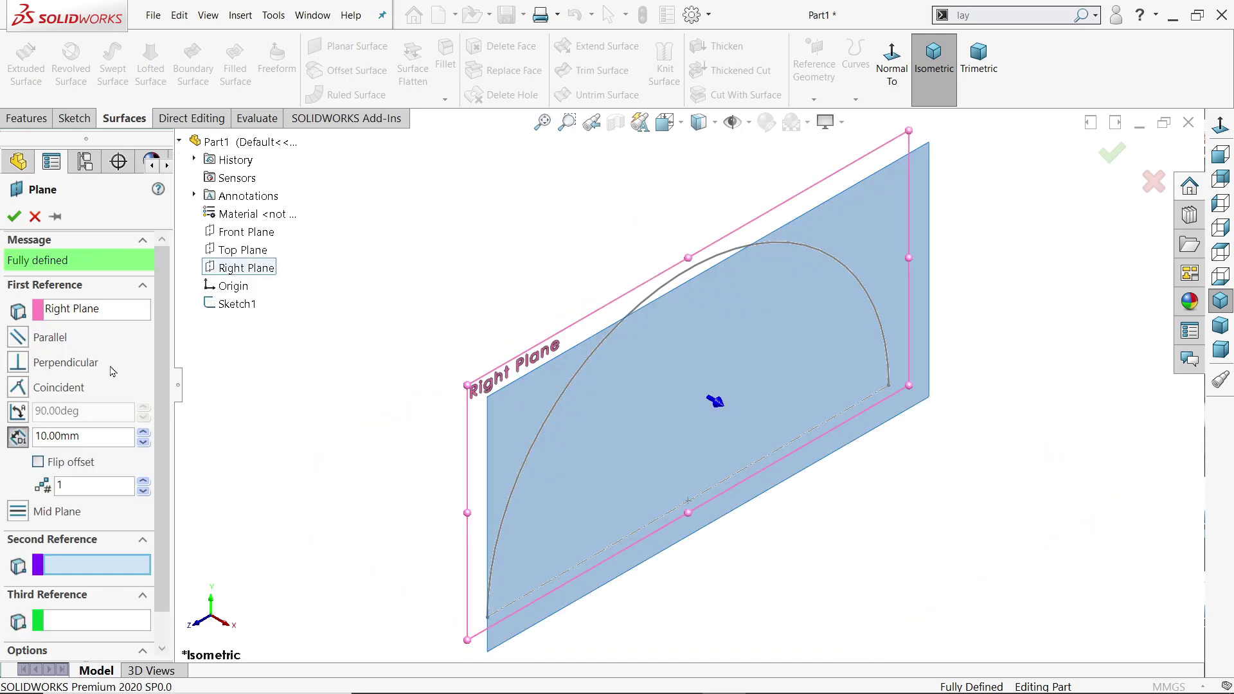
double_click(61, 436)
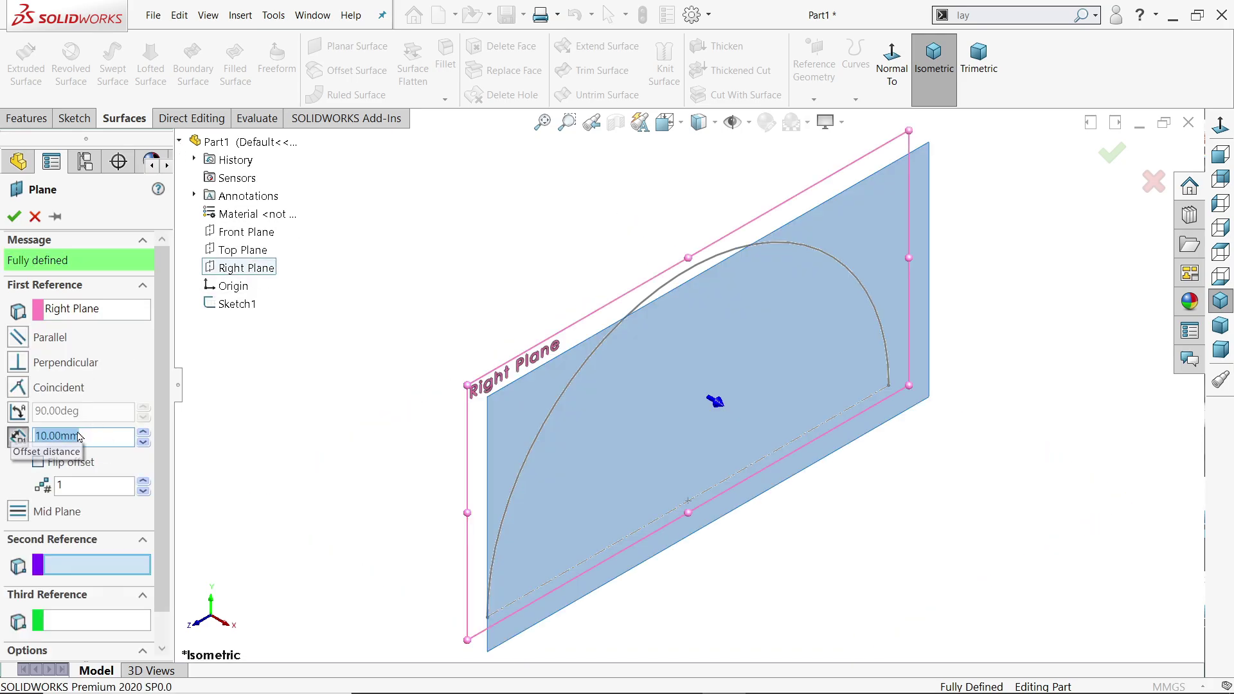
type("150")
key("Return")
key("f")
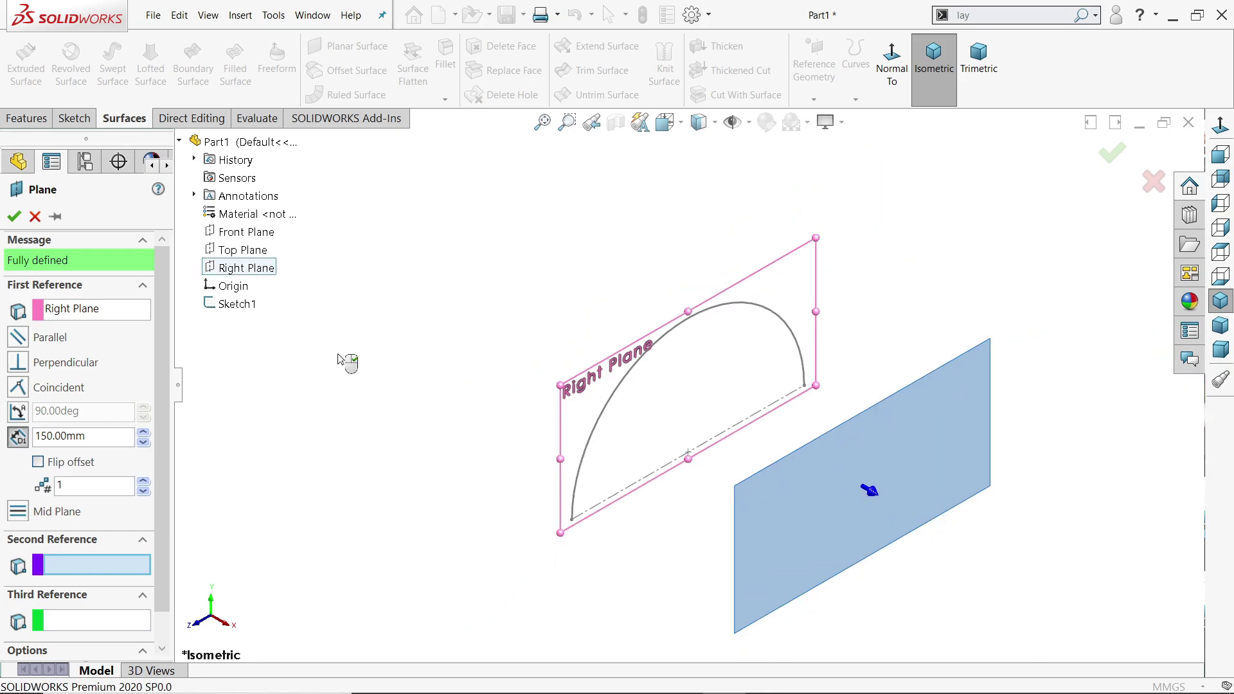
scroll(865, 462, "down", 3)
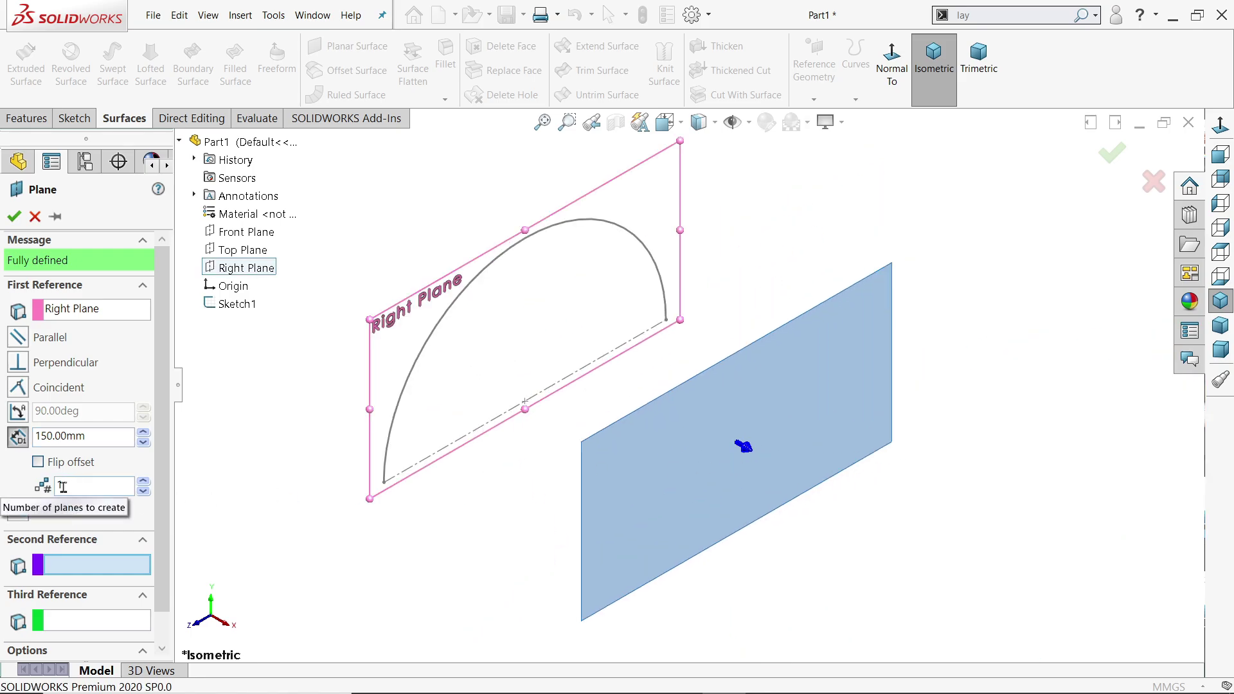
left_click(13, 216)
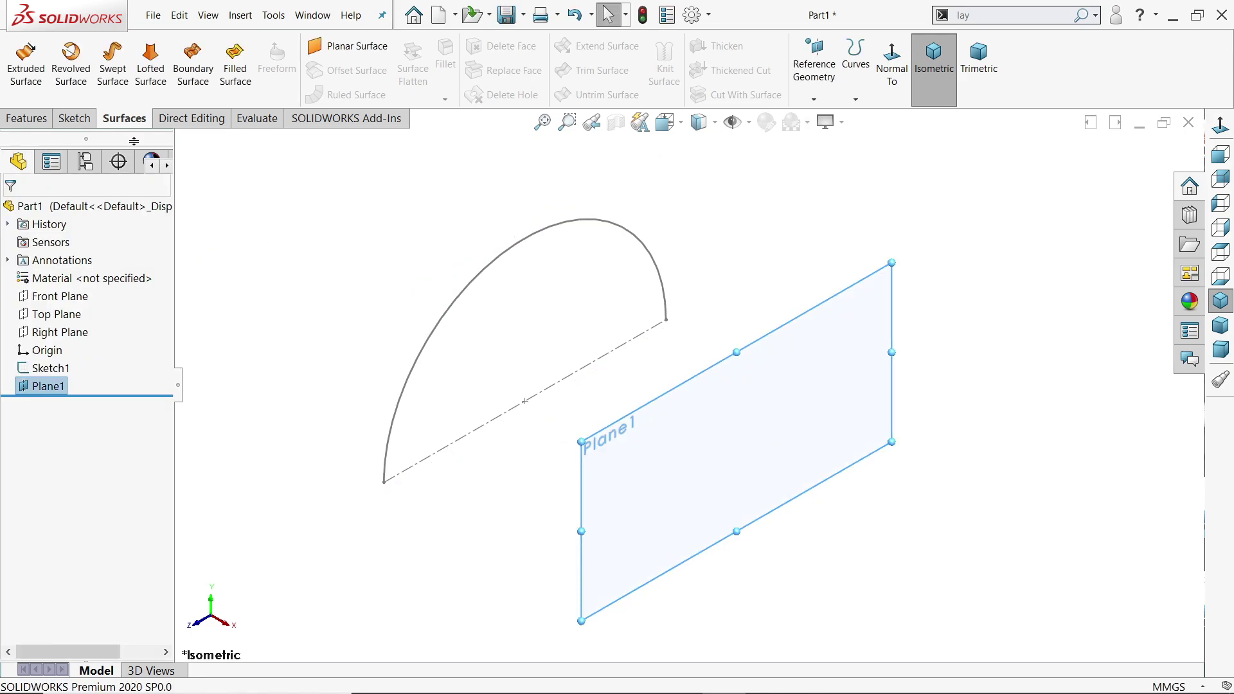
Start a sketch on the offset plane and draw a 100 mm diameter circle centred on the origin.
left_click(74, 118)
left_click(20, 64)
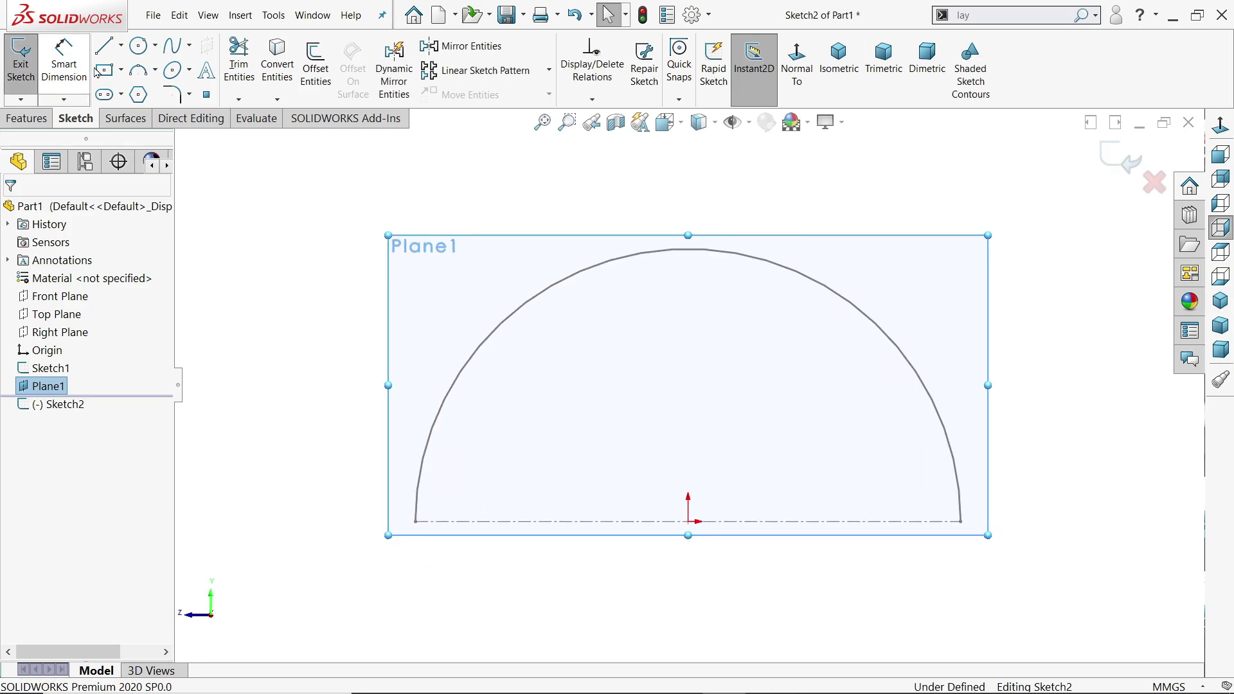
left_click(141, 46)
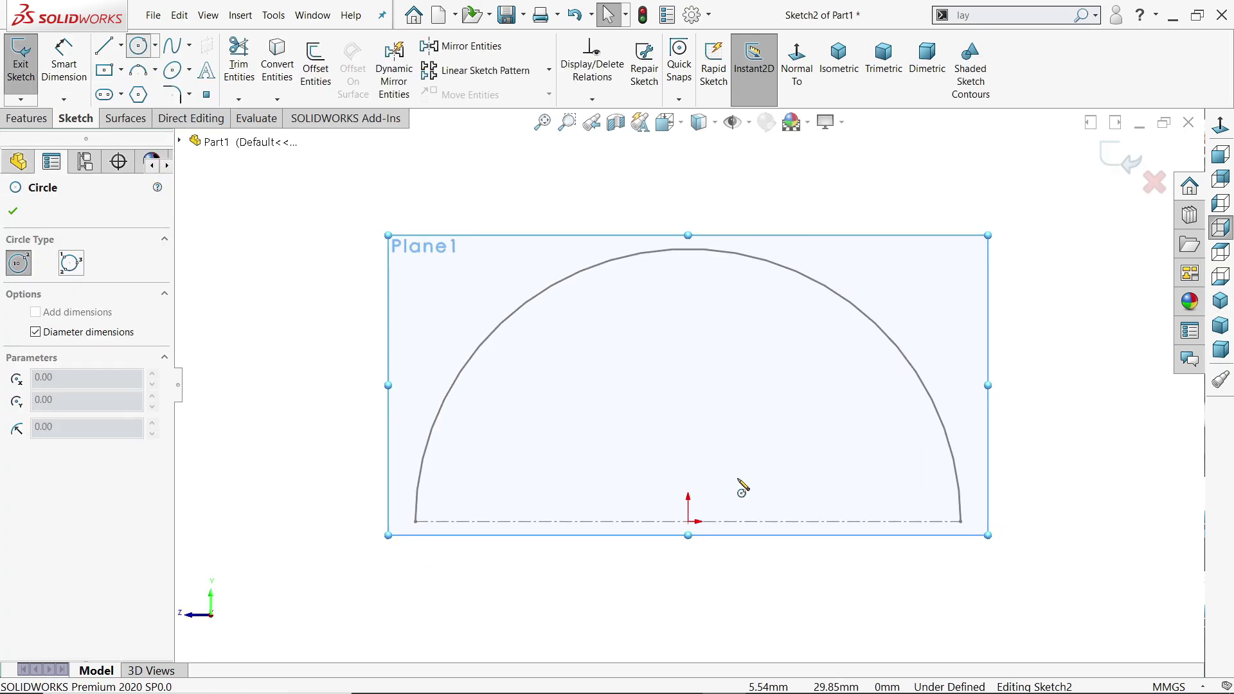
left_click(688, 521)
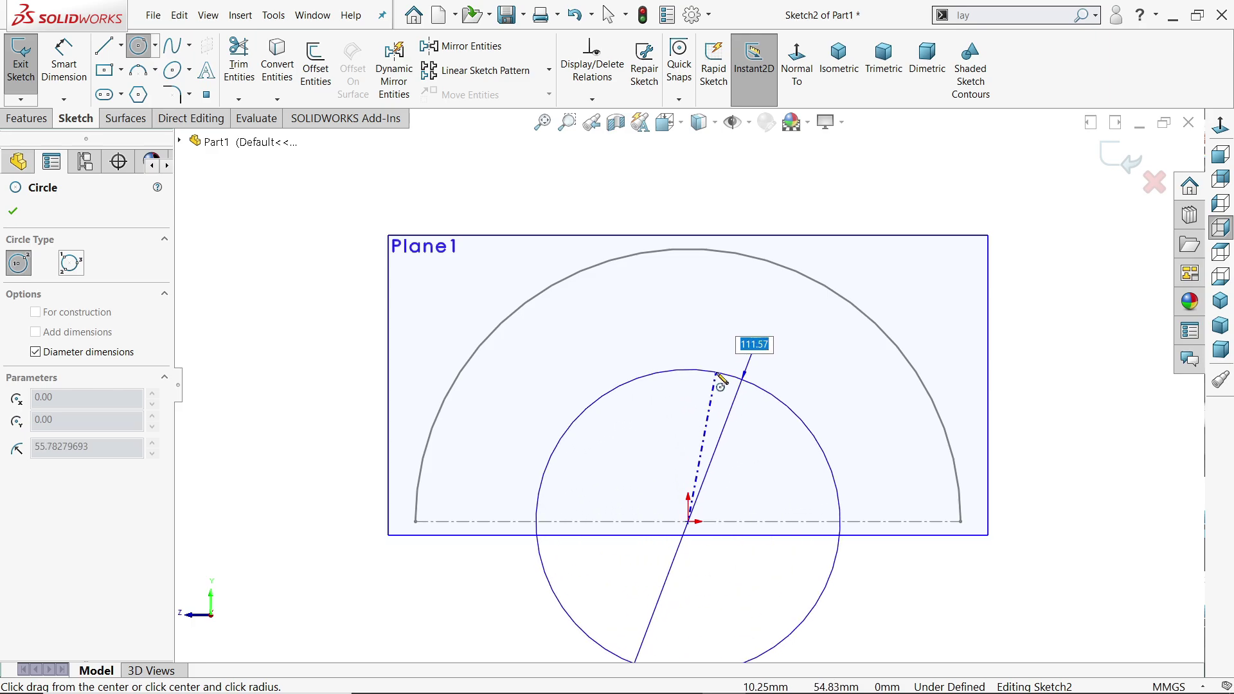
type("100")
key("Return")
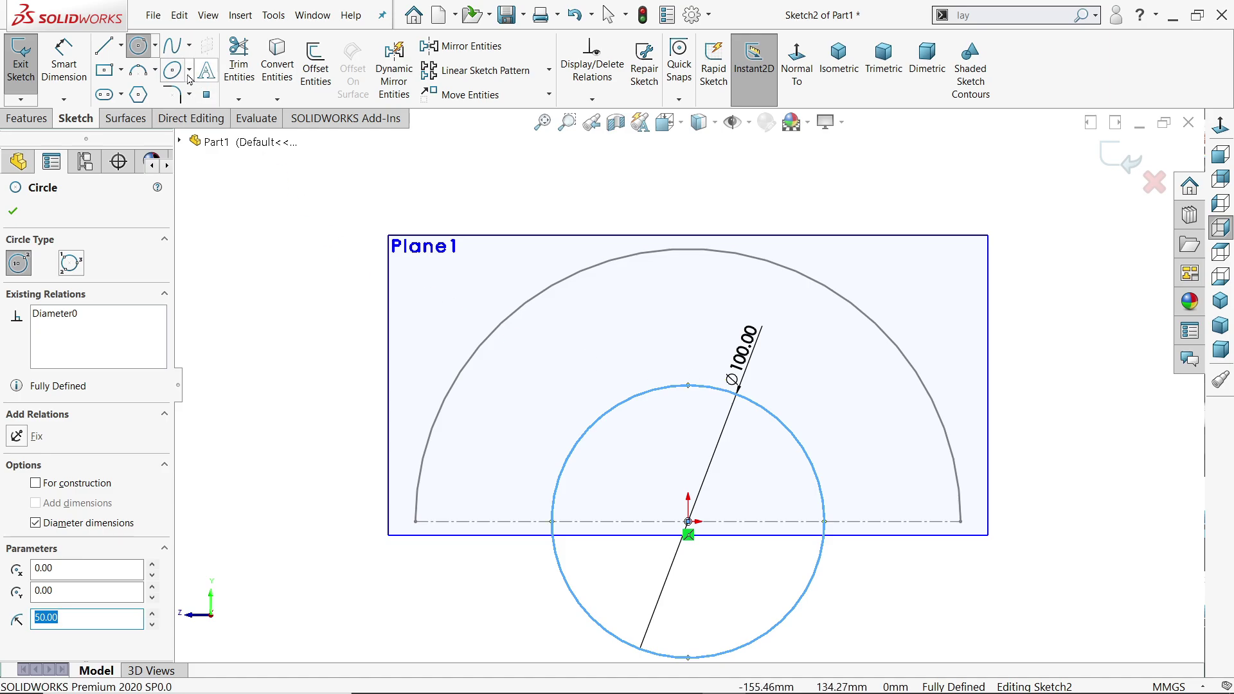
Draw a horizontal line through the centre of the 100 mm circle, spanning its full diameter.
left_click(104, 46)
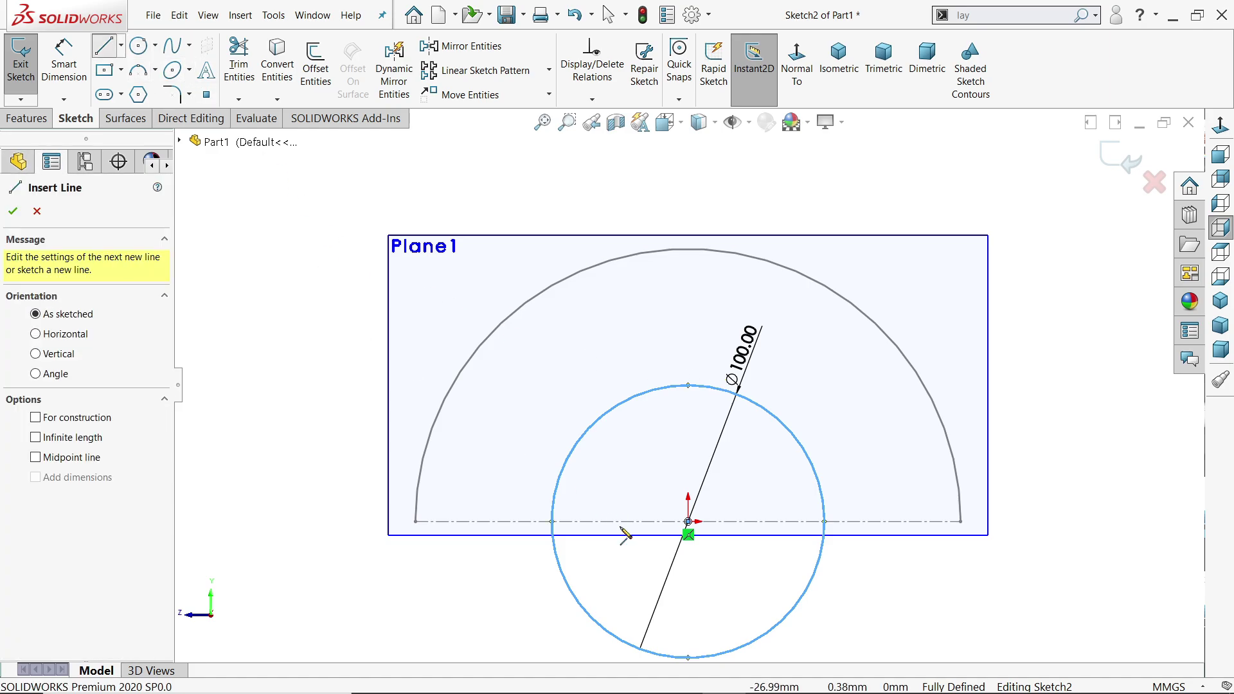
left_click(553, 522)
left_click(825, 522)
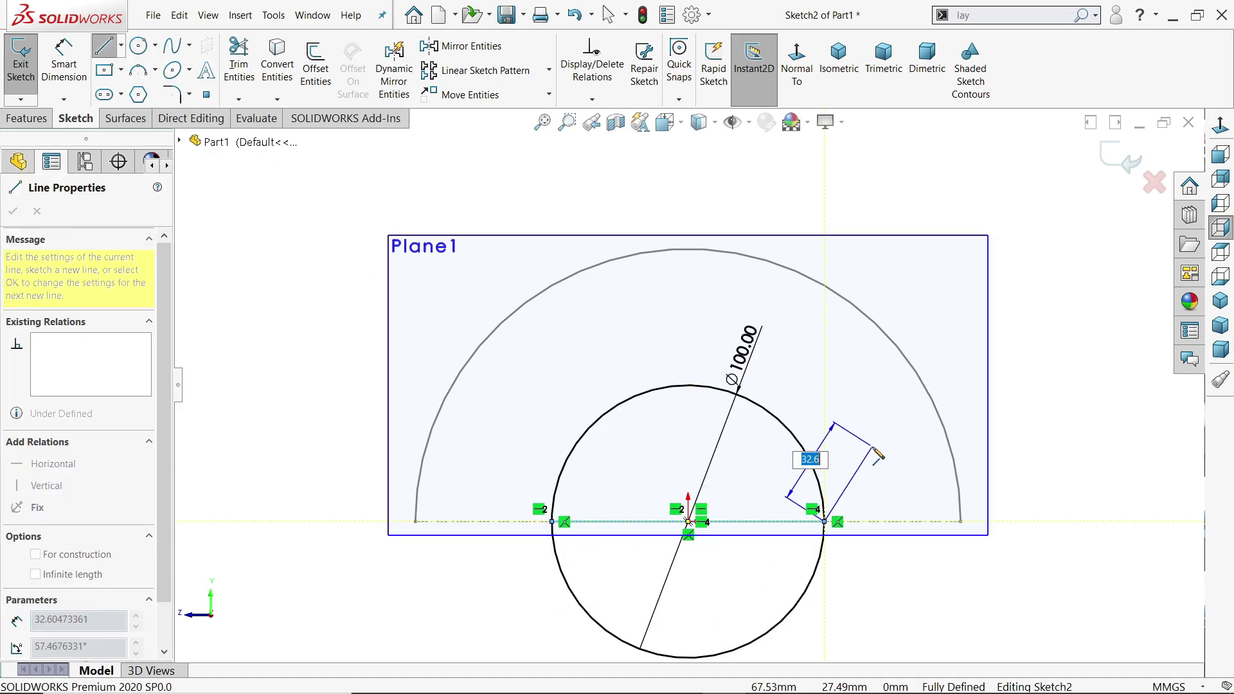
right_click(865, 446)
left_click(887, 460)
Trim away the half of the 100 mm circle below the horizontal line using Power trim.
left_click(239, 64)
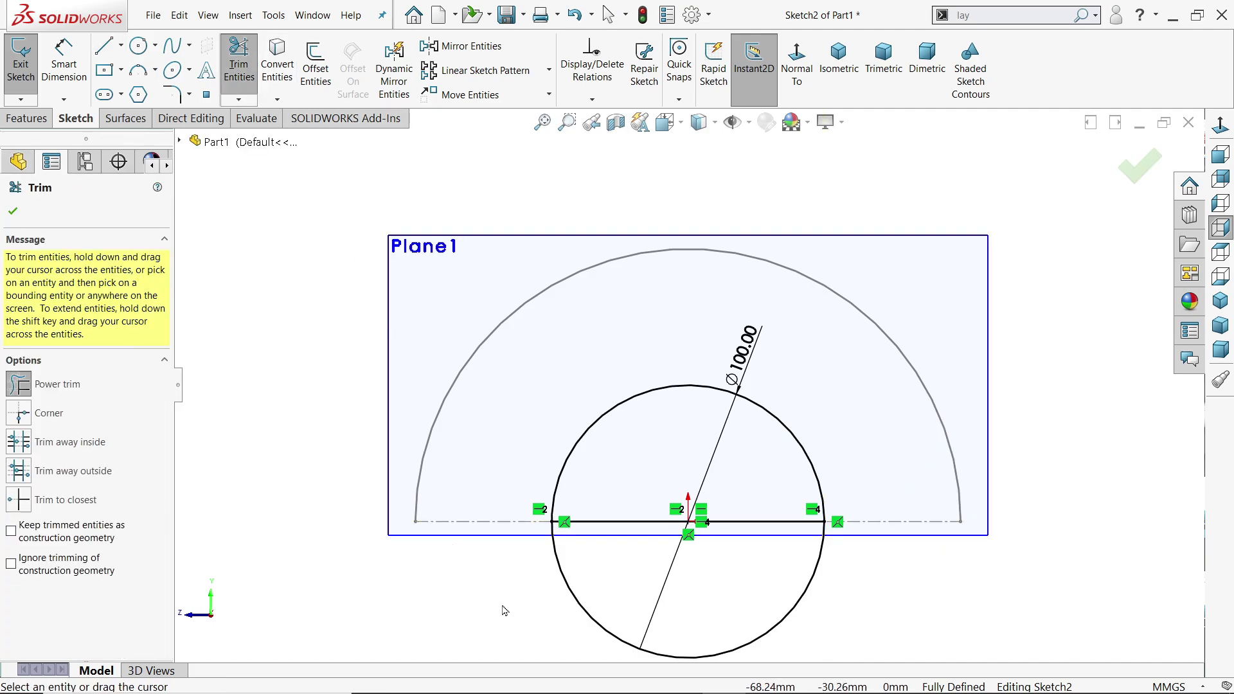
left_click_drag(514, 610, 572, 590)
scroll(722, 507, "down", 5)
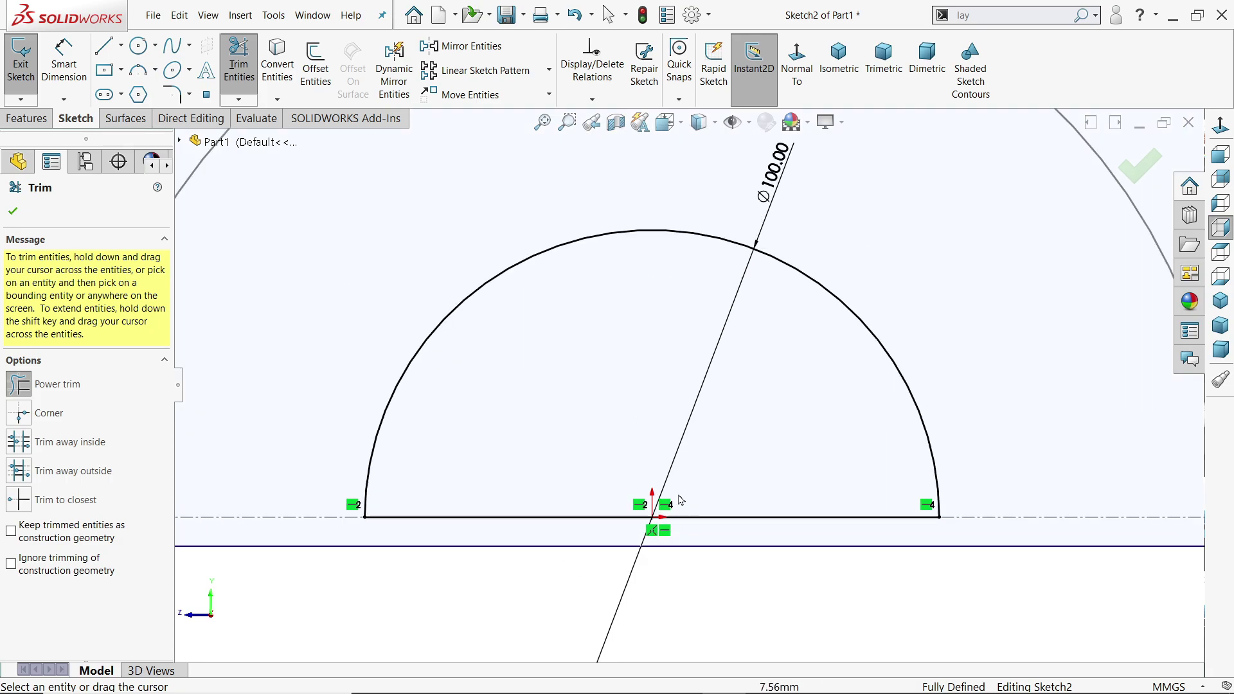
left_click(13, 210)
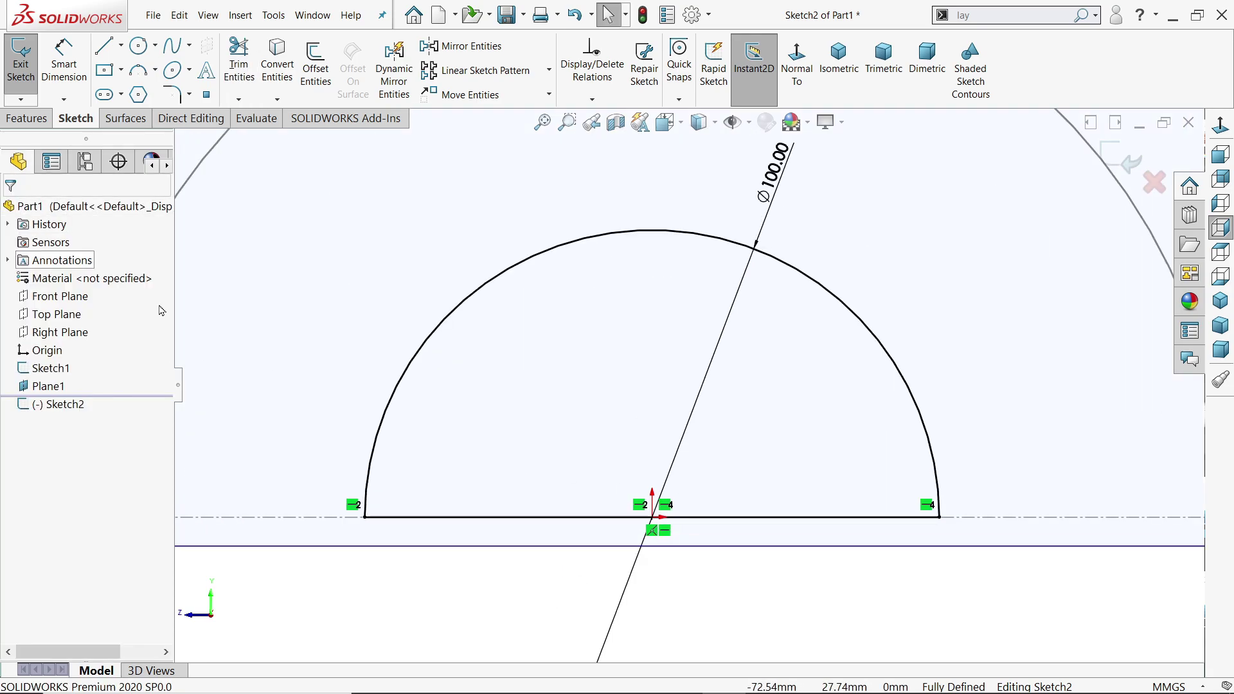
Convert the 100 mm semicircle's diameter line to construction geometry and show the model in isometric view.
left_click(484, 517)
left_click(534, 477)
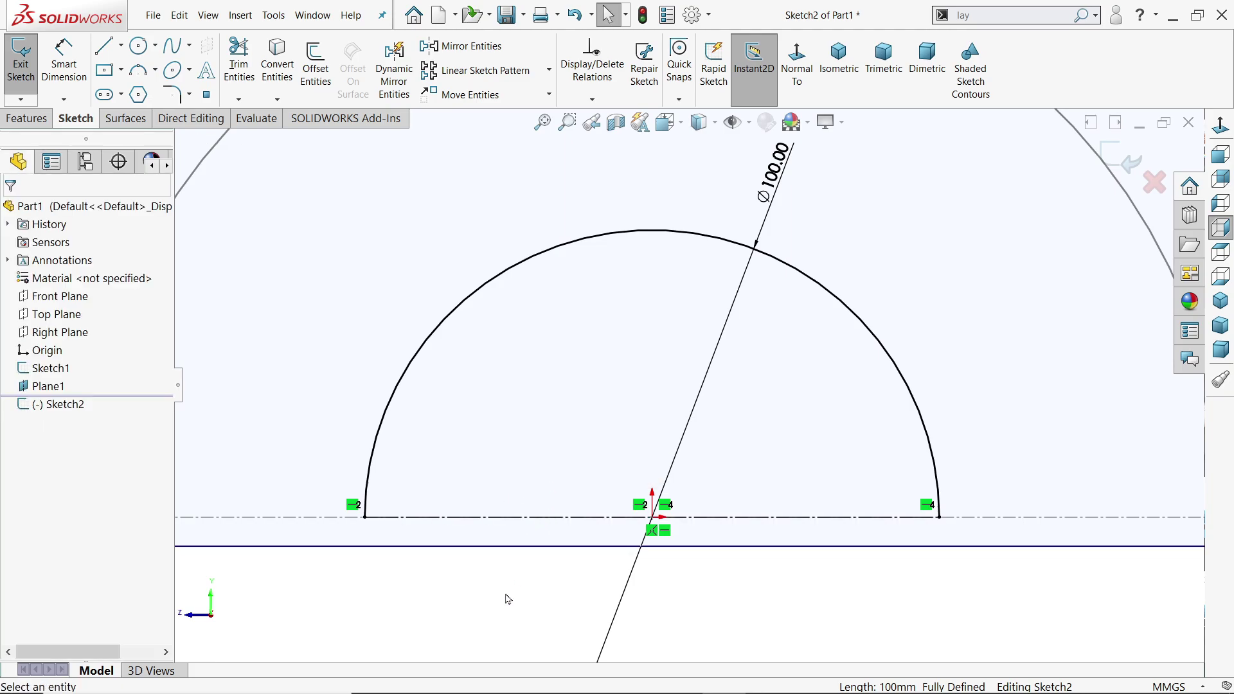
scroll(688, 385, "up", 5)
left_click(841, 72)
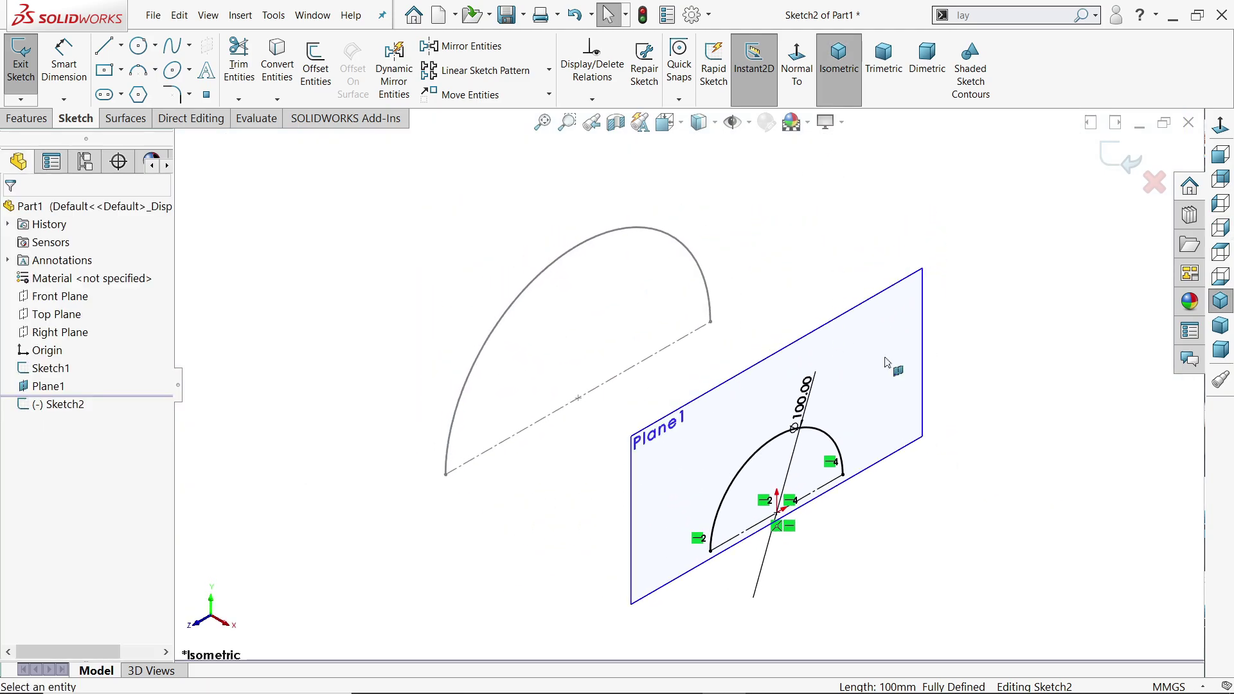
Exit the 100 mm semicircle sketch and hide its offset plane.
left_click(1118, 161)
left_click(923, 283)
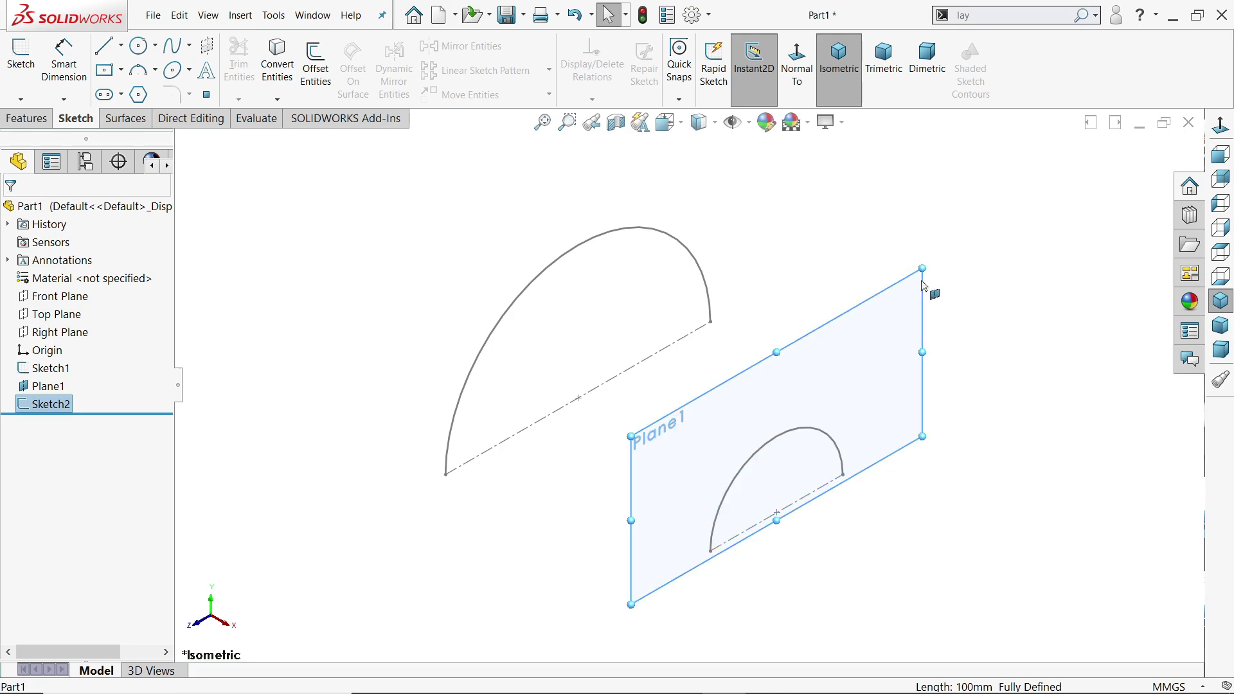
left_click(998, 245)
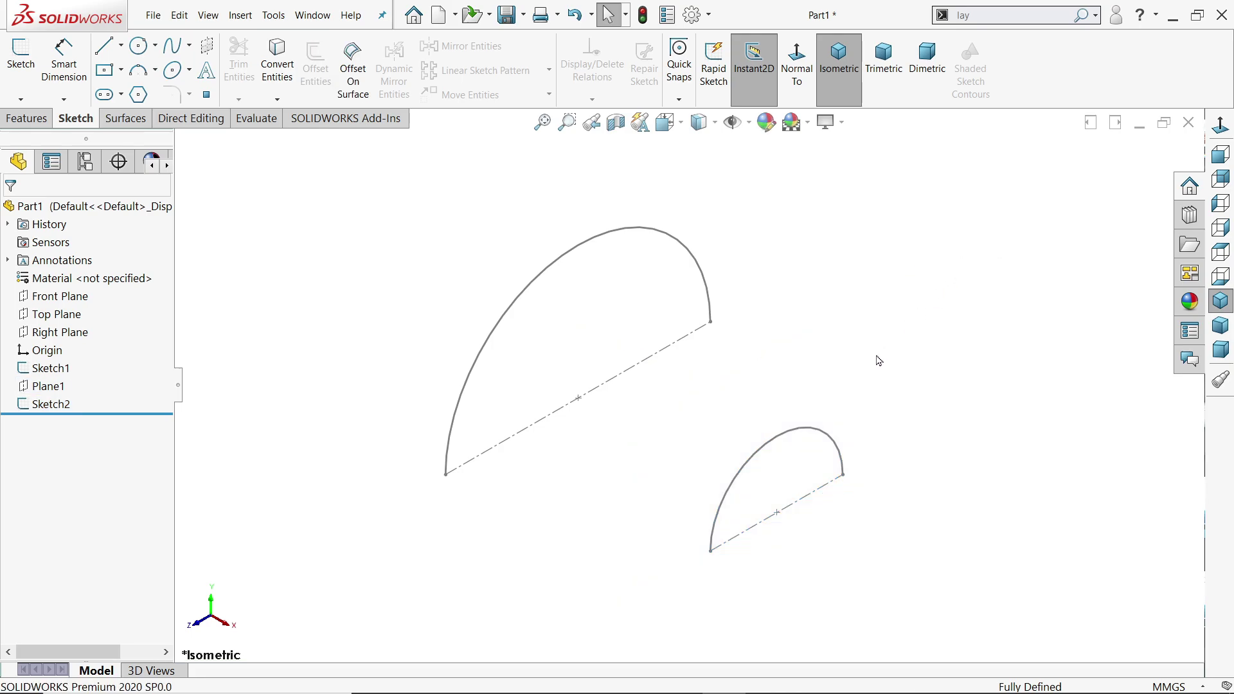
Create a lofted surface between the large and small semicircle sketches, with start and end constraints set to None.
scroll(816, 453, "down", 2)
left_click(125, 118)
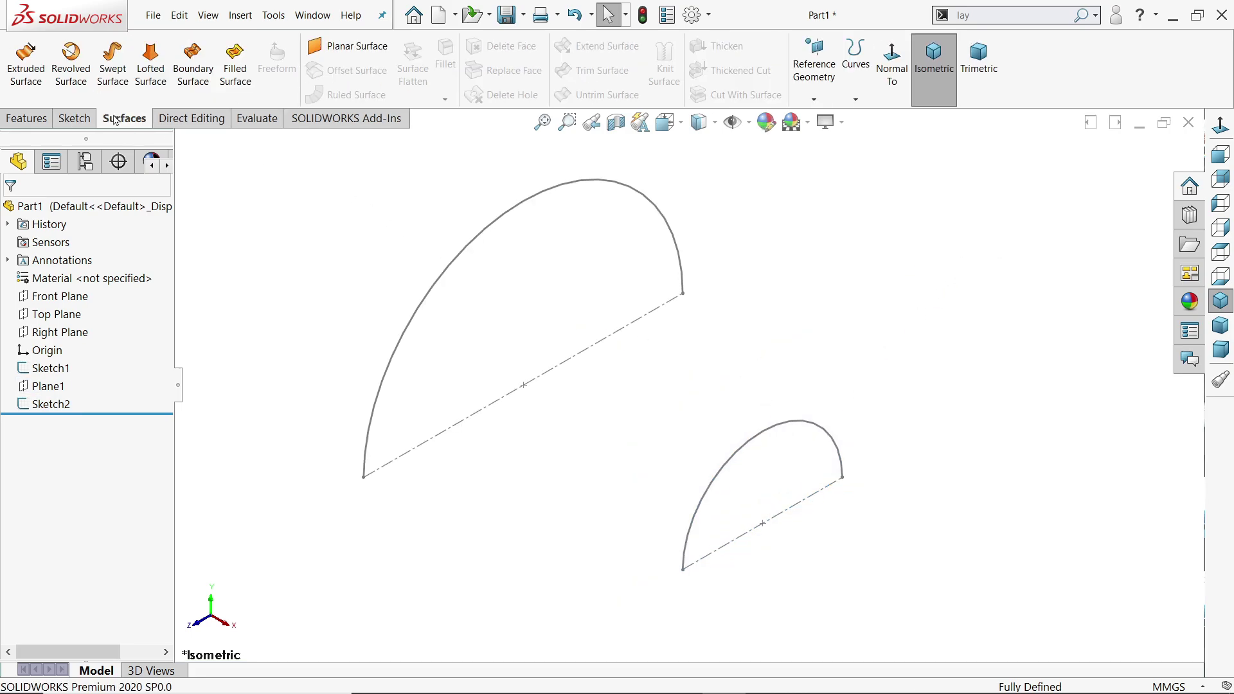
left_click(153, 85)
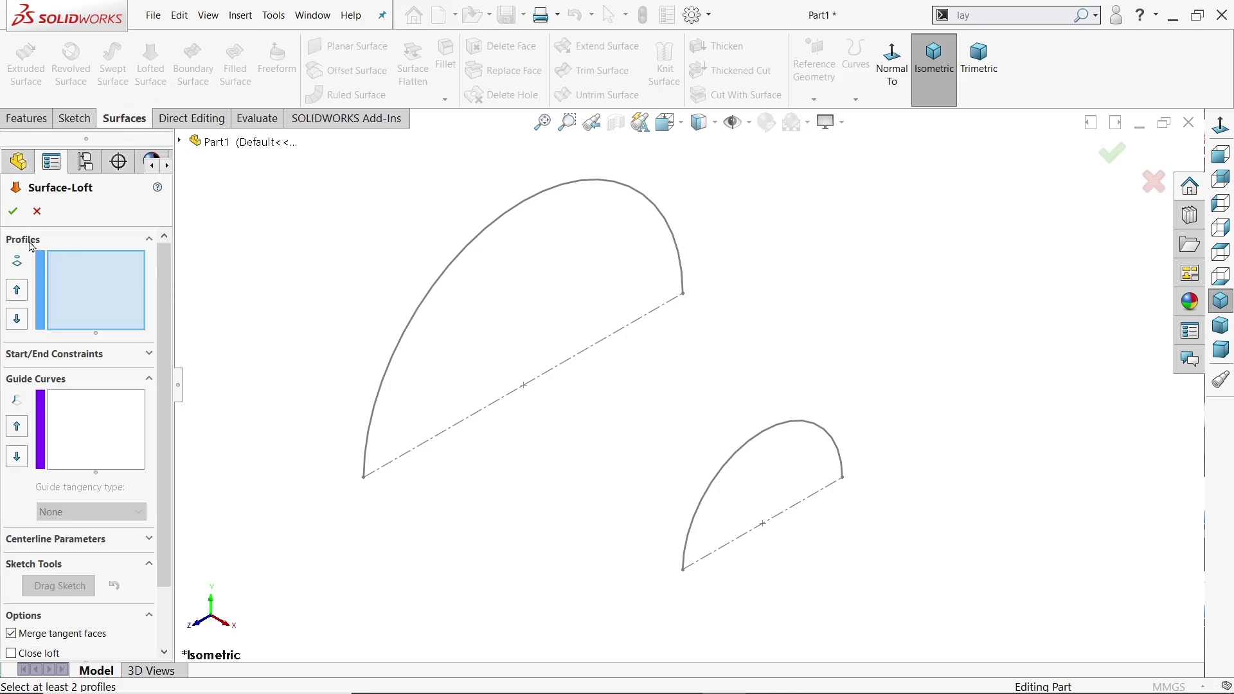
left_click(365, 466)
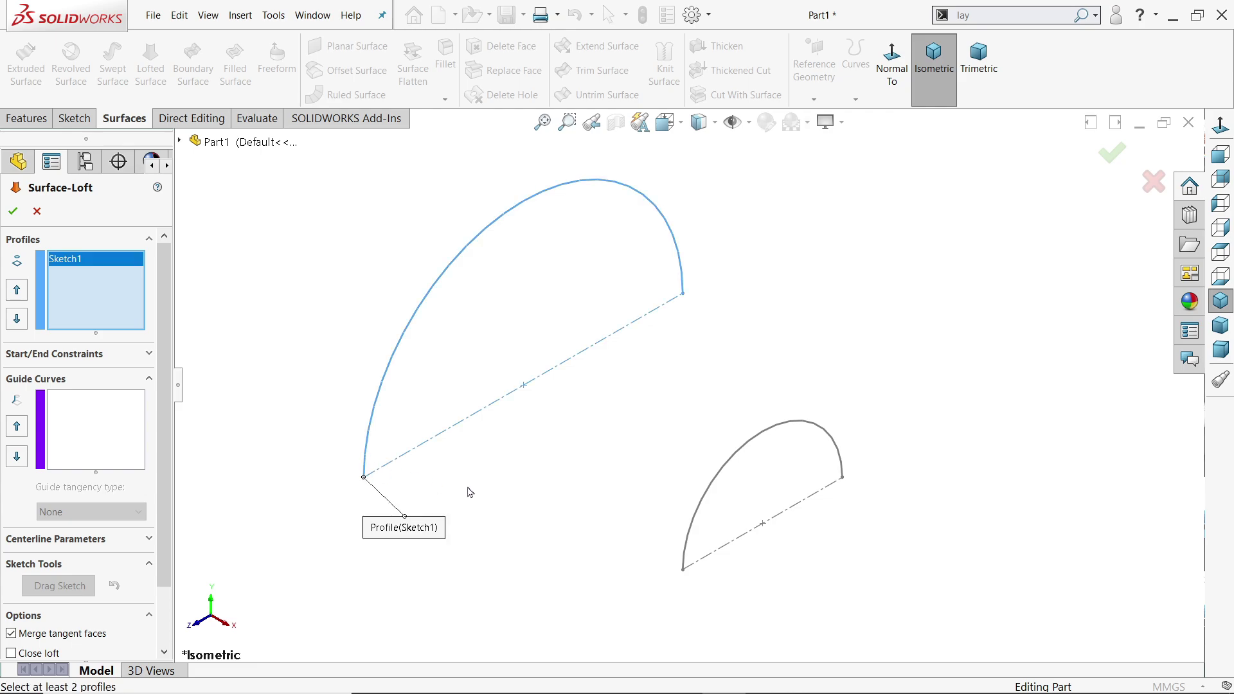
left_click(683, 566)
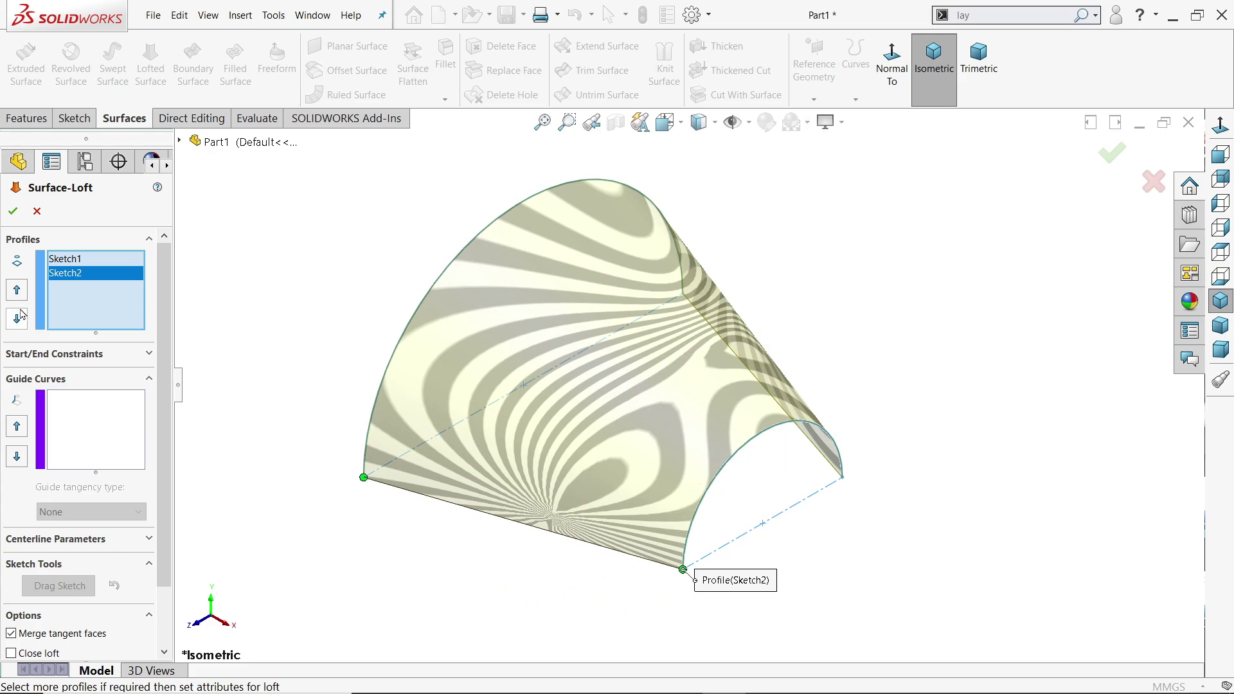
left_click(90, 354)
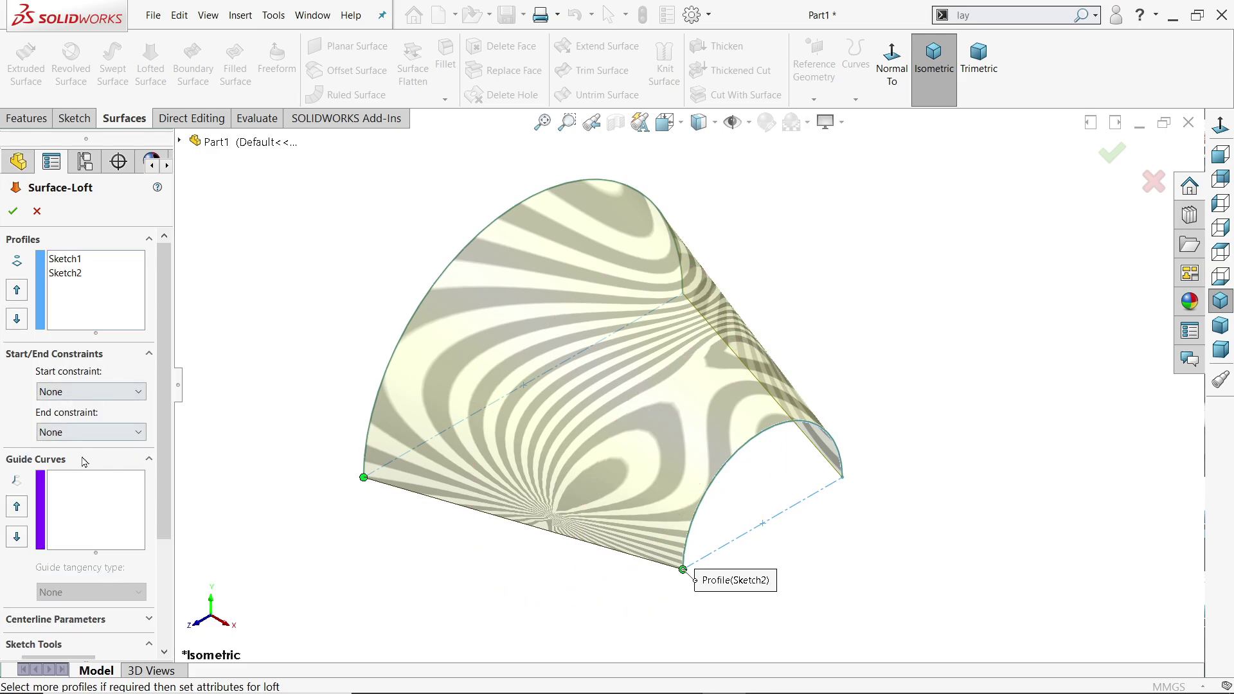
left_click(12, 210)
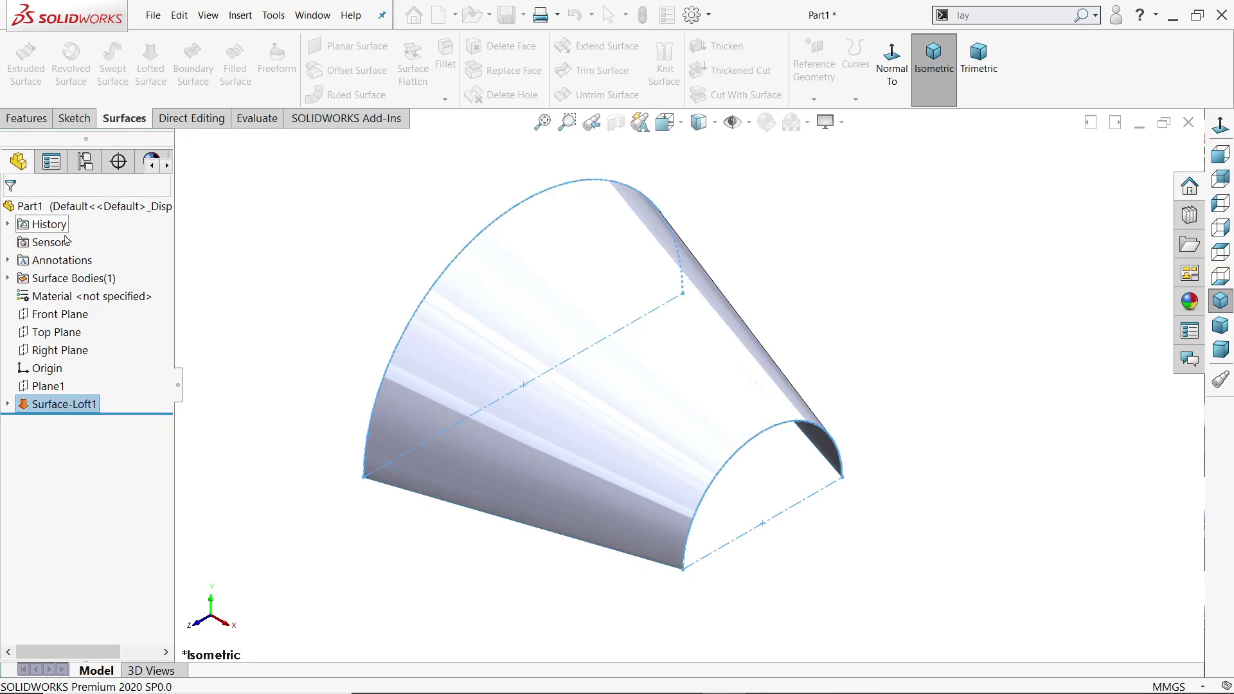
mouse_move(317, 336)
middle_mouse_down()
mouse_move(253, 311)
mouse_move(332, 243)
mouse_move(310, 333)
middle_mouse_up()
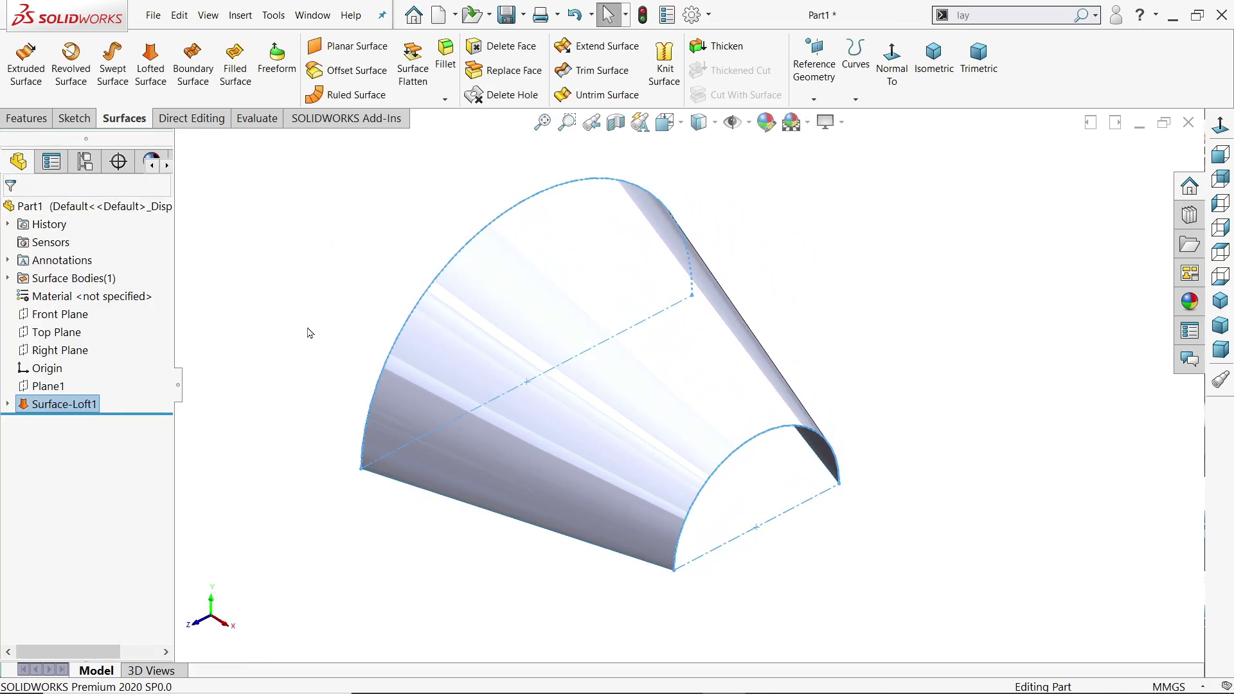
left_click(304, 306)
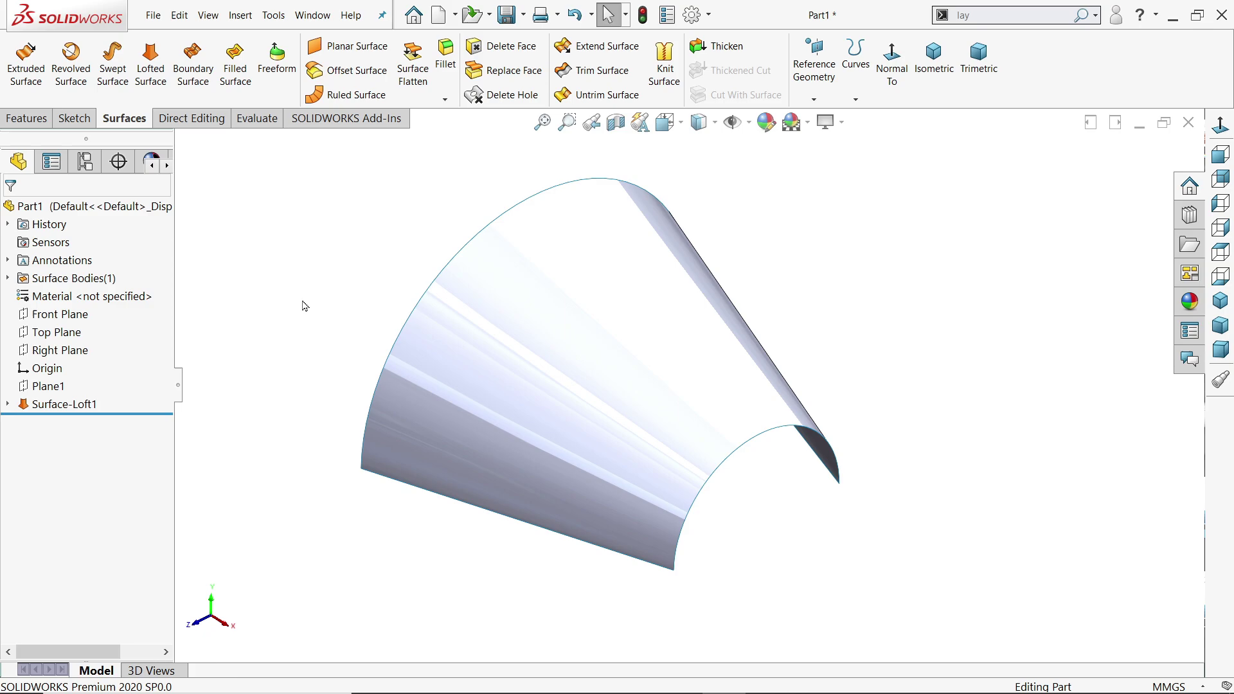
Create one reference plane offset 150 mm from the Front Plane.
left_click(67, 314)
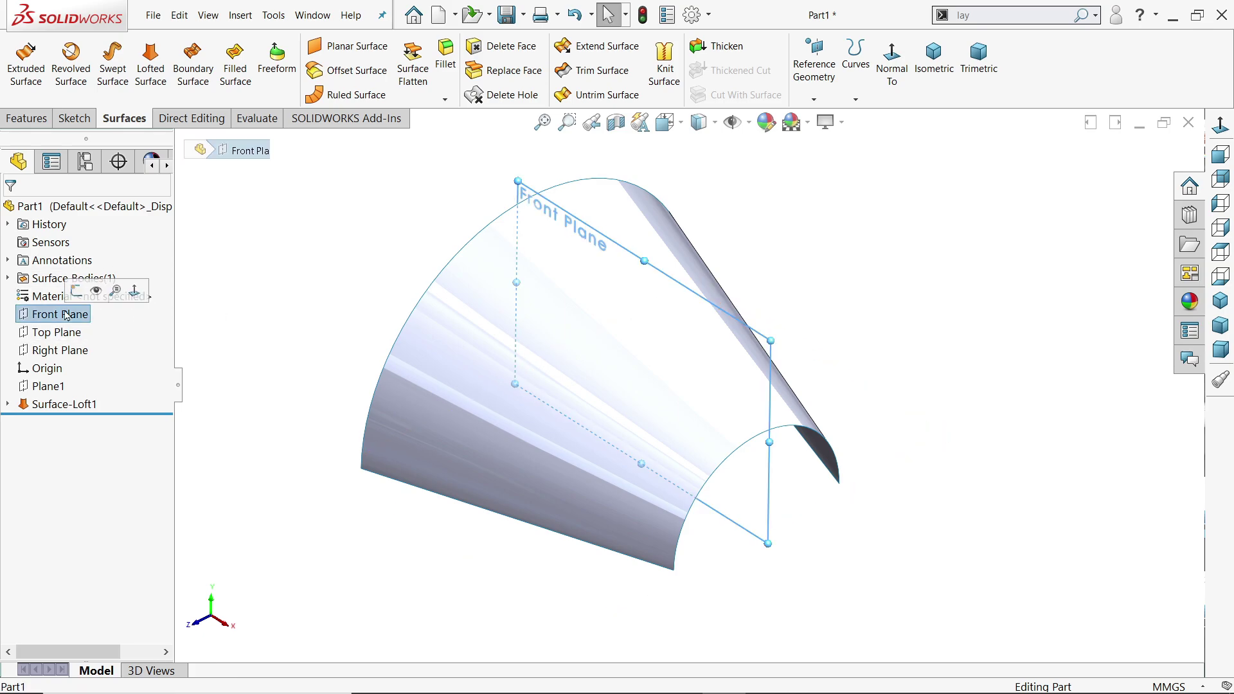
left_click(814, 95)
left_click(840, 118)
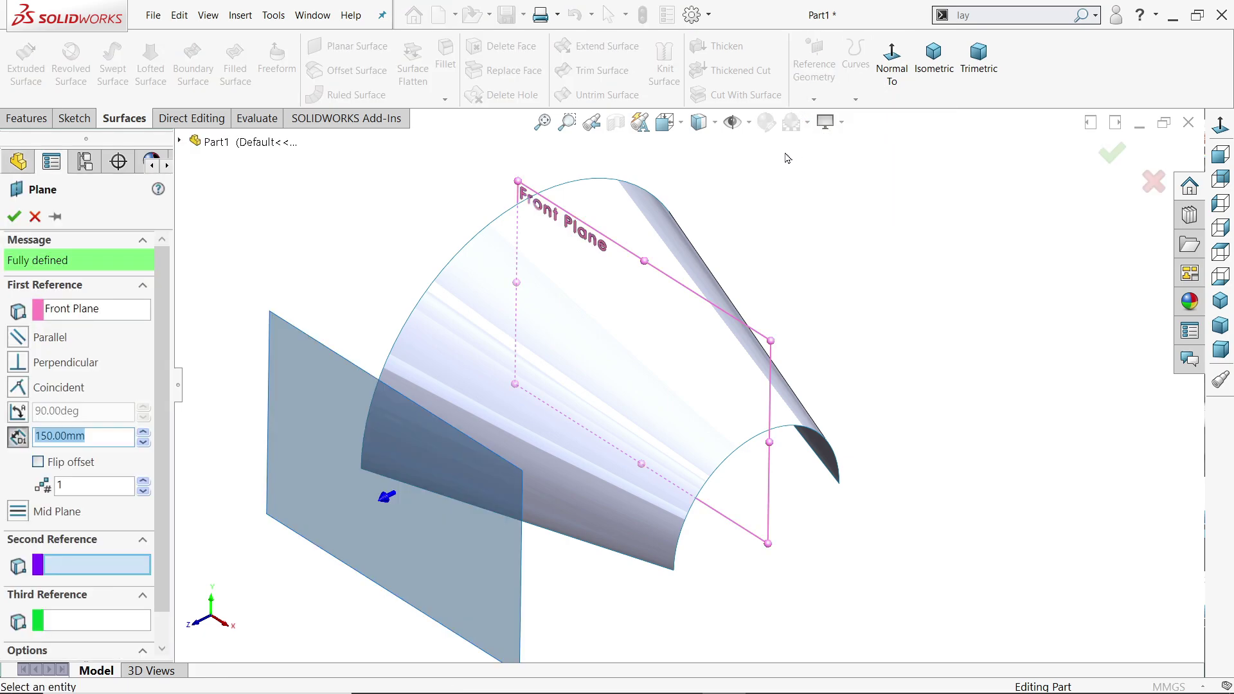
left_click(15, 217)
Sketch a 50 mm diameter circle on the new plane, centred on the midpoint of the lofted surface's lower edge.
left_click(74, 118)
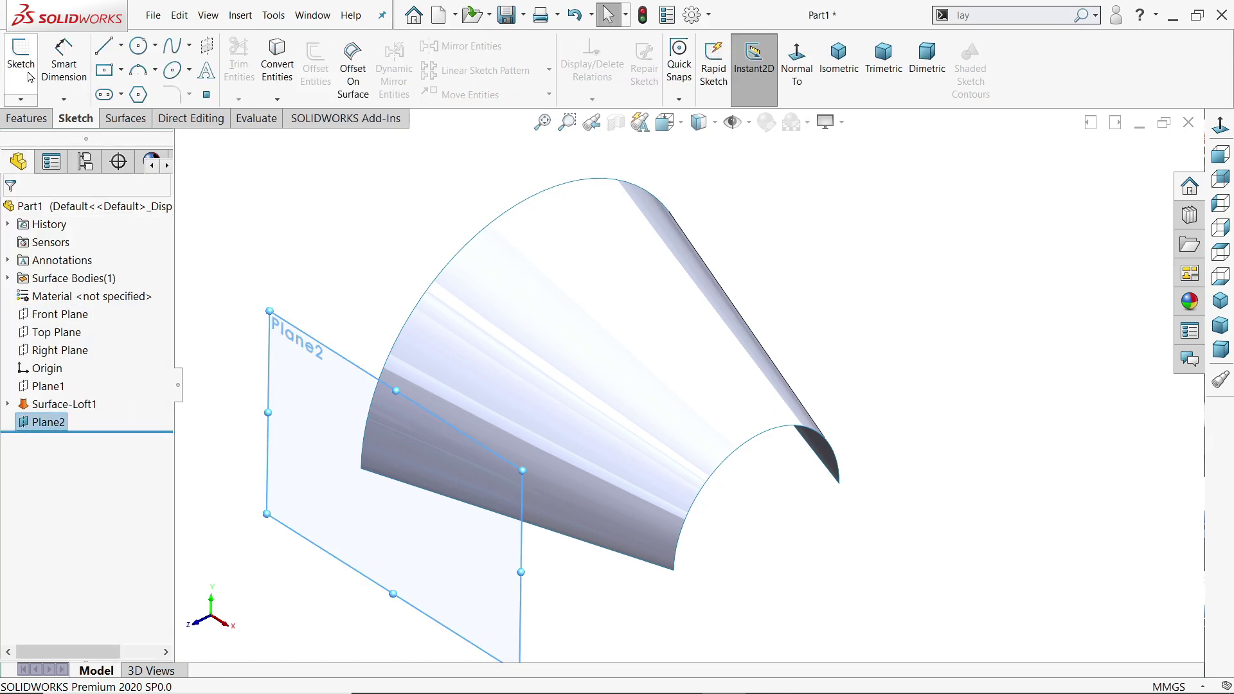
left_click(29, 77)
left_click(138, 45)
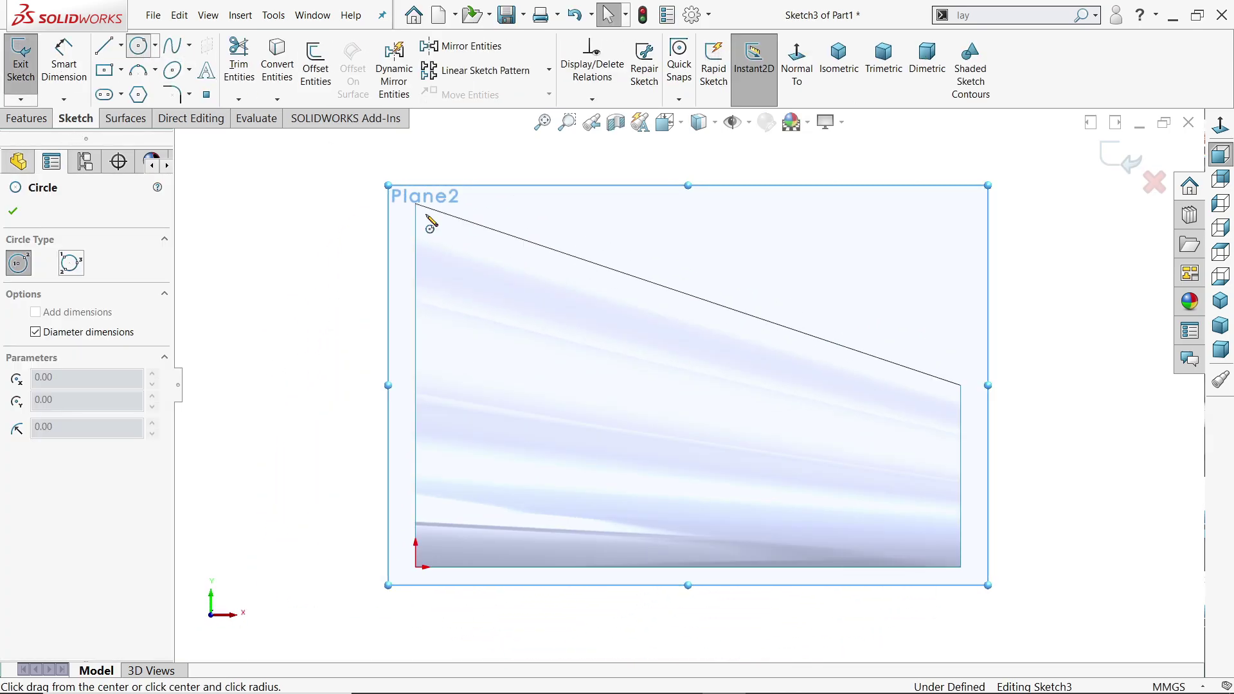
scroll(699, 505, "up", 2)
scroll(699, 506, "down", 3)
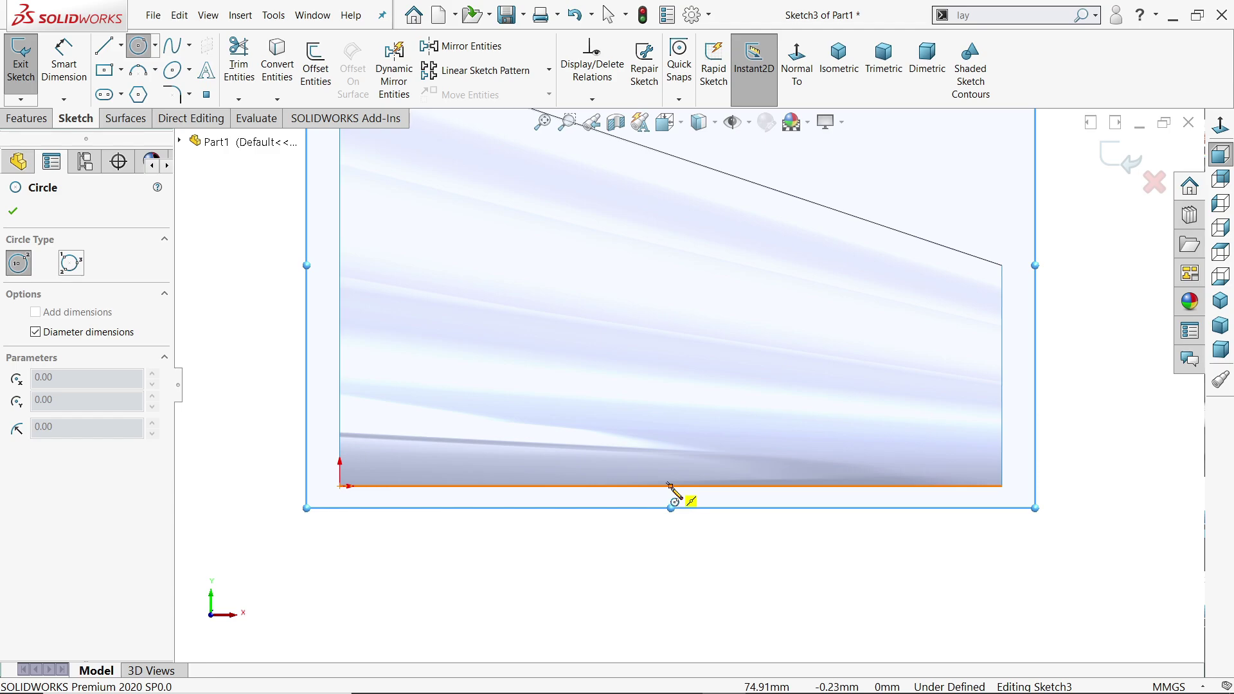
left_click(670, 486)
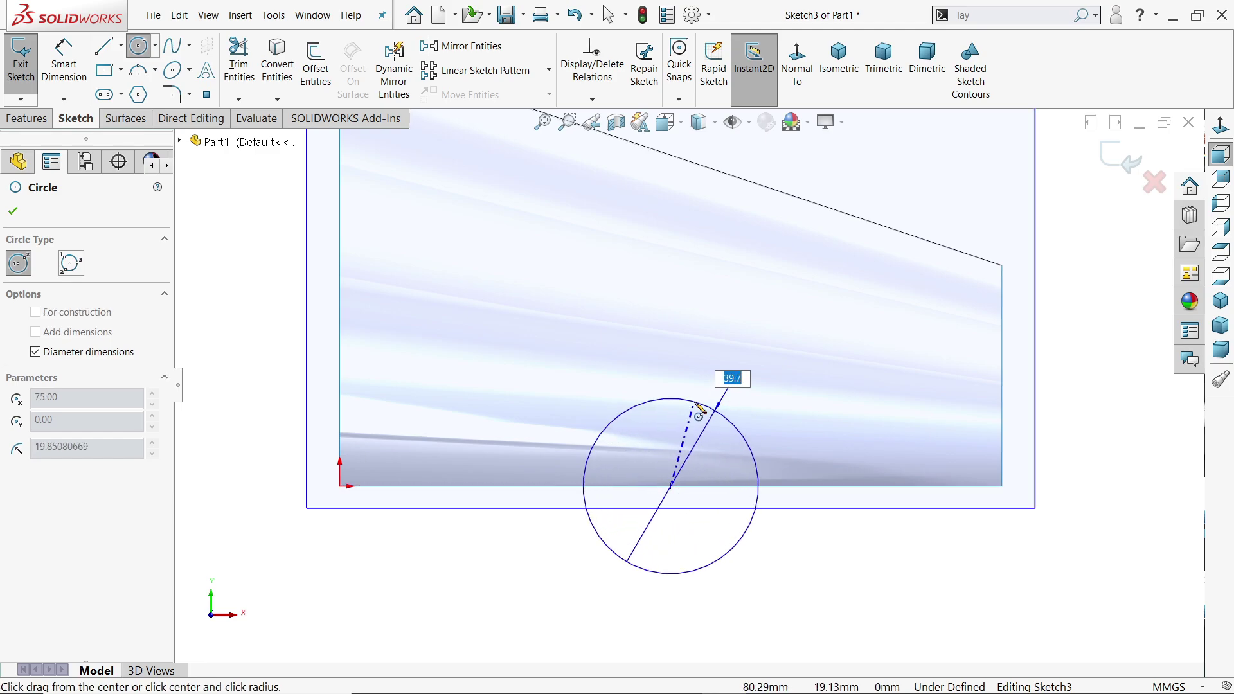
type("50")
key("Return")
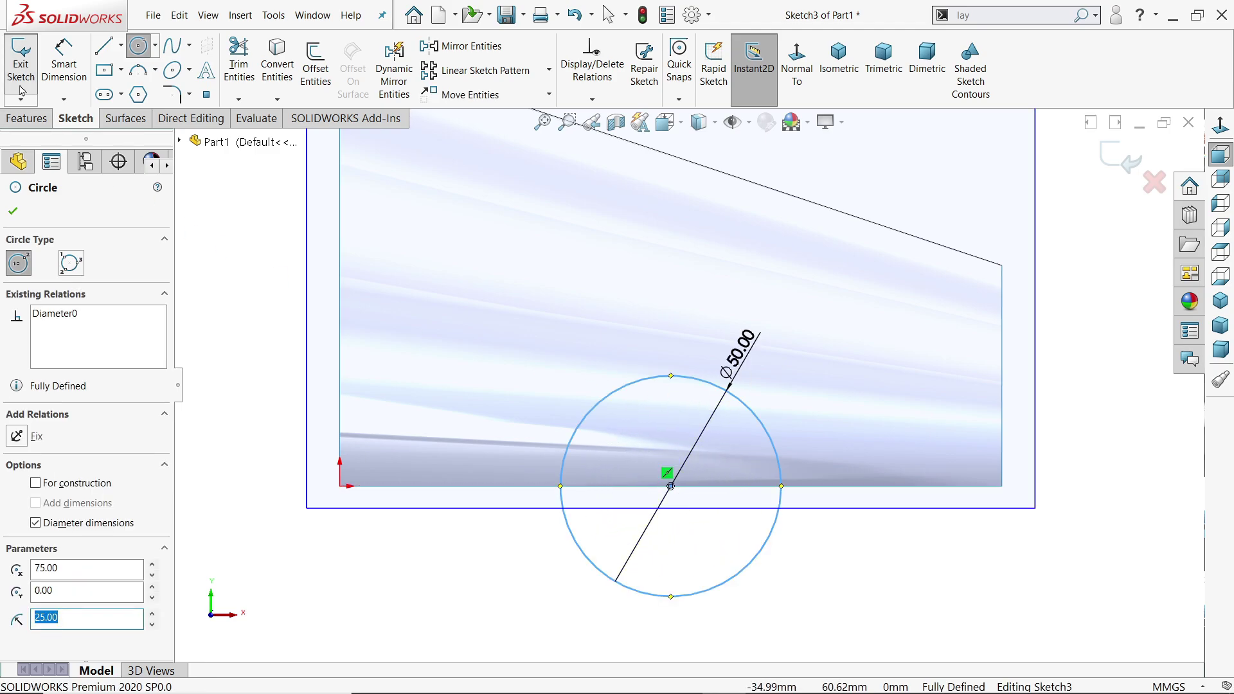
Add a driven dimension for the horizontal distance between the origin and the 50 mm circle's centre.
left_click(64, 57)
left_click(670, 485)
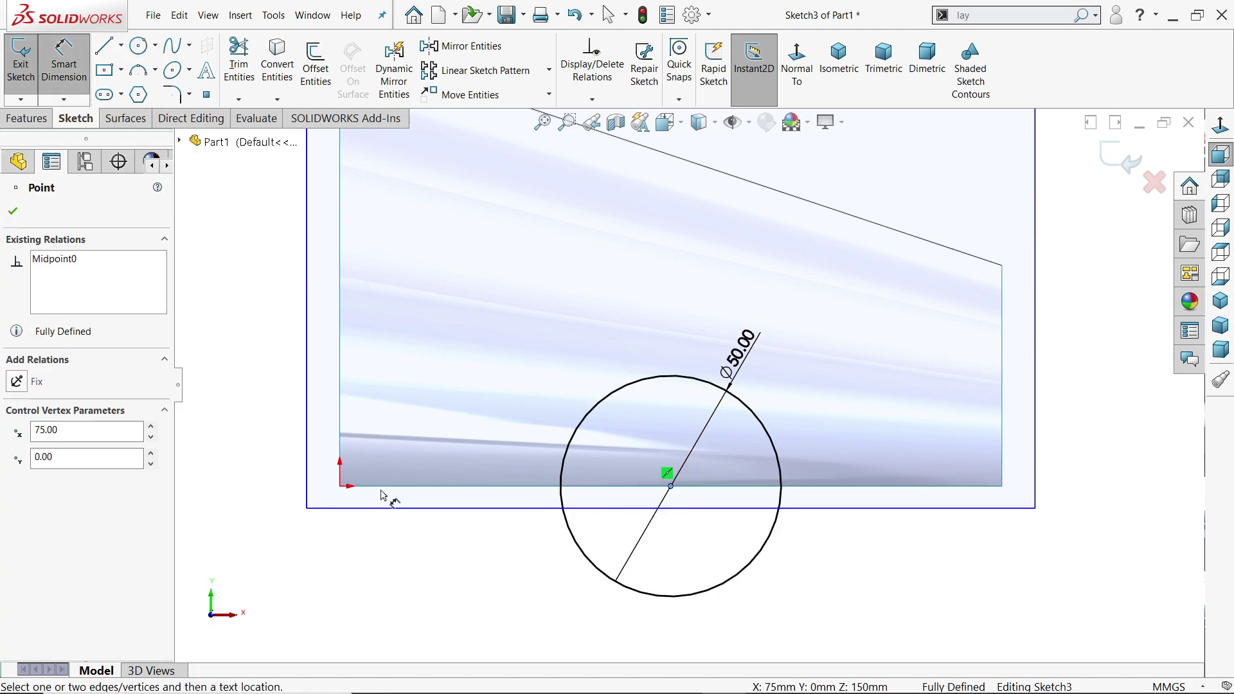
left_click(341, 489)
left_click(477, 581)
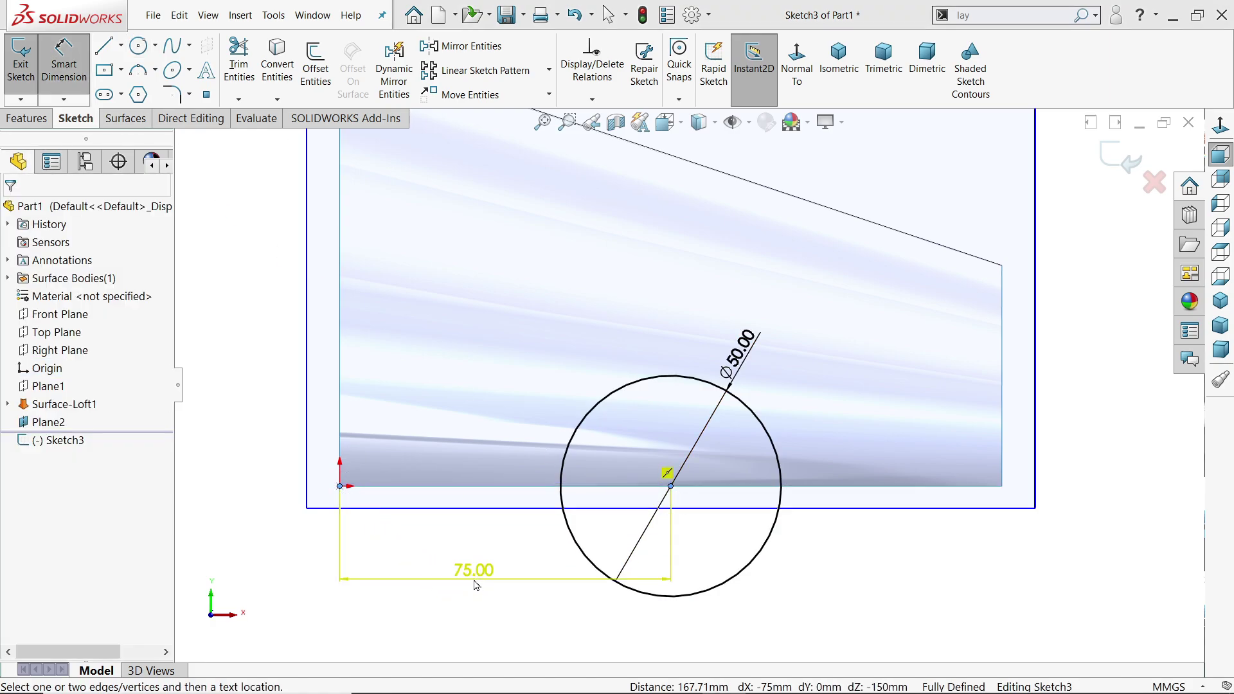
left_click(686, 232)
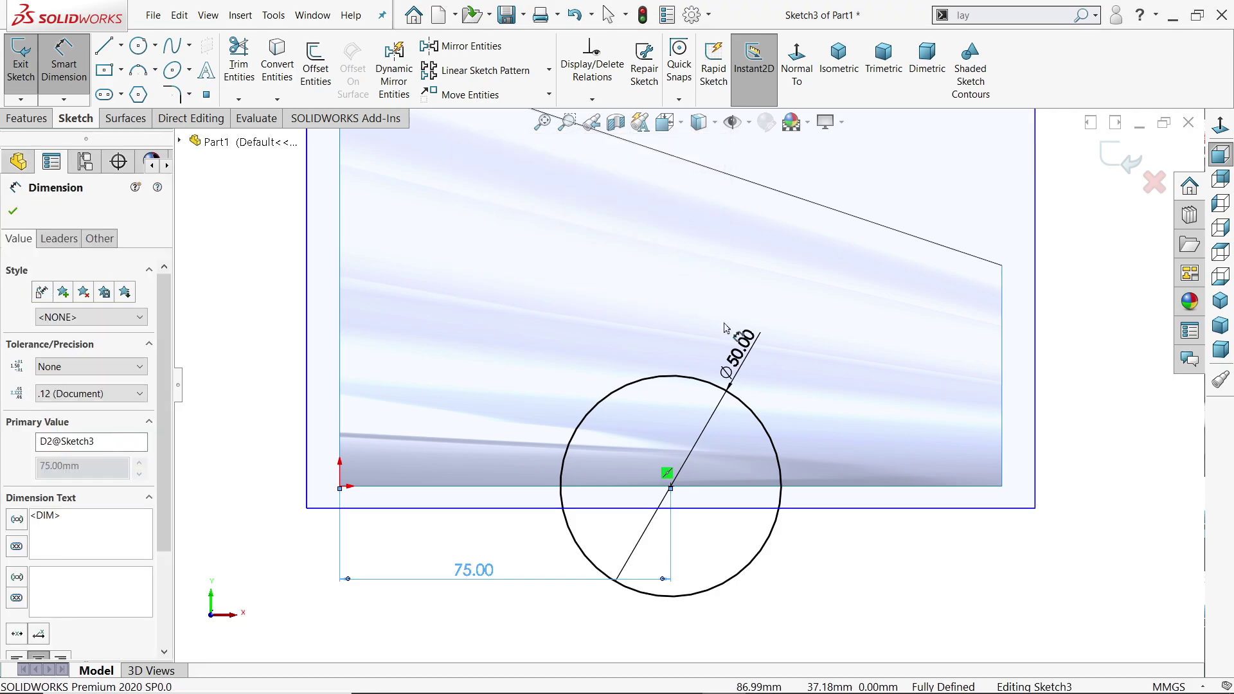
Set up a blind surface extrusion of the 50 mm circle, reversed toward the lofted body, with a depth of 120 mm.
scroll(688, 352, "up", 3)
middle_click_drag(691, 350, 669, 433)
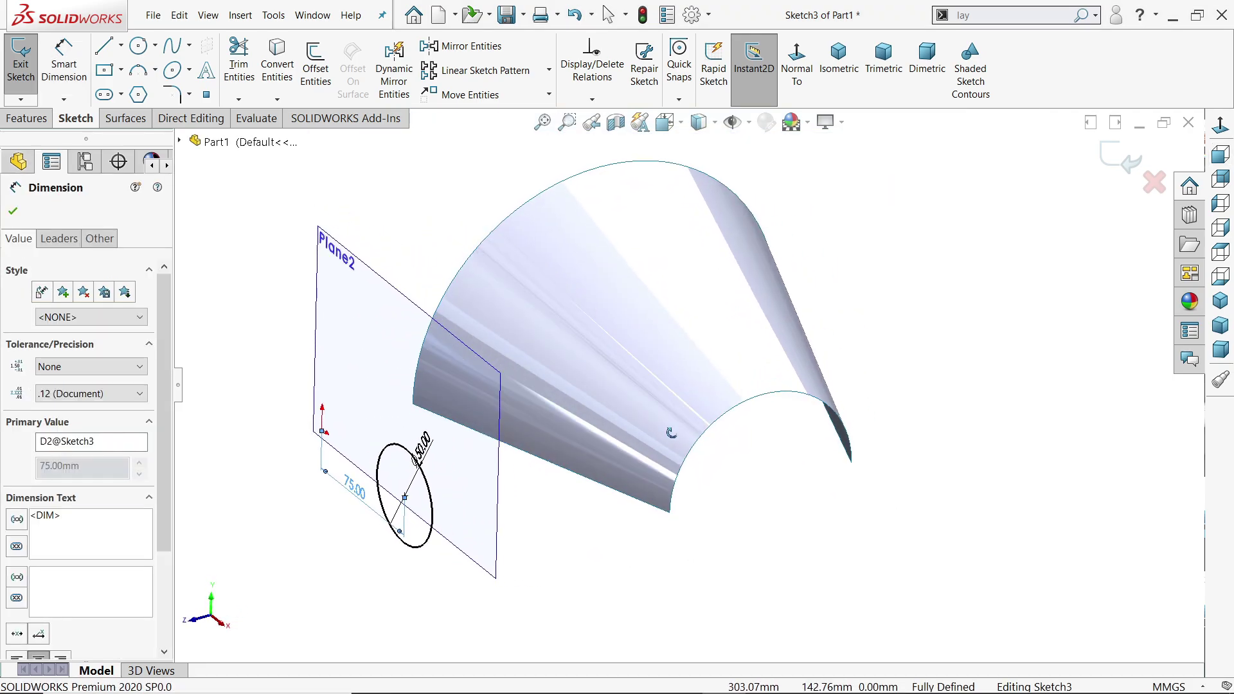
left_click(27, 120)
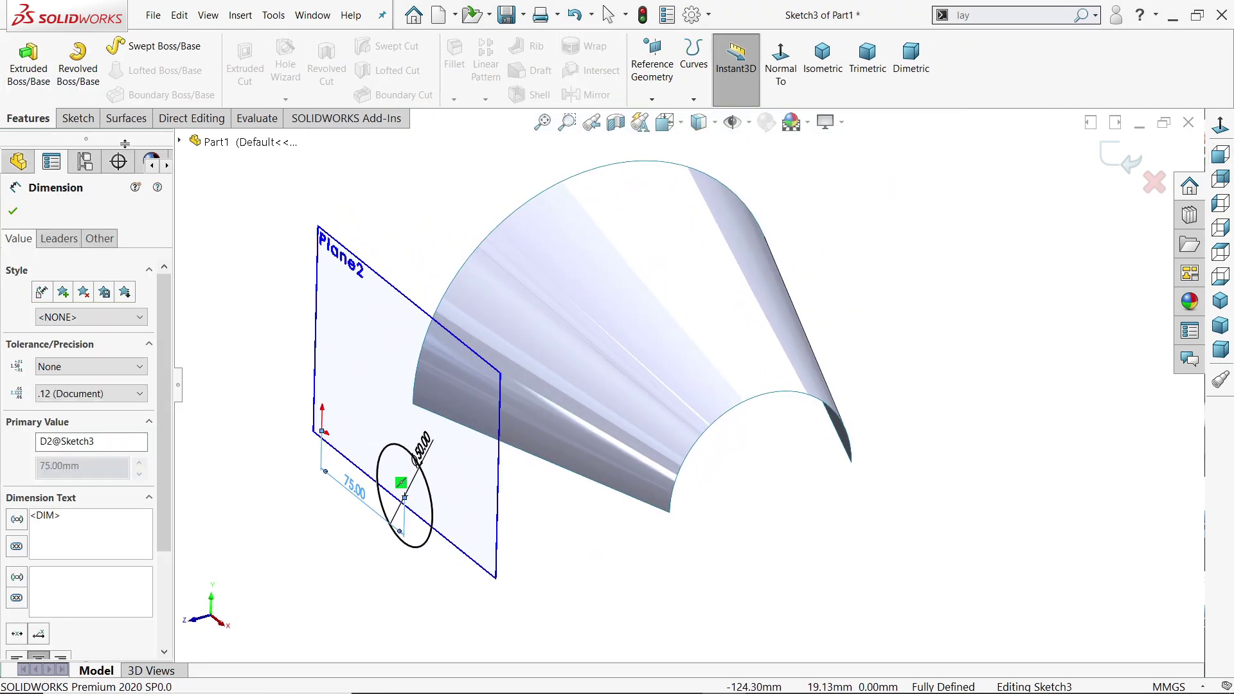
left_click(125, 118)
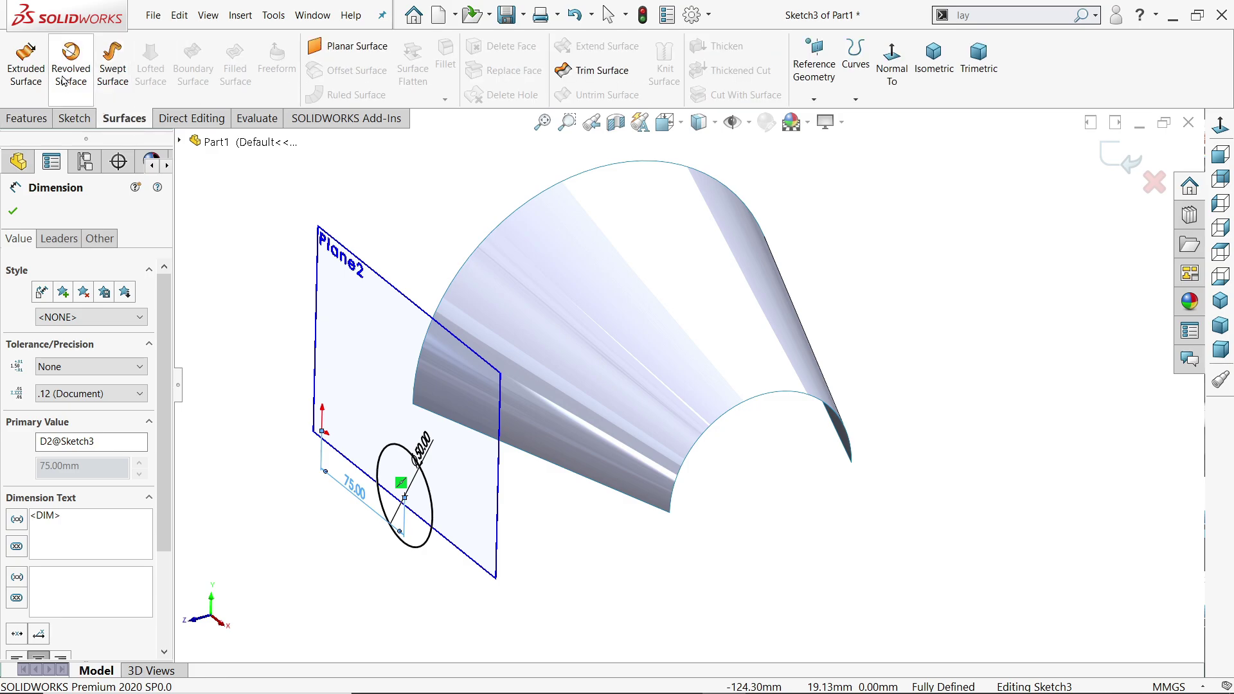
left_click(28, 64)
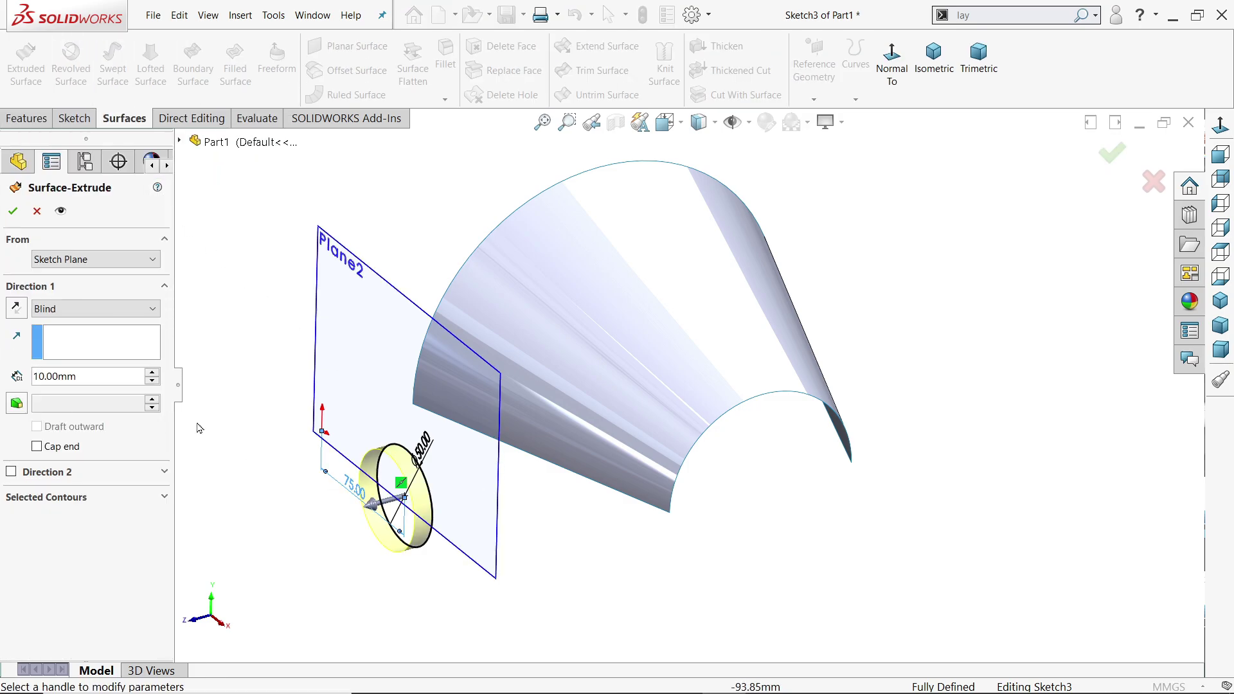
left_click(17, 309)
scroll(542, 495, "down", 2)
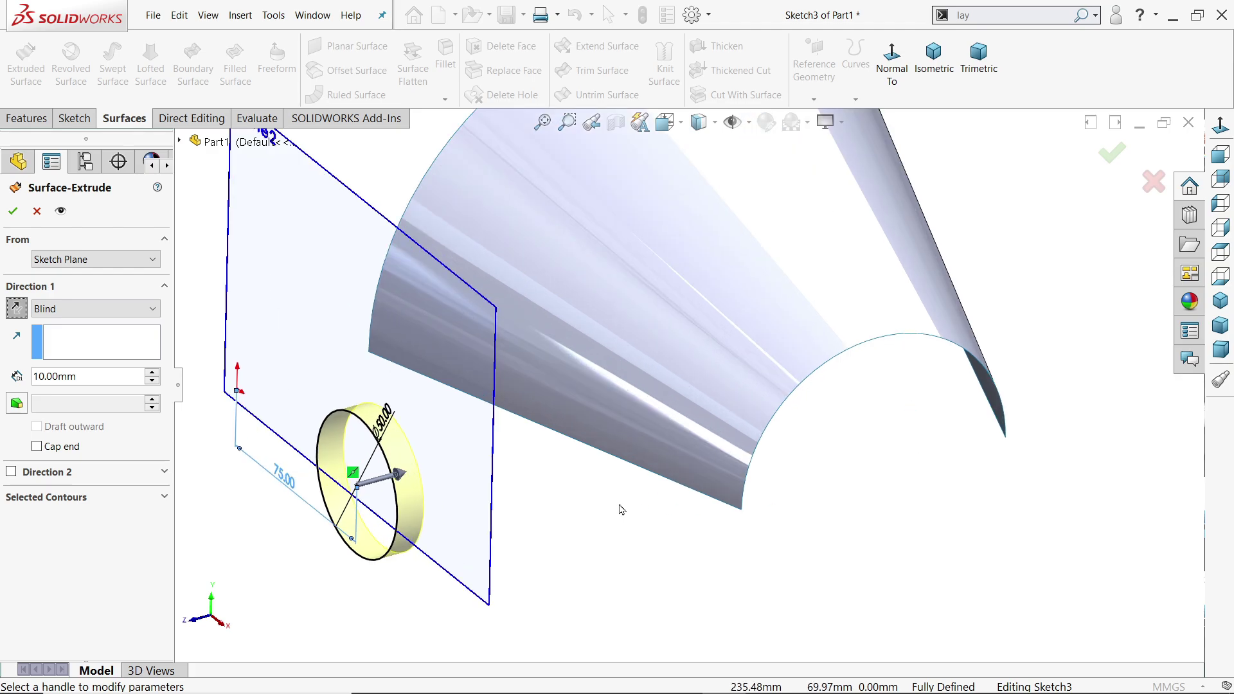
mouse_move(546, 475)
middle_mouse_down()
mouse_move(474, 440)
mouse_move(579, 359)
middle_mouse_up()
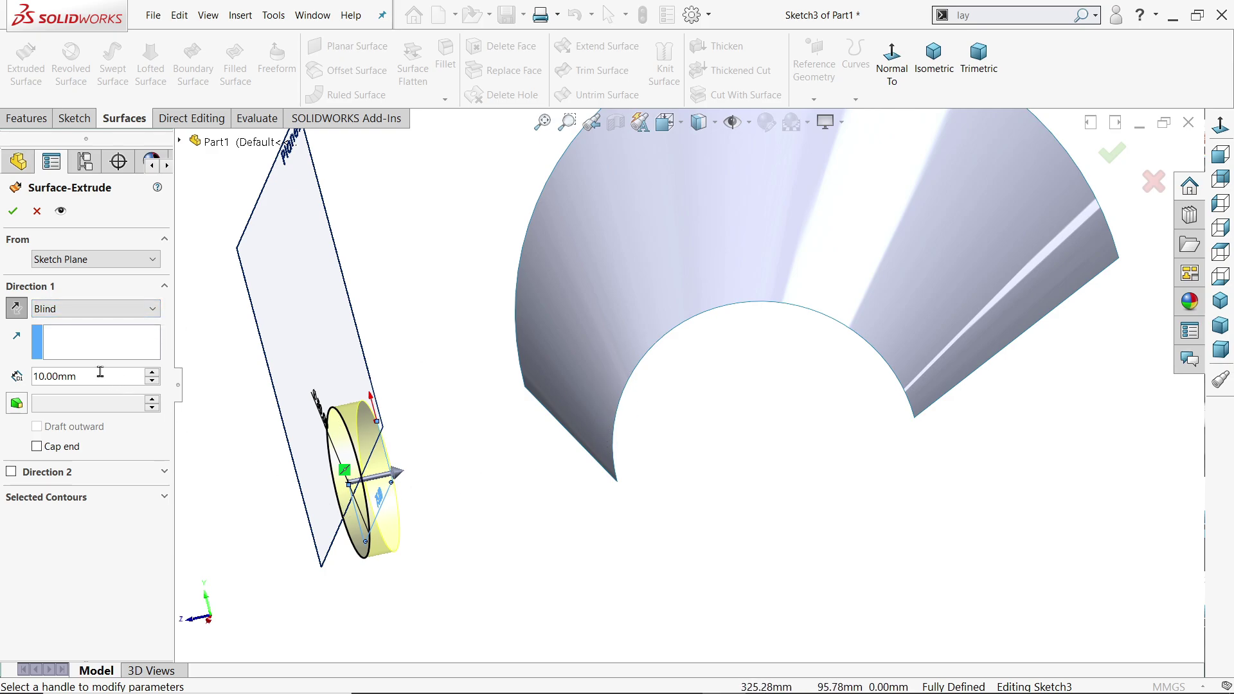
left_click(153, 372)
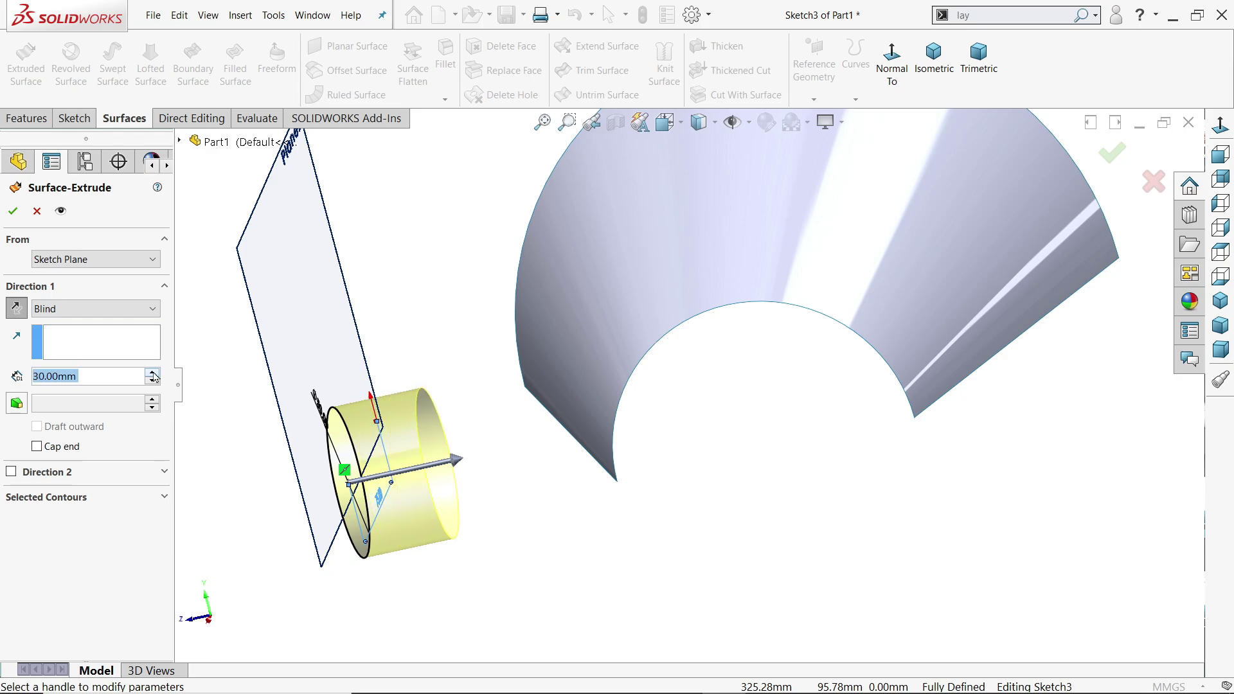
left_click(153, 372)
left_click(153, 372)
left_click(153, 373)
left_click(154, 373)
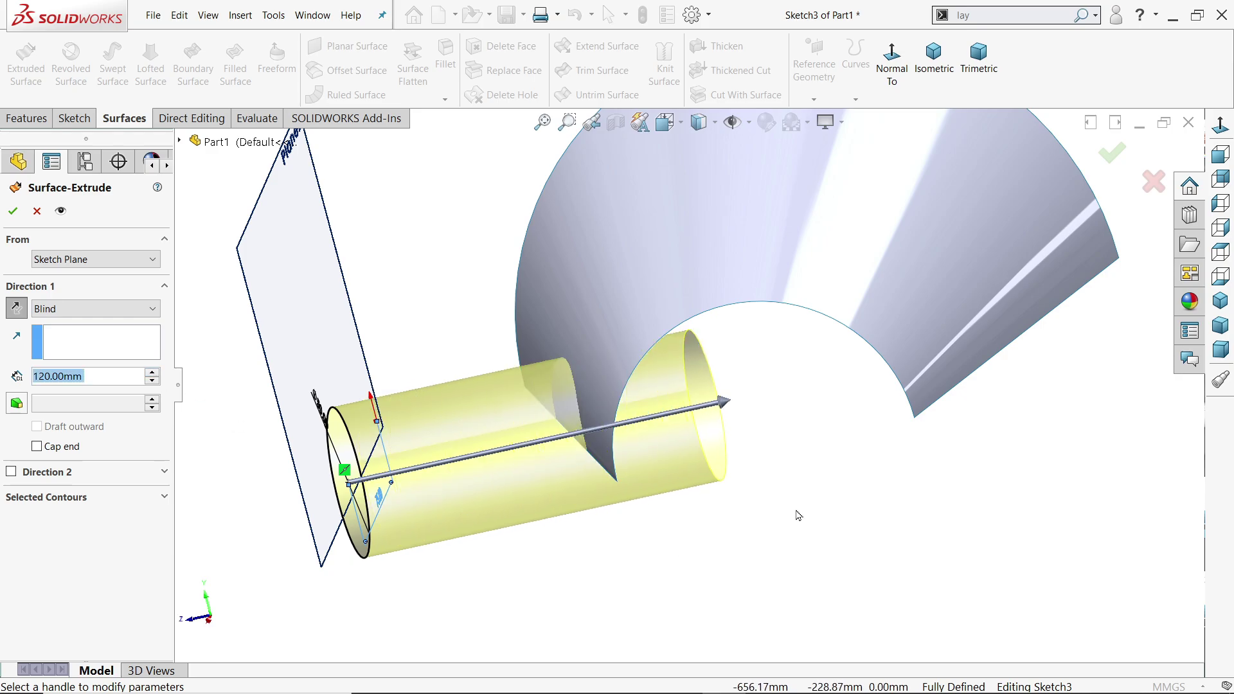
middle_click_drag(796, 513, 630, 470)
scroll(629, 470, "up", 2)
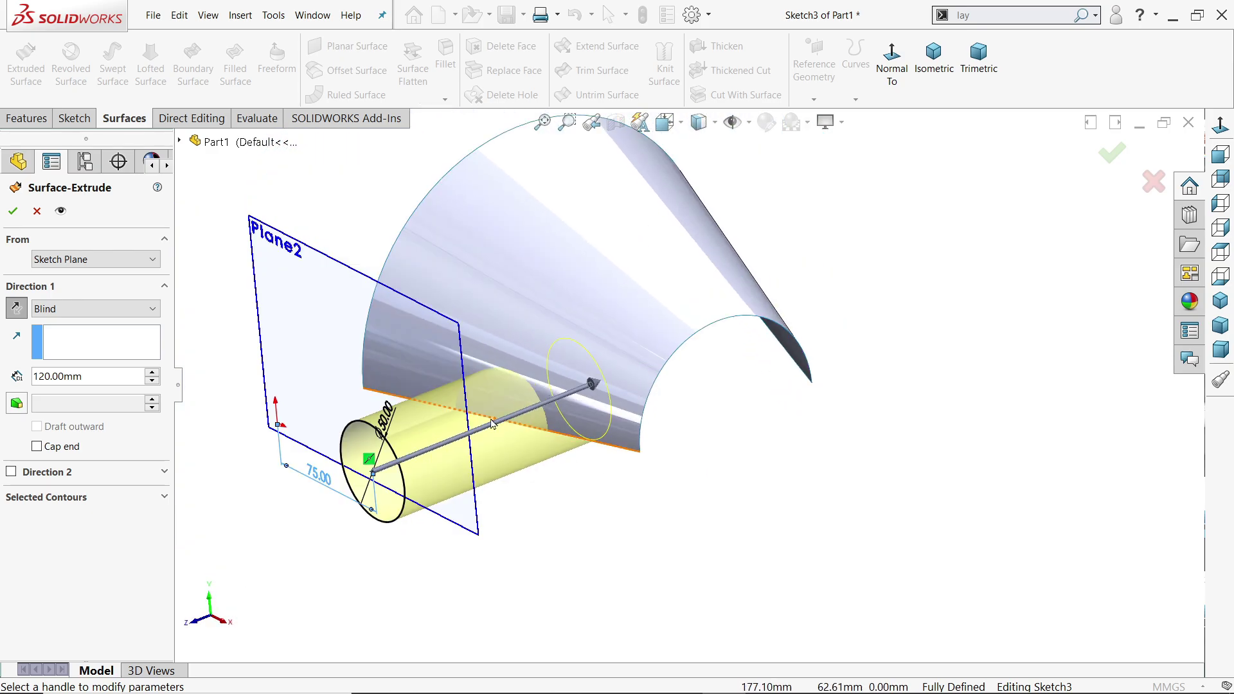
scroll(447, 430, "down", 1)
Add a 10-degree outward draft to the surface extrusion and complete the tapered branch.
left_click(18, 403)
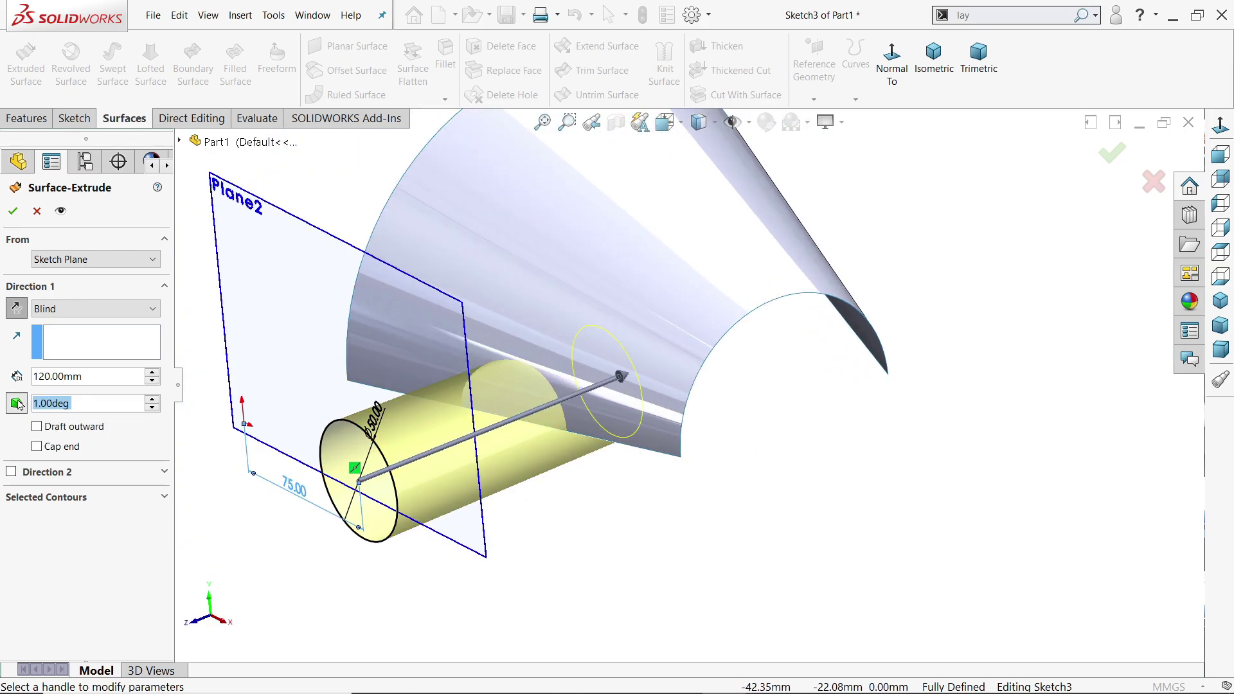
type("10")
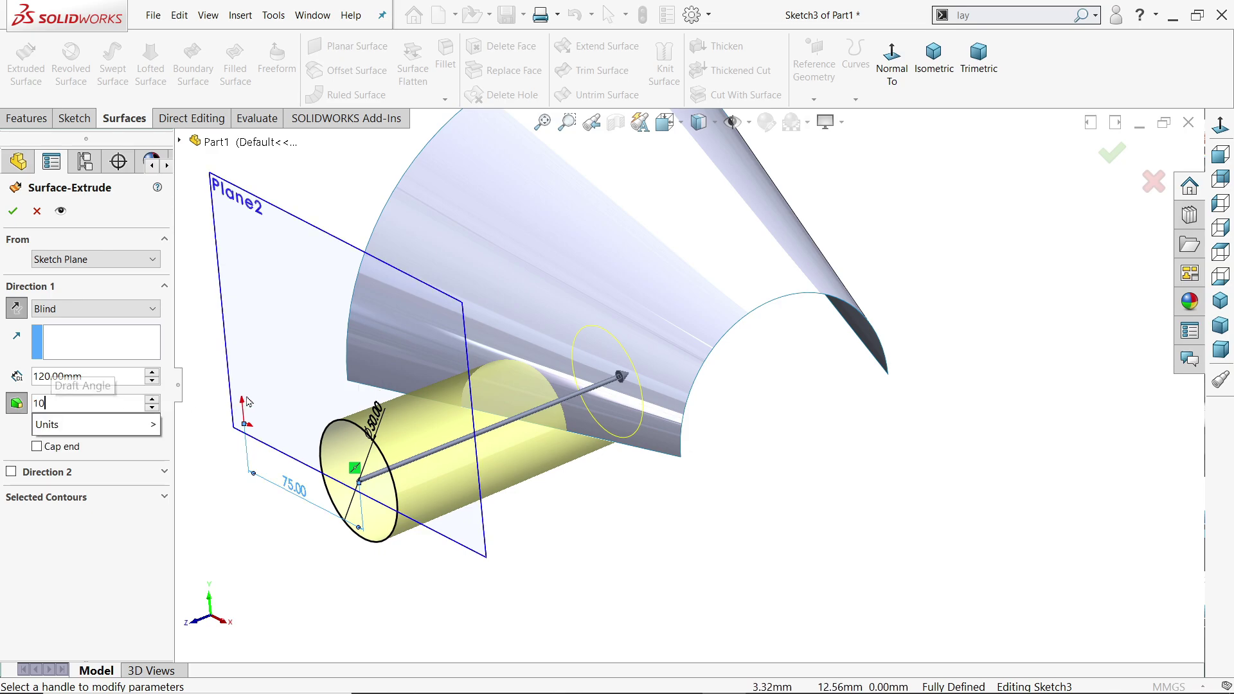
key("Return")
scroll(382, 403, "down", 1)
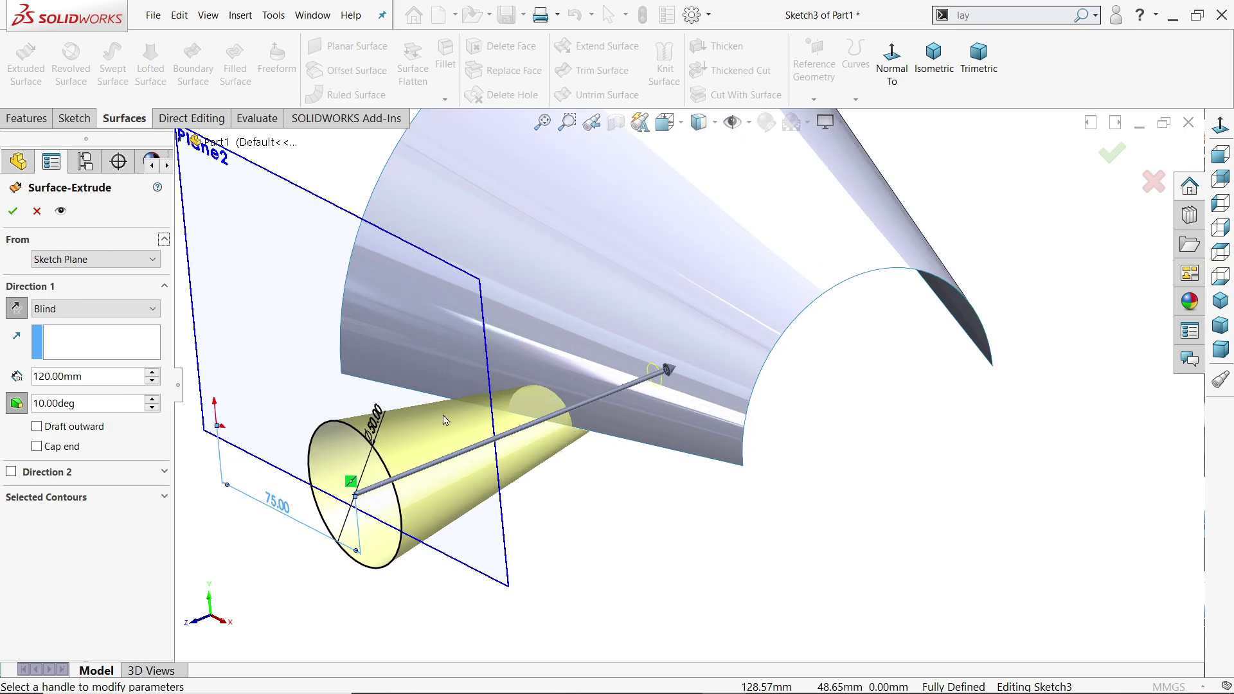
left_click(47, 429)
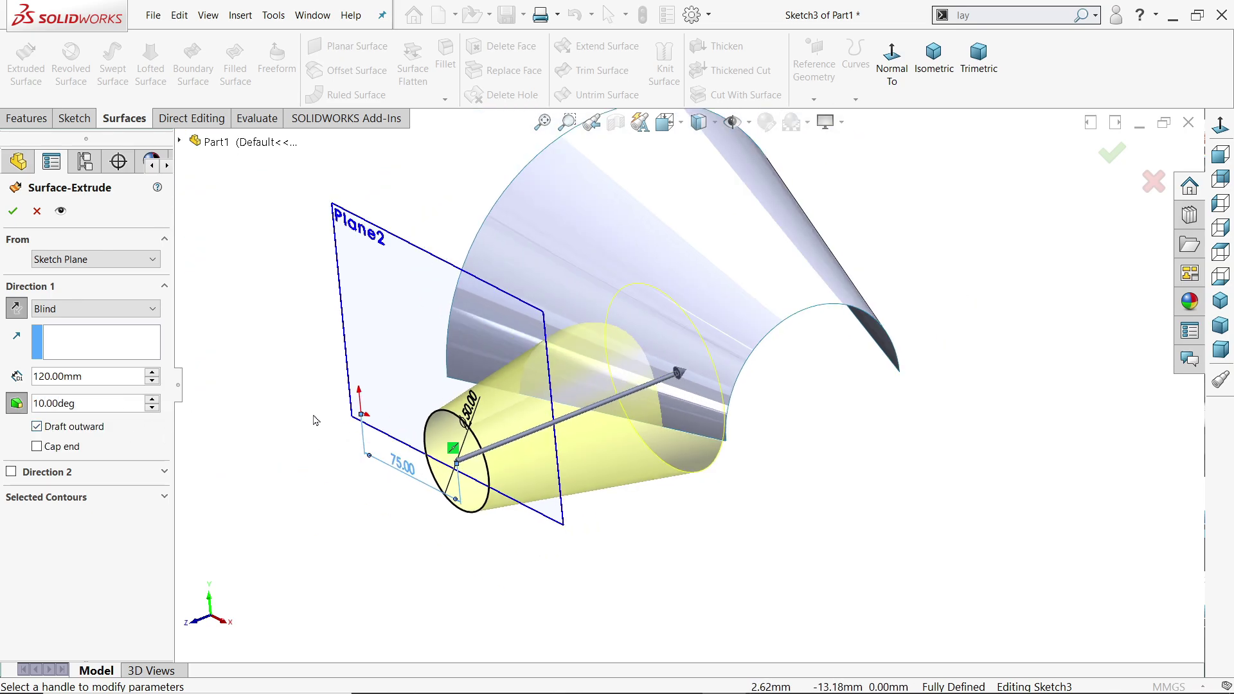
left_click(13, 210)
Hide the offset plane that carries the branch circle.
middle_click_drag(754, 505, 727, 517)
left_click(310, 296)
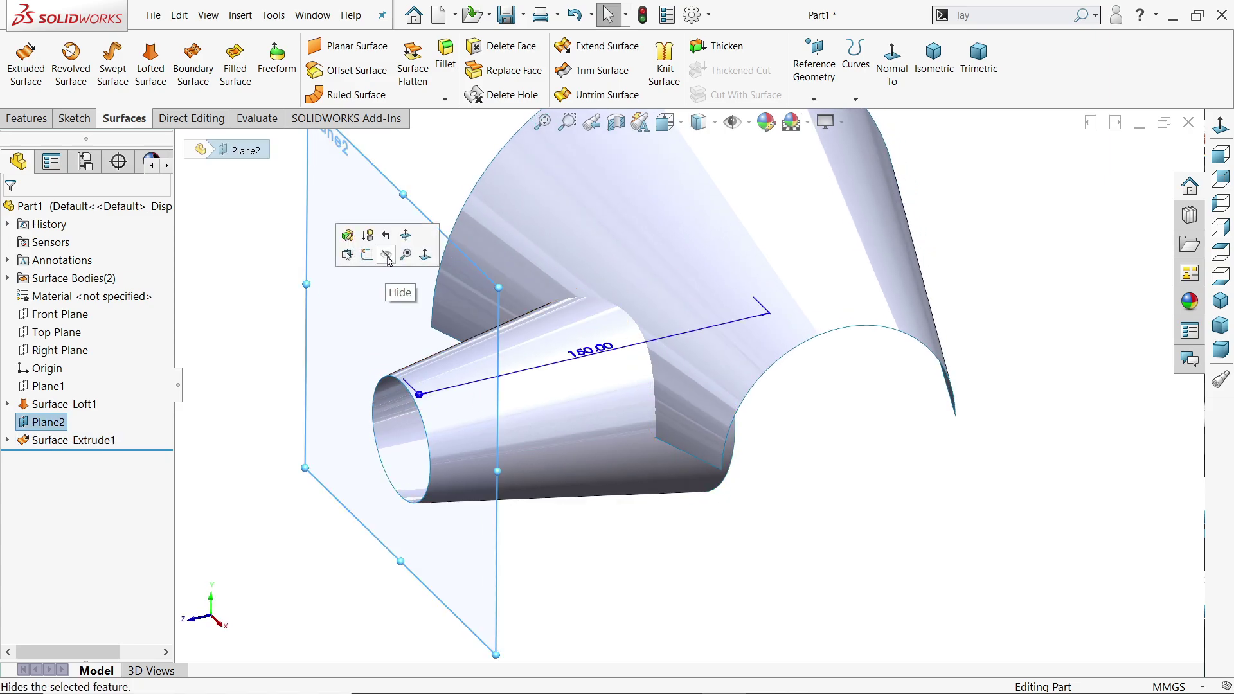
left_click(386, 255)
middle_click_drag(622, 292, 807, 480)
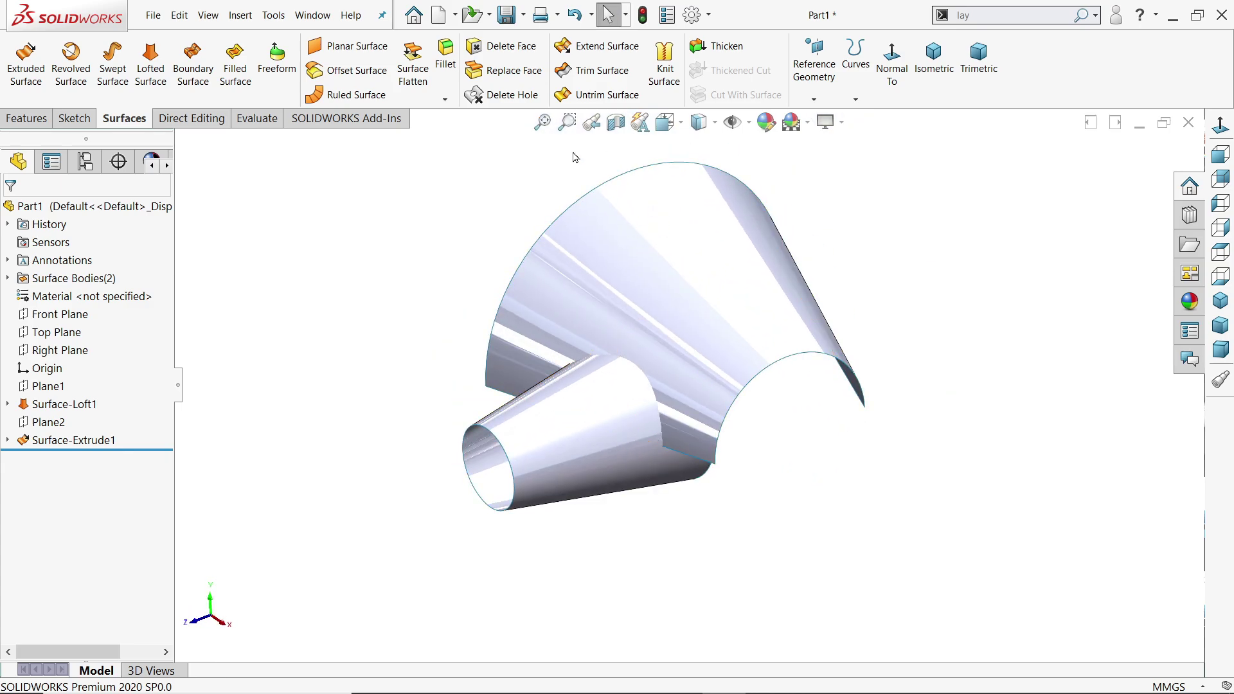
Mirror the tapered branch surface body about the Front Plane.
left_click(27, 118)
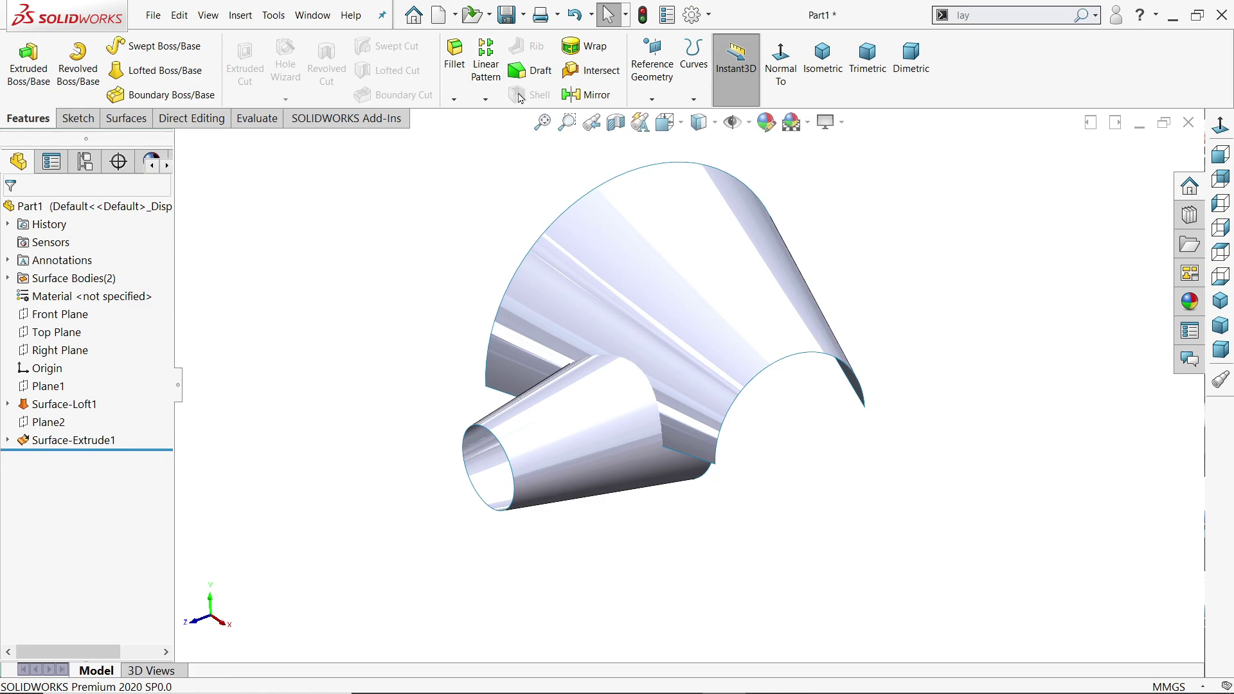
left_click(586, 94)
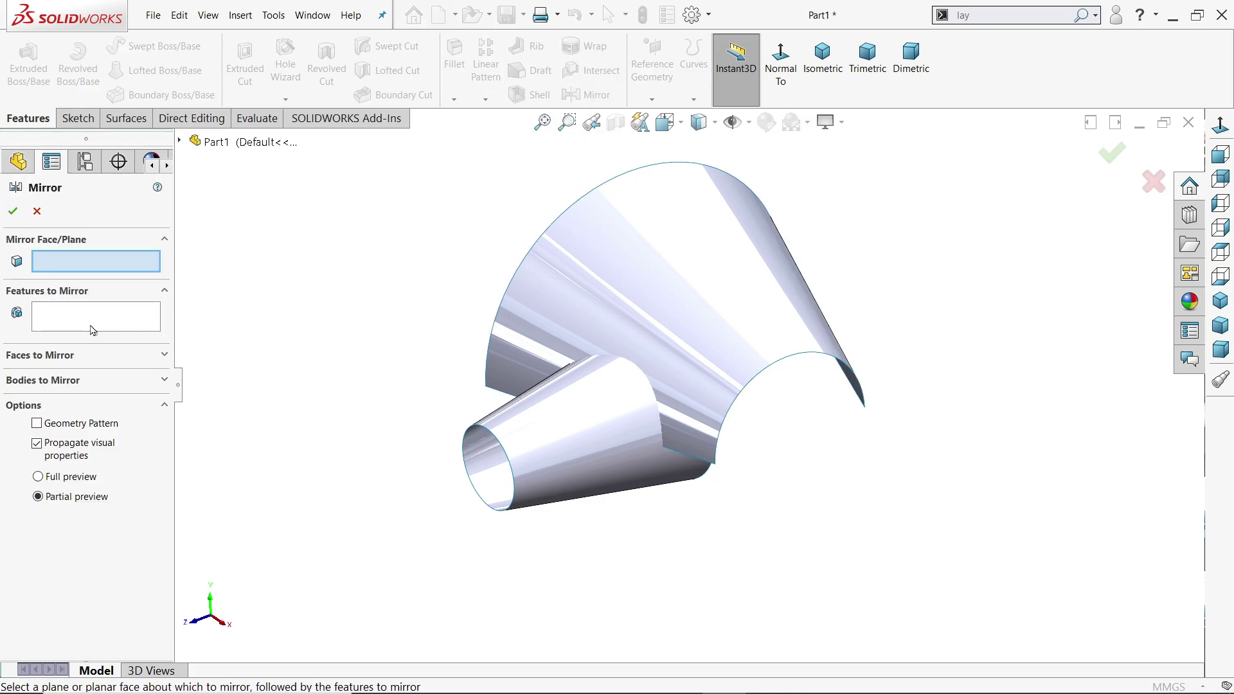
left_click(180, 142)
left_click(241, 251)
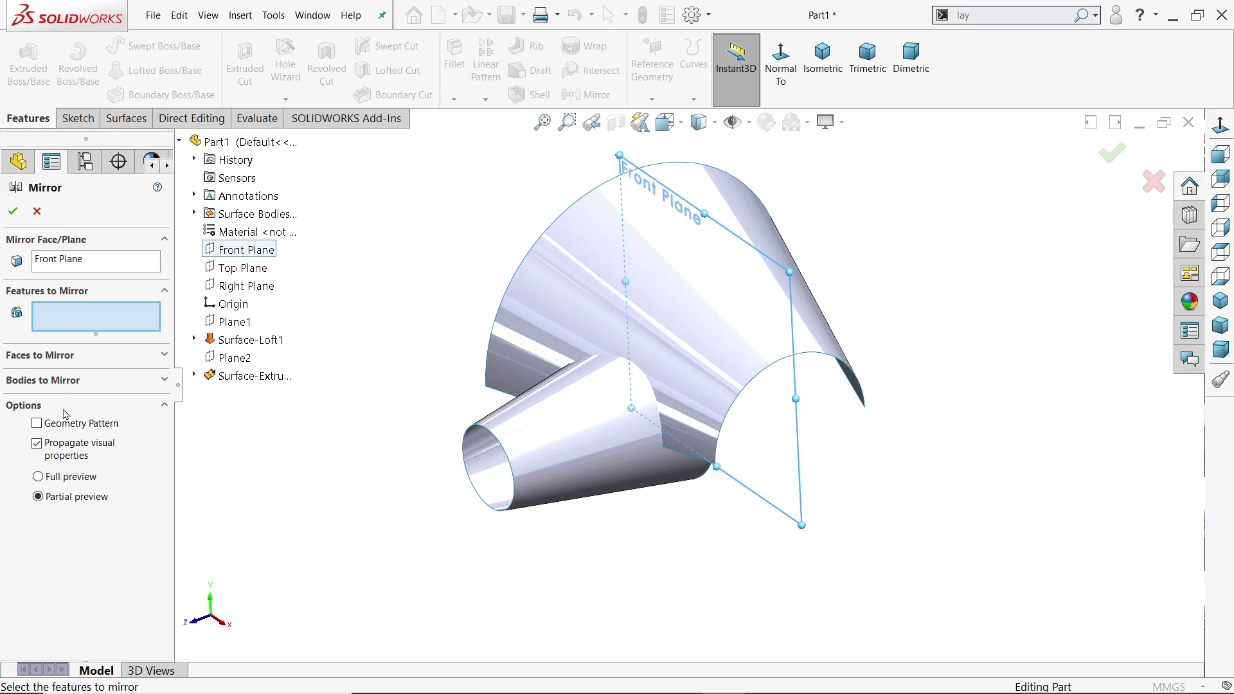
left_click(65, 384)
left_click(557, 443)
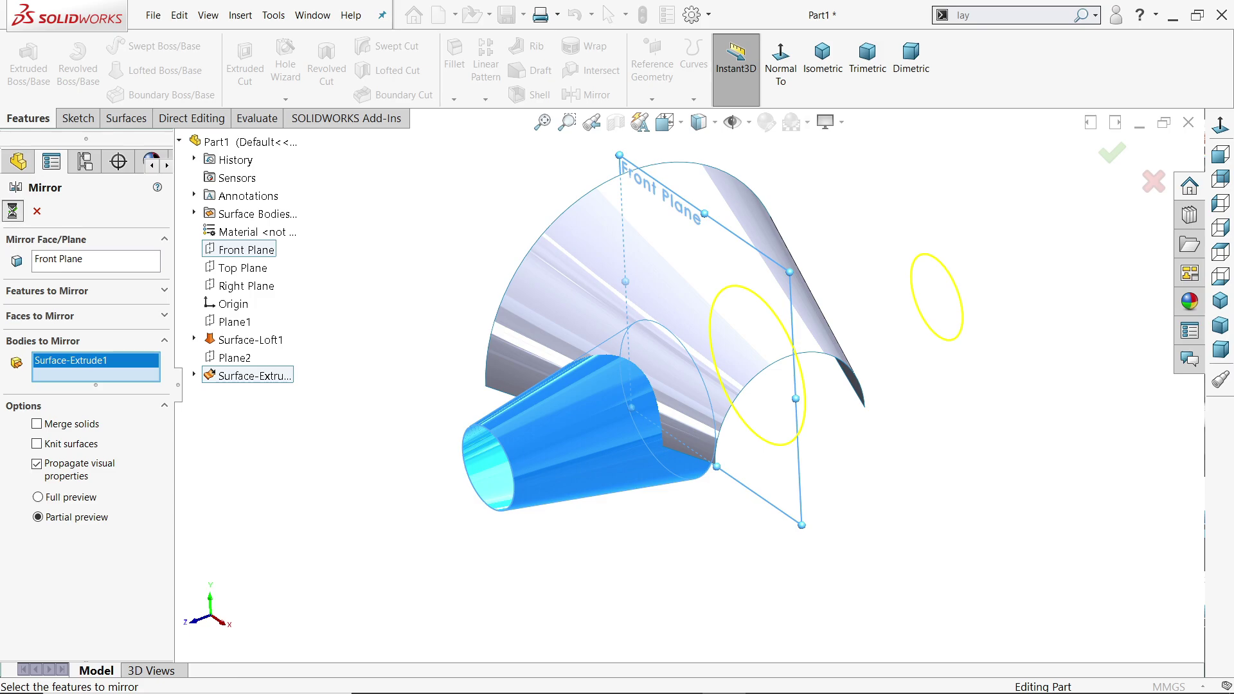
key("Return")
Expand the surface bodies list and examine the lofted, extruded and mirrored bodies in the model.
left_click(7, 278)
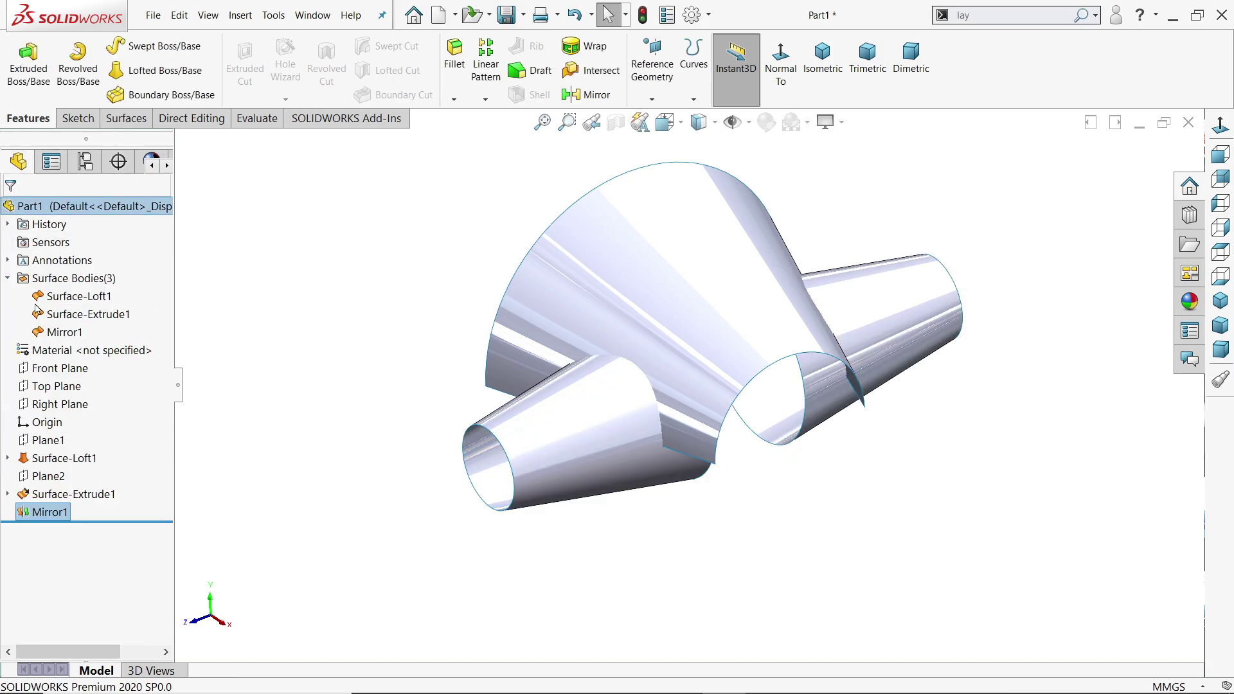
left_click(77, 296)
left_click(87, 313)
left_click(267, 363)
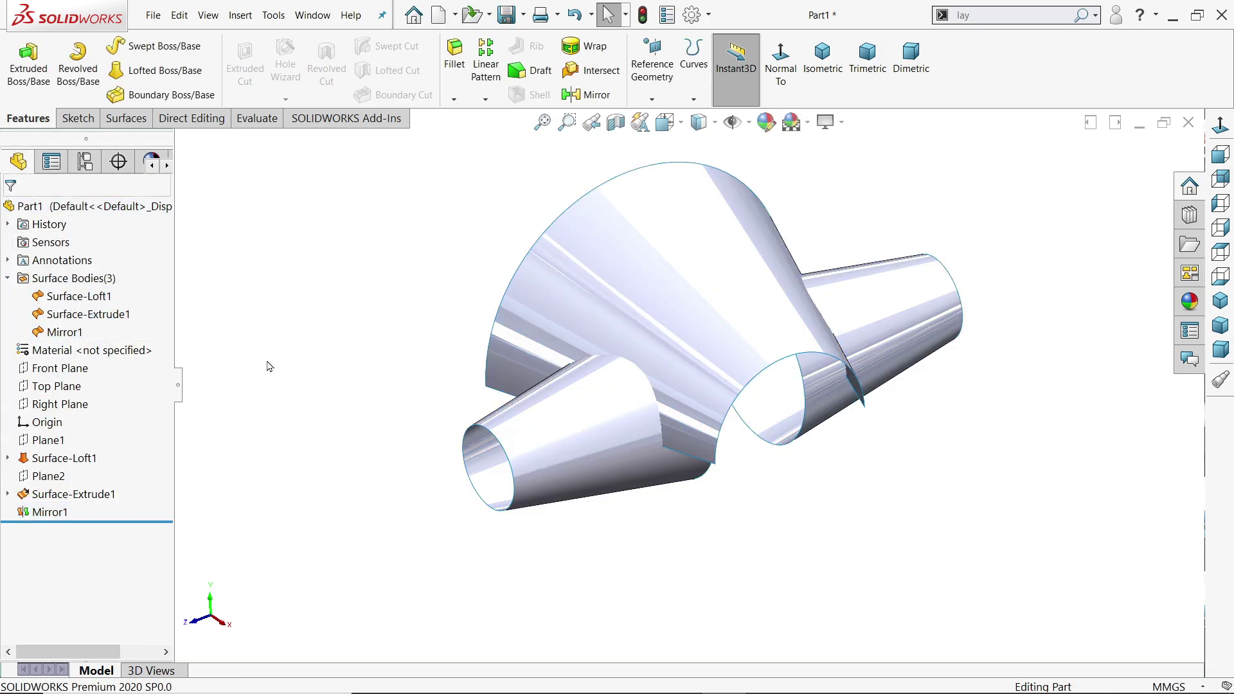
middle_click_drag(267, 363, 577, 468)
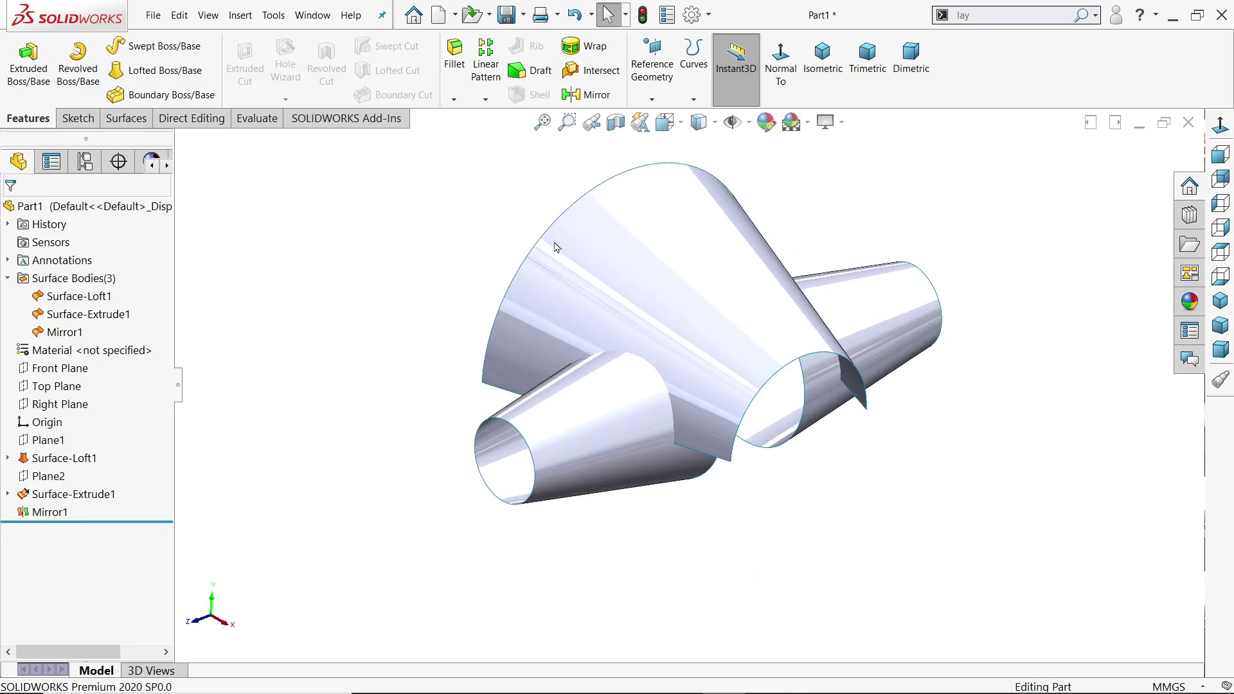
scroll(682, 275, "down", 1)
scroll(792, 279, "down", 1)
mouse_move(792, 279)
middle_mouse_down()
mouse_move(779, 257)
mouse_move(813, 283)
mouse_move(794, 260)
middle_mouse_up()
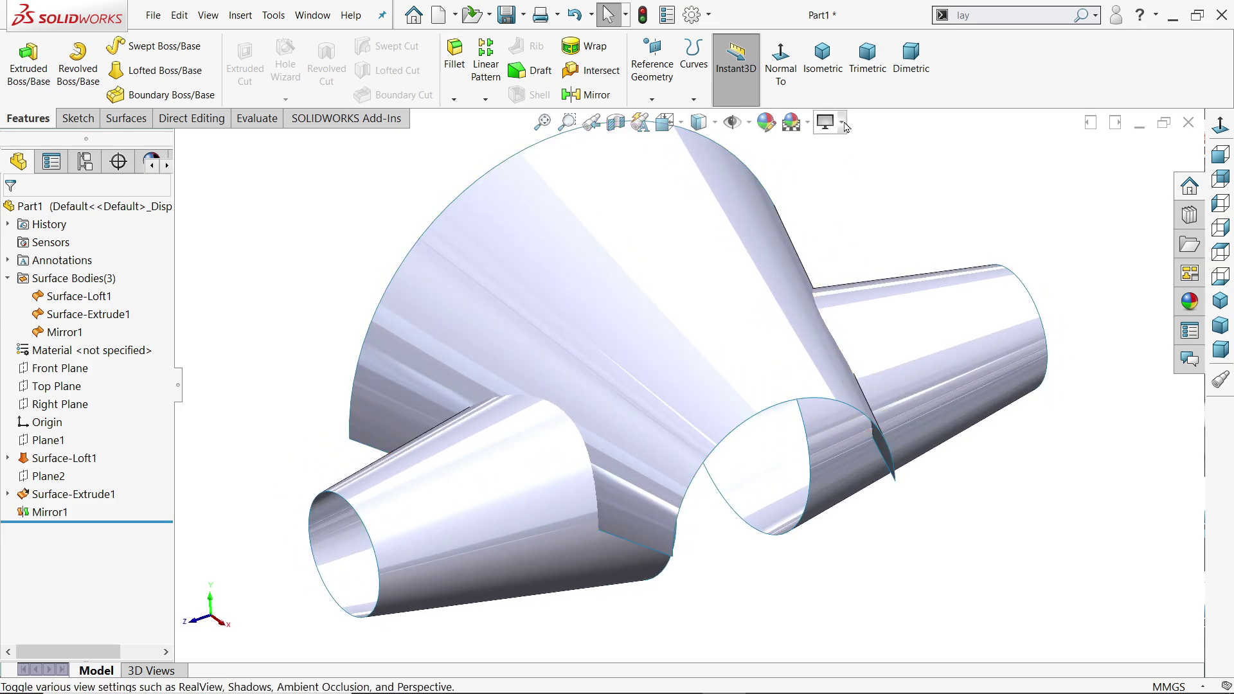
Apply a bright cyan colour from the standard swatches to the whole part.
left_click(767, 122)
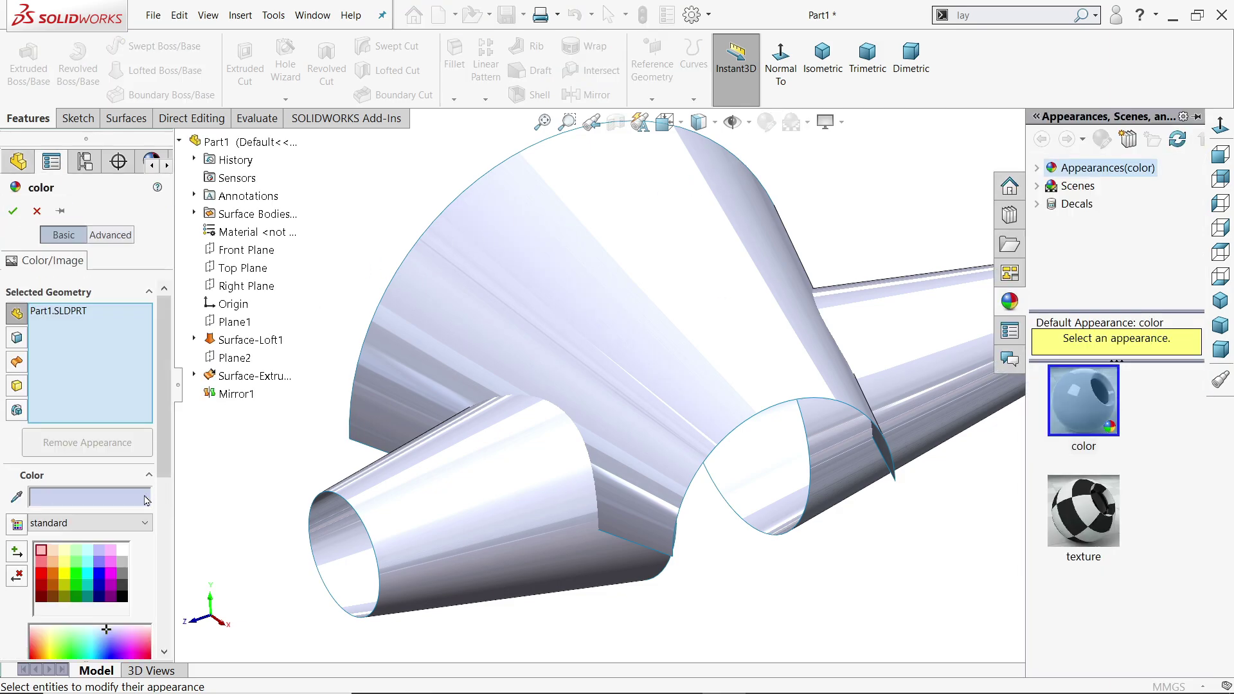
left_click(88, 568)
left_click(90, 583)
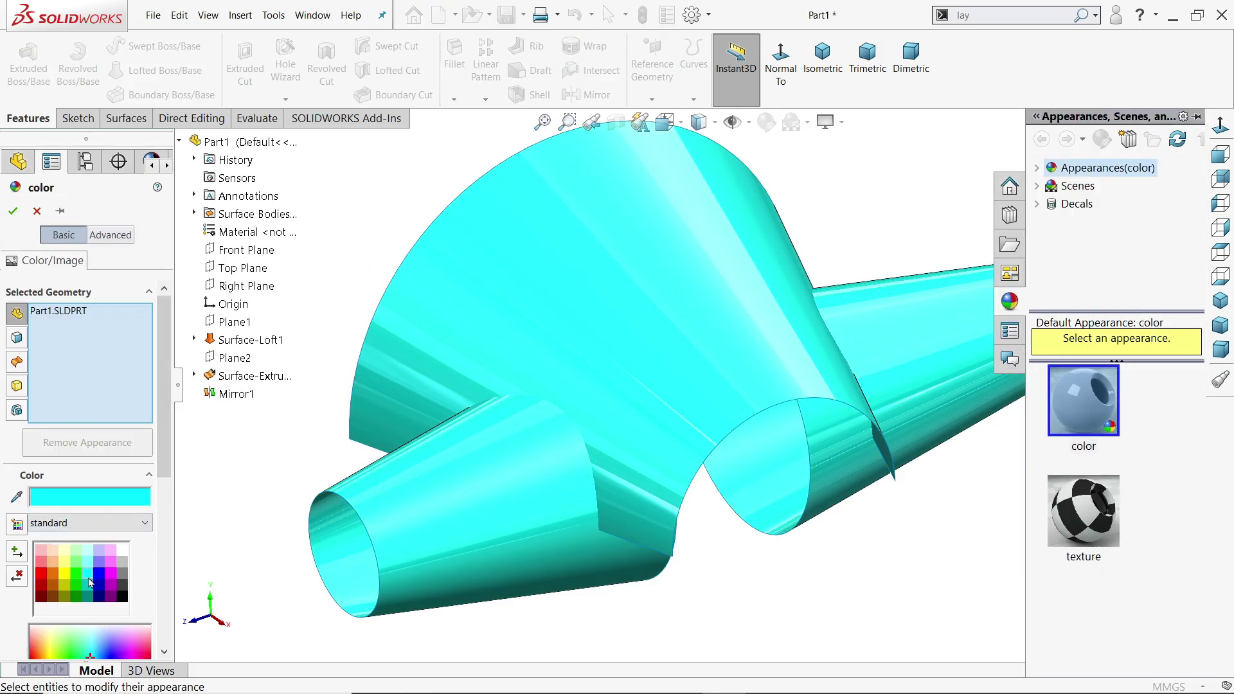
left_click(11, 214)
scroll(569, 407, "up", 2)
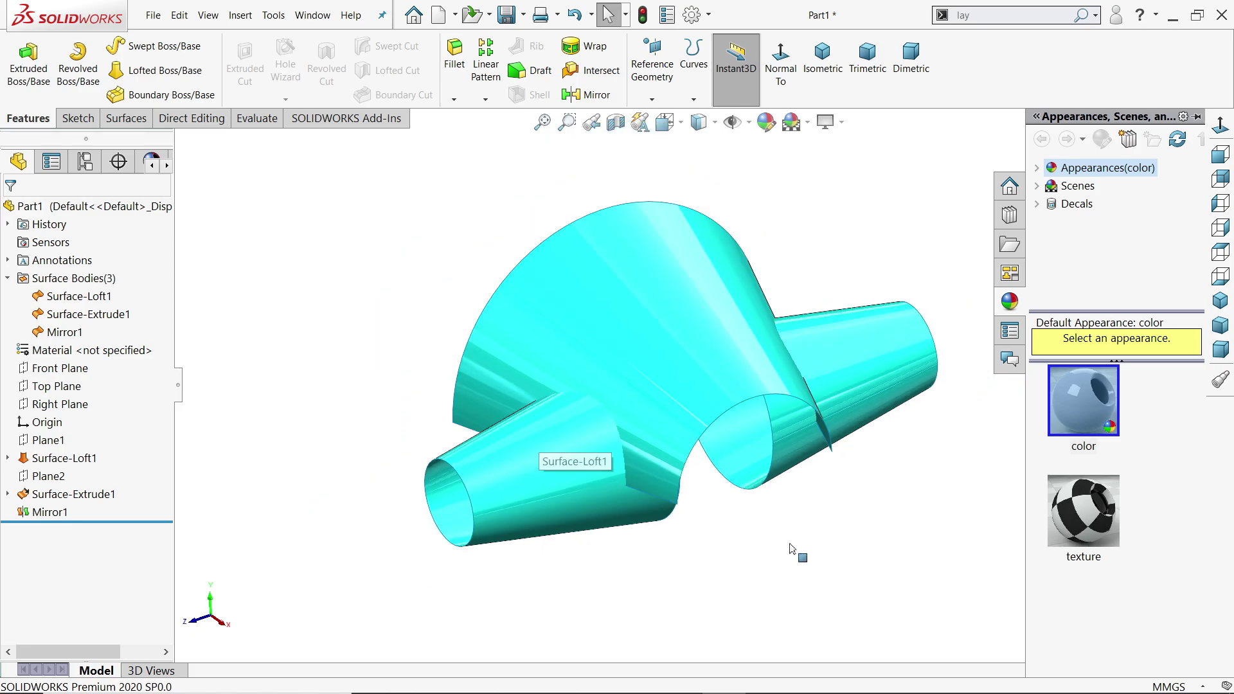
left_click(792, 547)
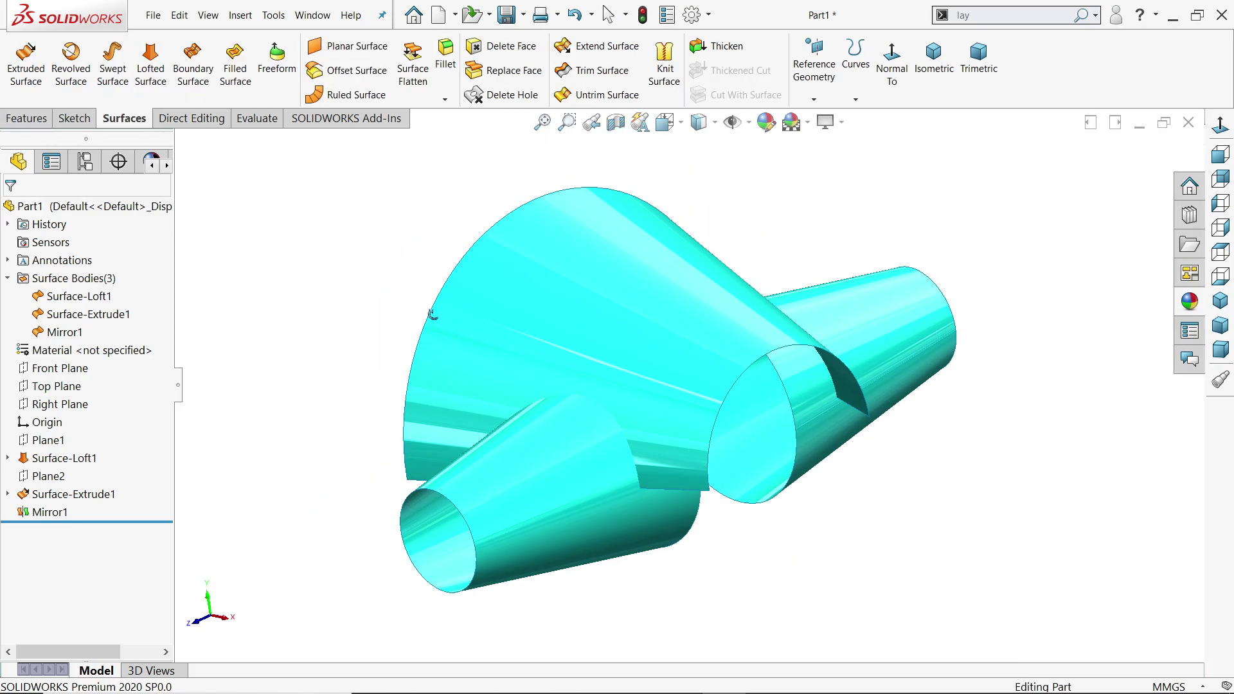
Trim both tapered branches with the Top Plane as a standard trim tool, removing their lower halves.
middle_click_drag(433, 315, 426, 353)
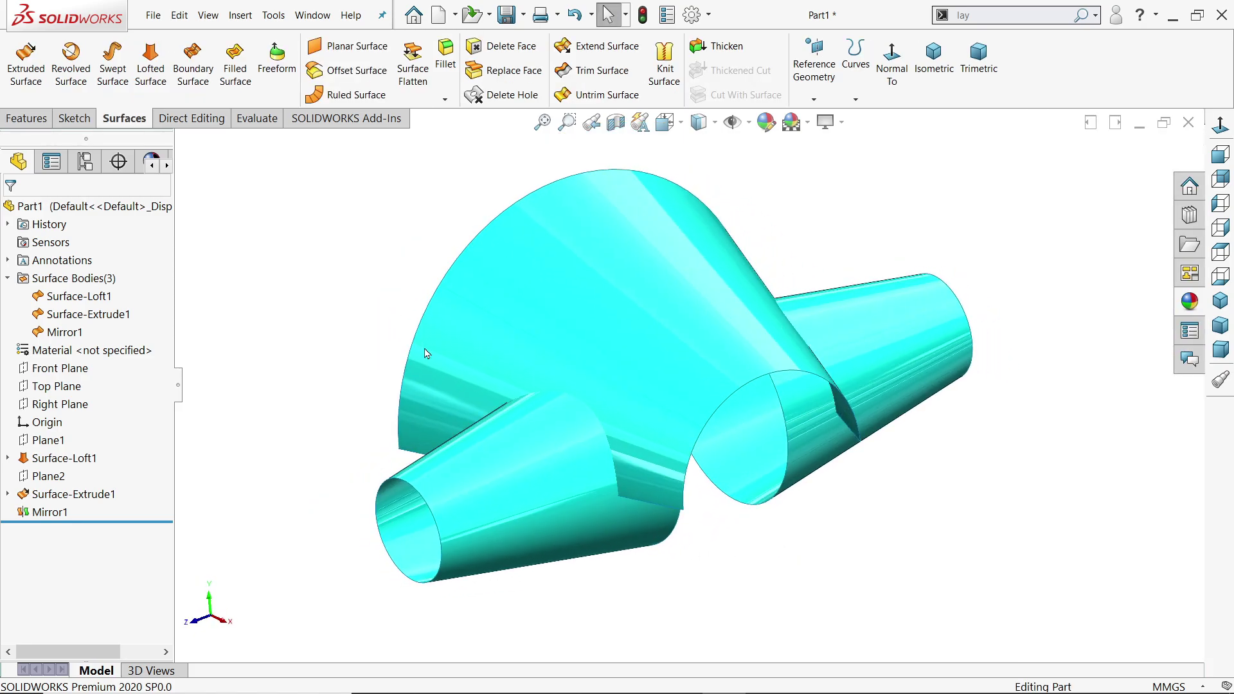
left_click(594, 70)
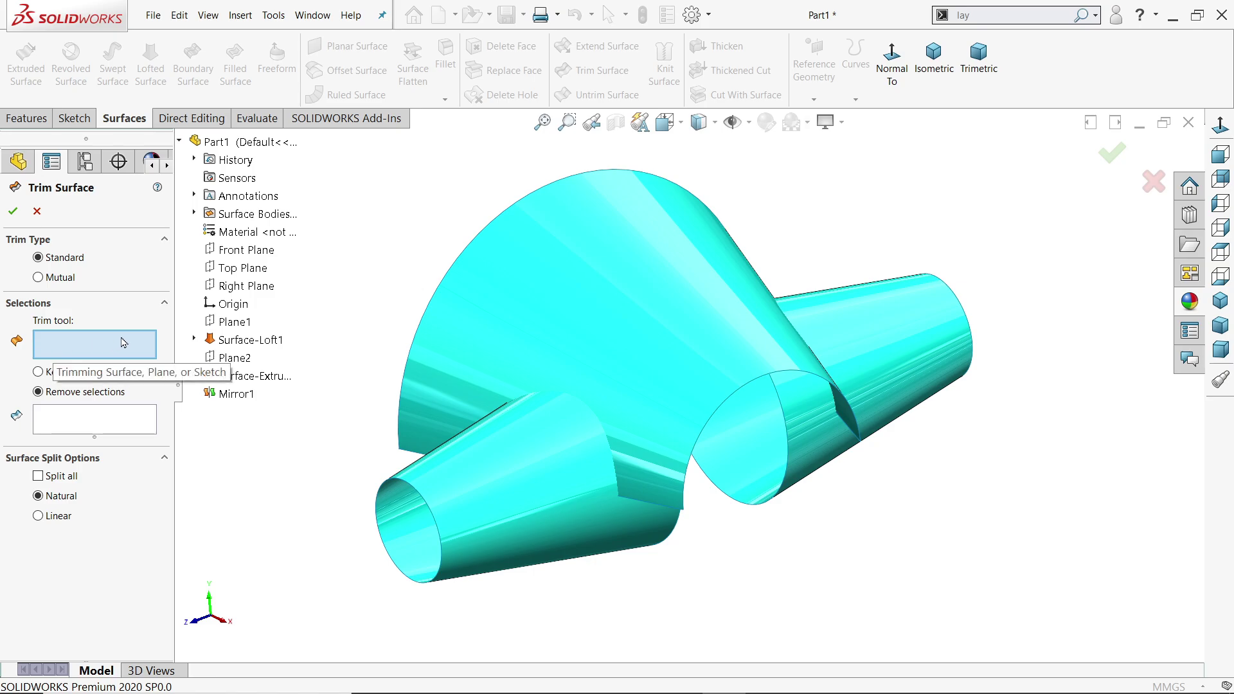
left_click(248, 272)
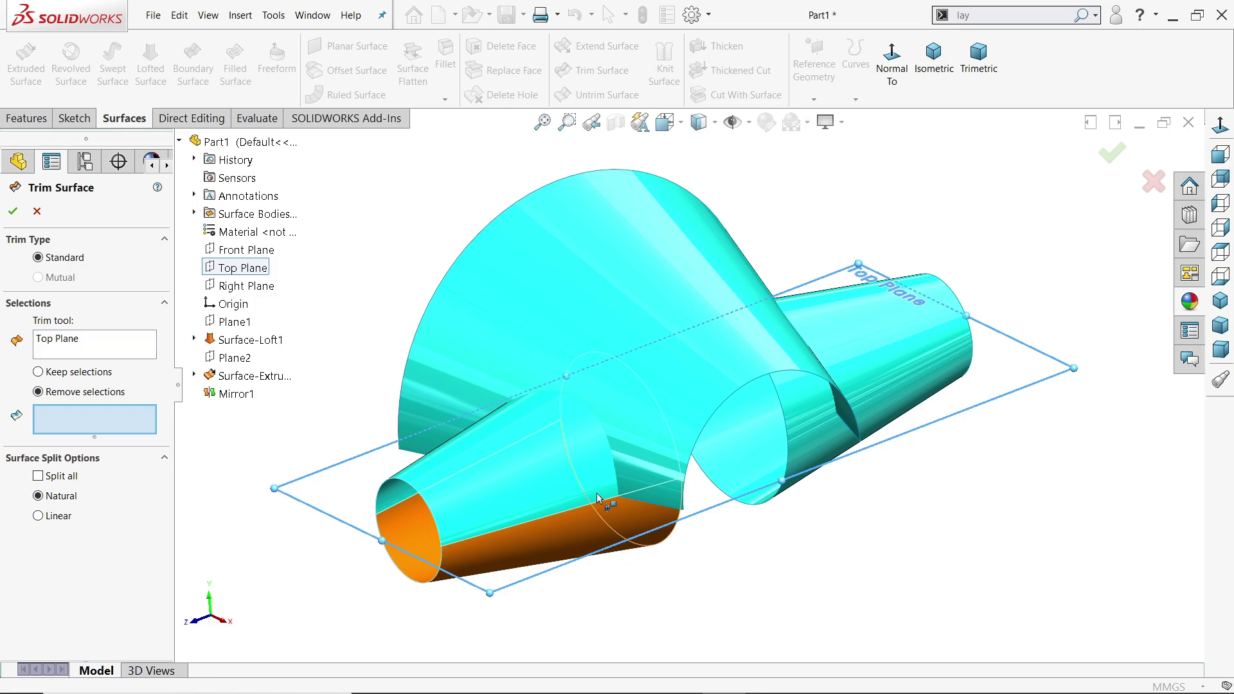
middle_click_drag(705, 523, 718, 417)
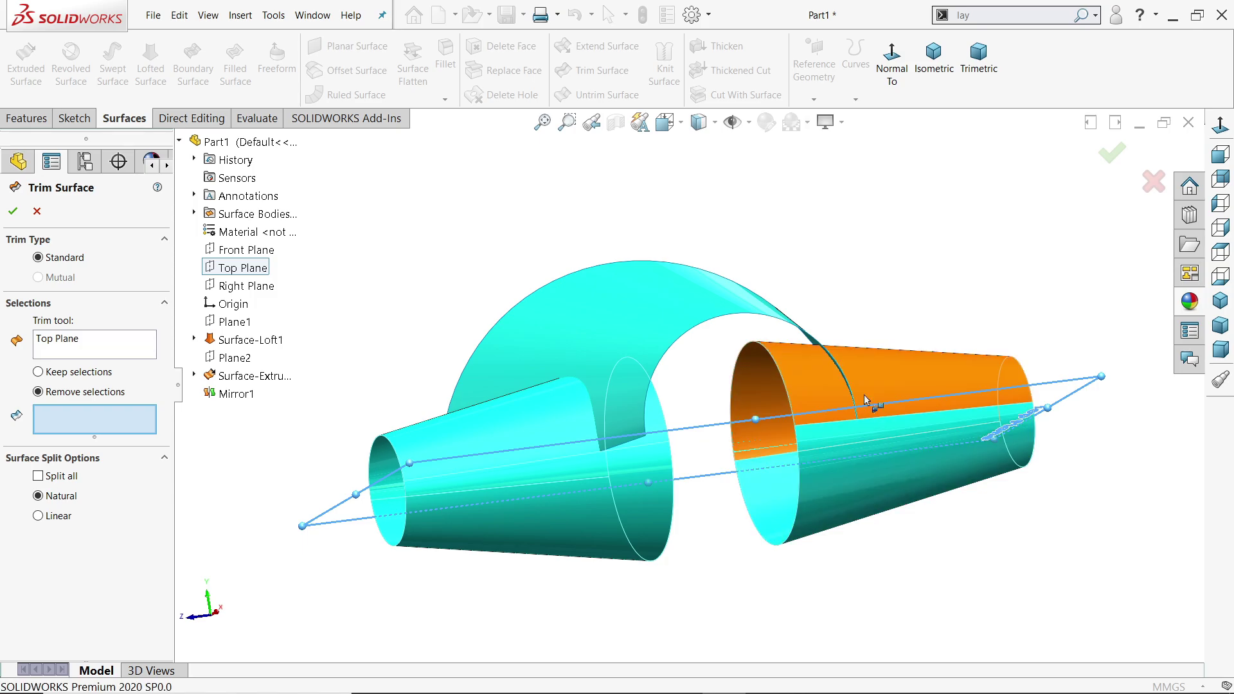
left_click(549, 506)
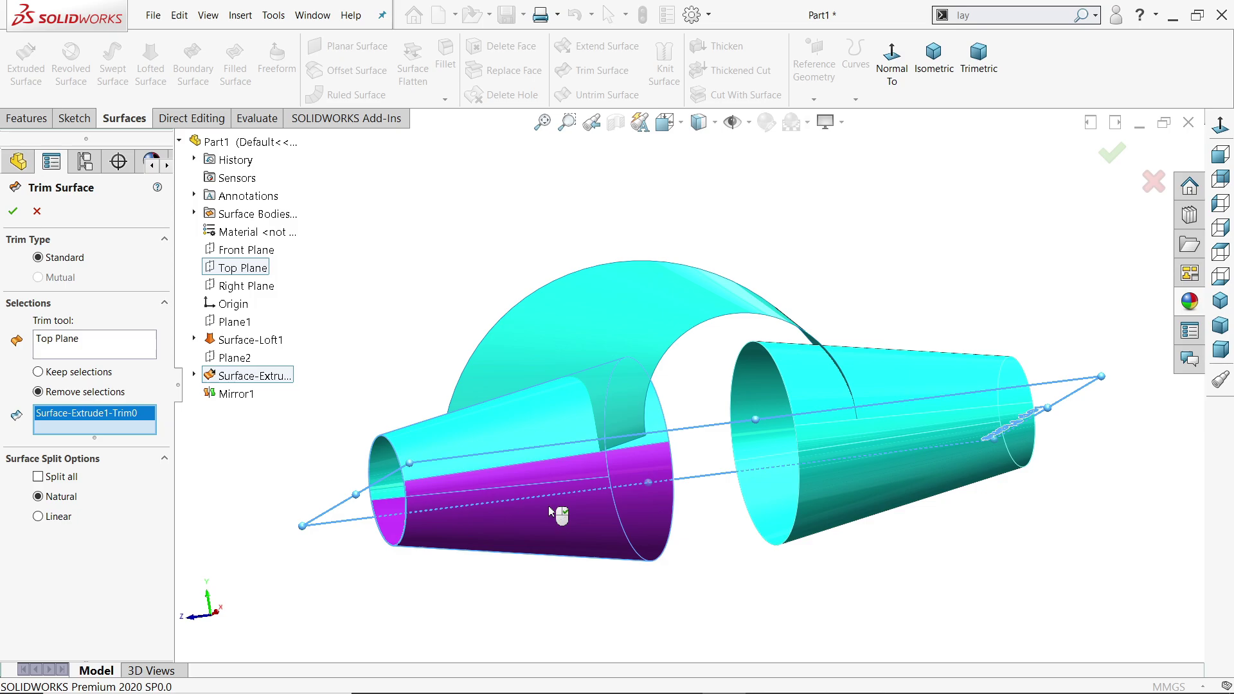
left_click(839, 498)
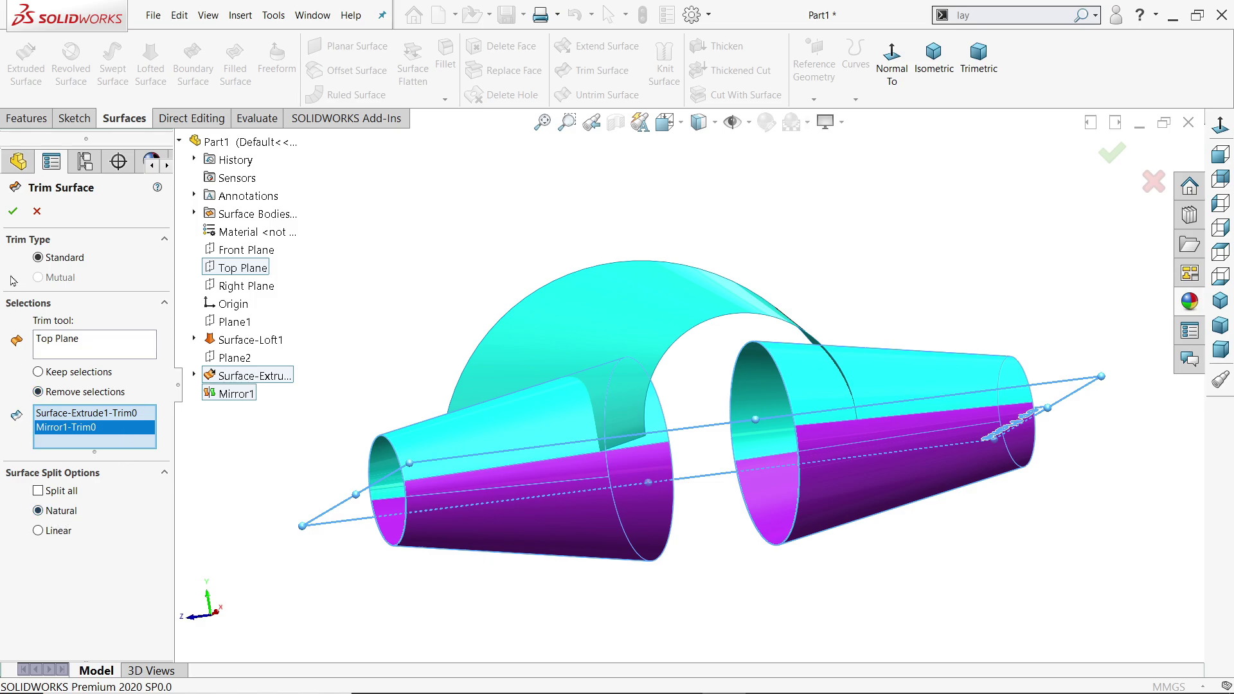
left_click(18, 217)
Start a mutual surface trim and clear its list of trimming surfaces.
middle_click_drag(283, 298, 263, 206)
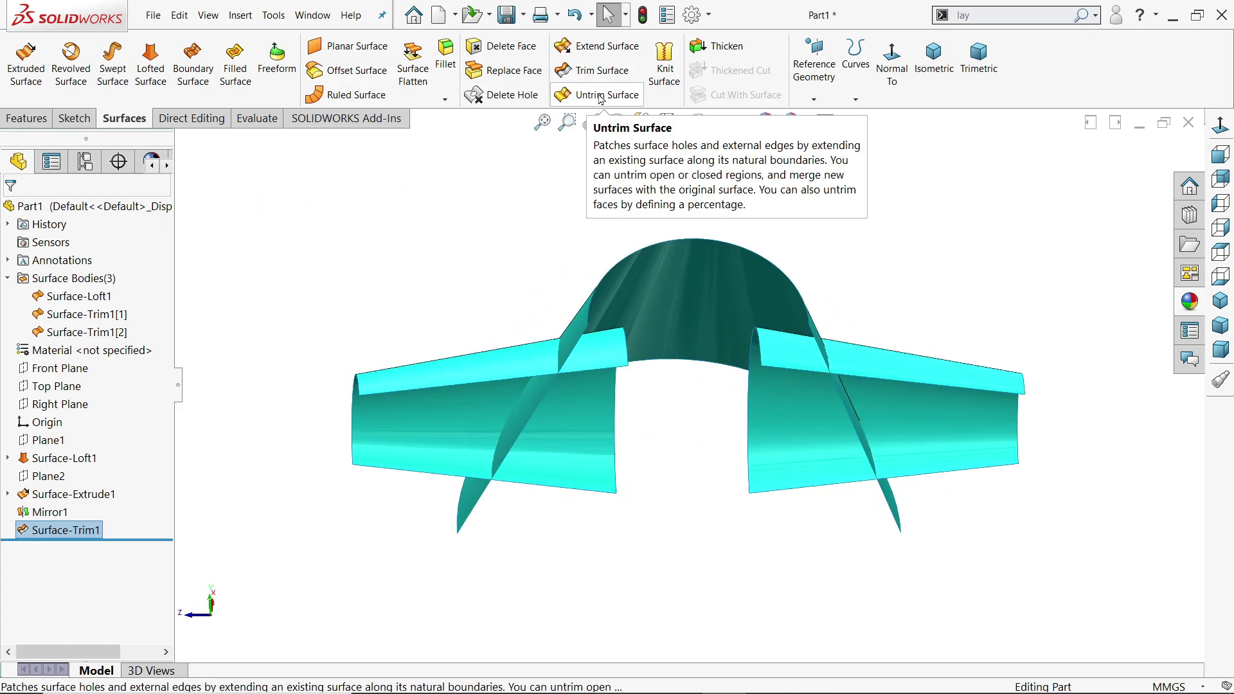
left_click(601, 70)
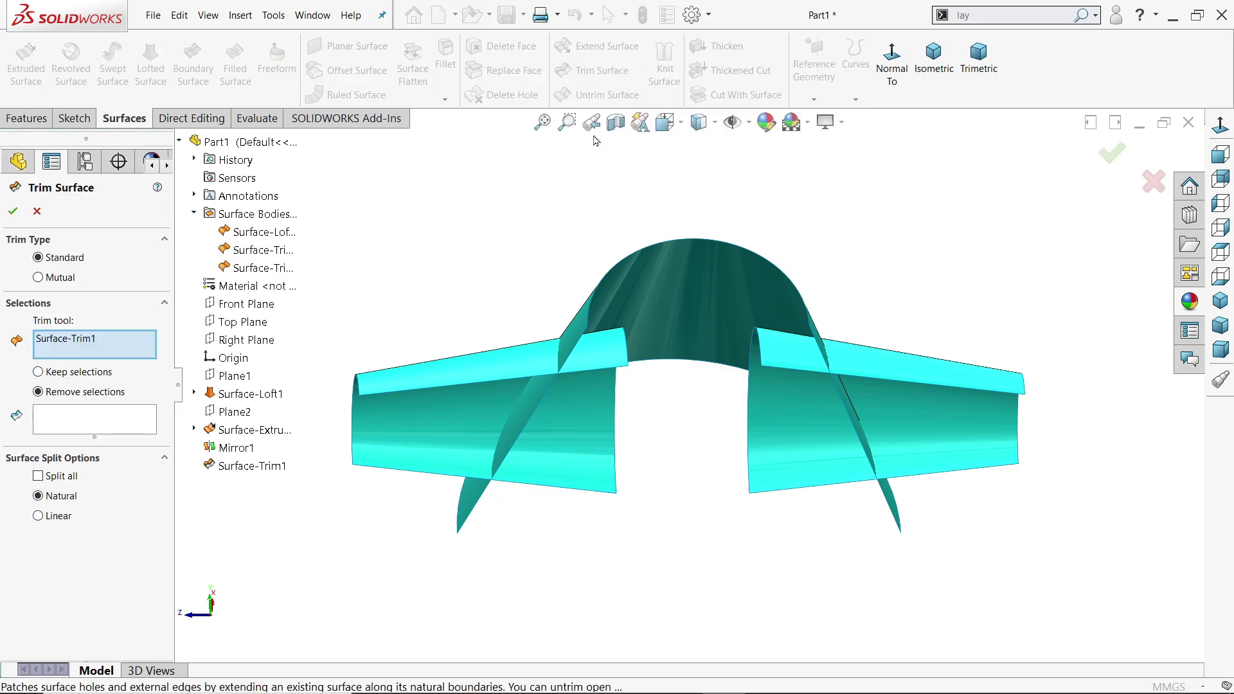
left_click(38, 278)
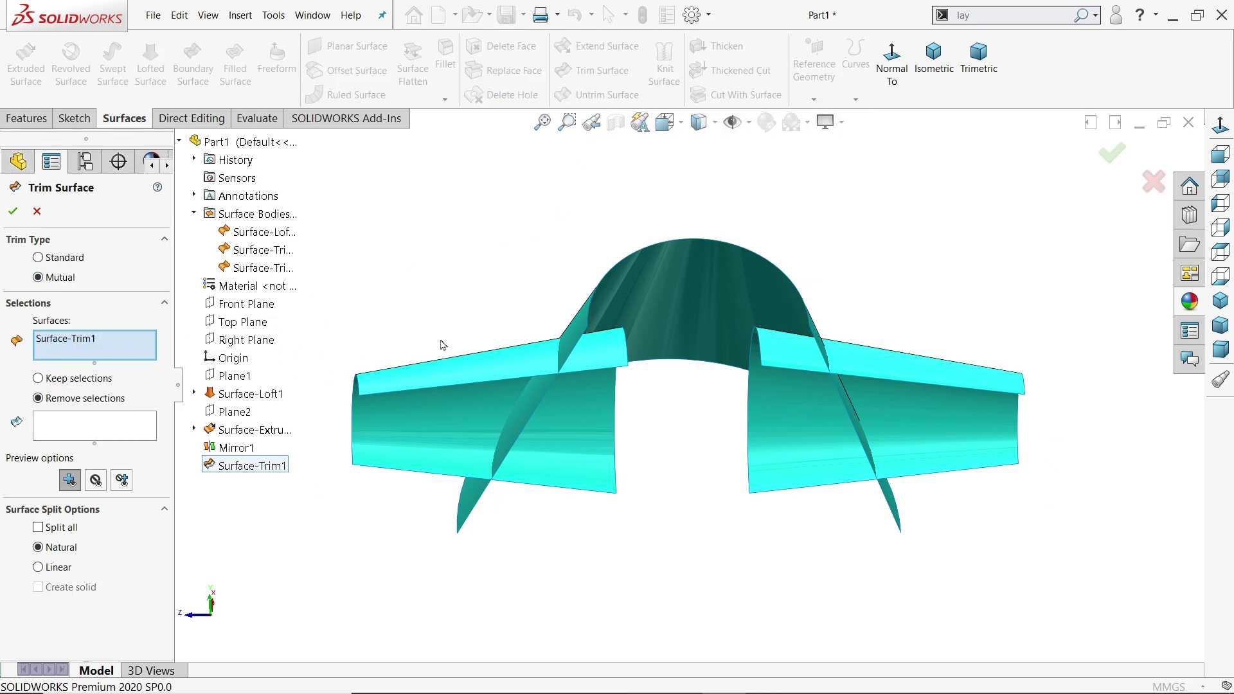
middle_click_drag(718, 188, 750, 317)
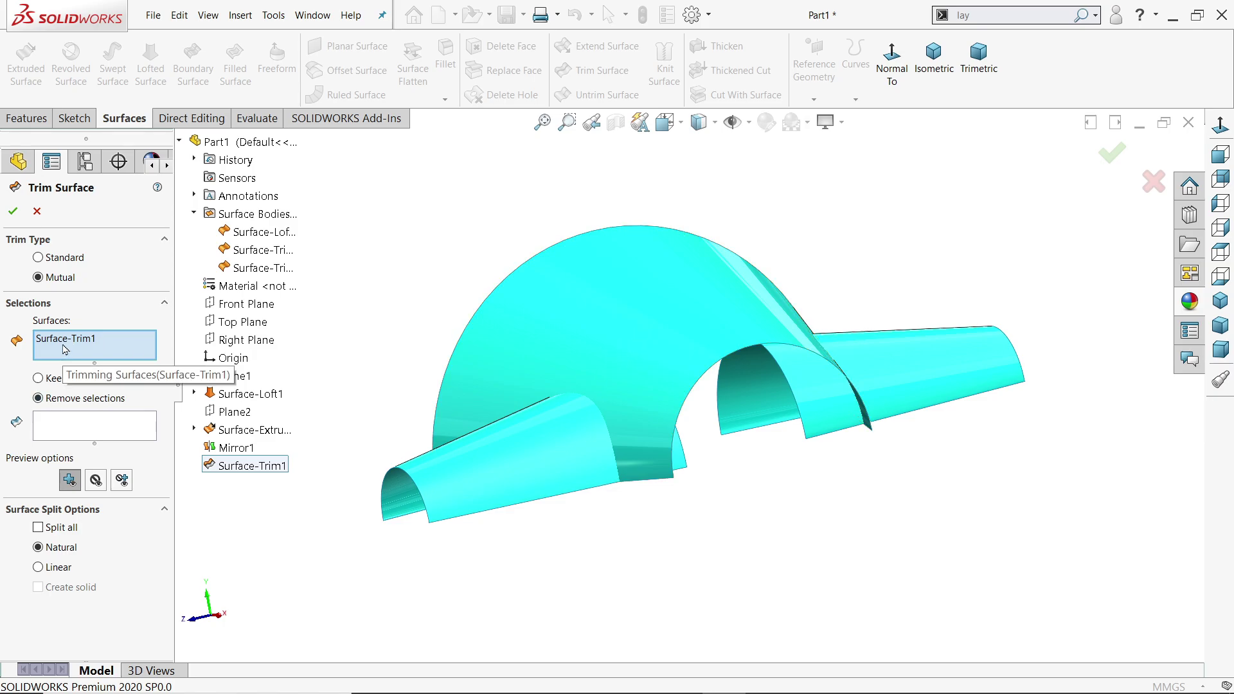
left_click(623, 353)
left_click(570, 444)
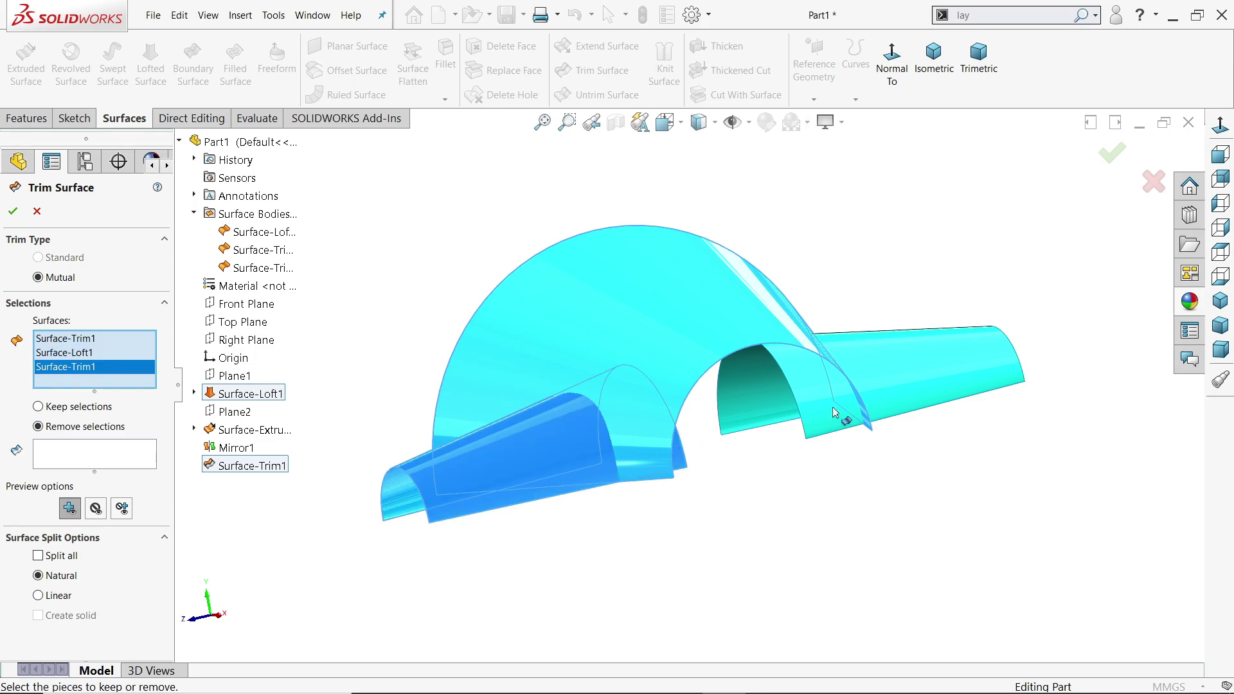
left_click(900, 388)
right_click(137, 371)
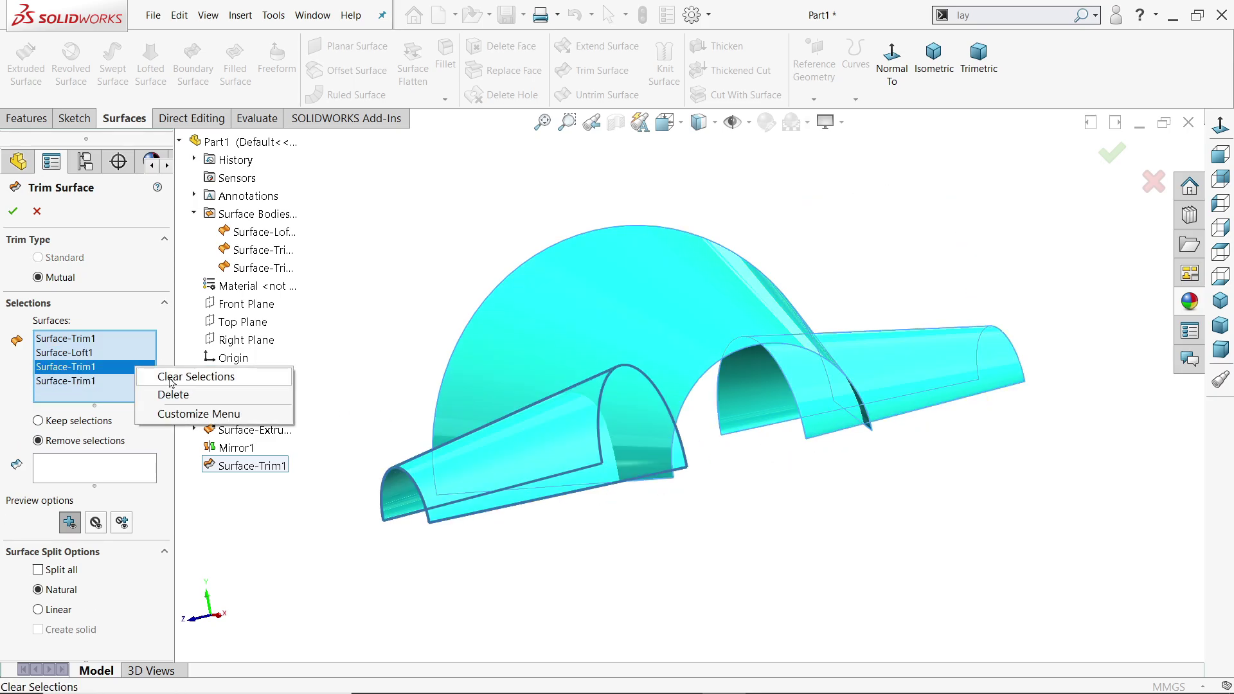
left_click(169, 378)
Choose both tapered branches and the lofted body as the surfaces that trim each other.
left_click(565, 441)
left_click(683, 341)
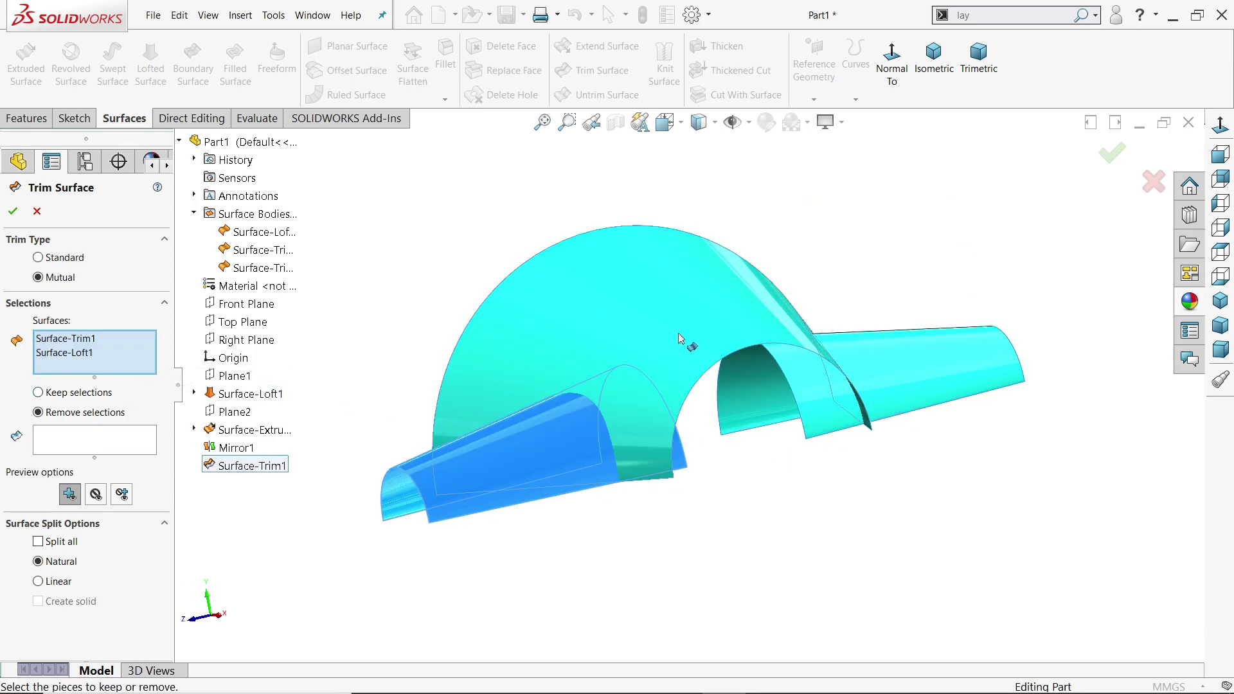
left_click(913, 404)
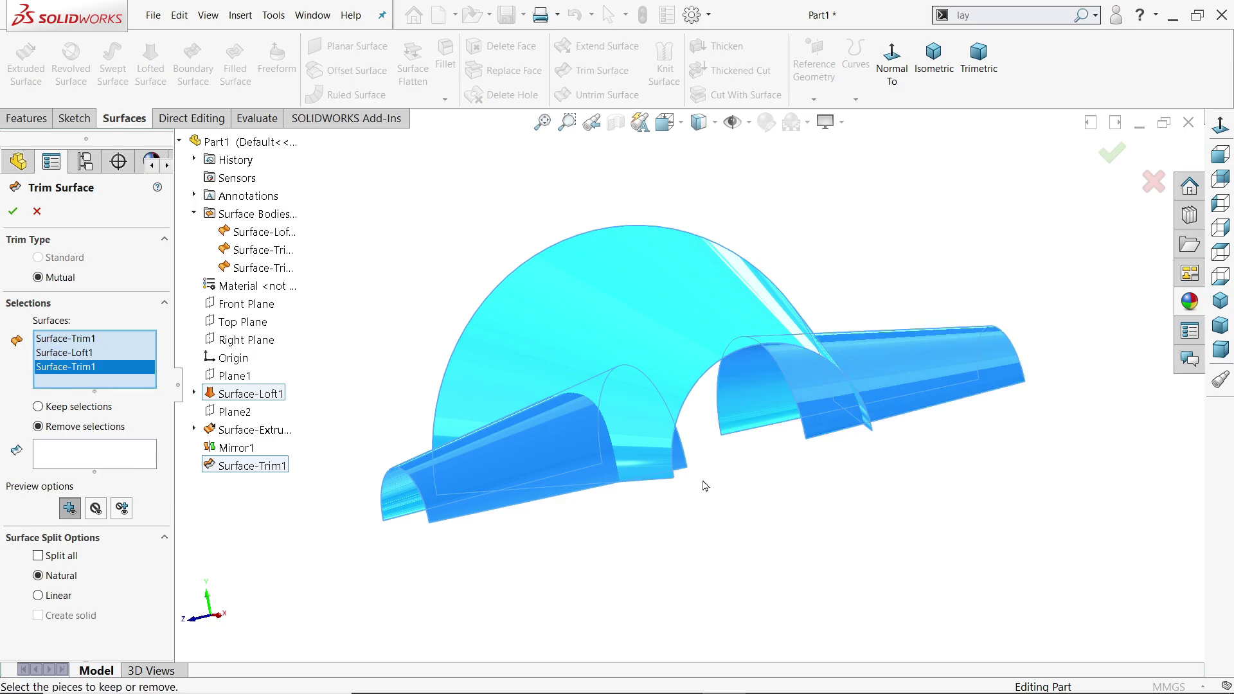
Mark the inner ends of both tapered branches, inside the lofted body, as pieces to remove.
left_click(66, 451)
middle_click_drag(801, 540, 707, 317)
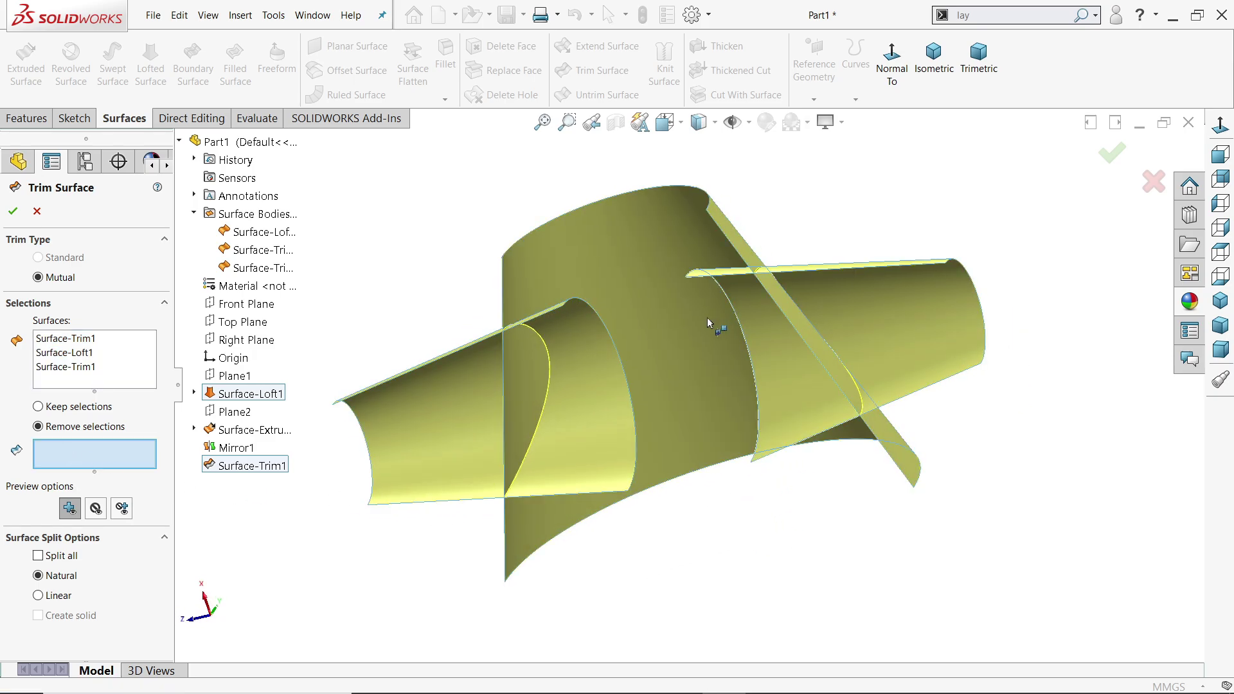
left_click(609, 383)
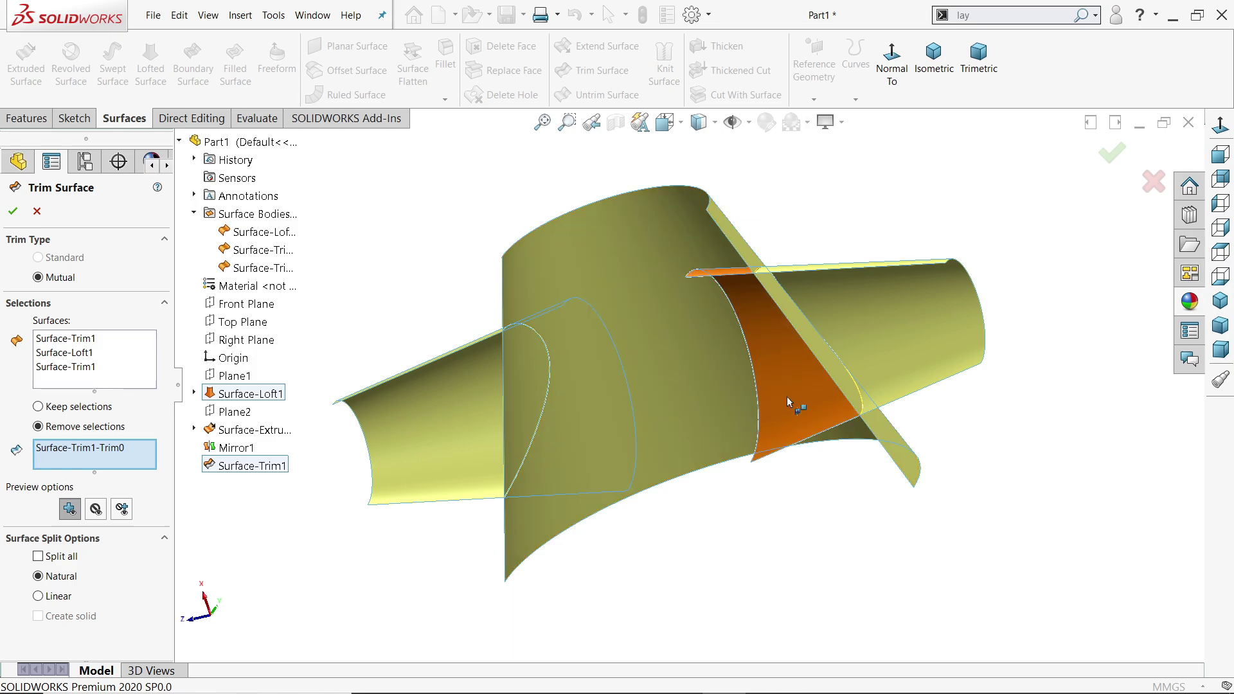
left_click(782, 415)
mouse_move(724, 532)
middle_mouse_down()
mouse_move(772, 540)
mouse_move(716, 504)
mouse_move(727, 534)
middle_mouse_up()
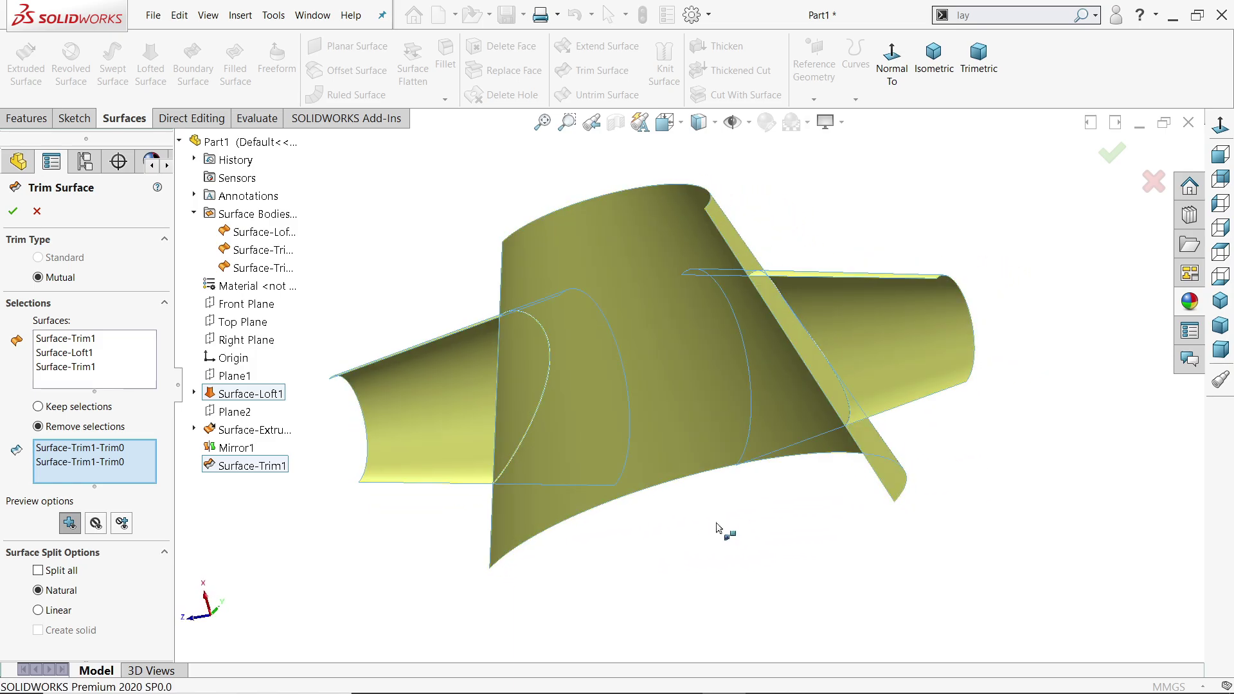
Mark the two lofted-body patches covering the branch openings for removal as well, and complete the mutual trim.
left_click(69, 523)
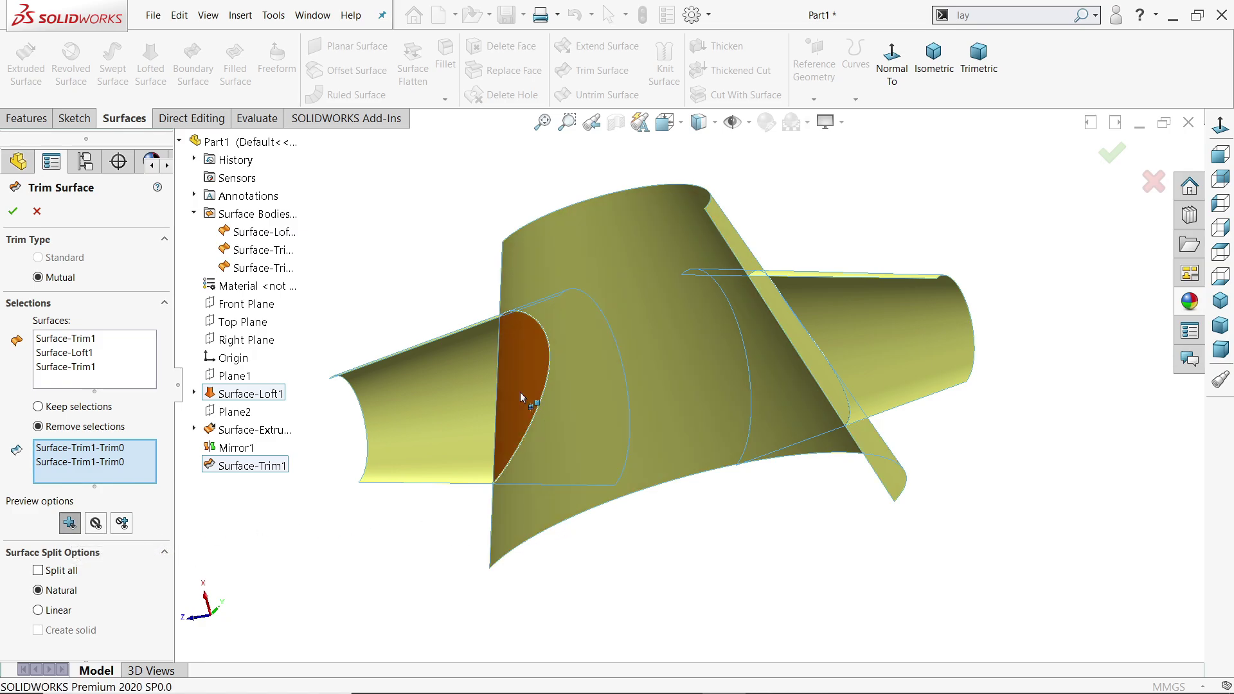
left_click(520, 392)
middle_click_drag(519, 392, 917, 507)
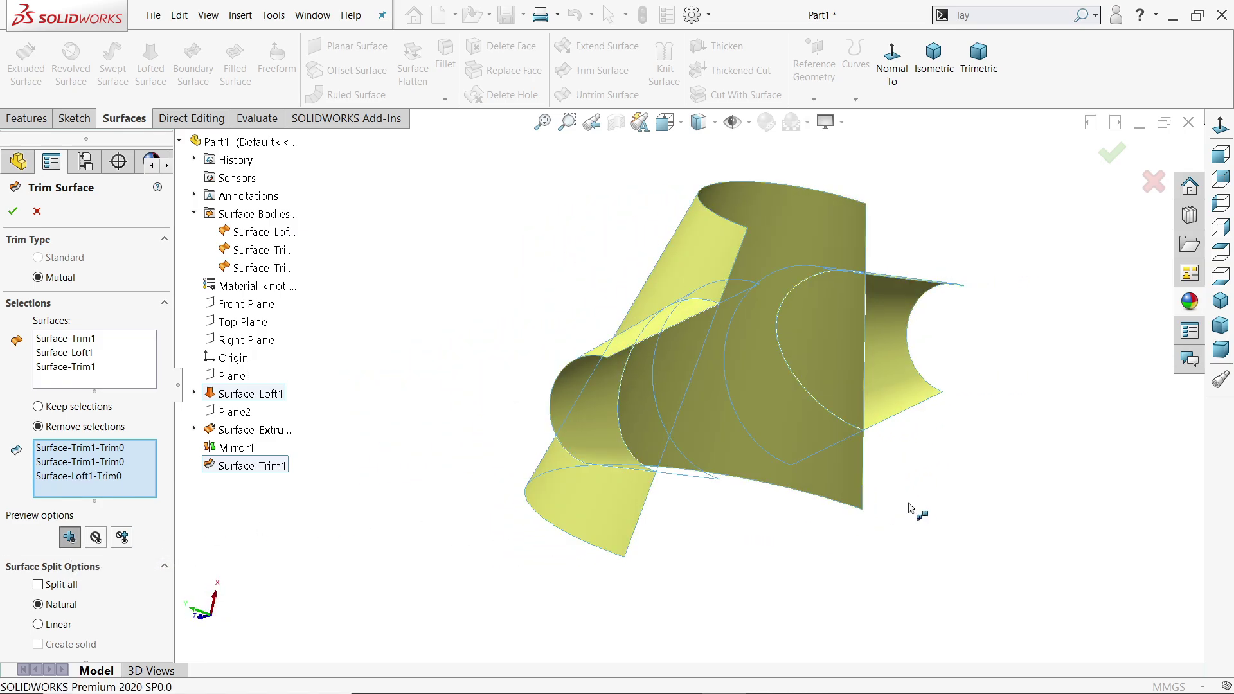
left_click(823, 353)
middle_click_drag(884, 458, 735, 513)
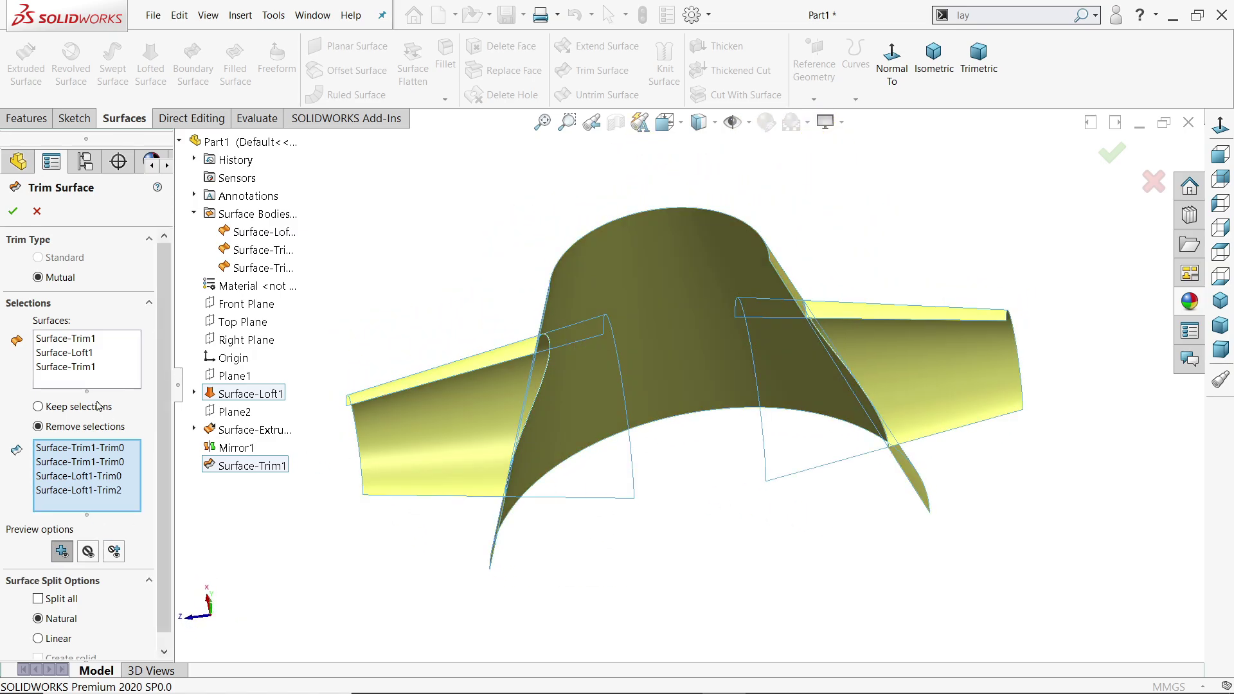
left_click(13, 211)
Apply the default color appearance to the part in place of the cyan colour.
middle_click_drag(715, 483, 699, 441)
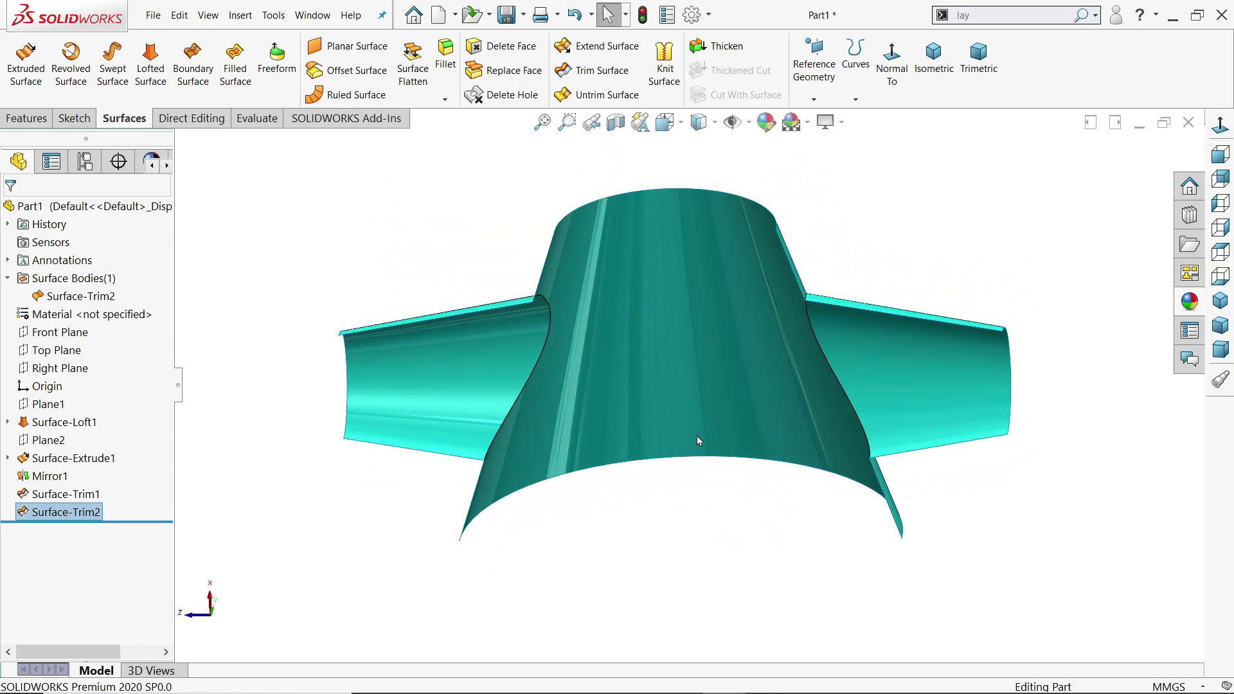
left_click(1190, 301)
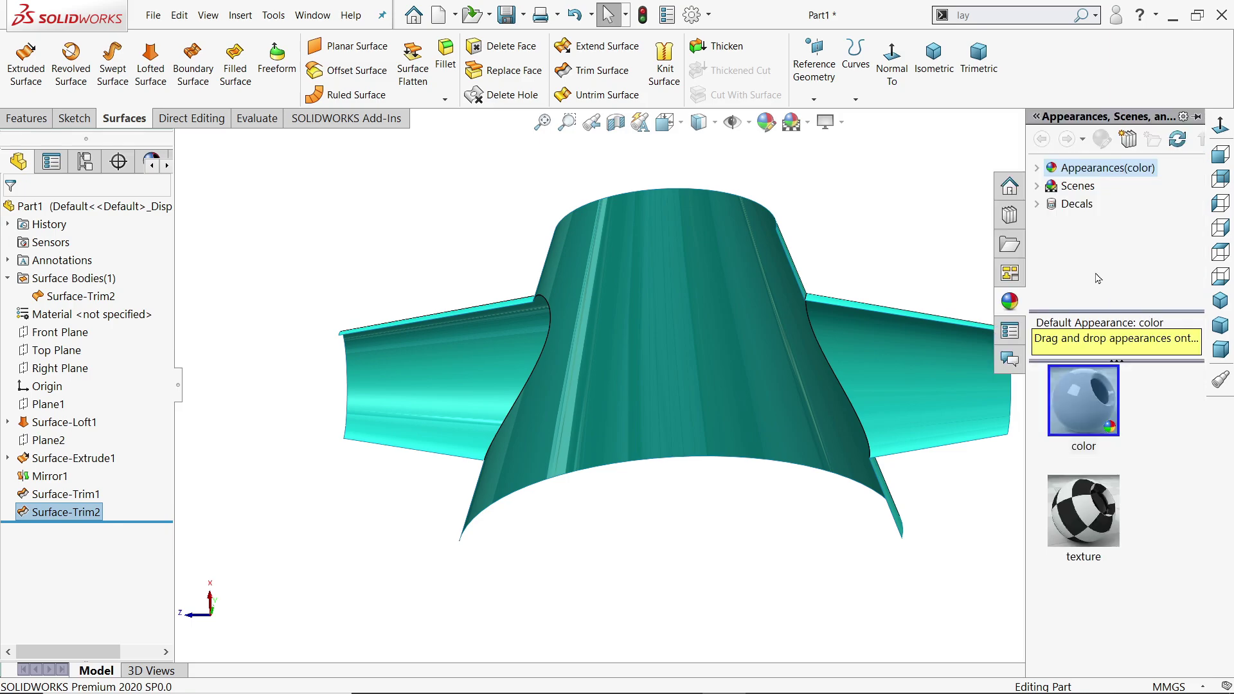
double_click(1080, 404)
middle_click_drag(839, 247, 800, 524)
scroll(514, 458, "up", 2)
scroll(891, 338, "down", 1)
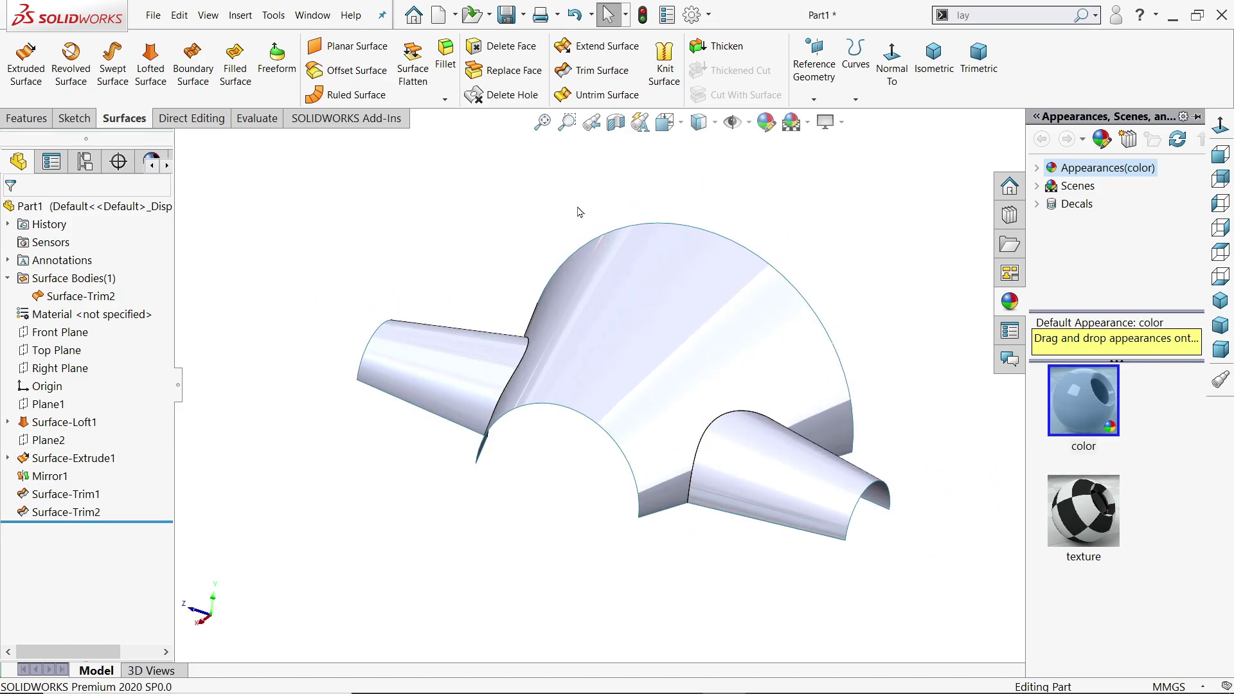
Create a reference plane offset 150 mm above the Top Plane.
left_click(57, 351)
left_click(813, 99)
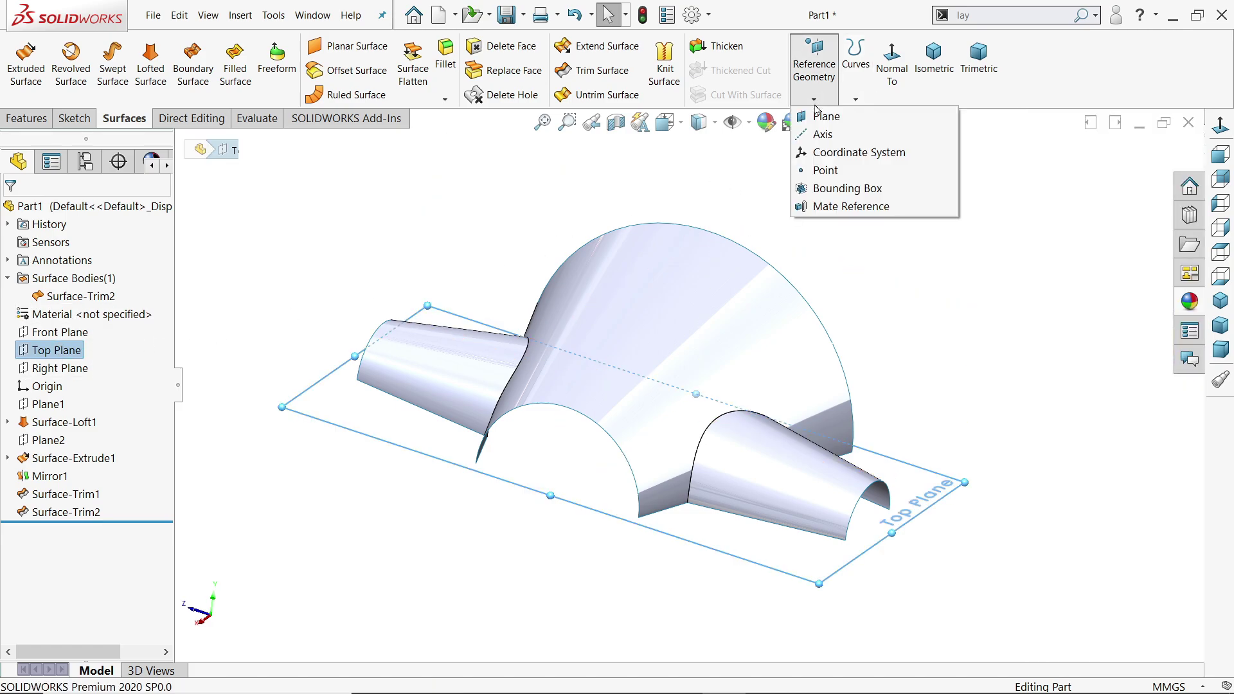
left_click(822, 117)
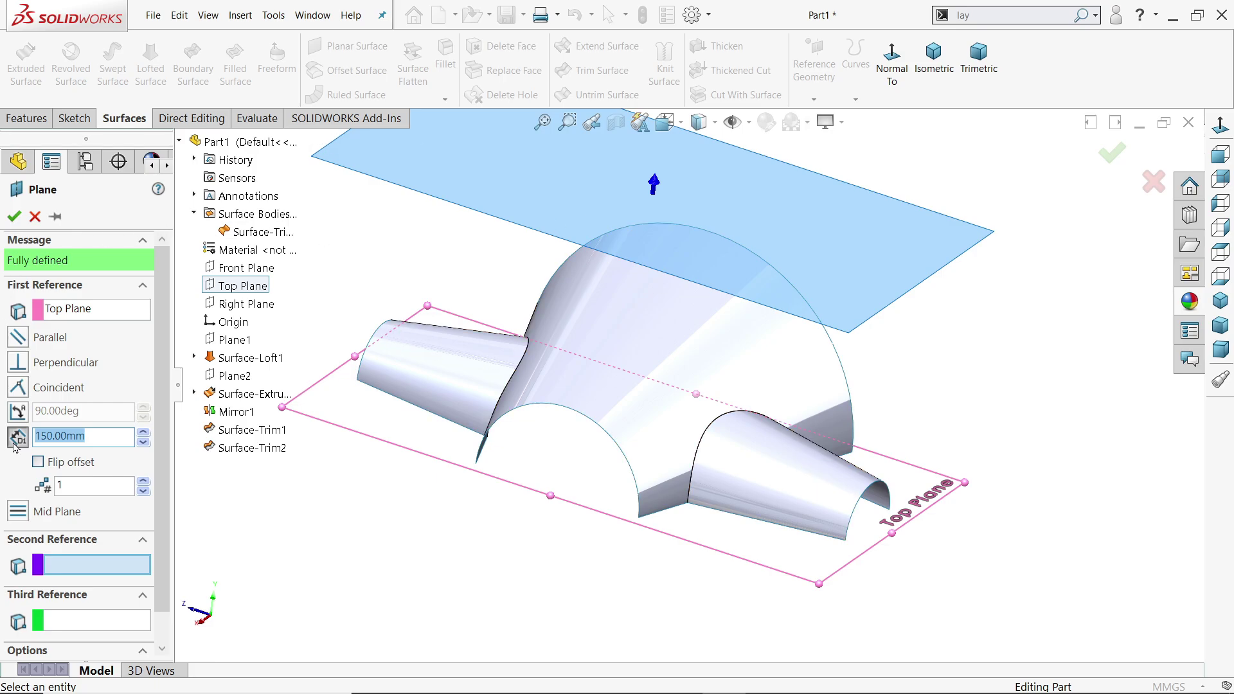
left_click(14, 216)
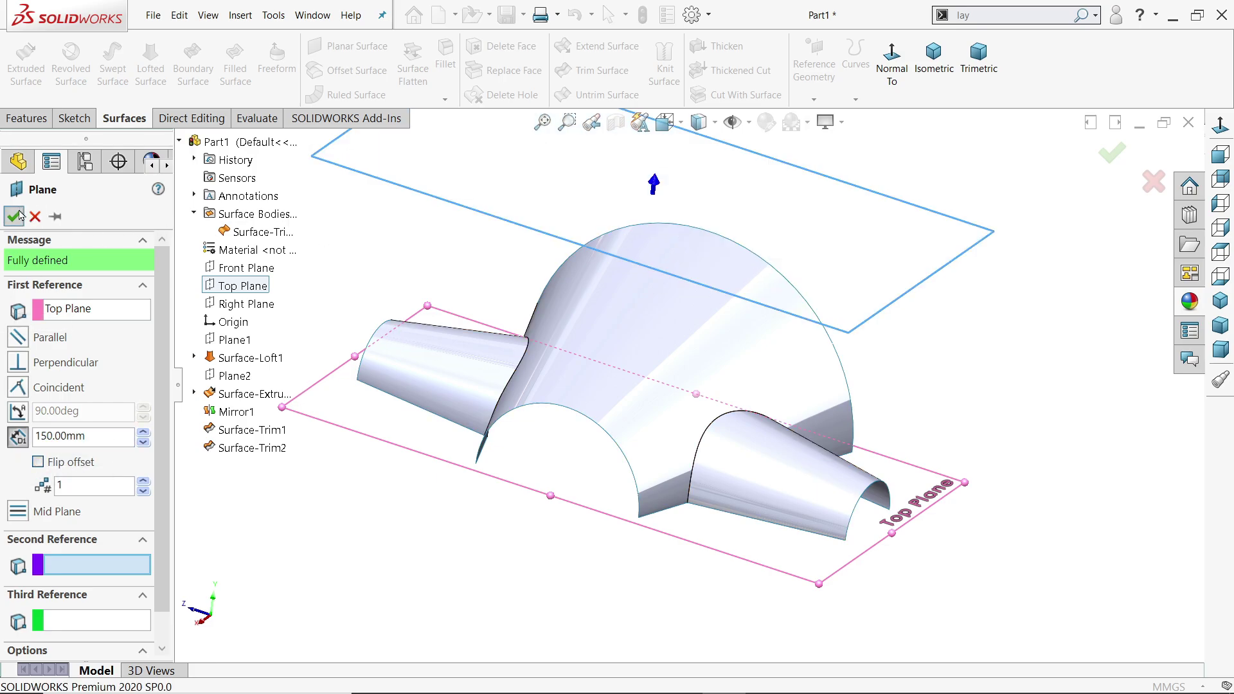
Sketch a 50 mm diameter circle on the new offset plane, centred over the lofted body.
left_click(75, 118)
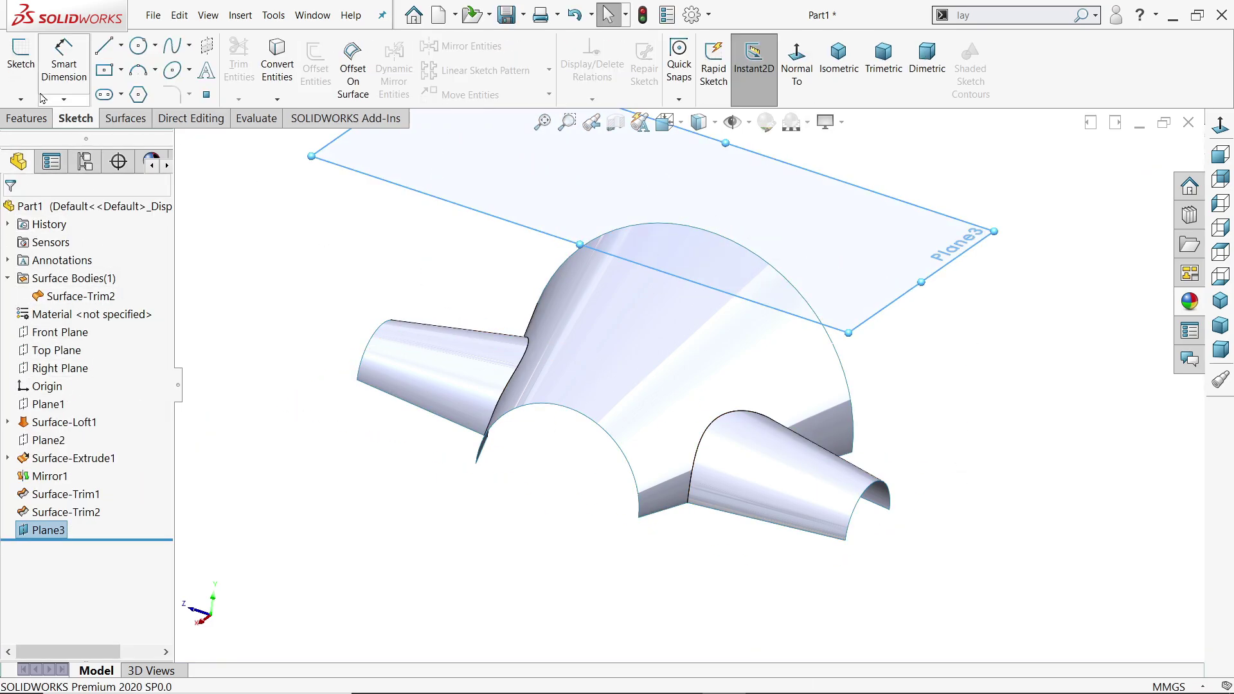
left_click(21, 59)
left_click(139, 45)
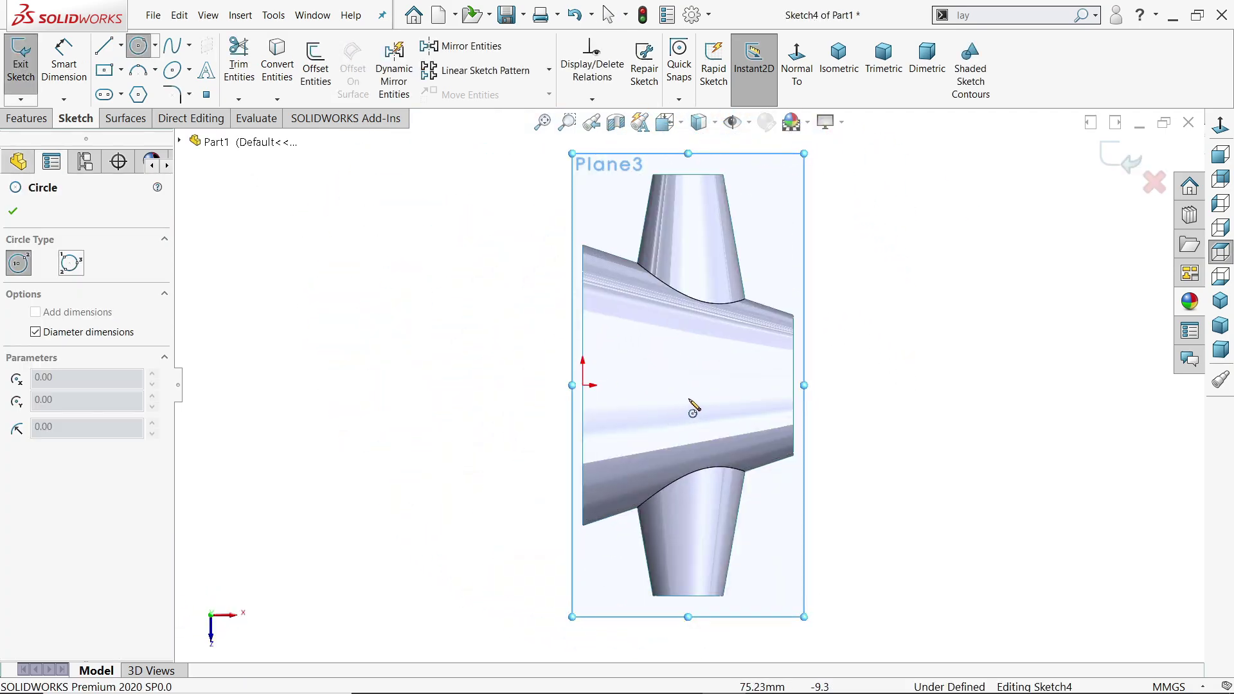
left_click(694, 385)
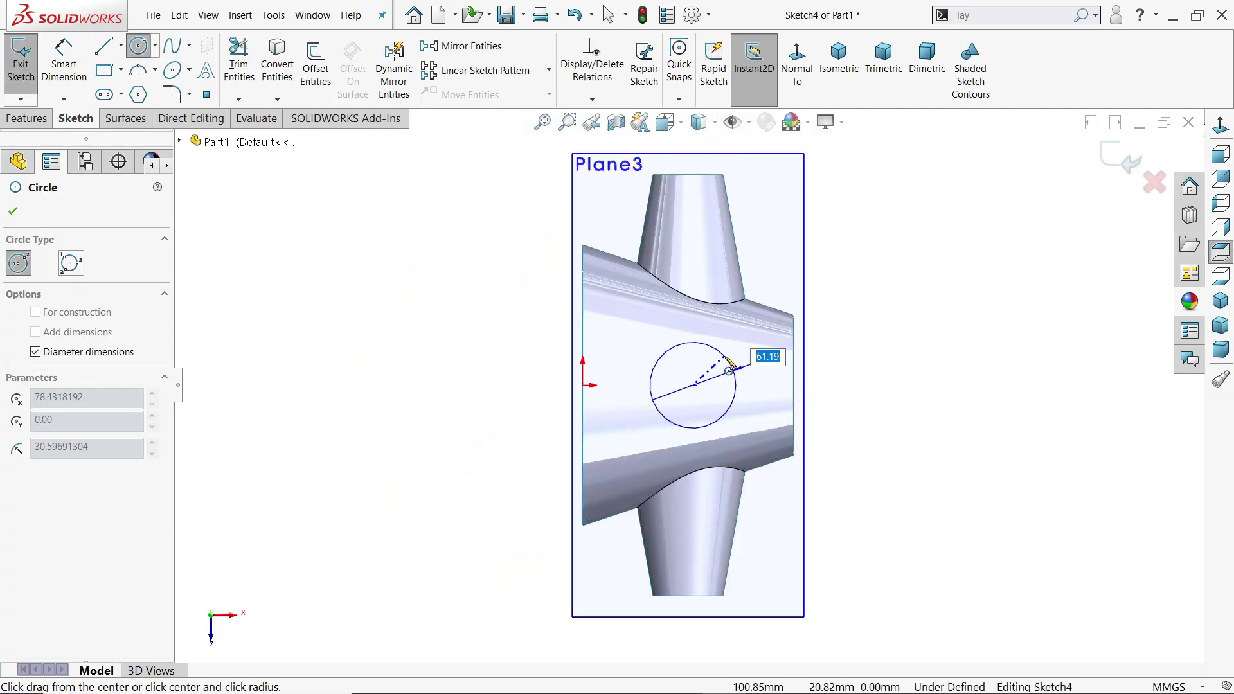
type("50")
key("Return")
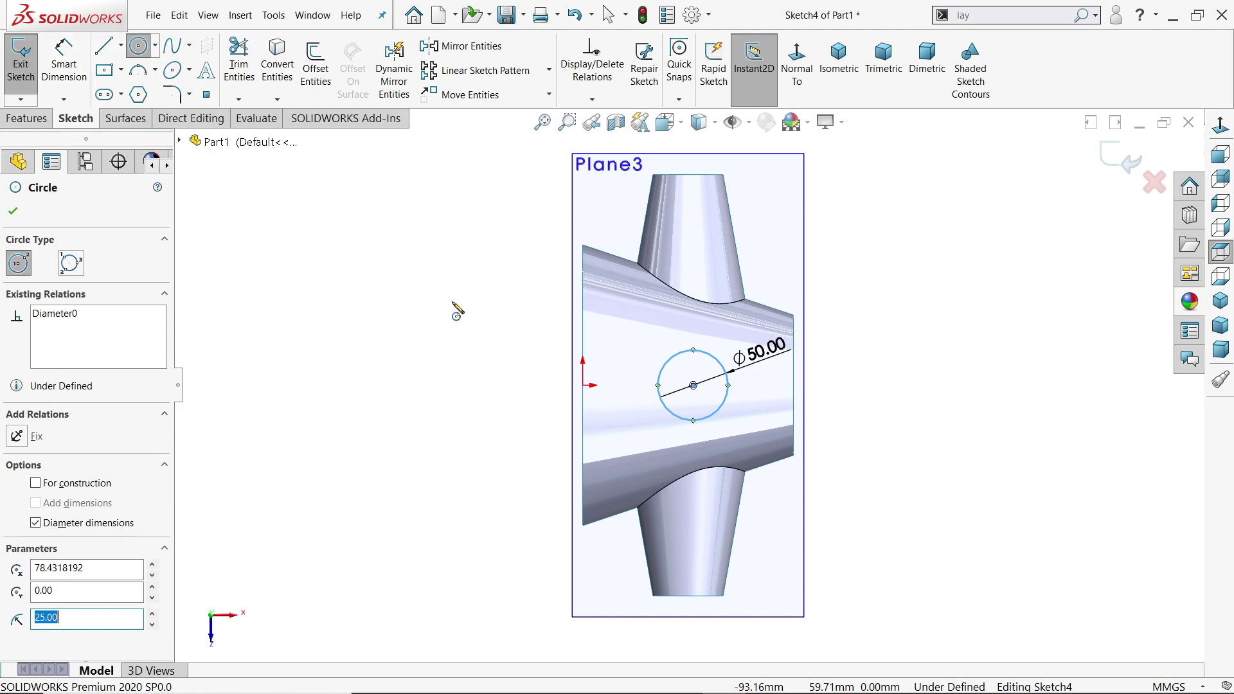
Dimension the circle's centre 75 mm horizontally from the origin.
left_click(64, 64)
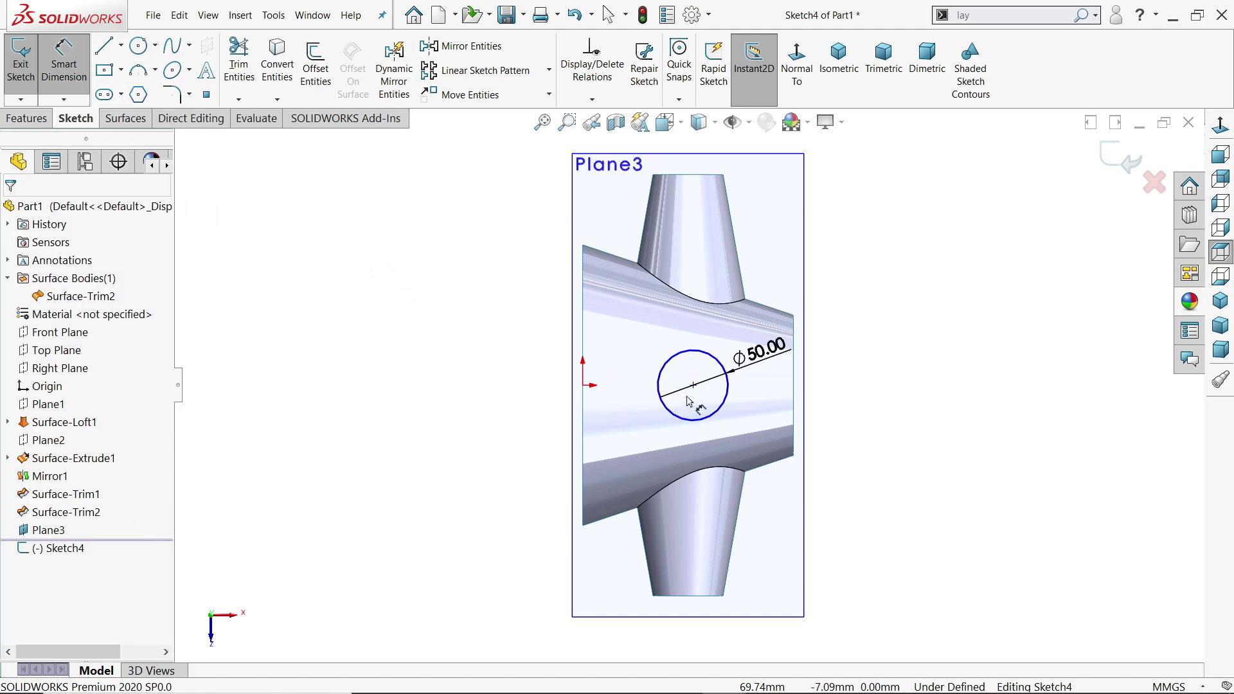
left_click(693, 387)
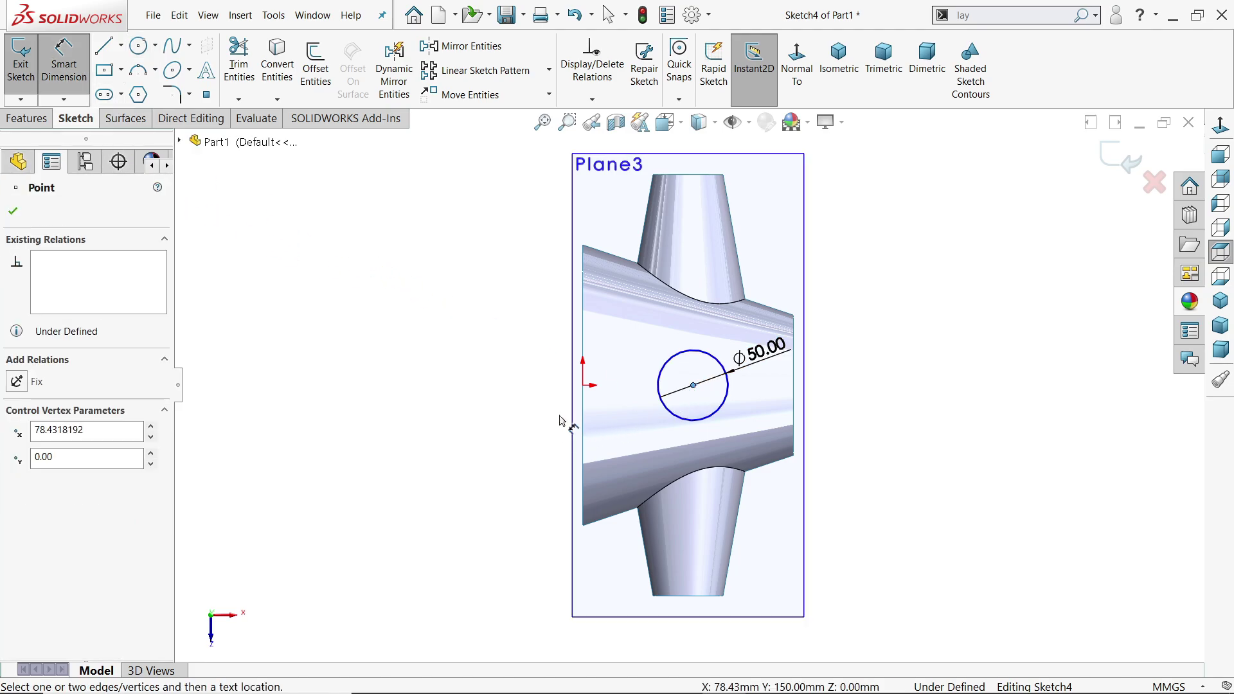
left_click(583, 388)
left_click(495, 384)
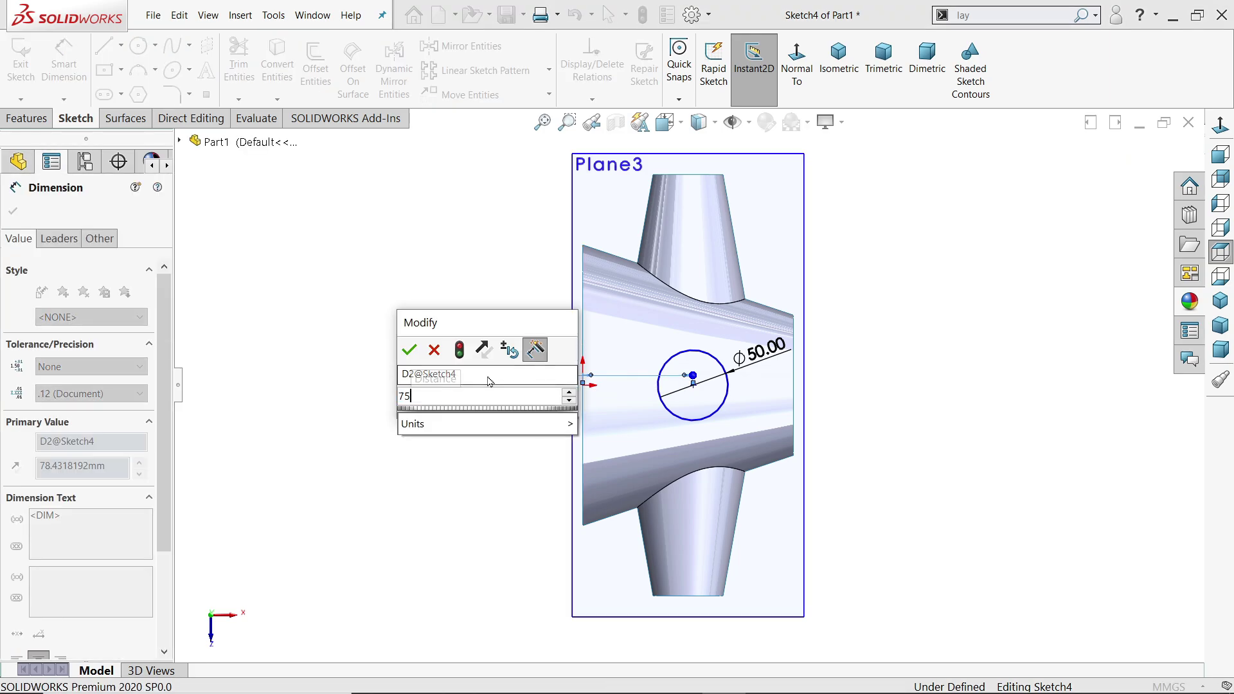
key("Return")
left_click(13, 213)
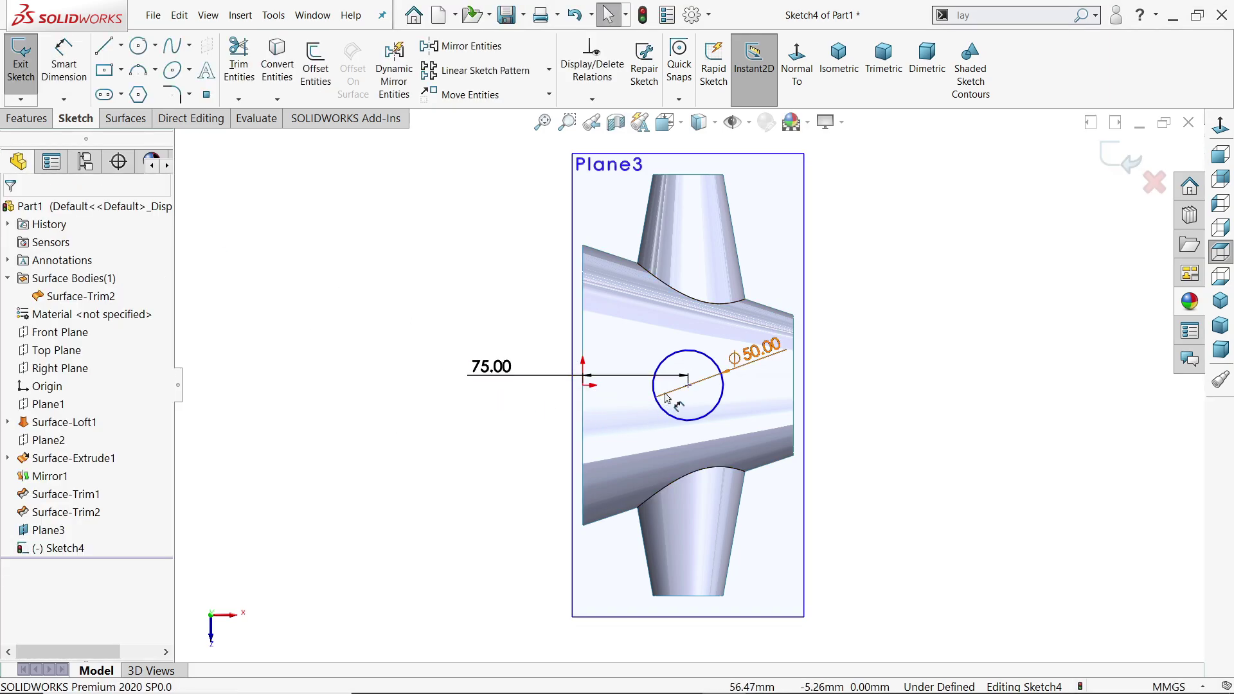
Add a horizontal relation between the circle's centre and the origin.
scroll(660, 394, "down", 3)
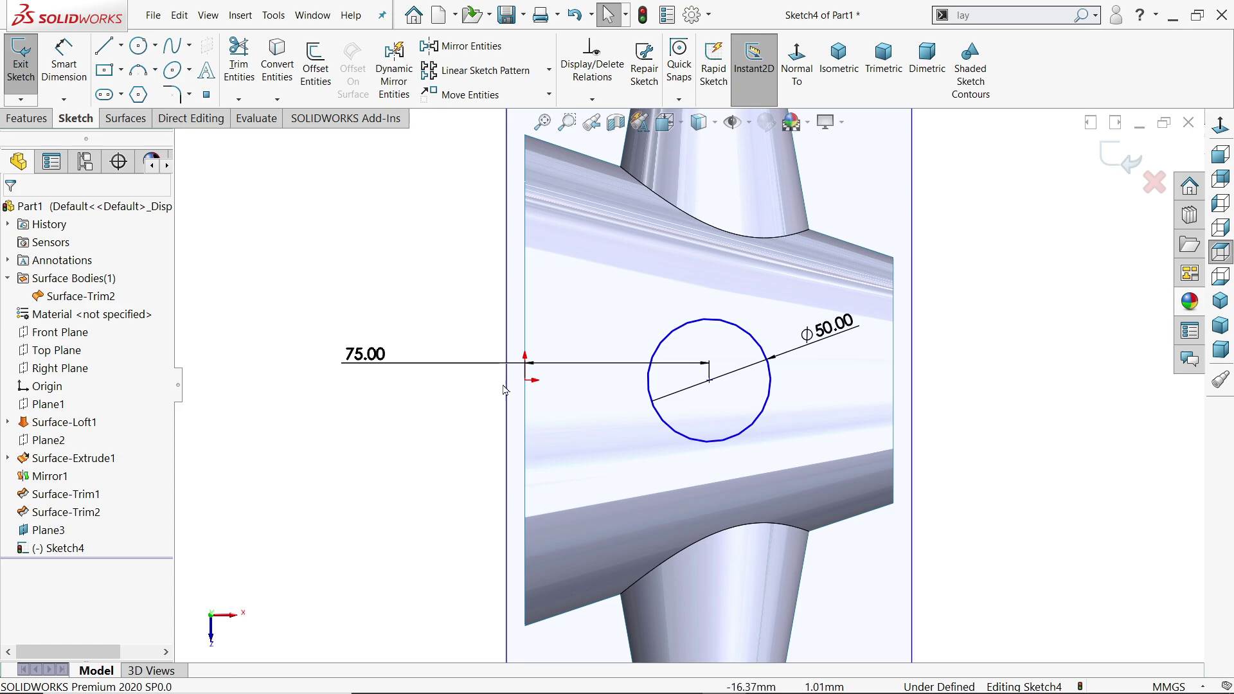
left_click(708, 381)
left_click(526, 380, "ctrl")
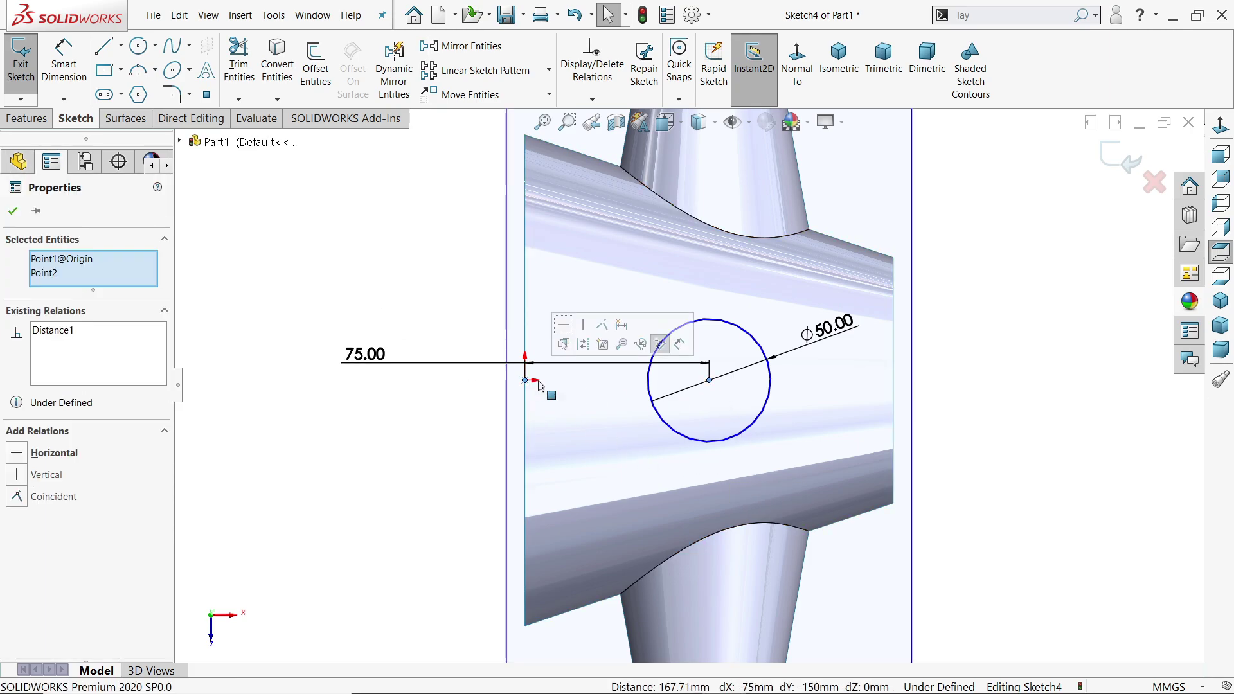
left_click(563, 327)
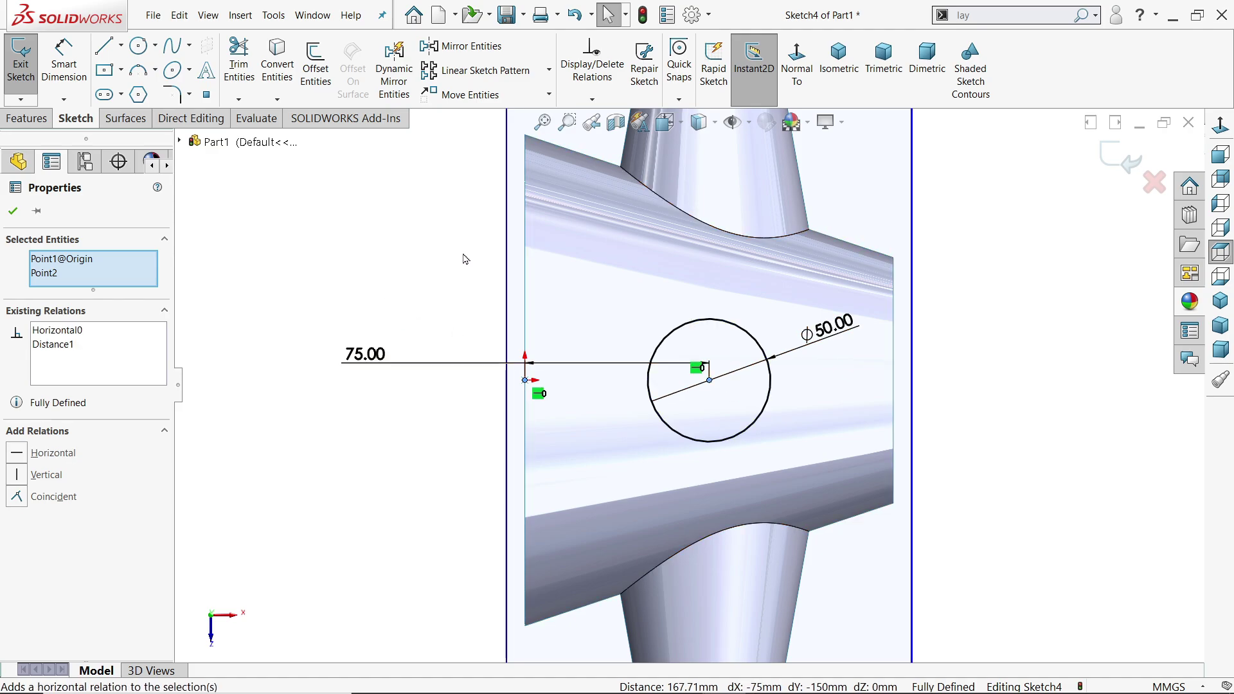
Extrude the 50 mm circle as a surface 120 mm down into the lofted body, with a 10-degree outward draft.
left_click(829, 70)
scroll(735, 384, "down", 2)
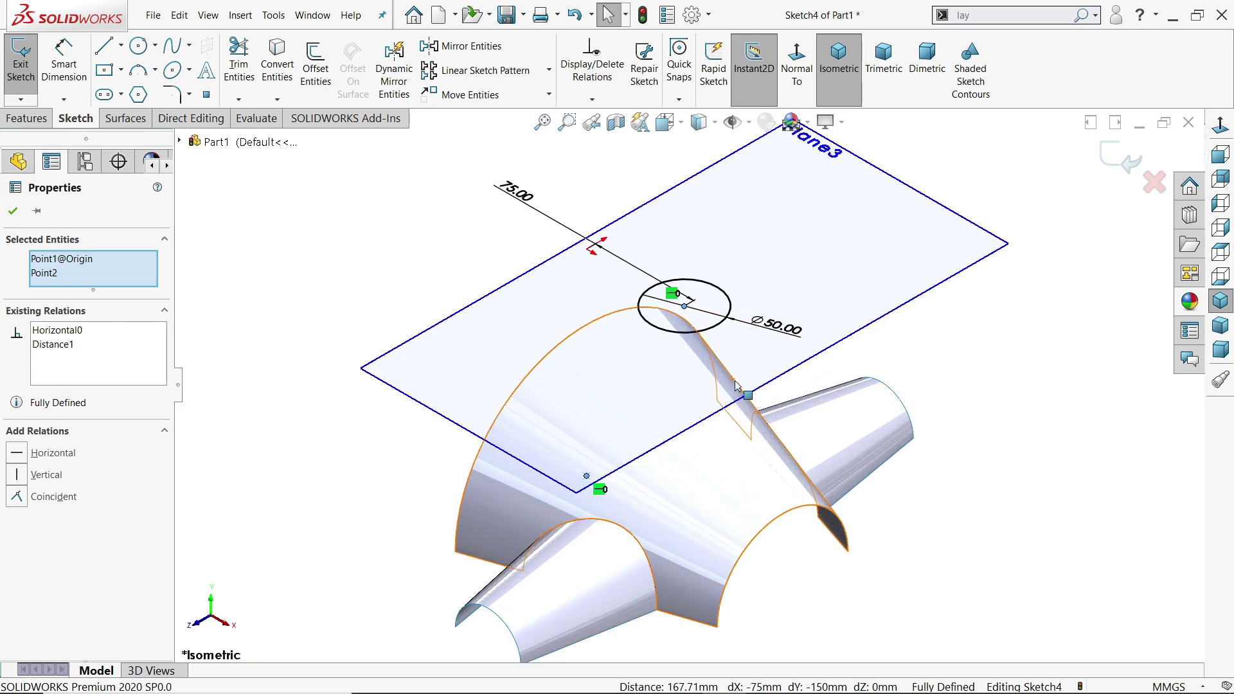
left_click(125, 119)
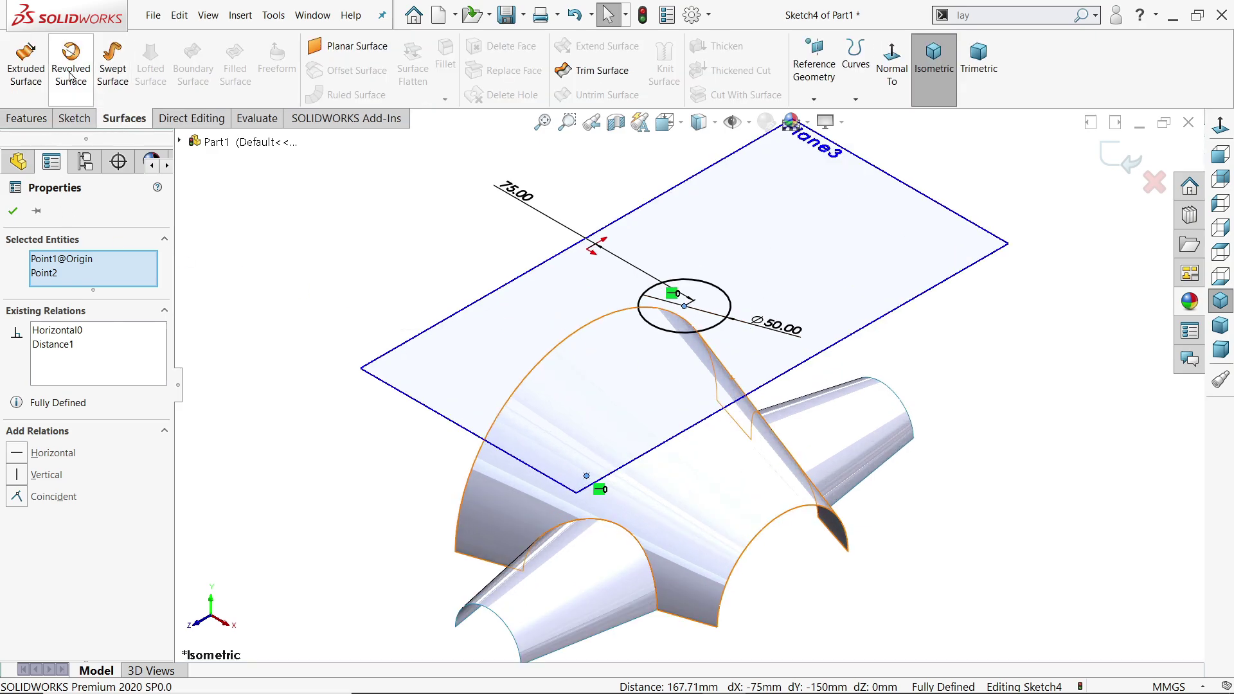
left_click(25, 61)
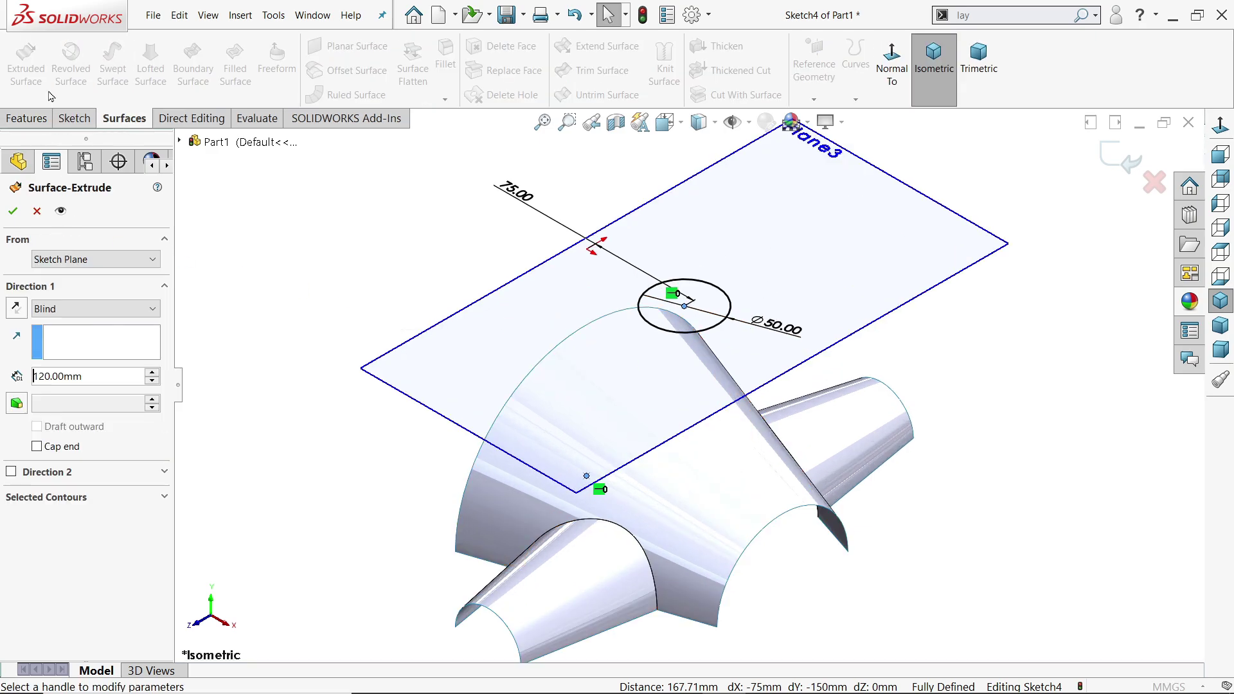
left_click(14, 309)
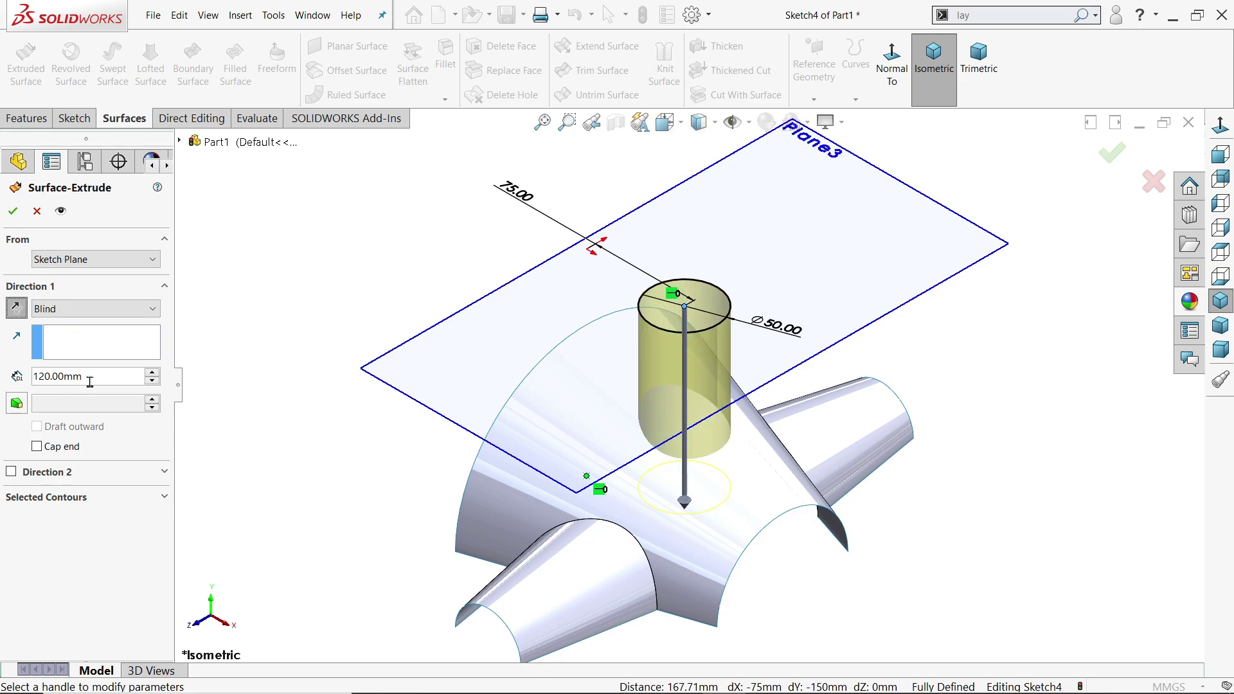
left_click(17, 403)
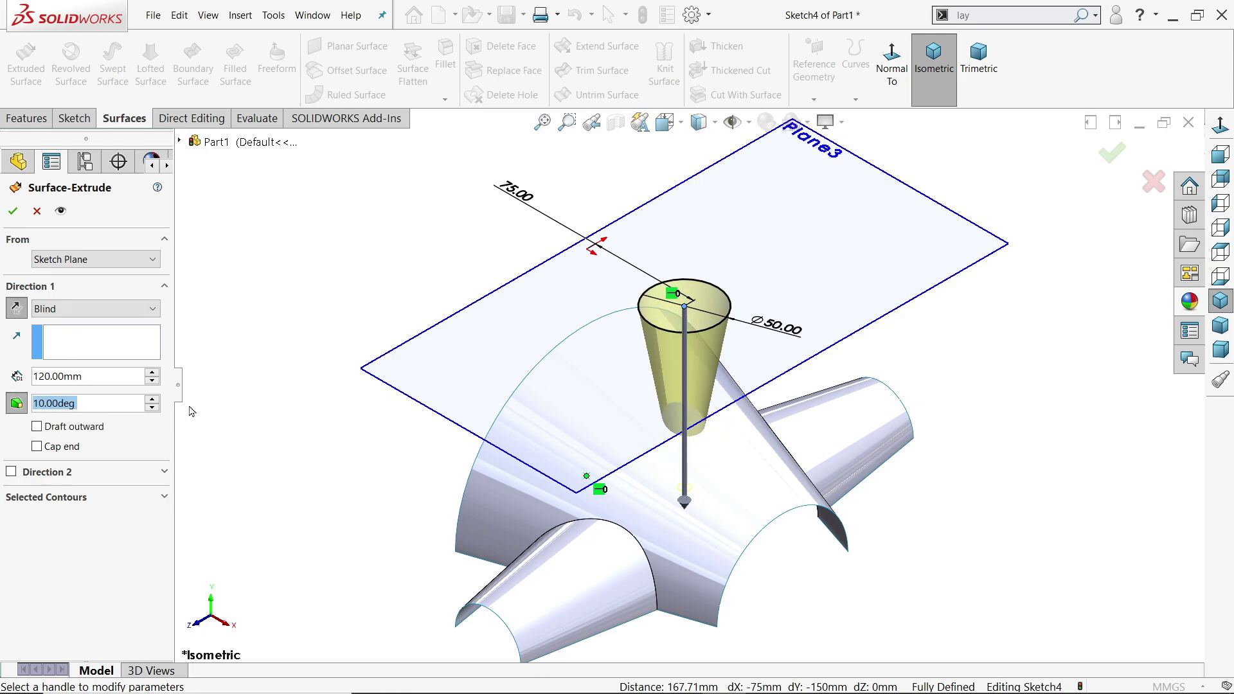
left_click(36, 427)
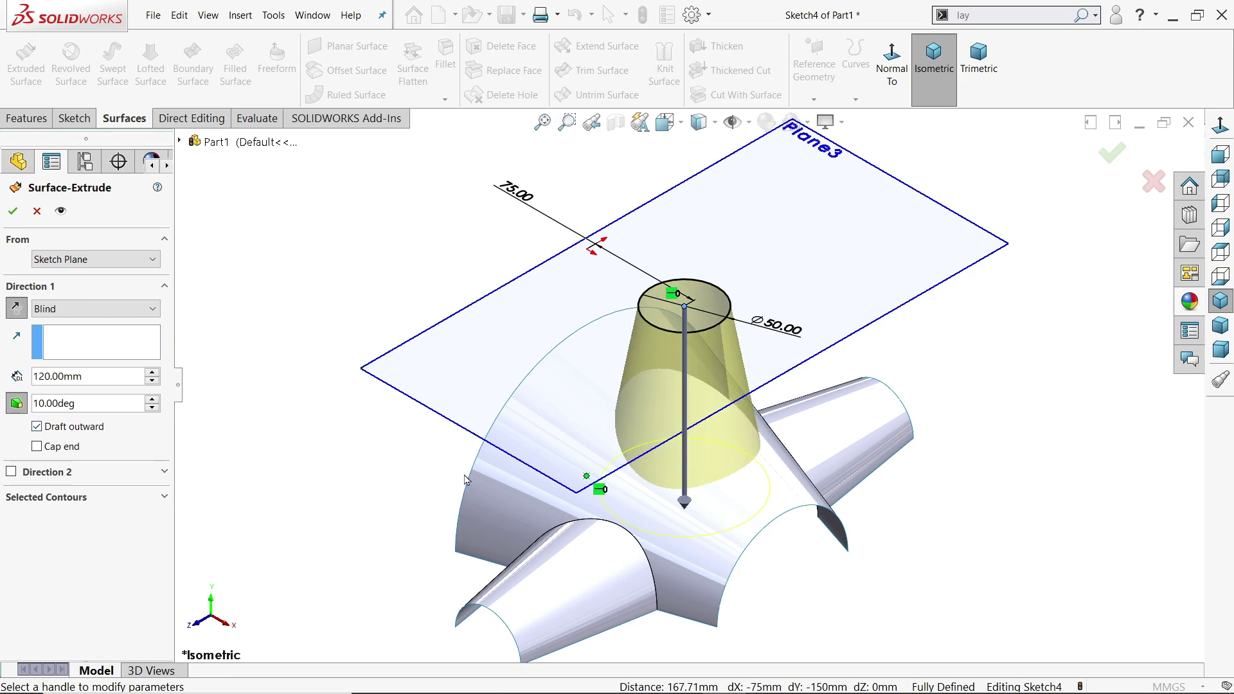
mouse_move(694, 491)
middle_mouse_down()
mouse_move(755, 491)
mouse_move(702, 507)
middle_mouse_up()
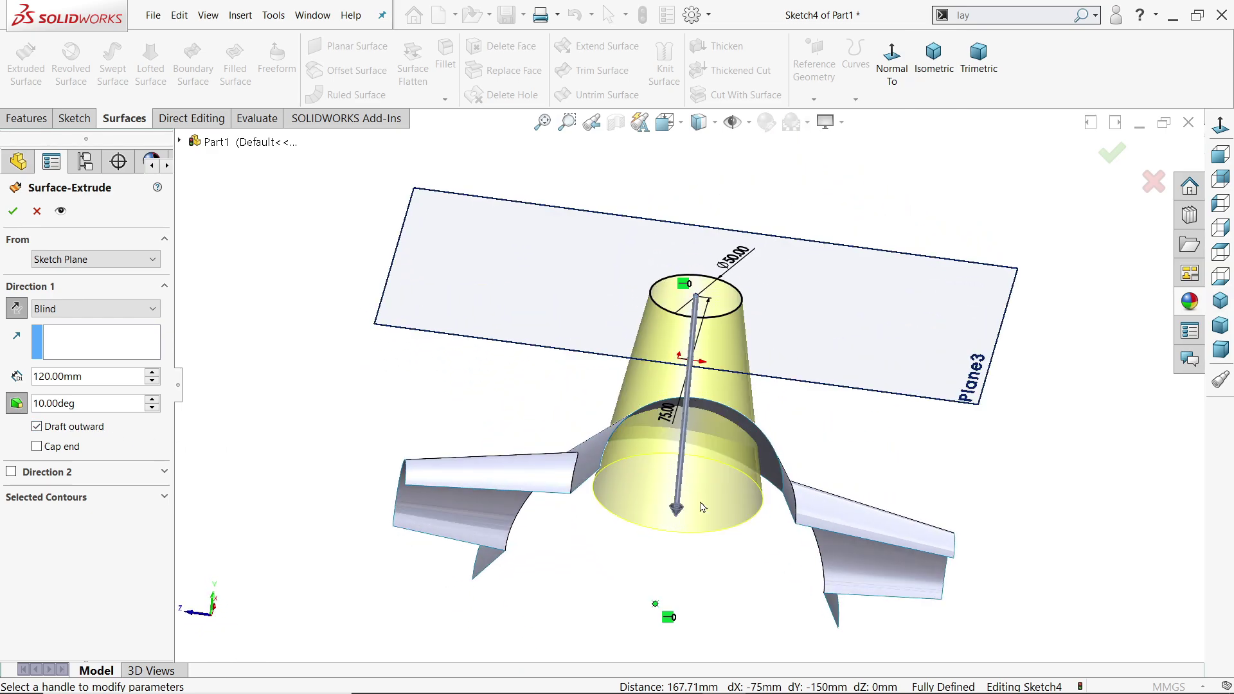
middle_click_drag(540, 403, 572, 552)
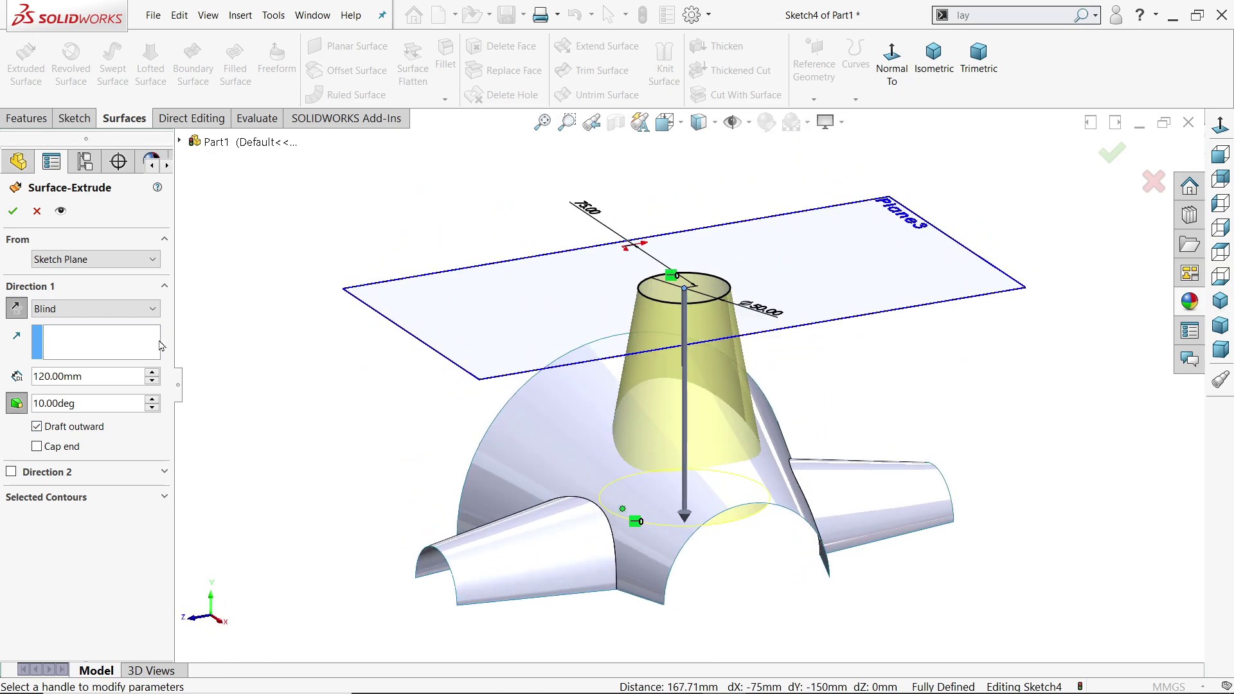
left_click(12, 211)
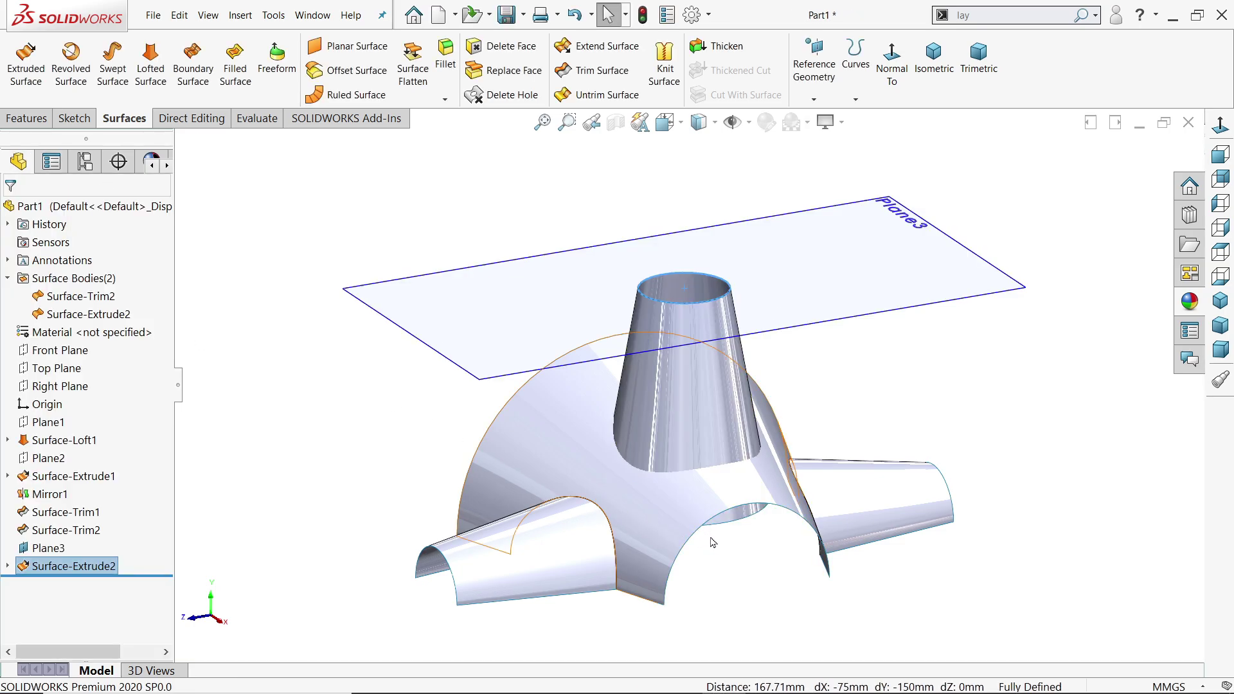
Hide the reference plane at the upper end of the vertical tapered branch.
middle_click_drag(758, 569, 708, 279)
left_click(721, 265)
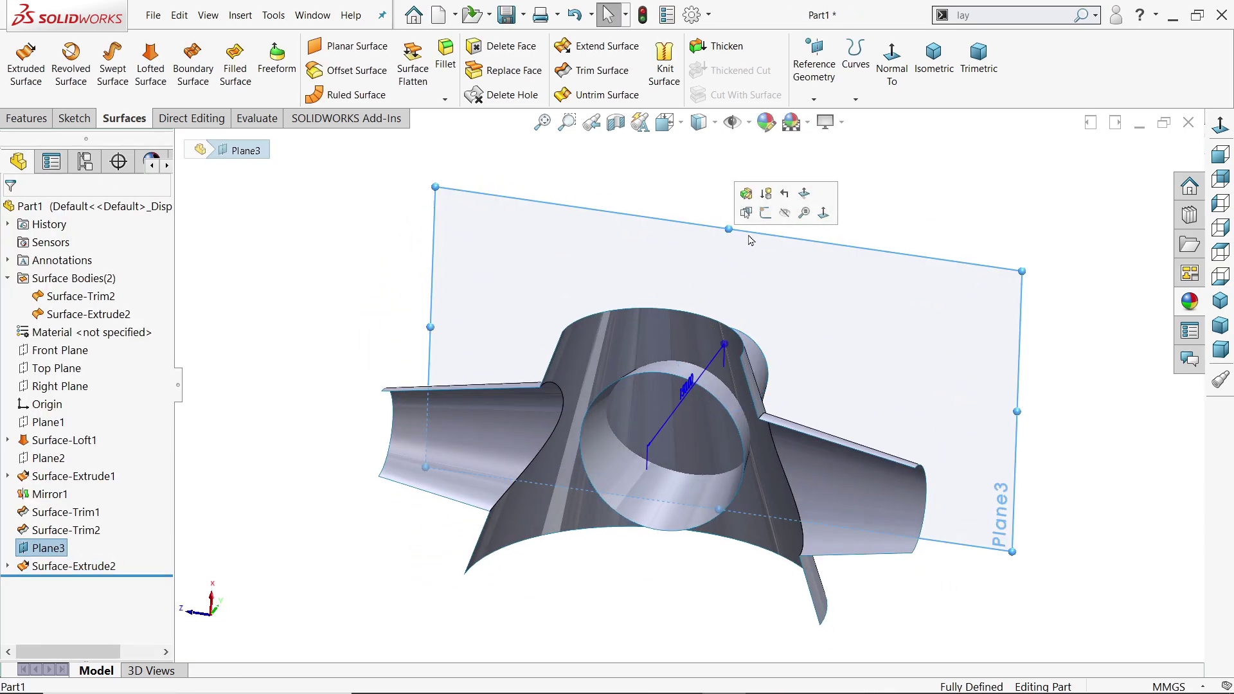
left_click(785, 214)
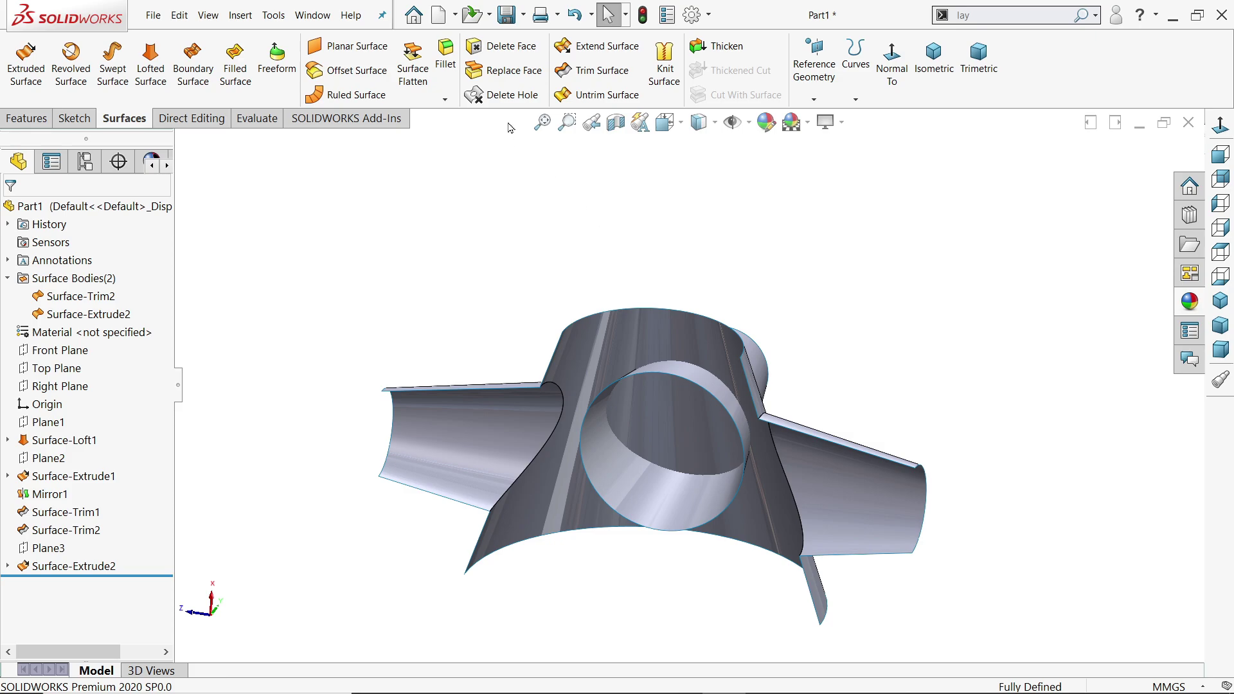
Set up a mutual surface trim between the already trimmed body and the vertical tapered branch.
left_click(585, 73)
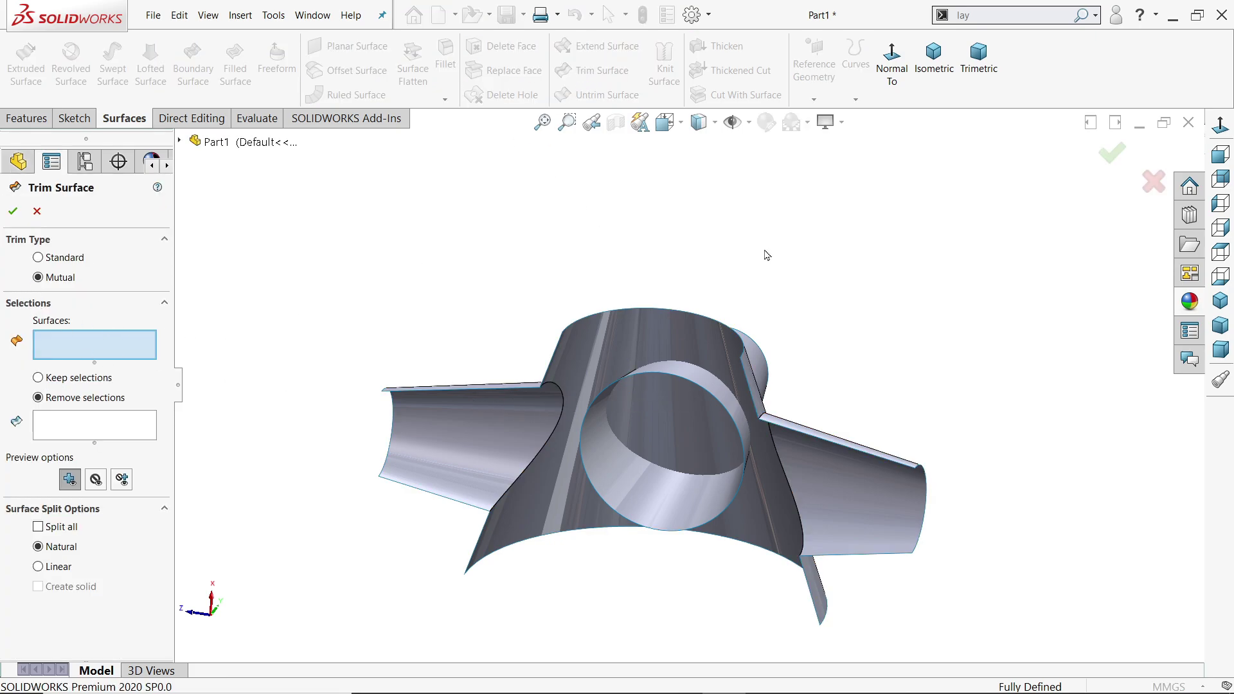
middle_click_drag(765, 256, 733, 357)
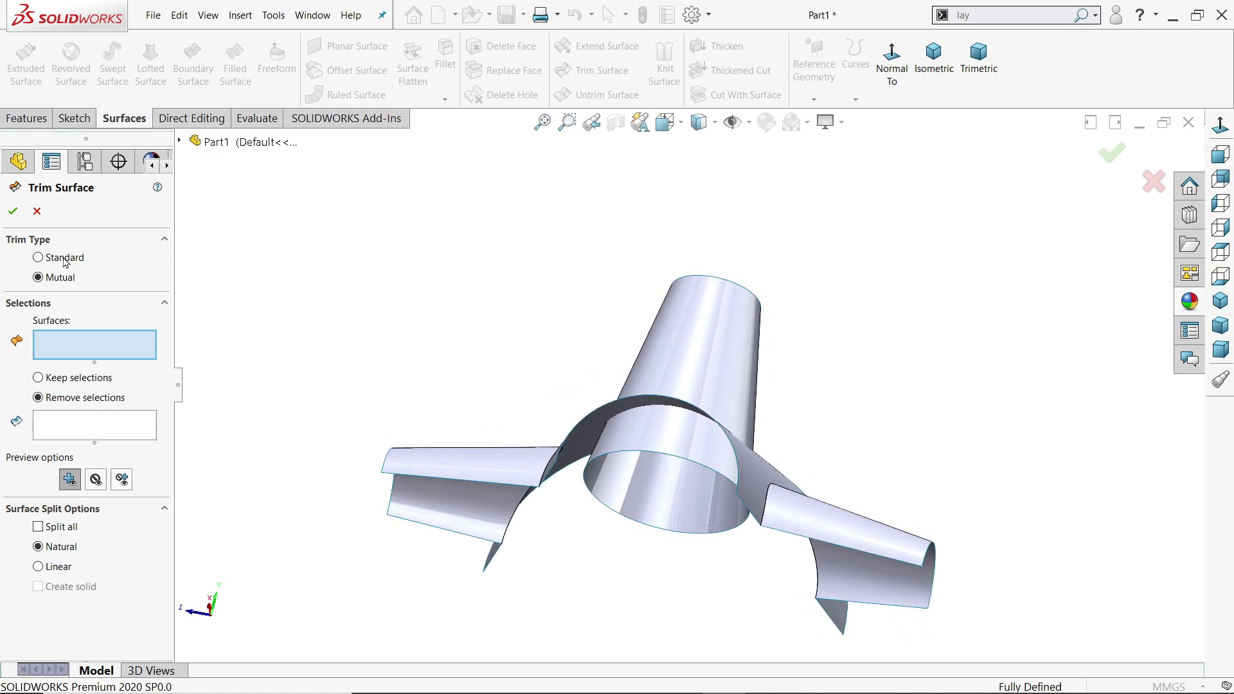
left_click(39, 258)
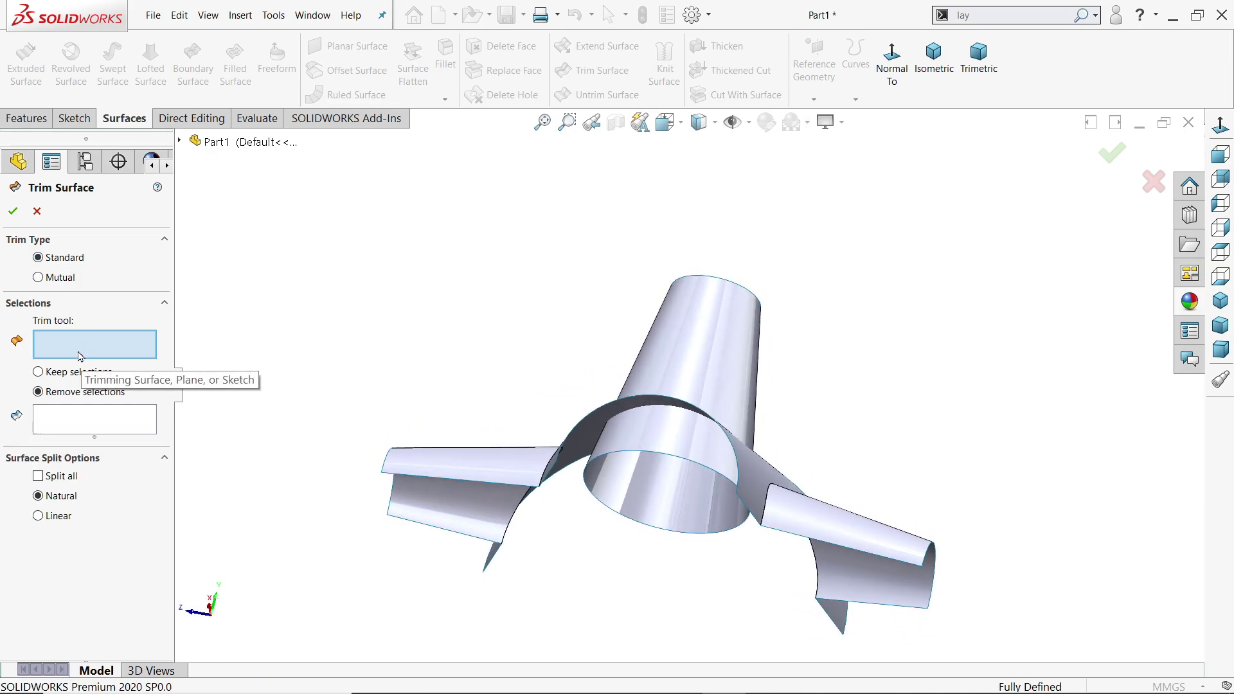
middle_click_drag(411, 347, 395, 386)
left_click(574, 439)
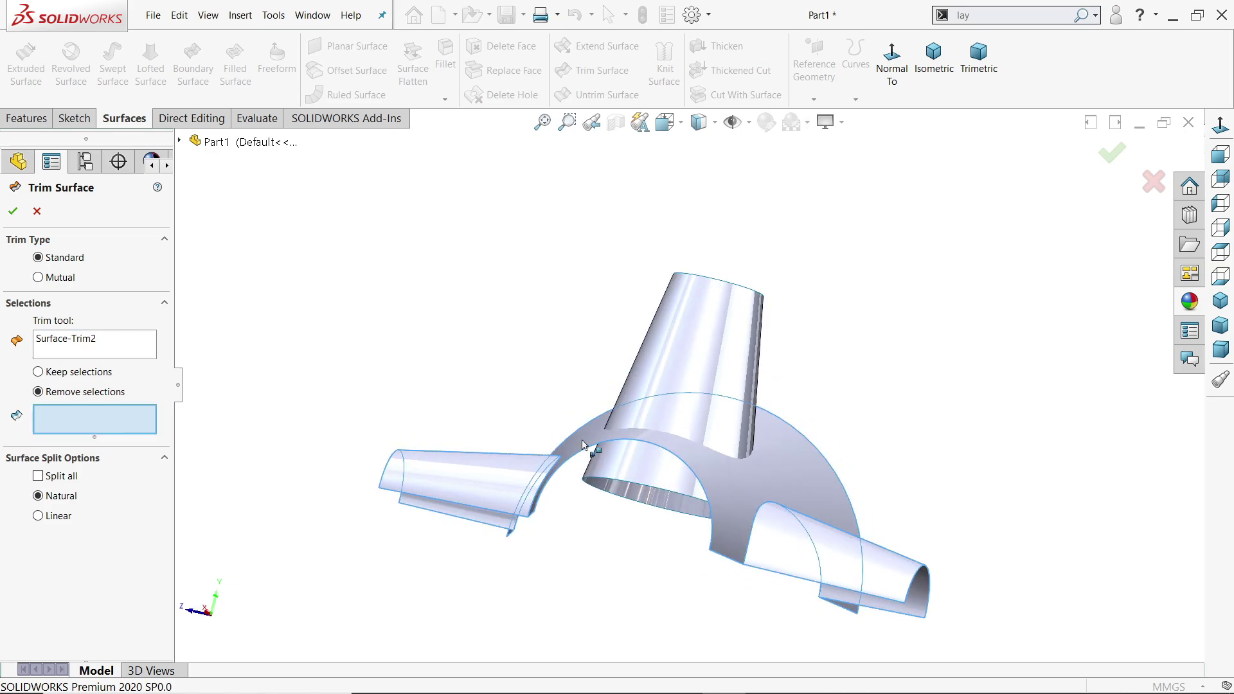
middle_click_drag(587, 537, 592, 300)
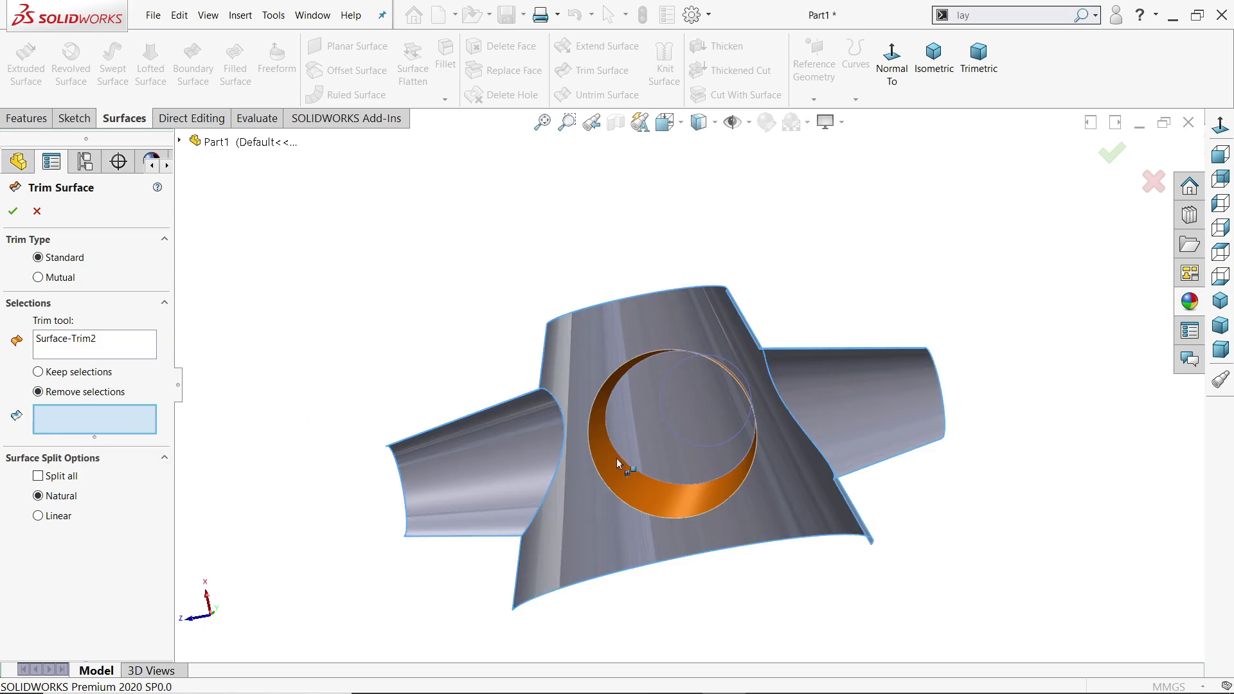
left_click(40, 278)
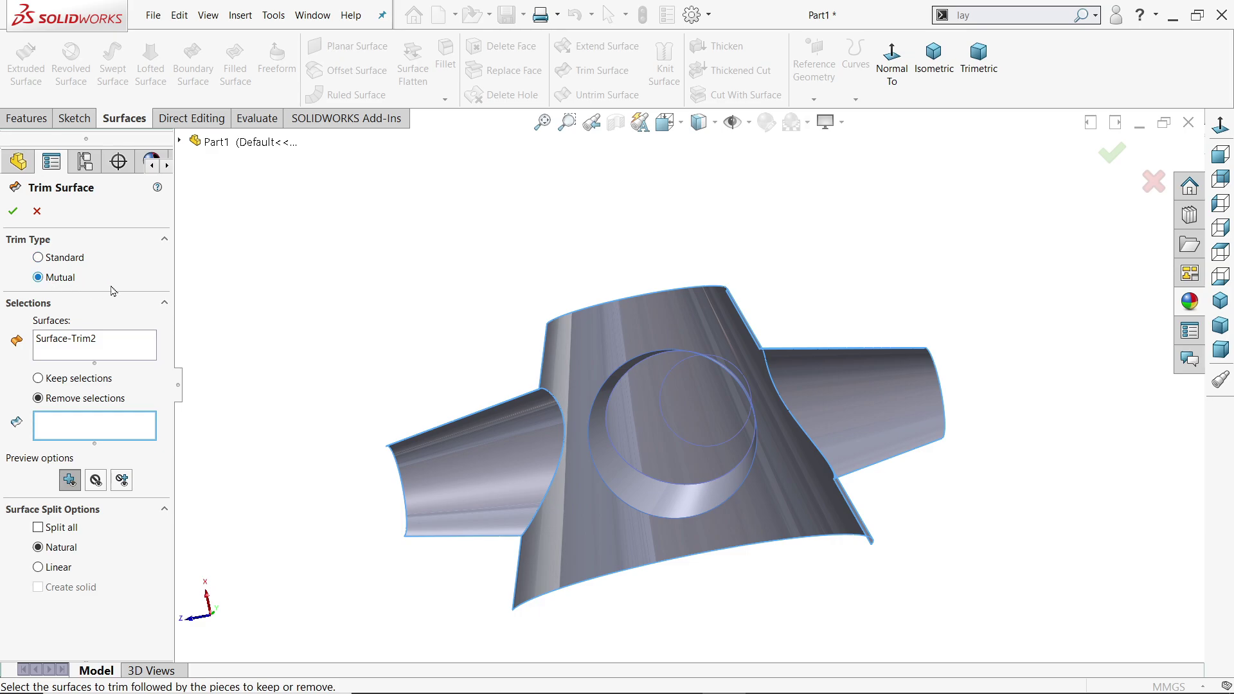
middle_click_drag(112, 291, 332, 424)
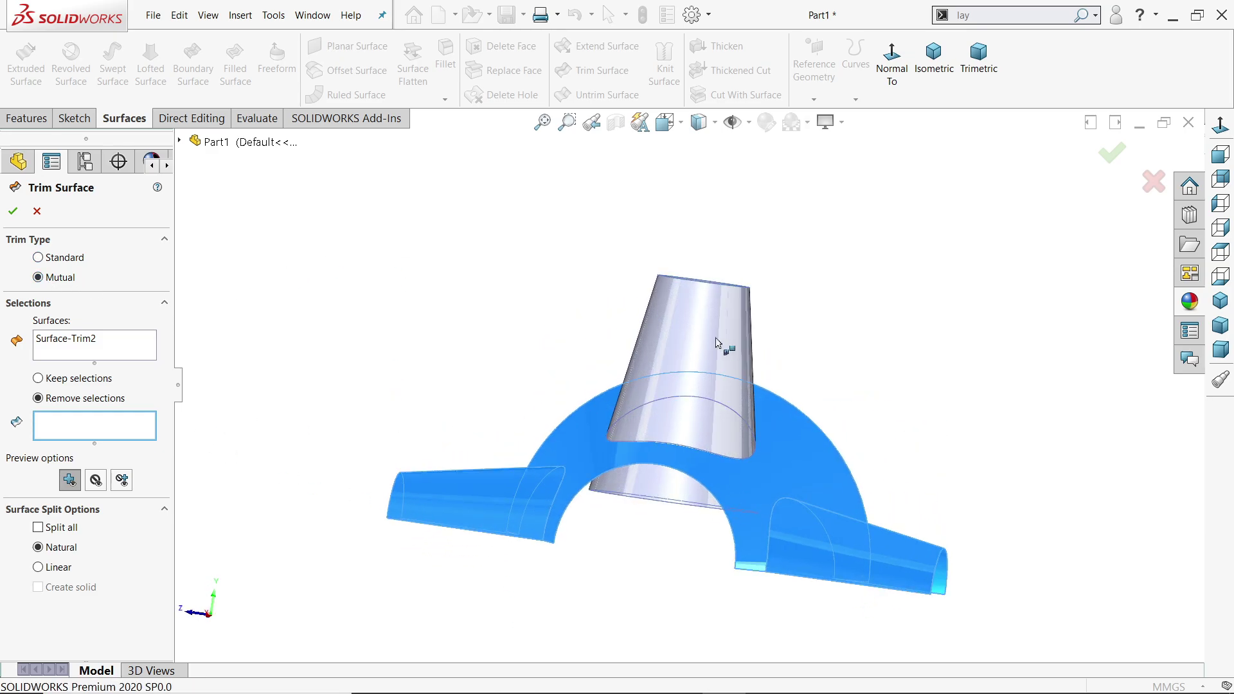
left_click(83, 355)
left_click(649, 398)
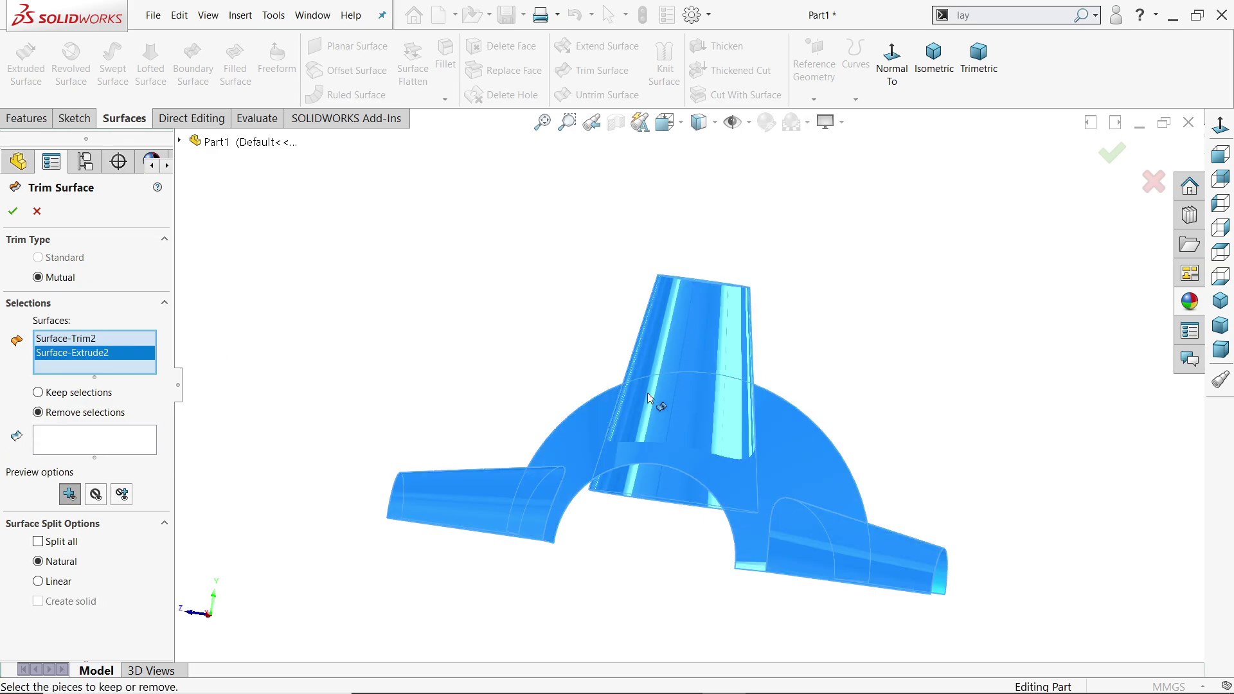
Select the branch portion inside the body and the body patch enclosed by the branch as pieces to remove.
left_click(87, 444)
middle_click_drag(606, 570, 628, 432)
scroll(669, 437, "down", 3)
left_click(633, 432)
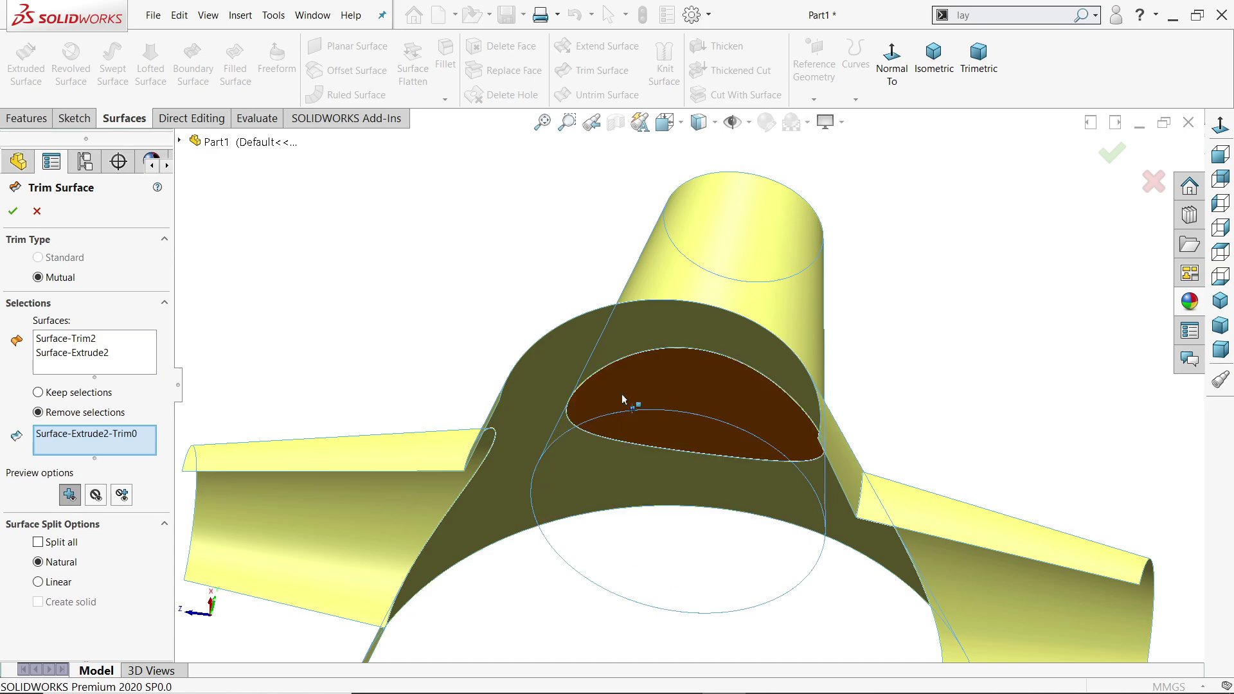
middle_click_drag(666, 559, 703, 390)
left_click(681, 450)
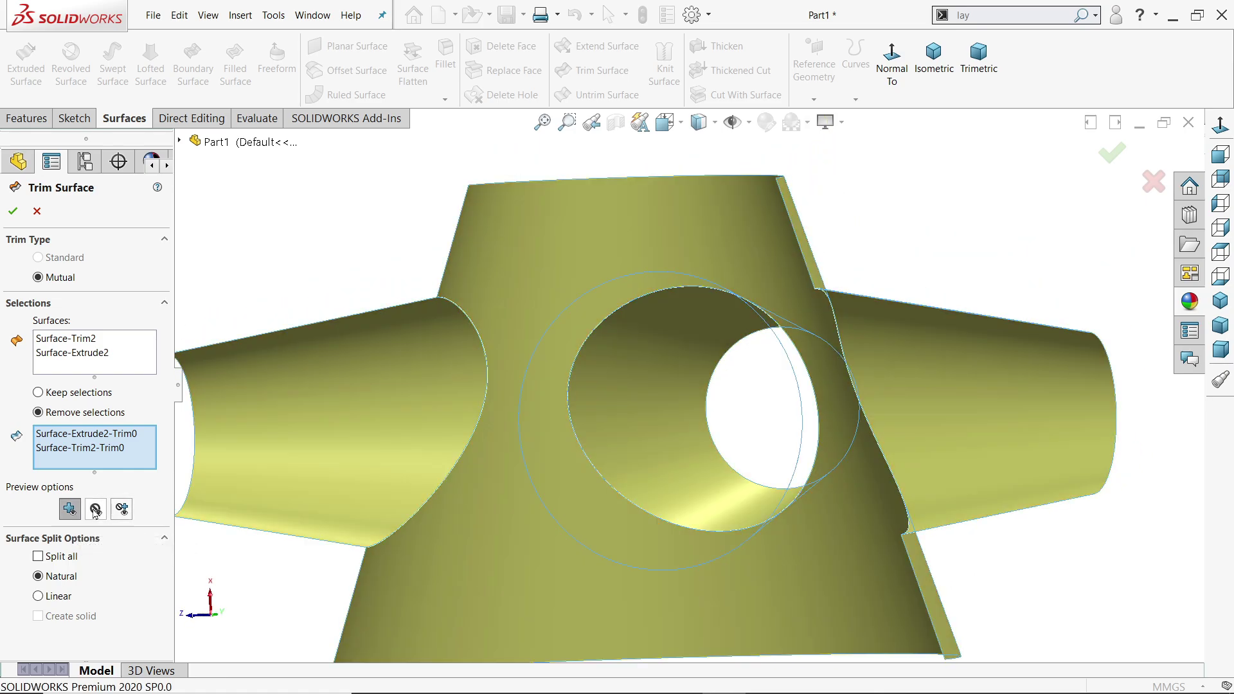
Preview the excluded pieces alone, show included and excluded pieces together, and apply the mutual trim.
left_click(95, 509)
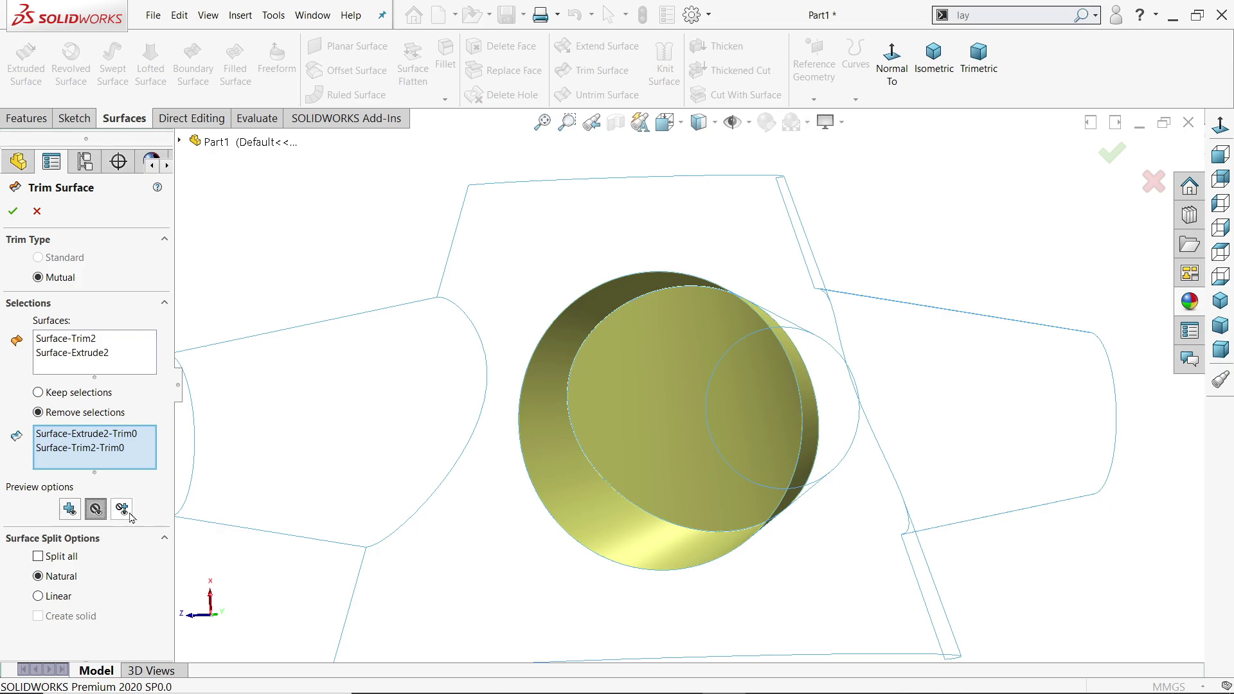
left_click(126, 514)
scroll(521, 445, "up", 4)
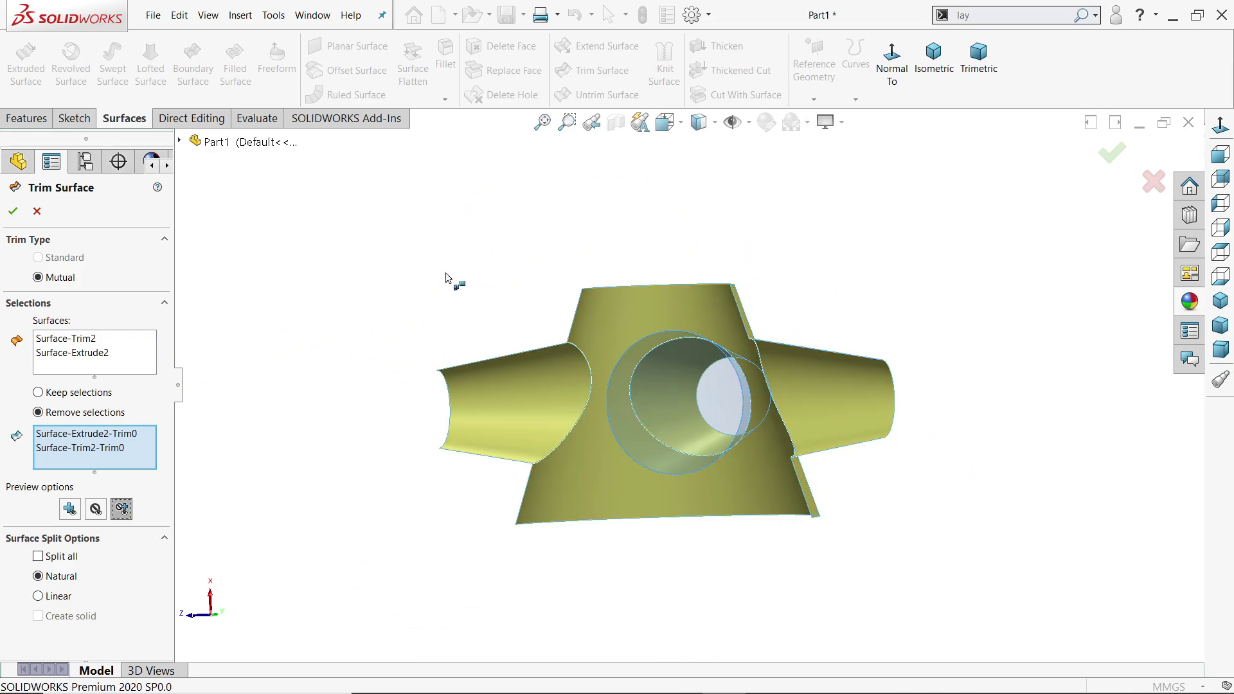
middle_click_drag(448, 274, 515, 386)
scroll(564, 330, "down", 3)
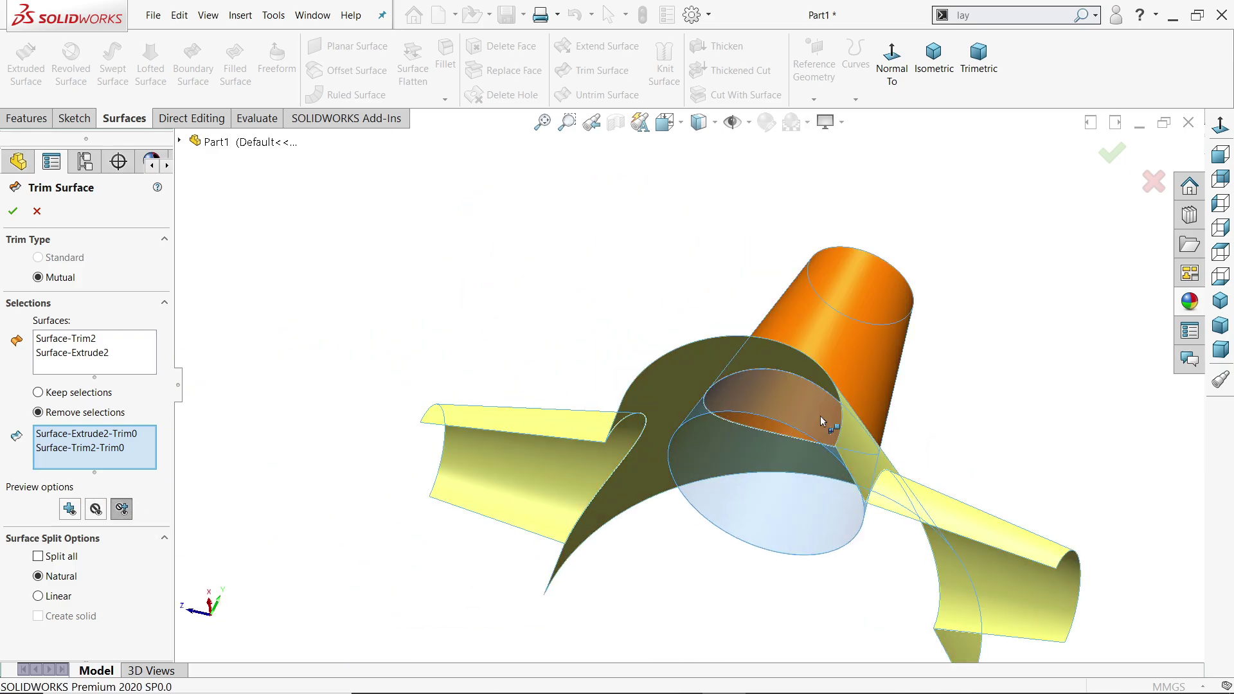
middle_click_drag(564, 329, 574, 293)
left_click(13, 211)
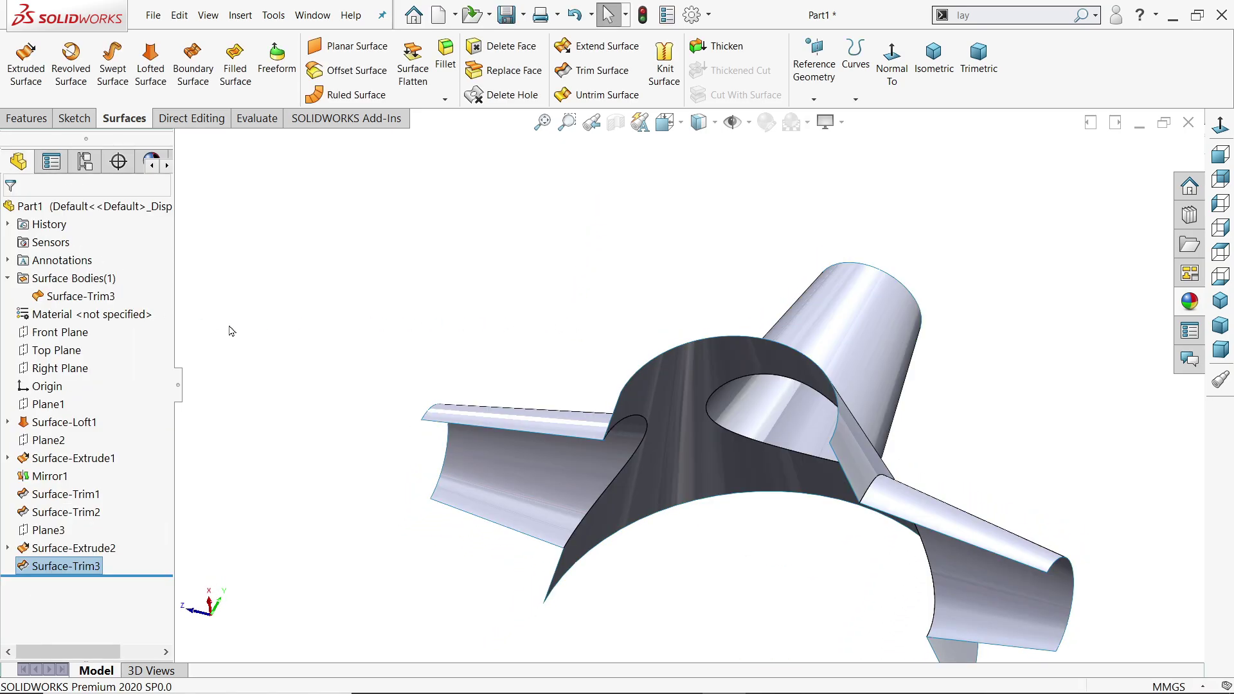
Switch to the Surface exercise drawing in Photos, examine its top, right-side and section views, and return to SOLIDWORKS.
middle_click_drag(469, 302, 889, 557)
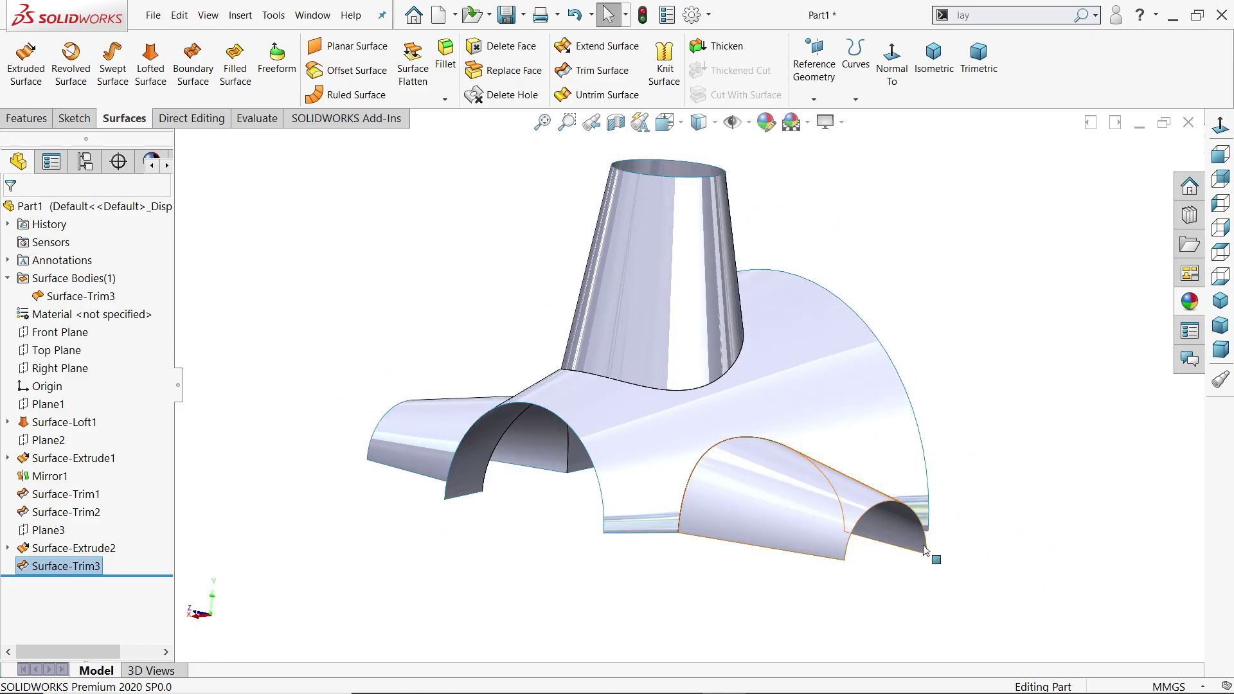
middle_click_drag(576, 499, 597, 521)
key("alt+Tab")
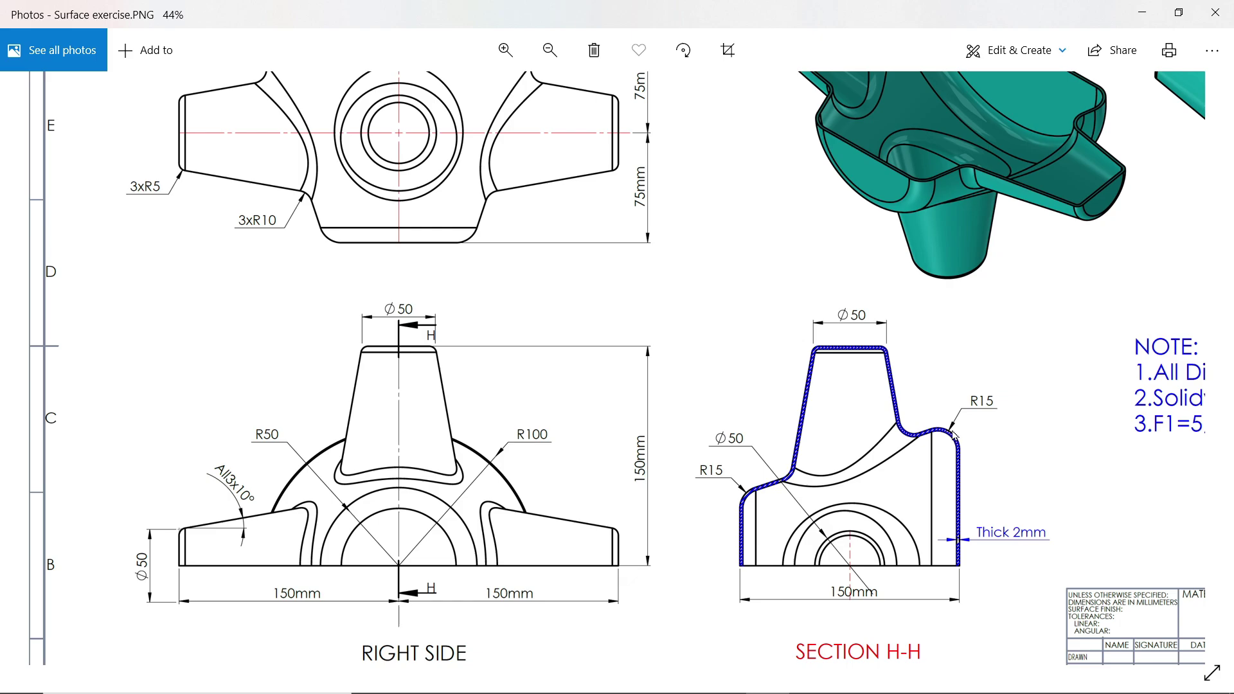
scroll(316, 272, "up", 2)
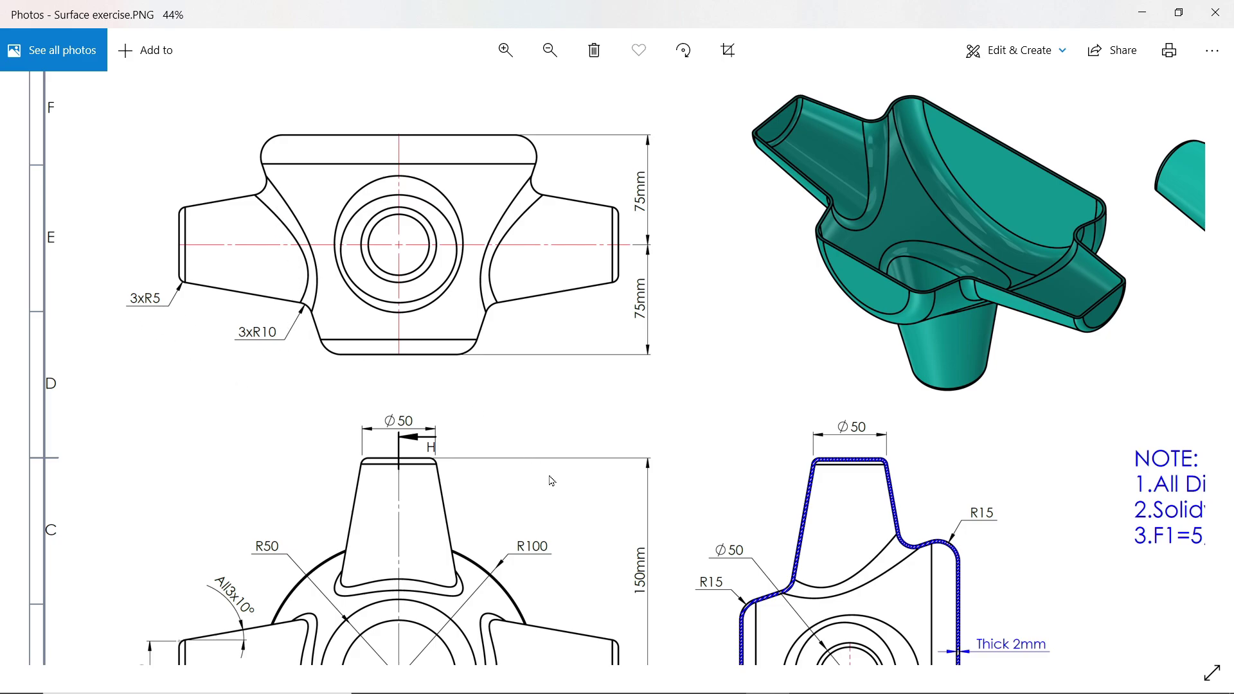
left_click_drag(552, 480, 547, 422)
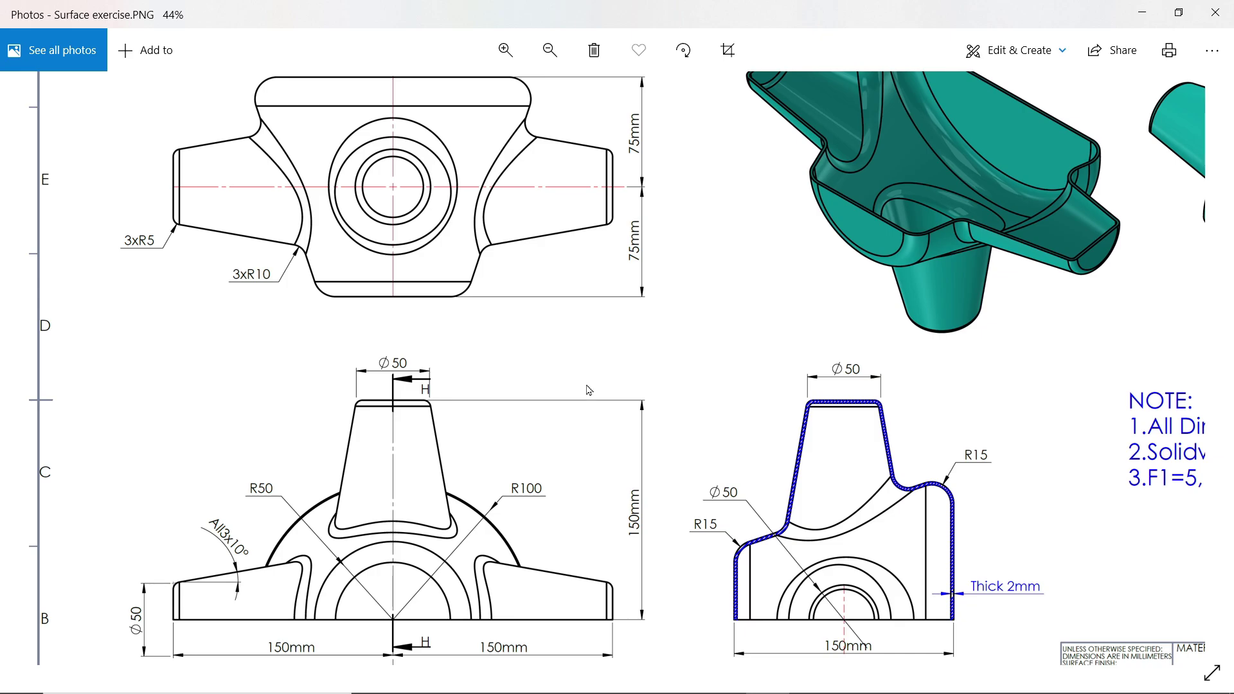
left_click(1142, 12)
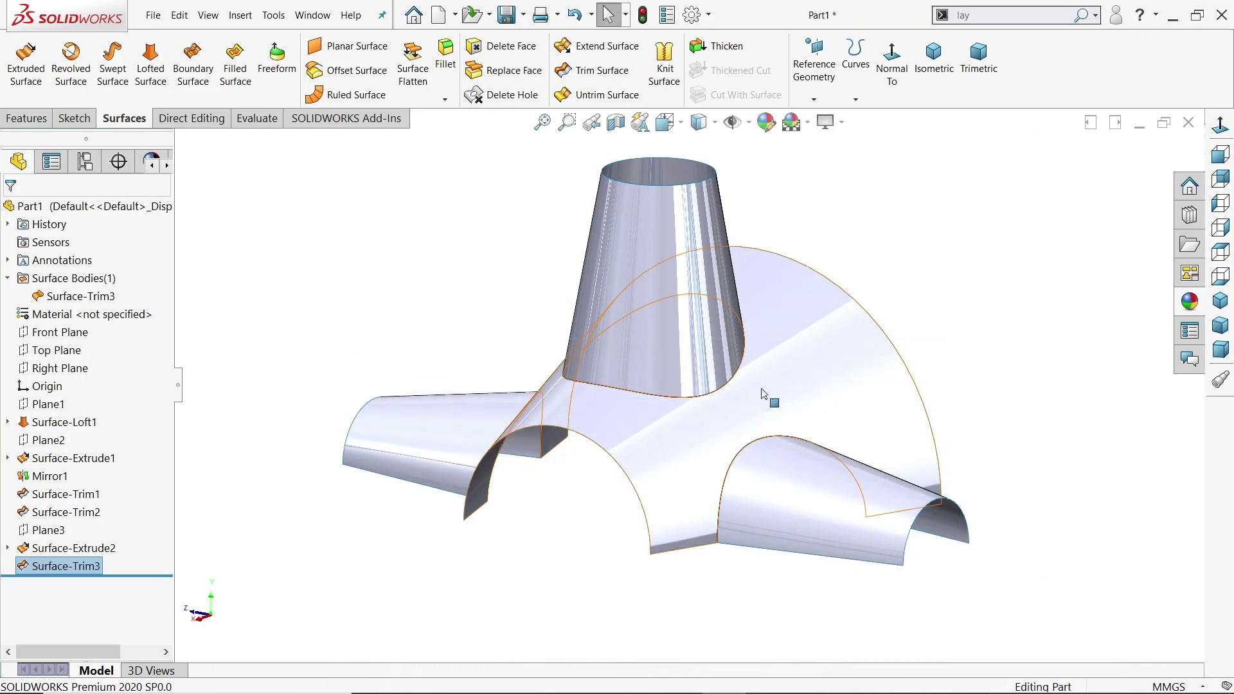
Draw a line in a new 3D sketch joining the two lower corners of the body's smaller open end.
left_click(67, 121)
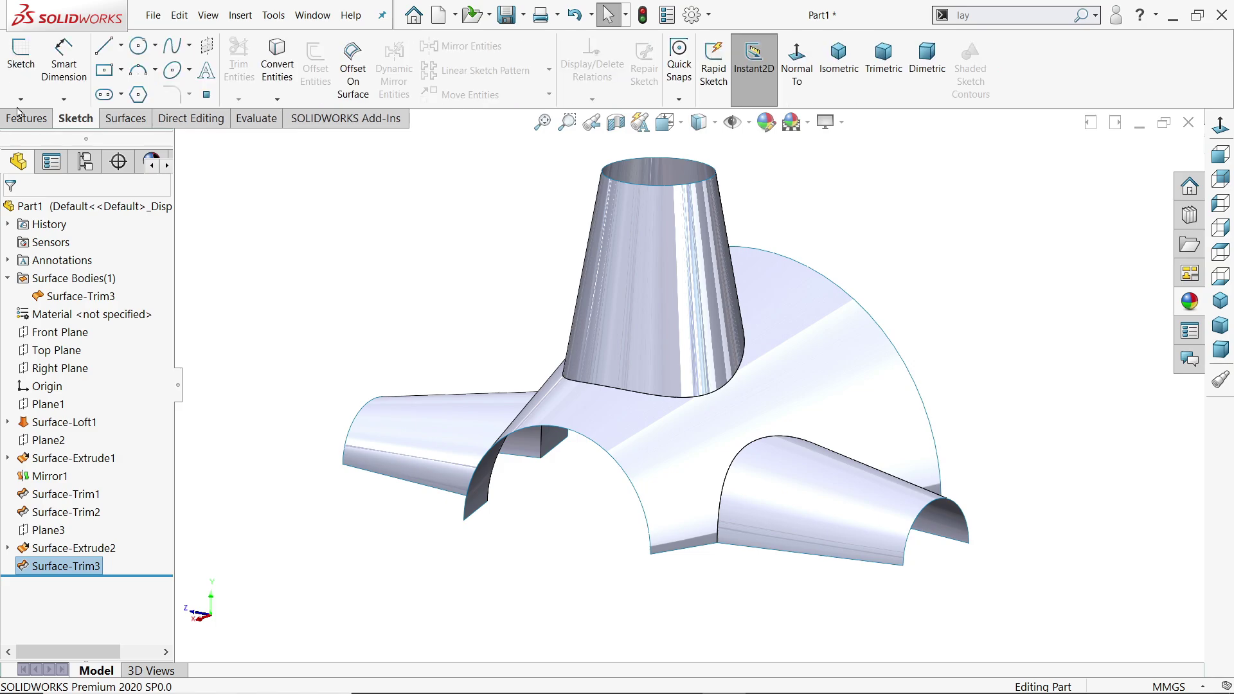
left_click(21, 99)
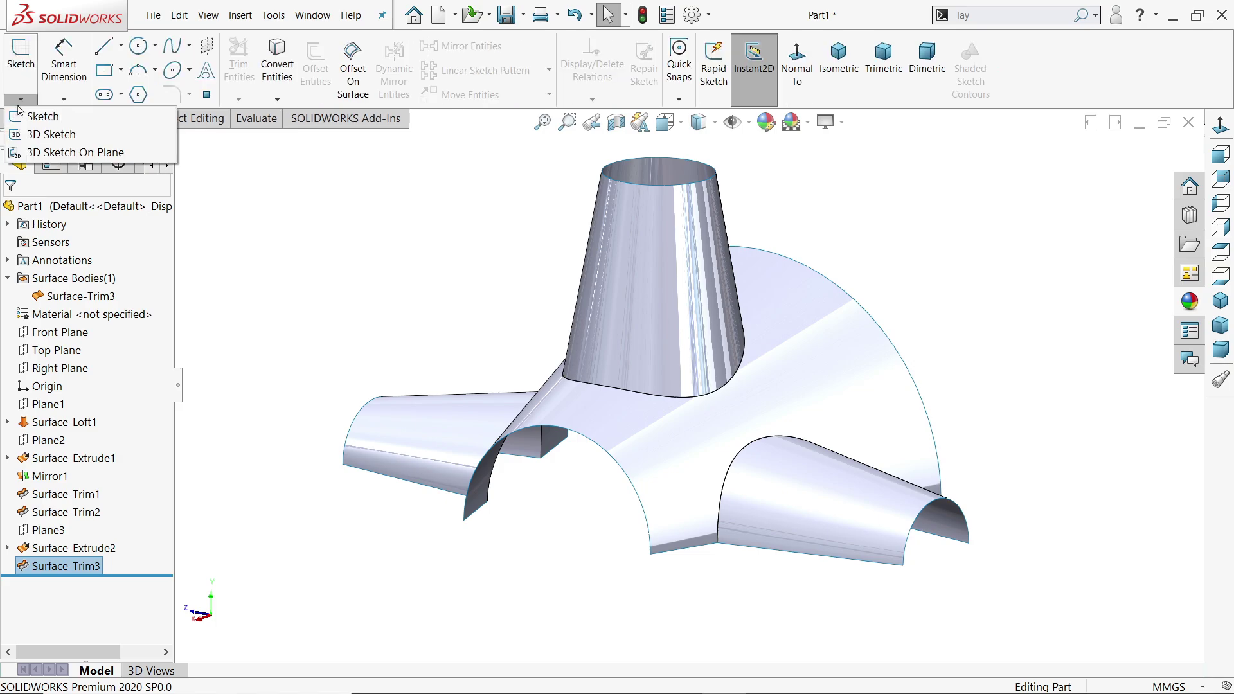
left_click(47, 135)
left_click(105, 45)
scroll(505, 533, "down", 3)
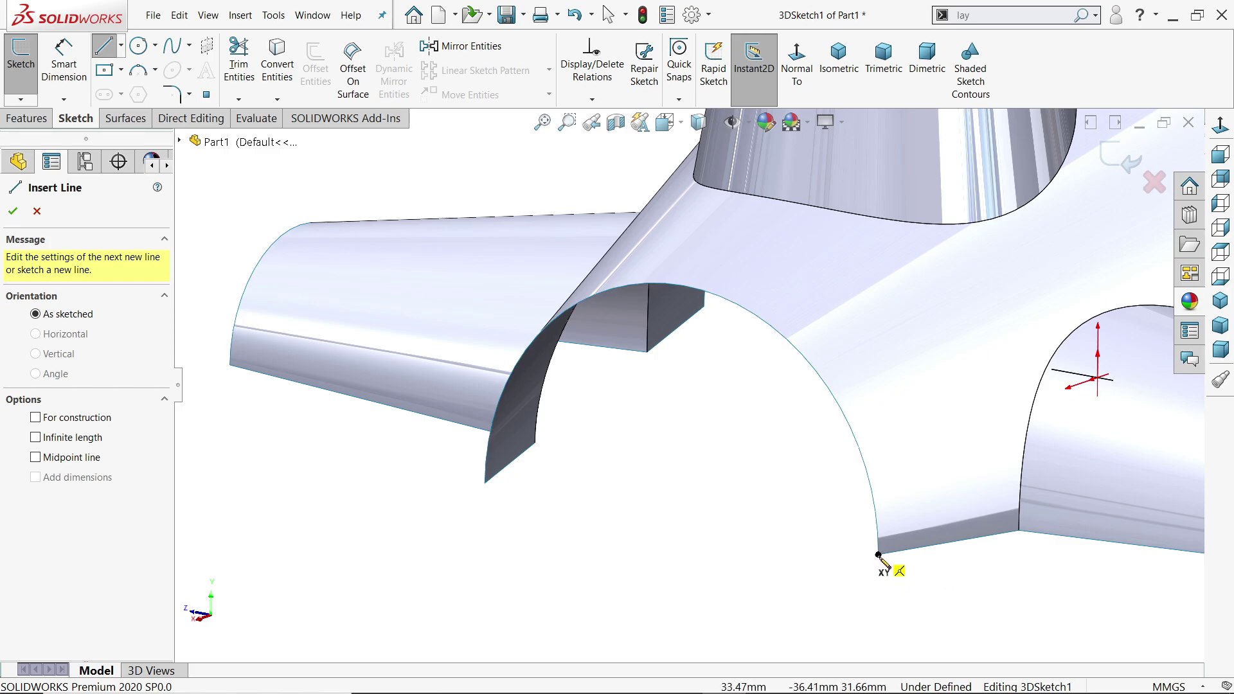
left_click(877, 554)
left_click(485, 483)
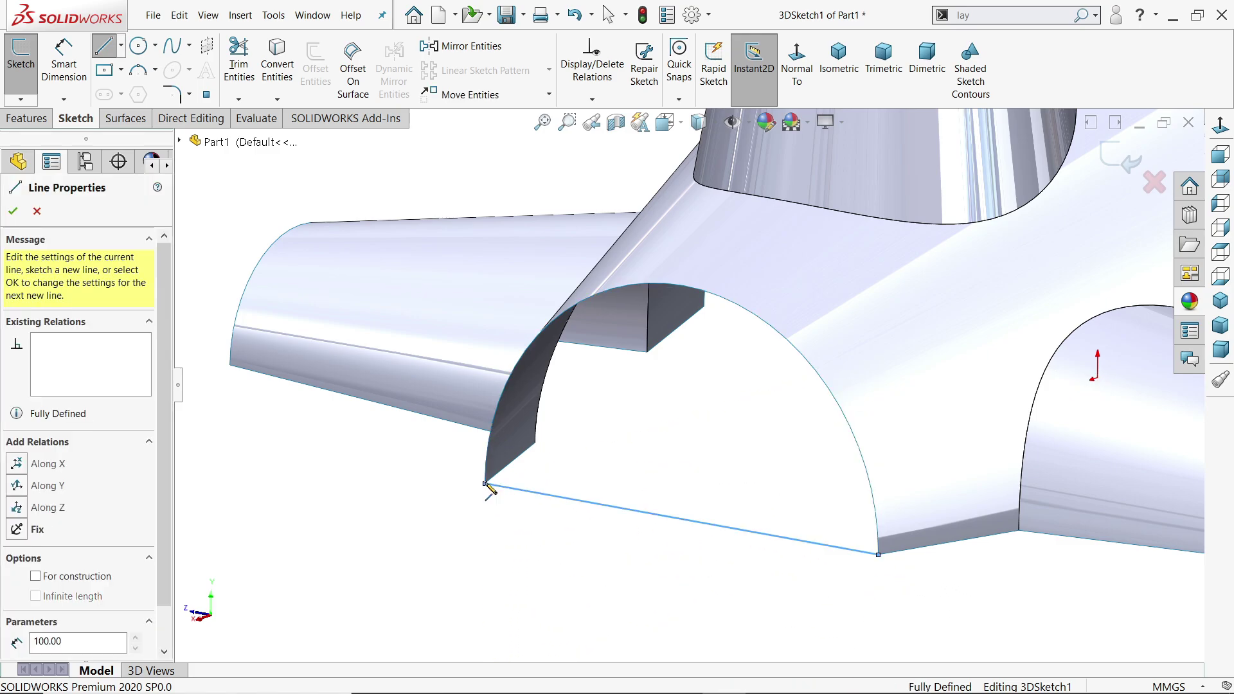
key("Escape")
scroll(700, 392, "up", 2)
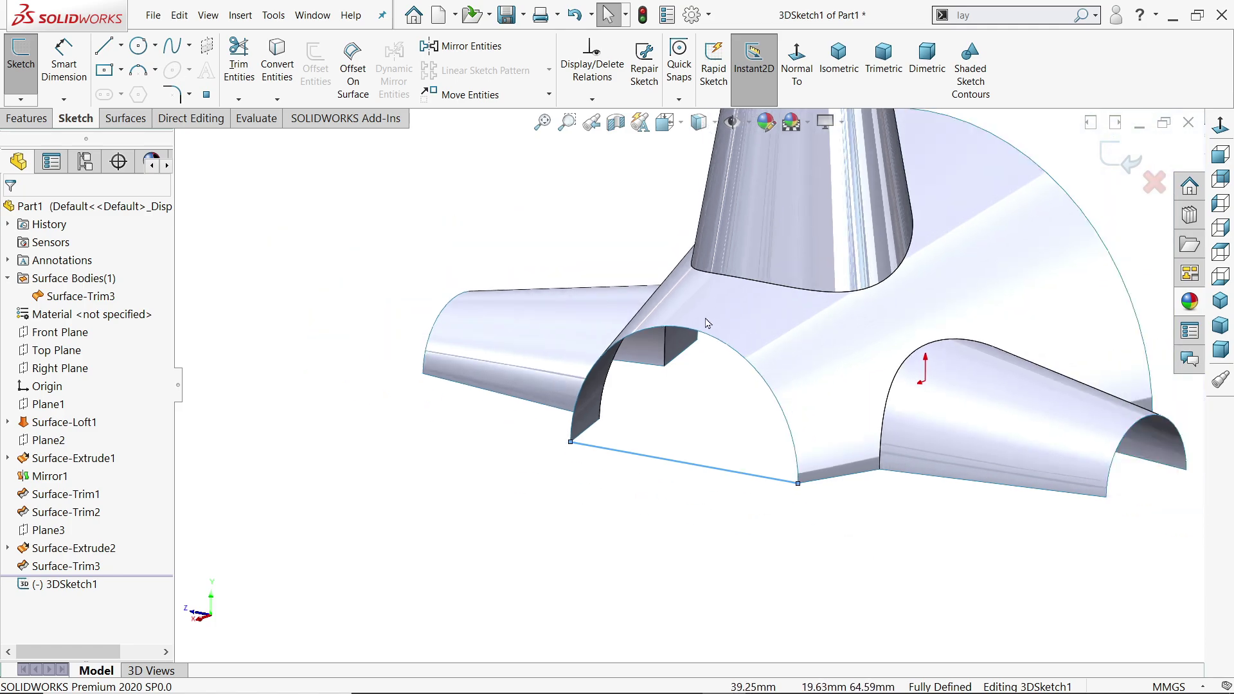
Draw a line in the 3D sketch joining the two lower corners of one side branch's open end.
mouse_move(821, 446)
middle_mouse_down()
mouse_move(730, 474)
mouse_move(667, 435)
mouse_move(814, 586)
middle_mouse_up()
scroll(813, 586, "down", 3)
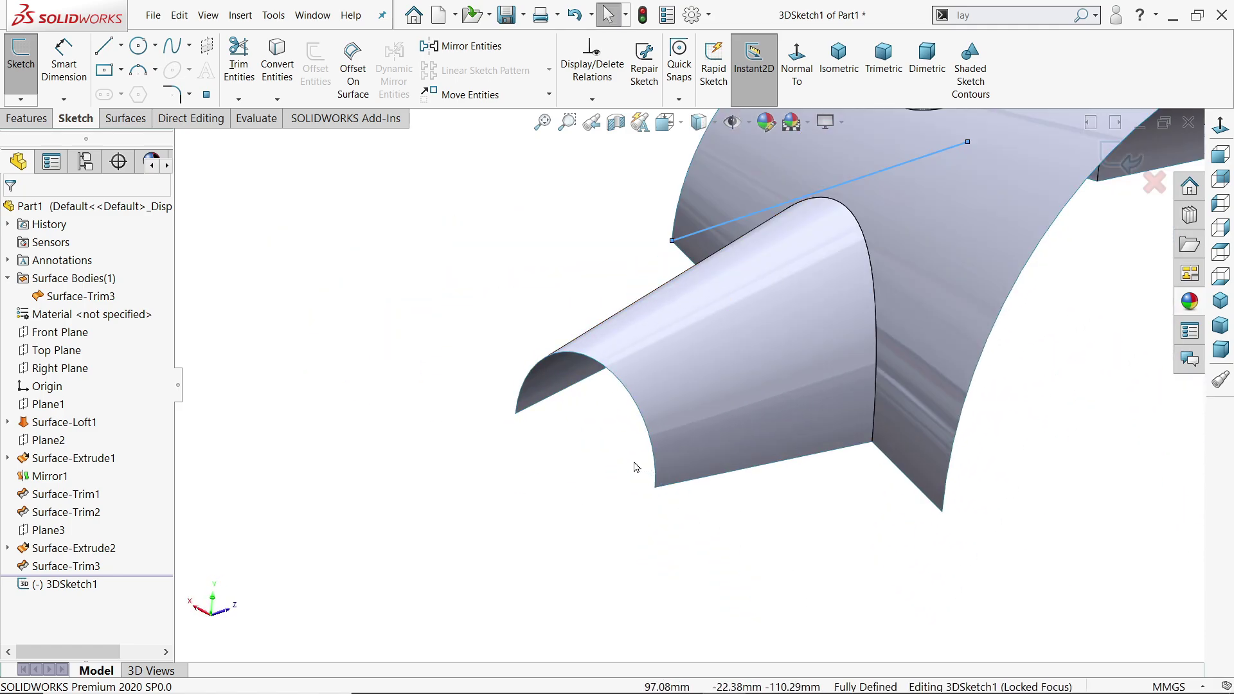
left_click(104, 45)
scroll(597, 460, "down", 2)
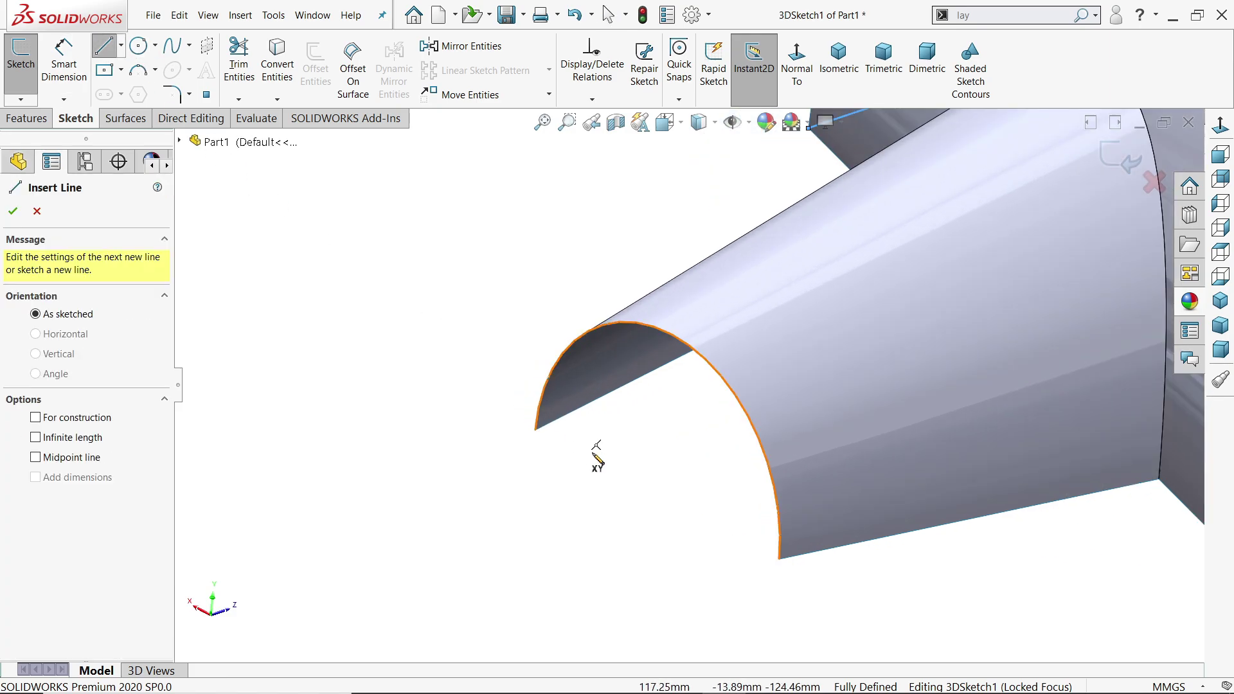
left_click(535, 430)
left_click(779, 558)
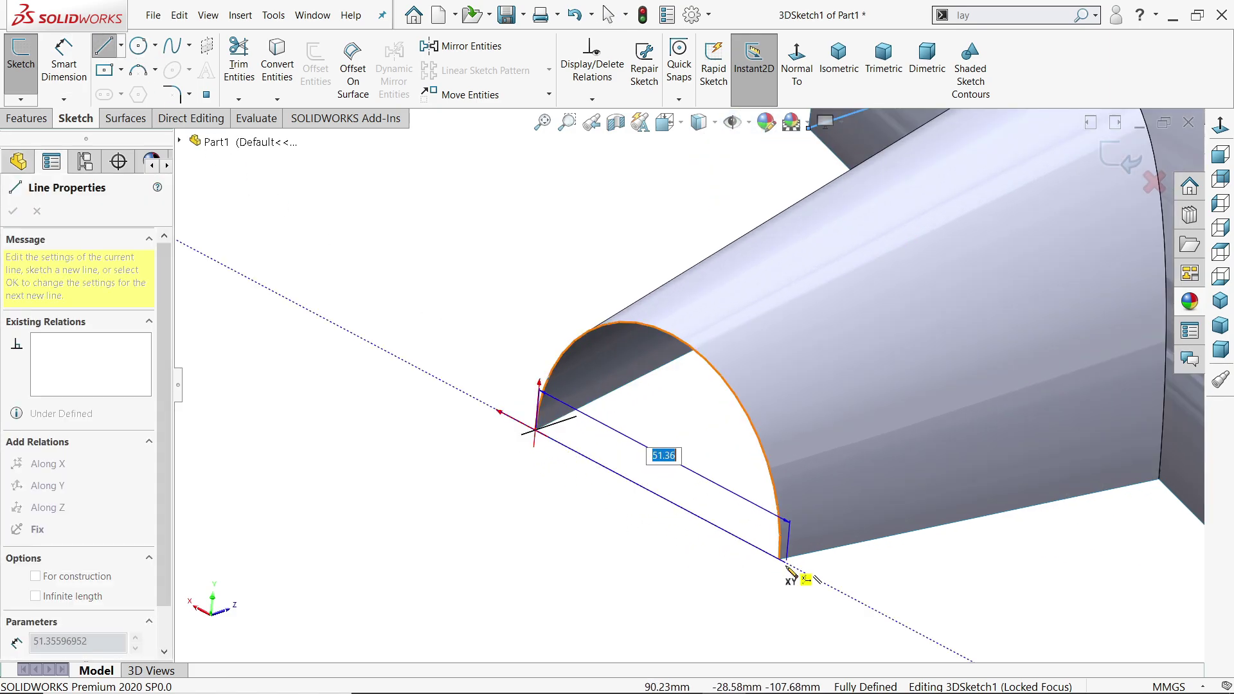
key("Escape")
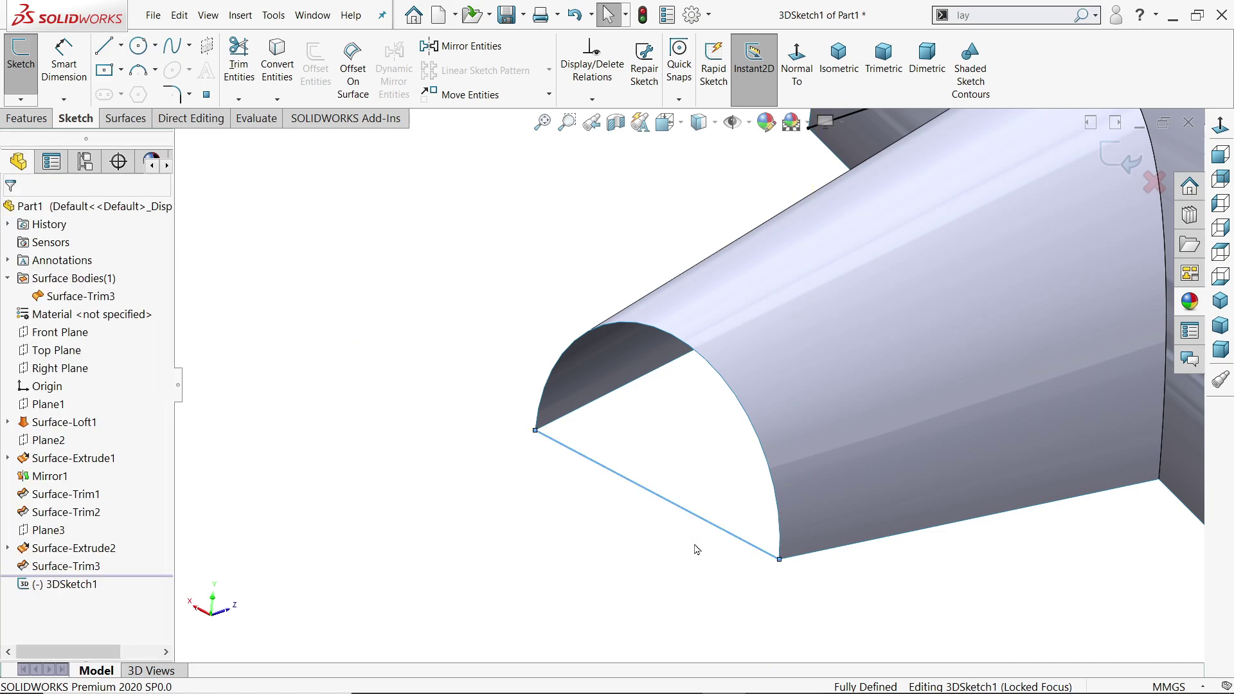
Draw a line in the 3D sketch joining the two lower corners of the body's larger open end.
key("l")
scroll(557, 531, "up", 4)
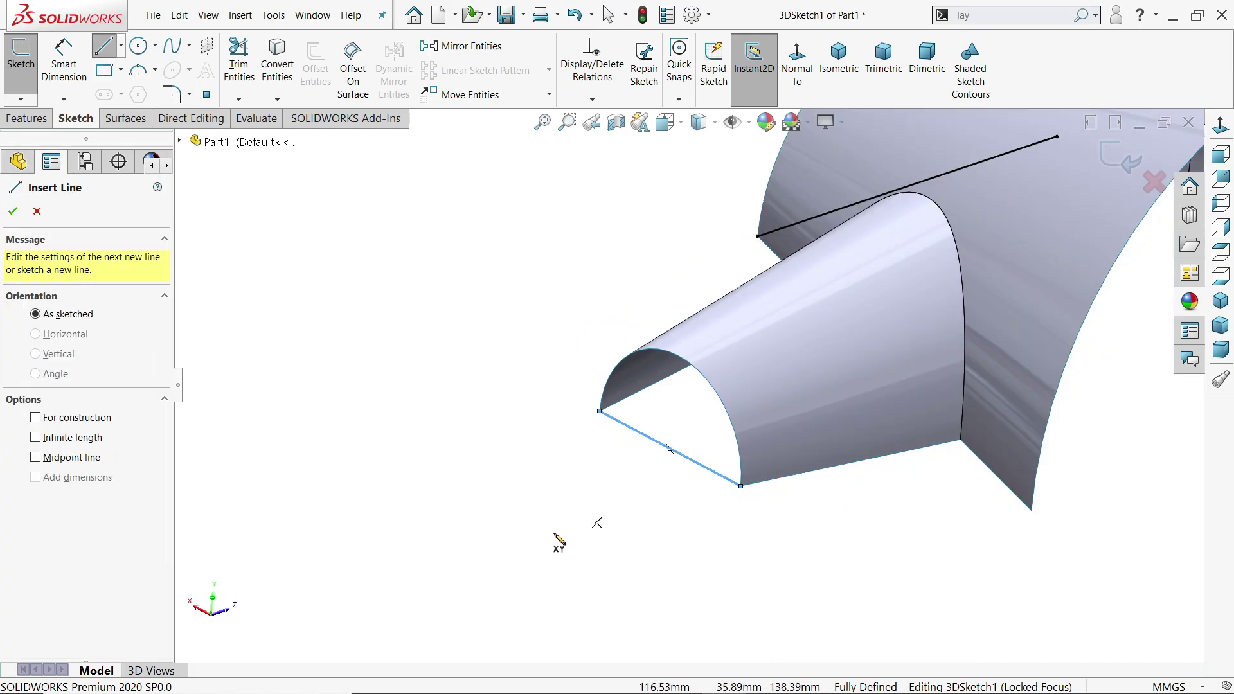
scroll(1142, 302, "down", 2)
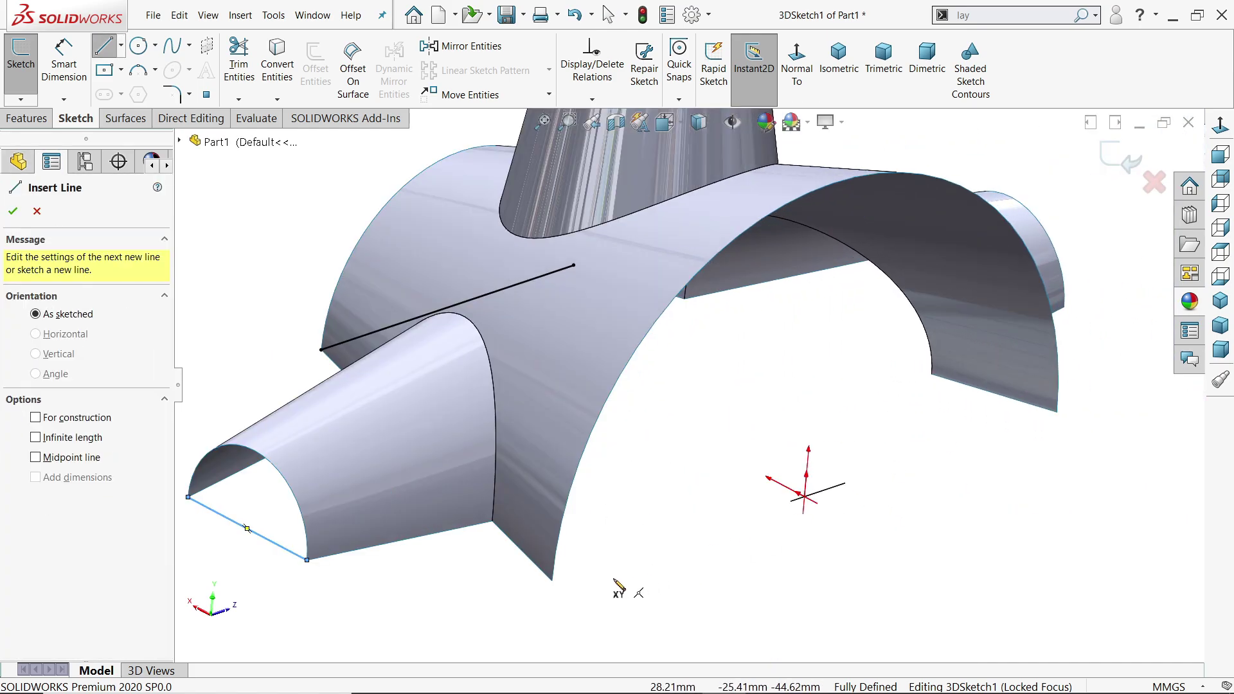
left_click(552, 581)
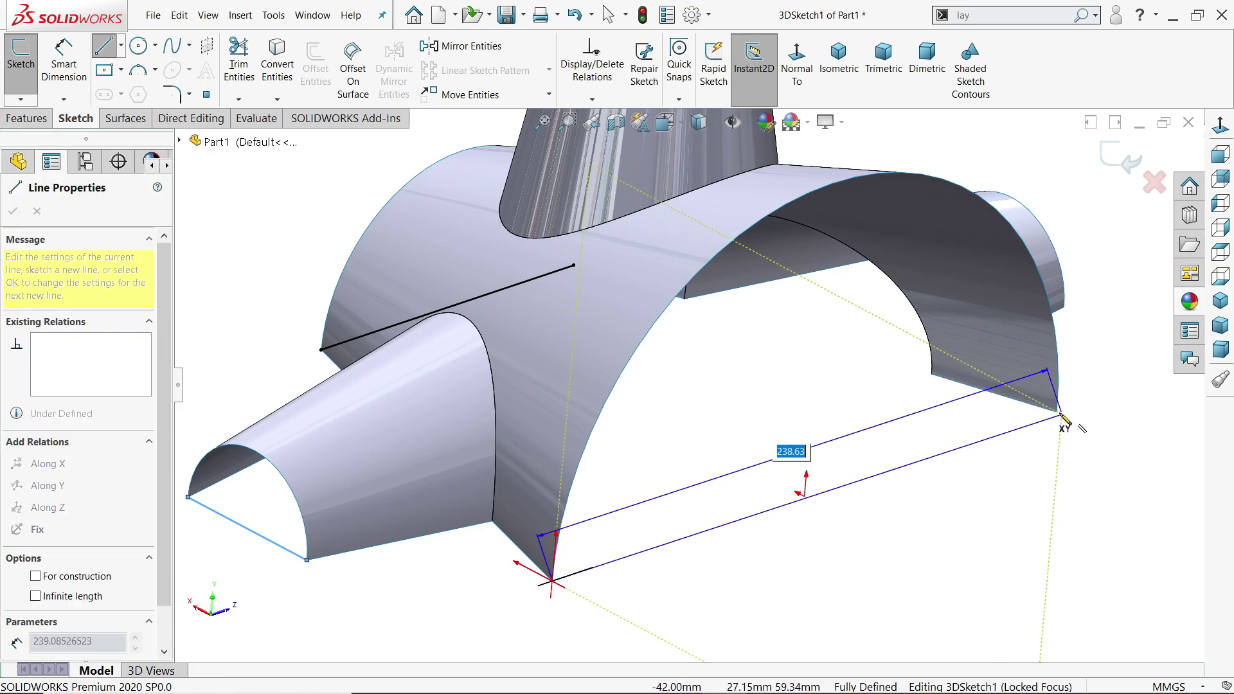
key("Escape")
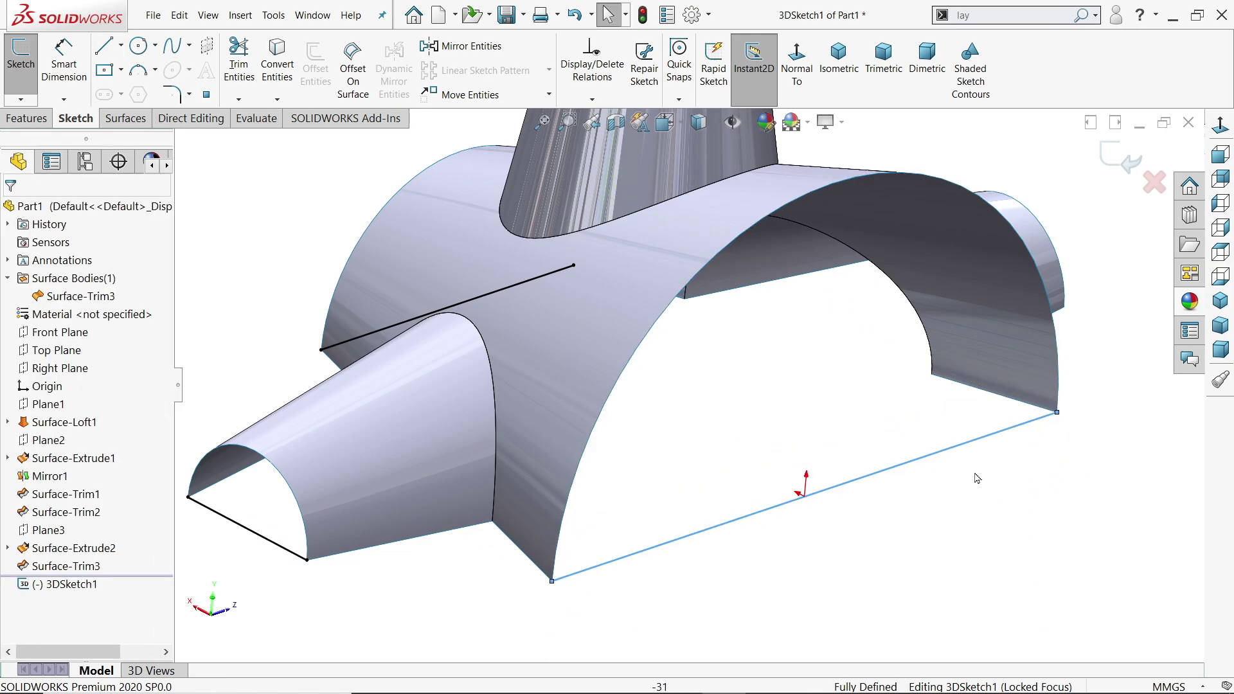
Draw a line in the 3D sketch joining the lower corners of the opposite side branch's open end.
scroll(976, 478, "up", 4)
middle_click_drag(976, 477, 824, 450)
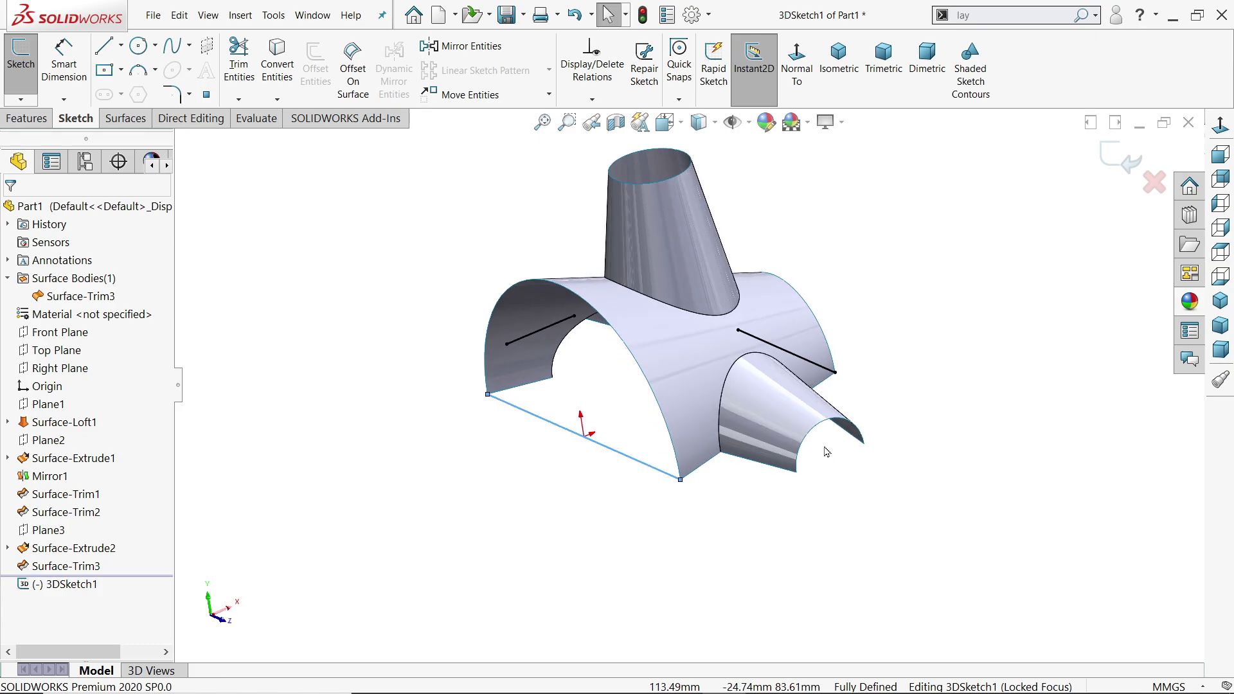
scroll(771, 458, "down", 4)
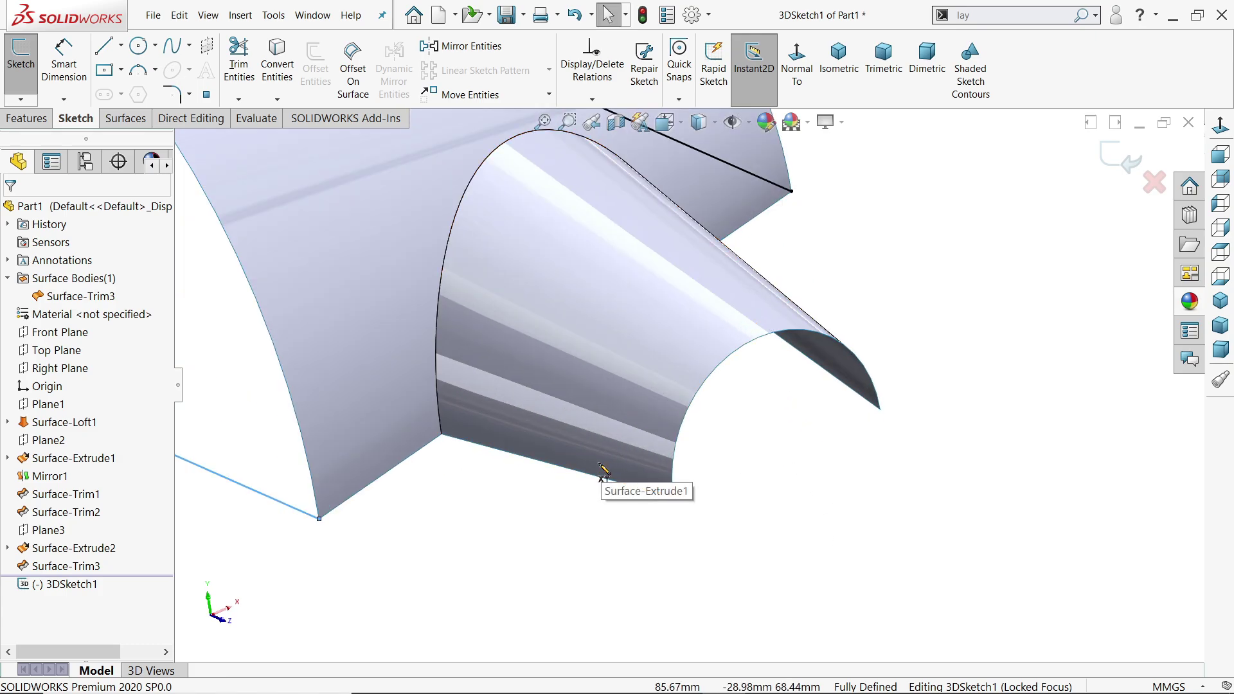
key("l")
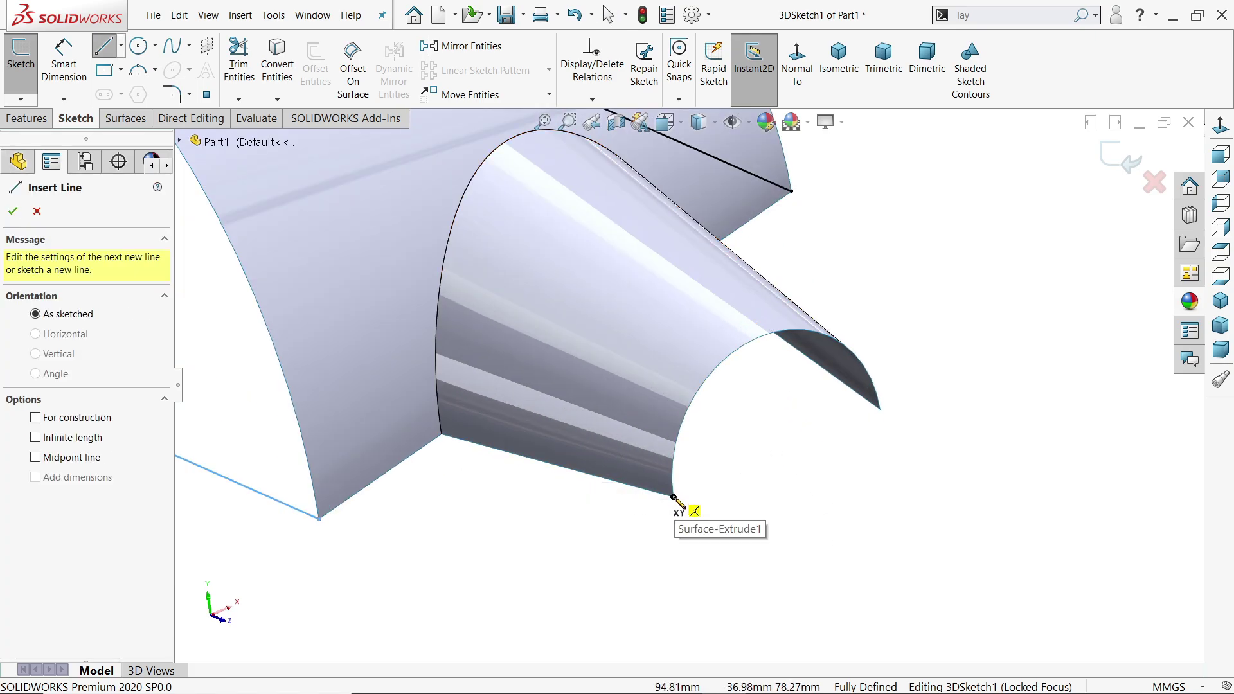
left_click(674, 497)
left_click(880, 409)
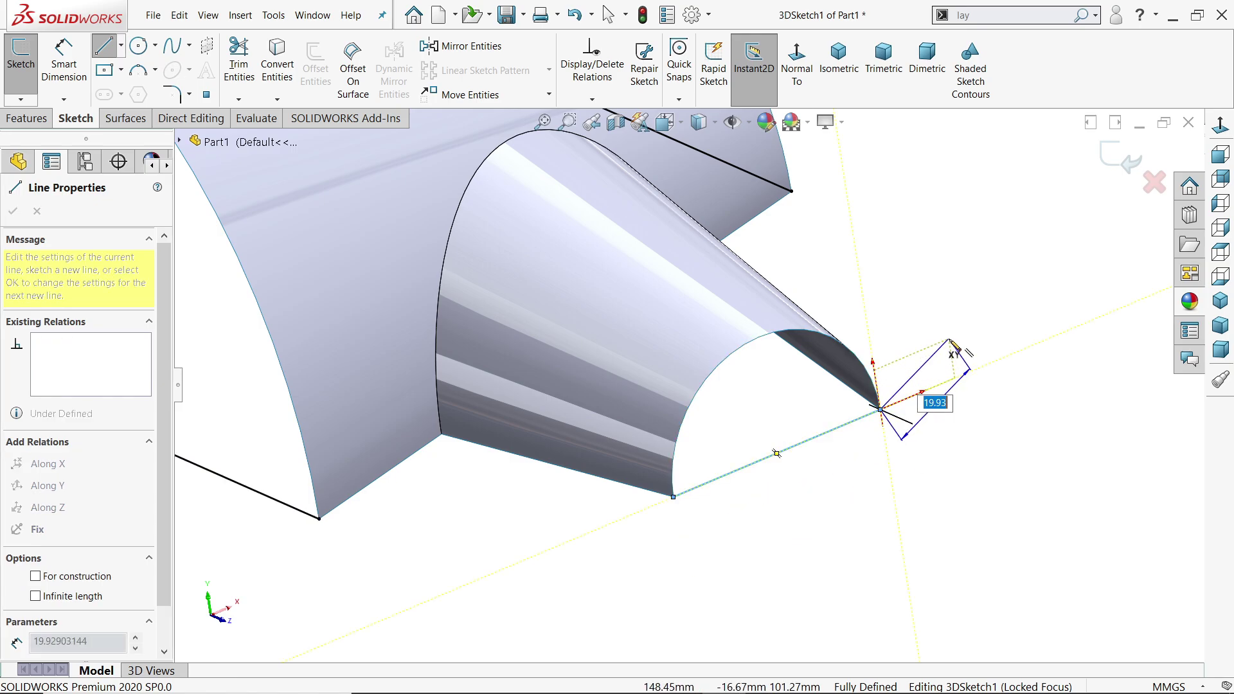
right_click(949, 339)
left_click(974, 350)
Exit the 3D sketch with the four lines across the open ends.
scroll(879, 408, "up", 6)
middle_click_drag(879, 408, 776, 371)
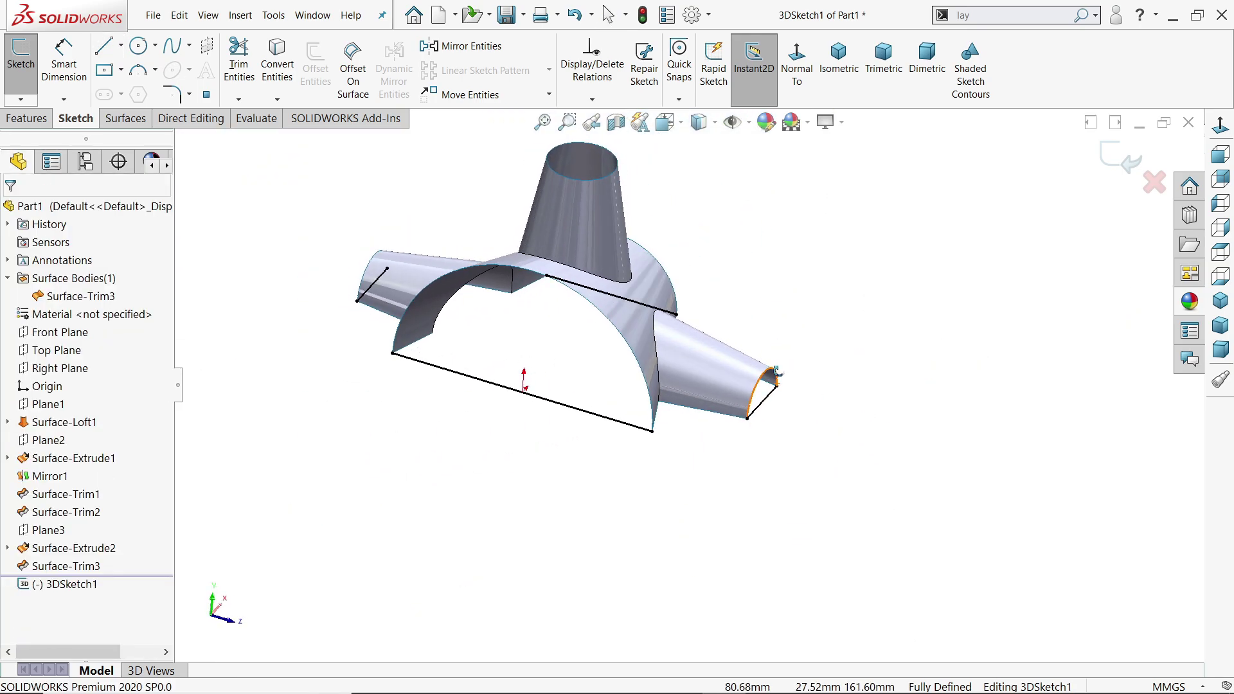
scroll(651, 321, "down", 3)
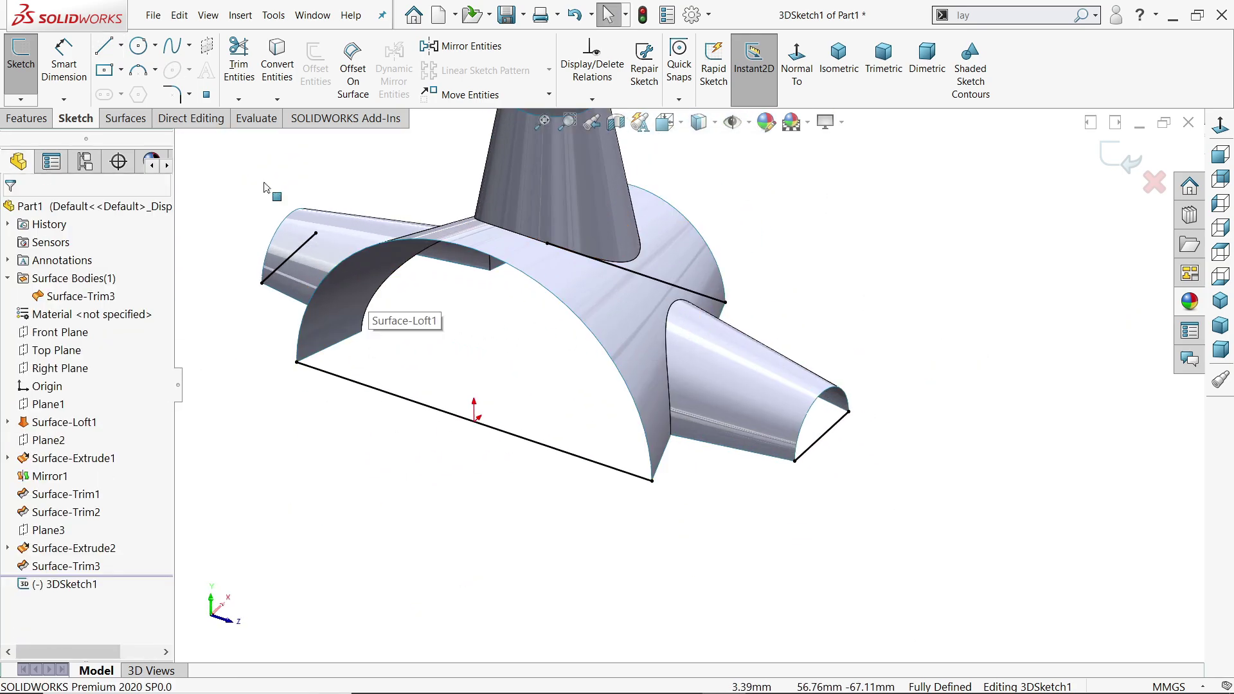
left_click(126, 118)
left_click(1120, 158)
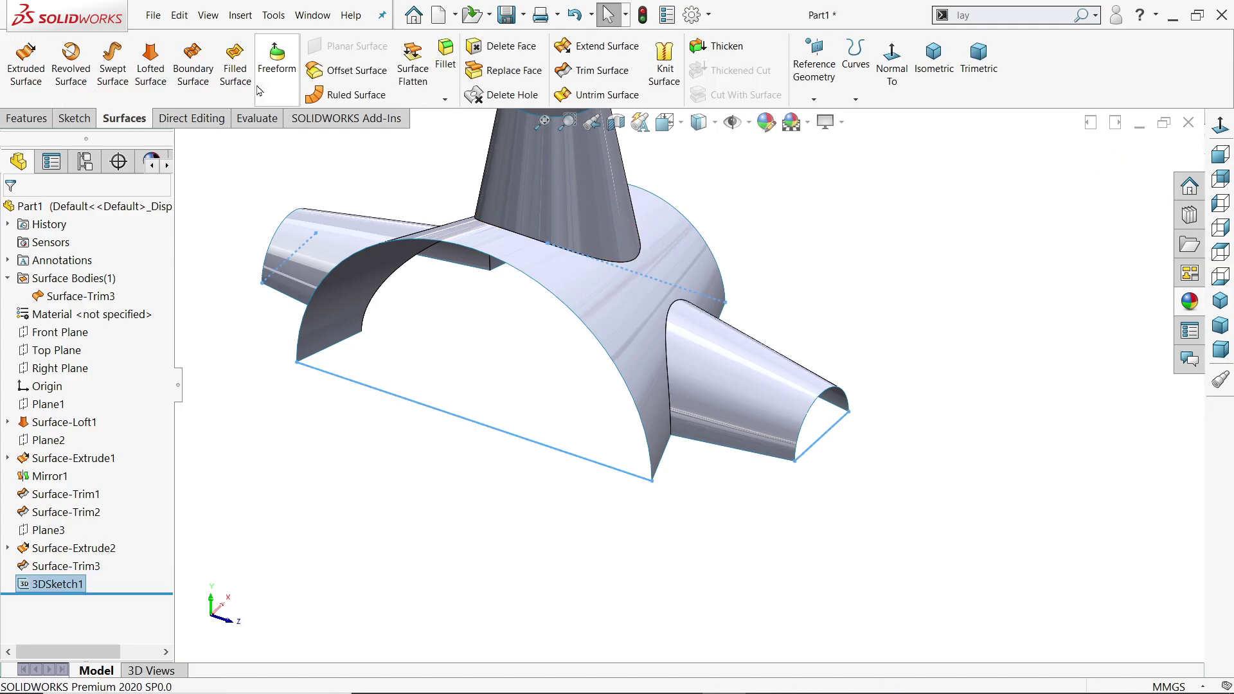
Close the body's larger open end with a boundary surface, using its arched edge and the sketched line as Direction 1 profiles with tangency None.
left_click(193, 64)
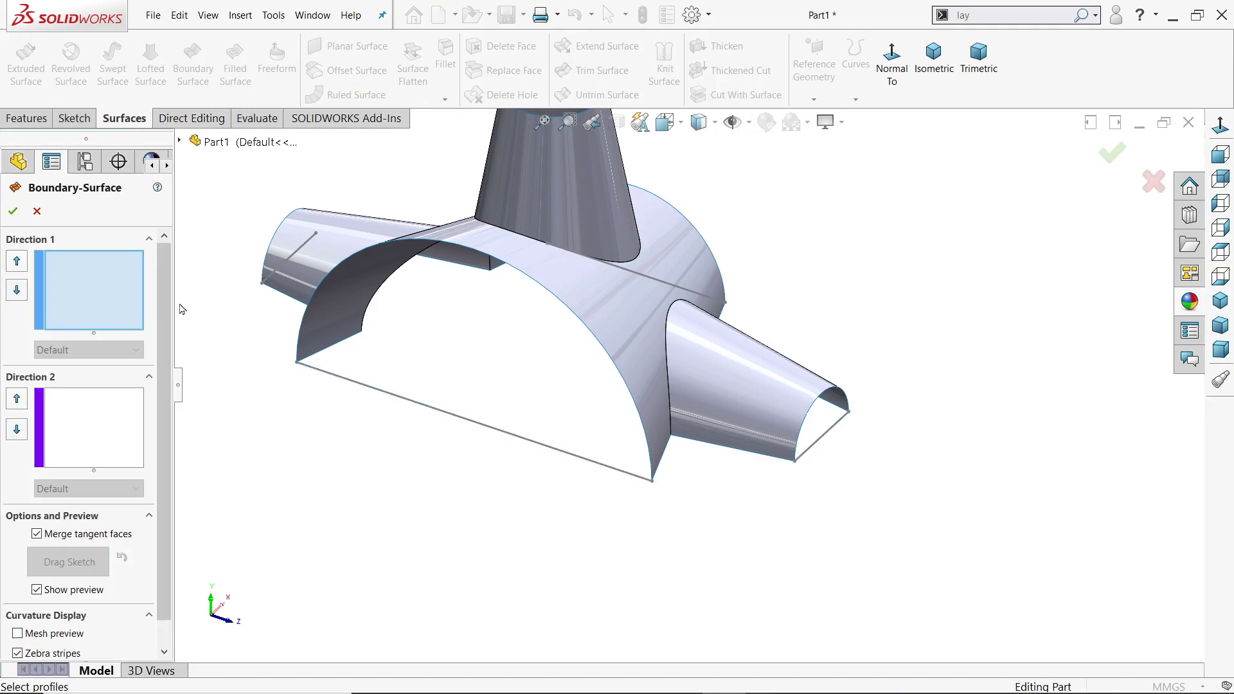
scroll(186, 312, "down", 2)
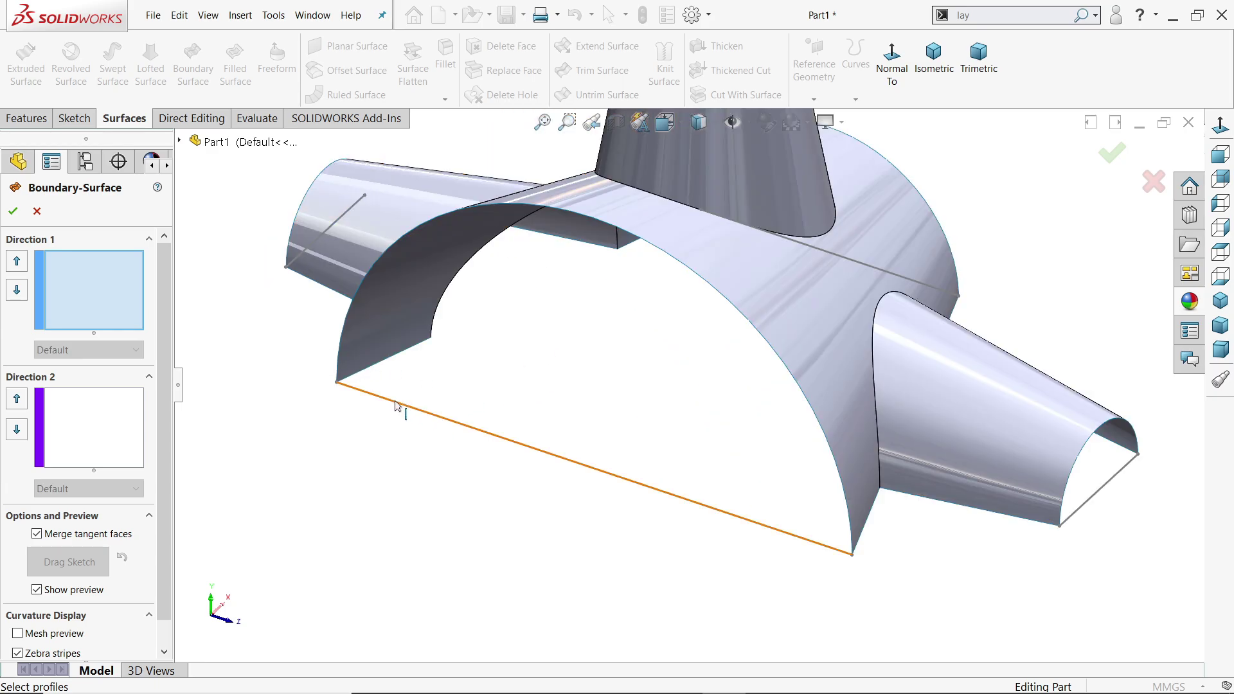
left_click(344, 339)
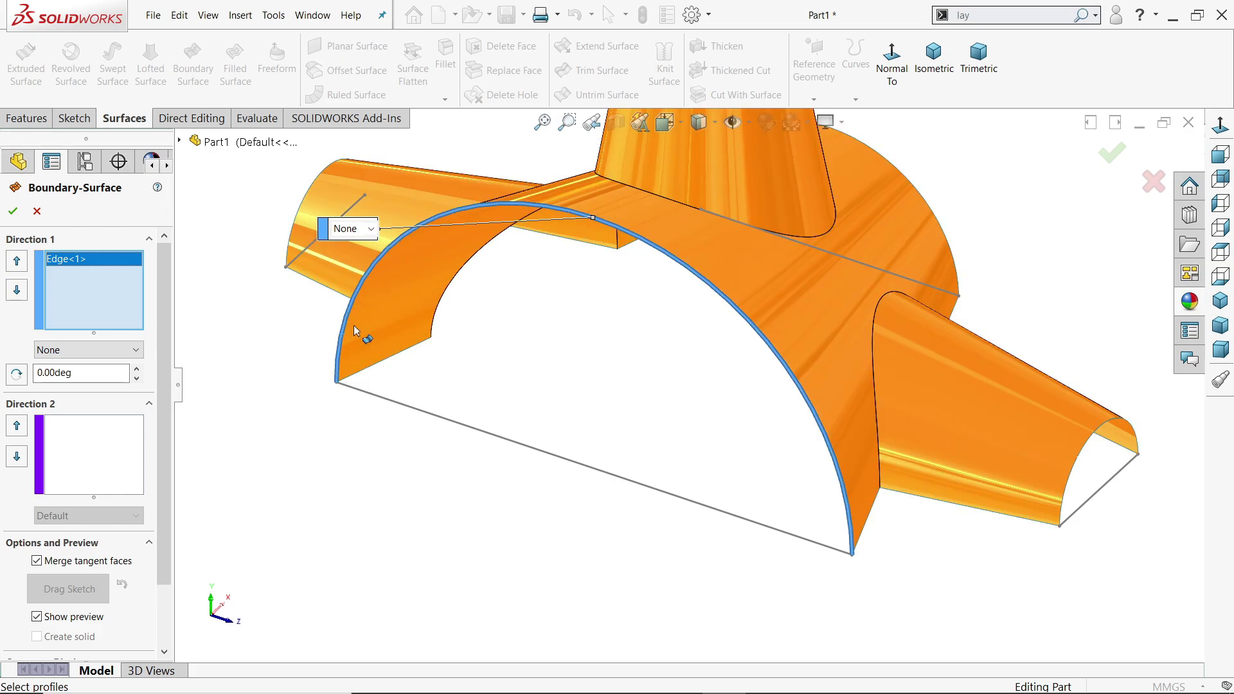
left_click(455, 426)
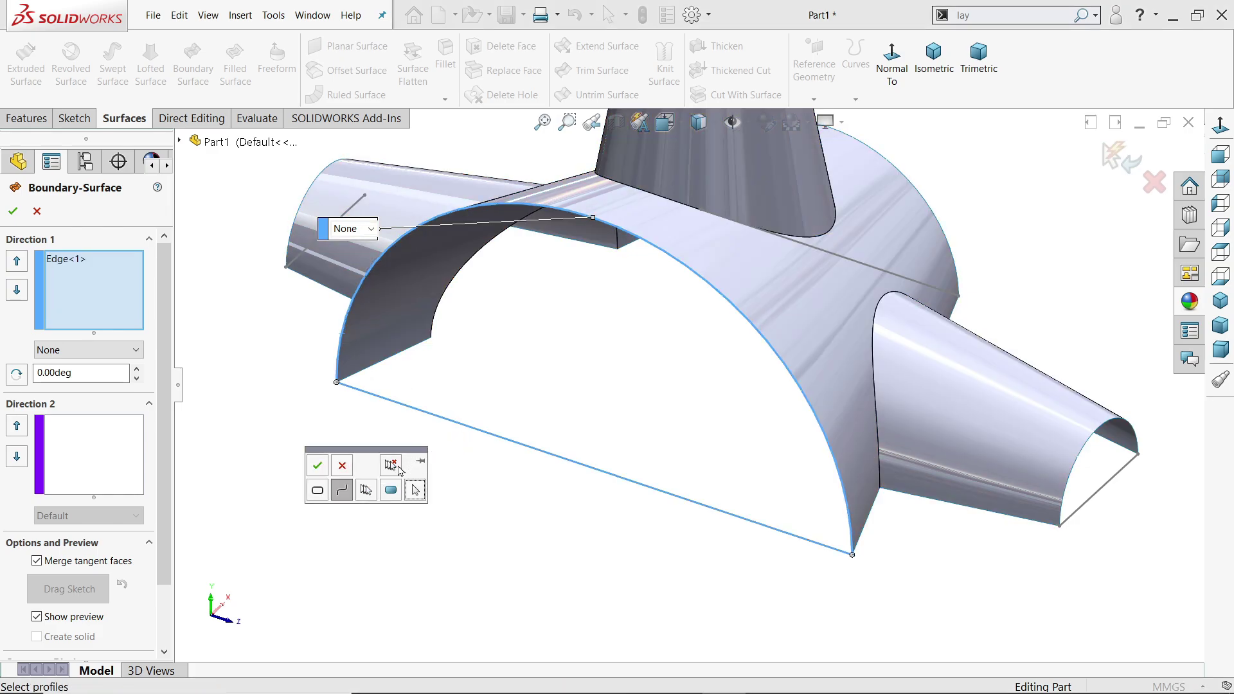
left_click(345, 491)
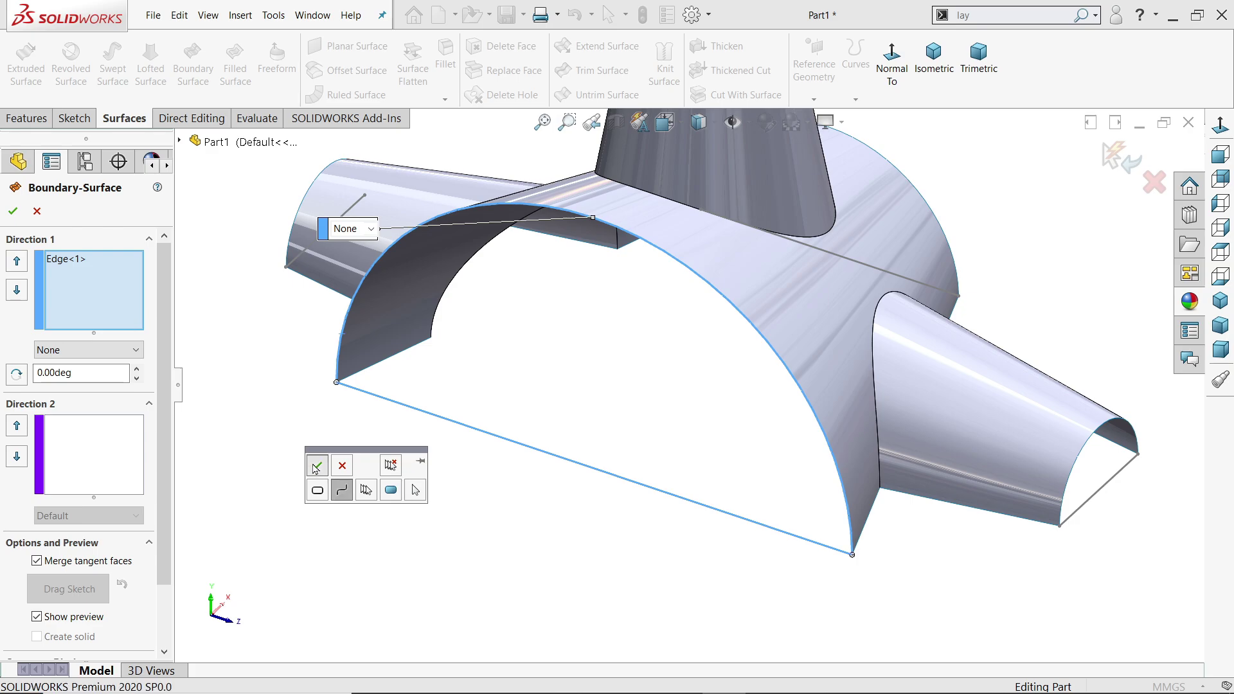
left_click(317, 465)
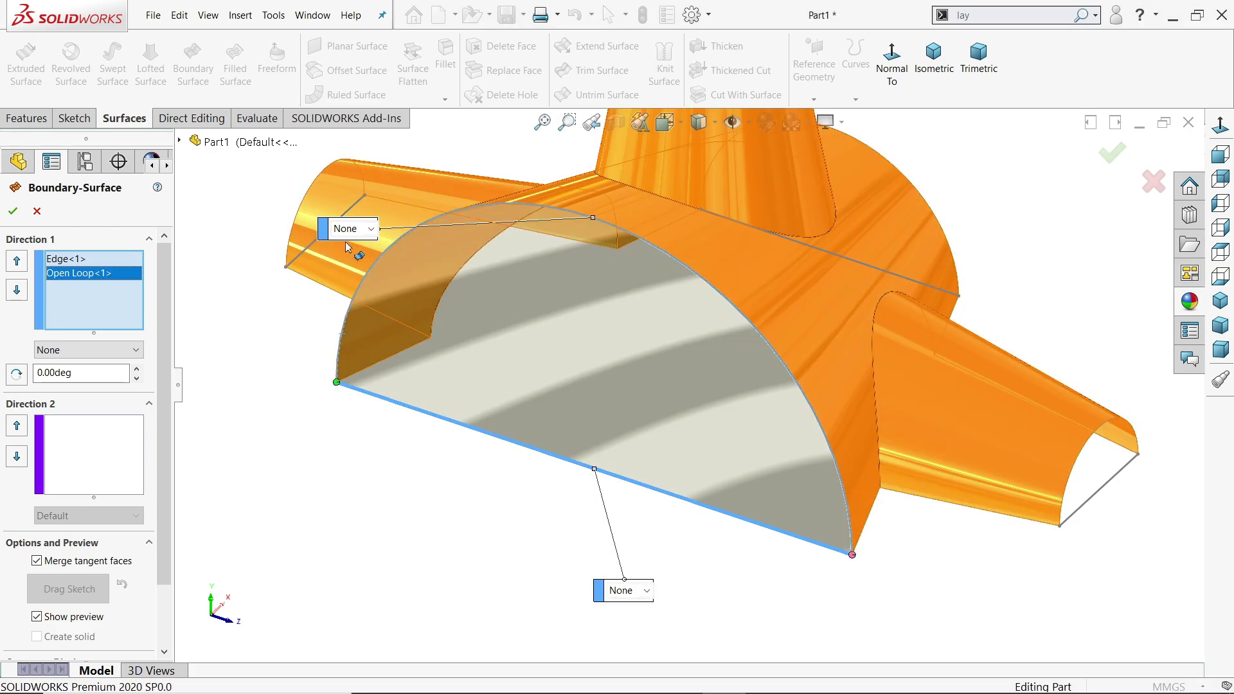
left_click(347, 230)
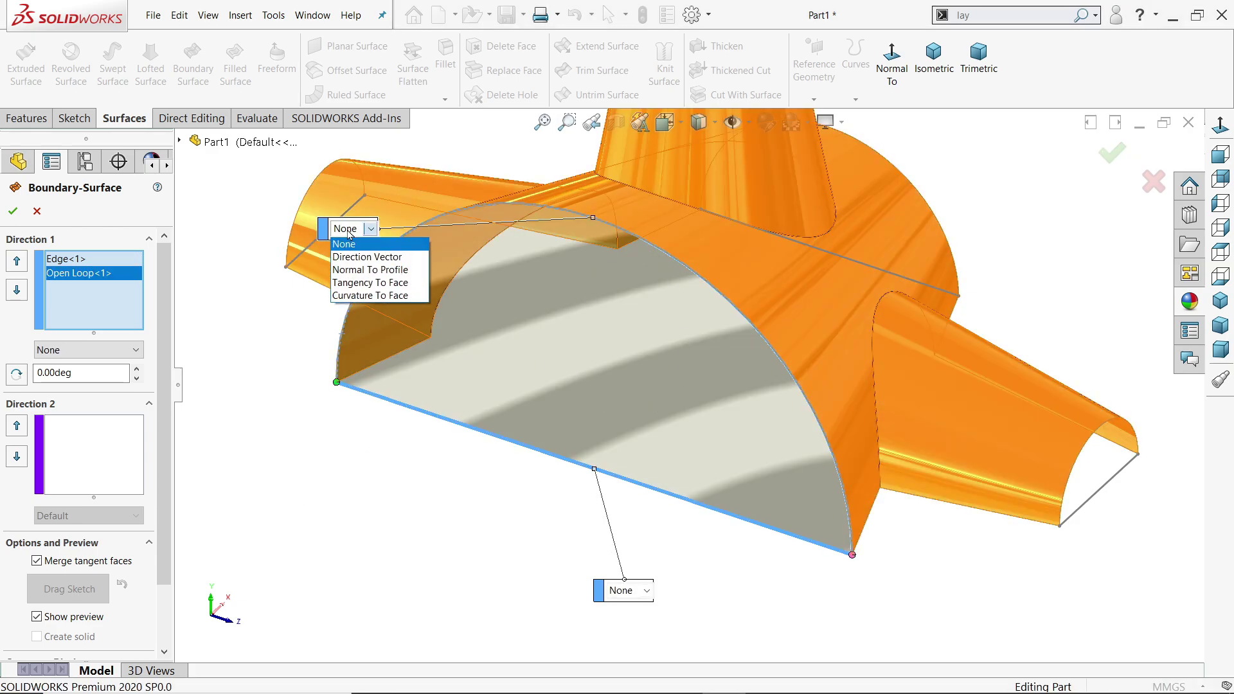
left_click(352, 501)
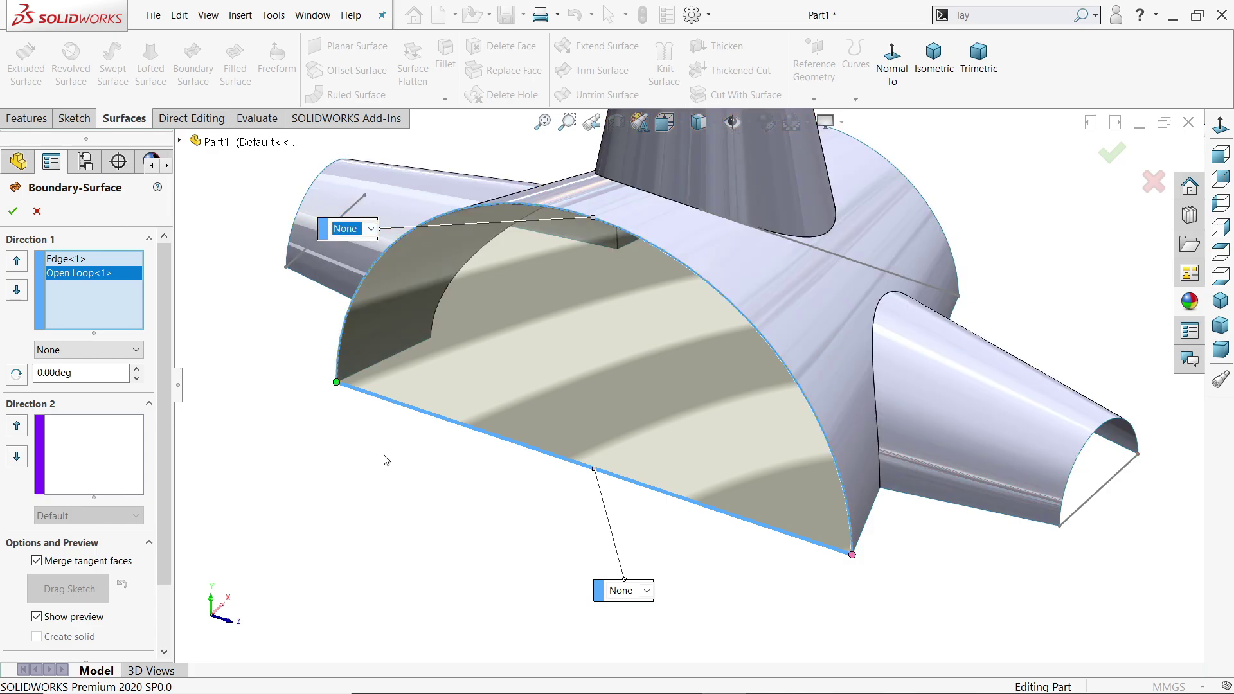
left_click(12, 212)
Start a second Boundary Surface and show 3DSketch1, absorbed in the first boundary surface, so its lines can be picked.
scroll(928, 457, "down", 3)
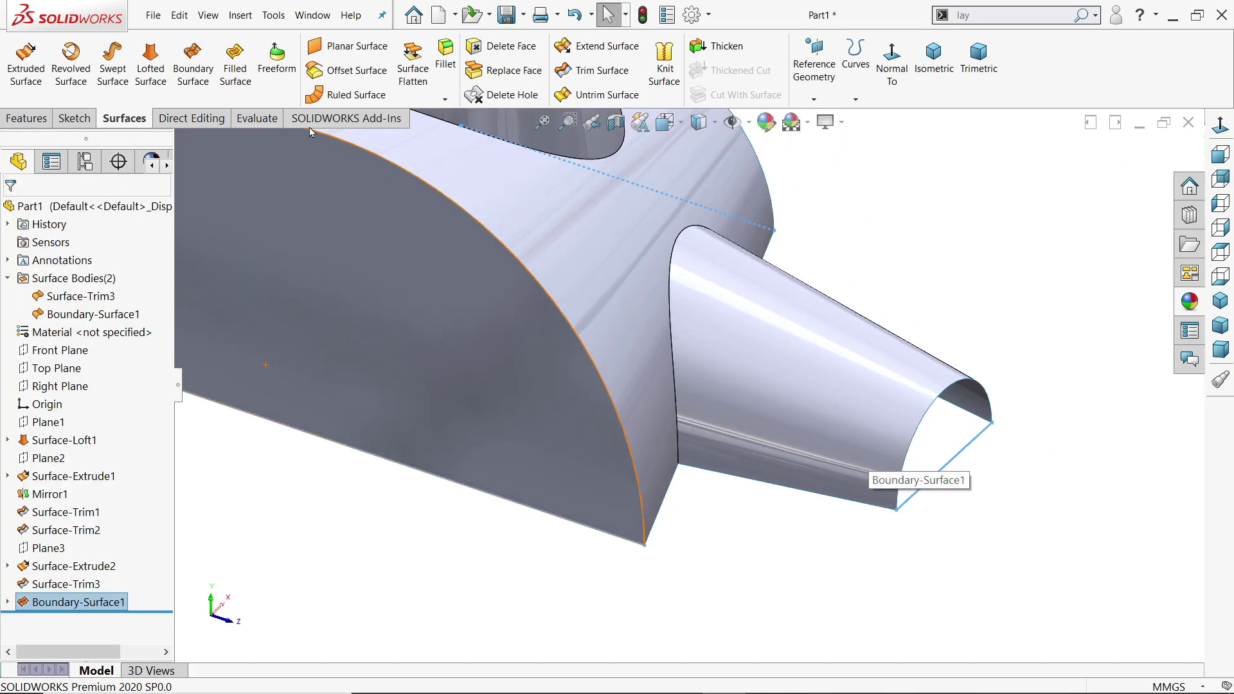
left_click(193, 67)
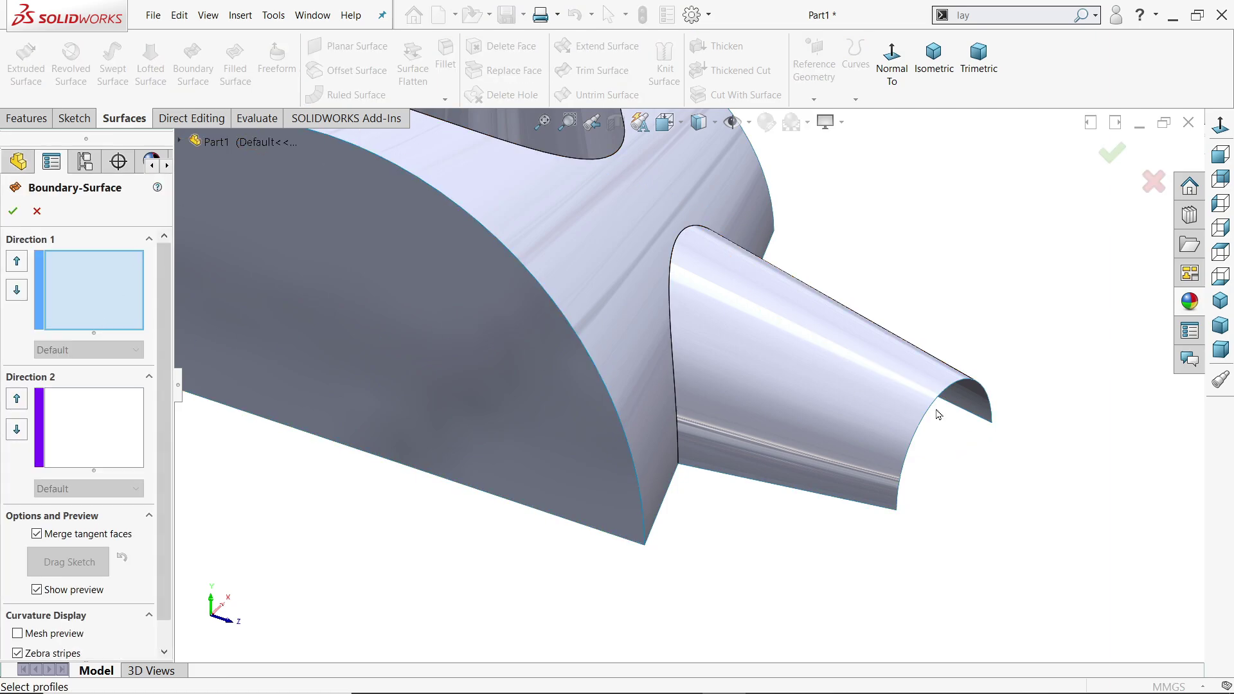
left_click(180, 140)
left_click(195, 537)
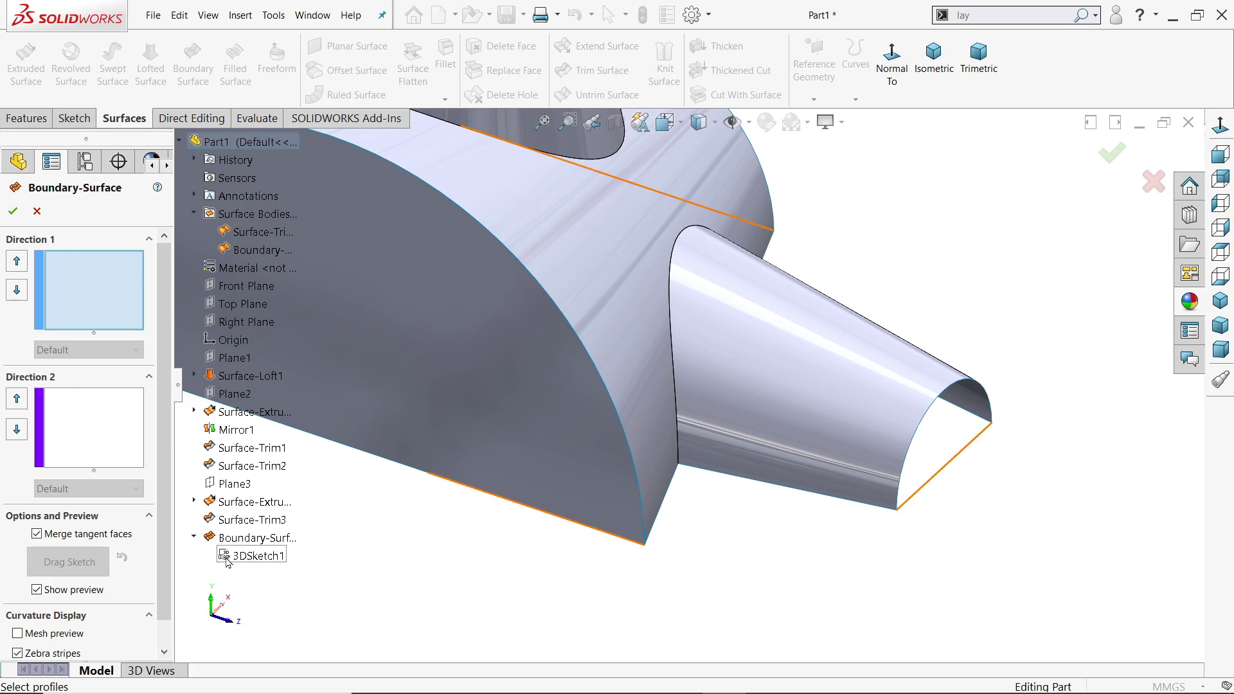
right_click(233, 554)
left_click(255, 581)
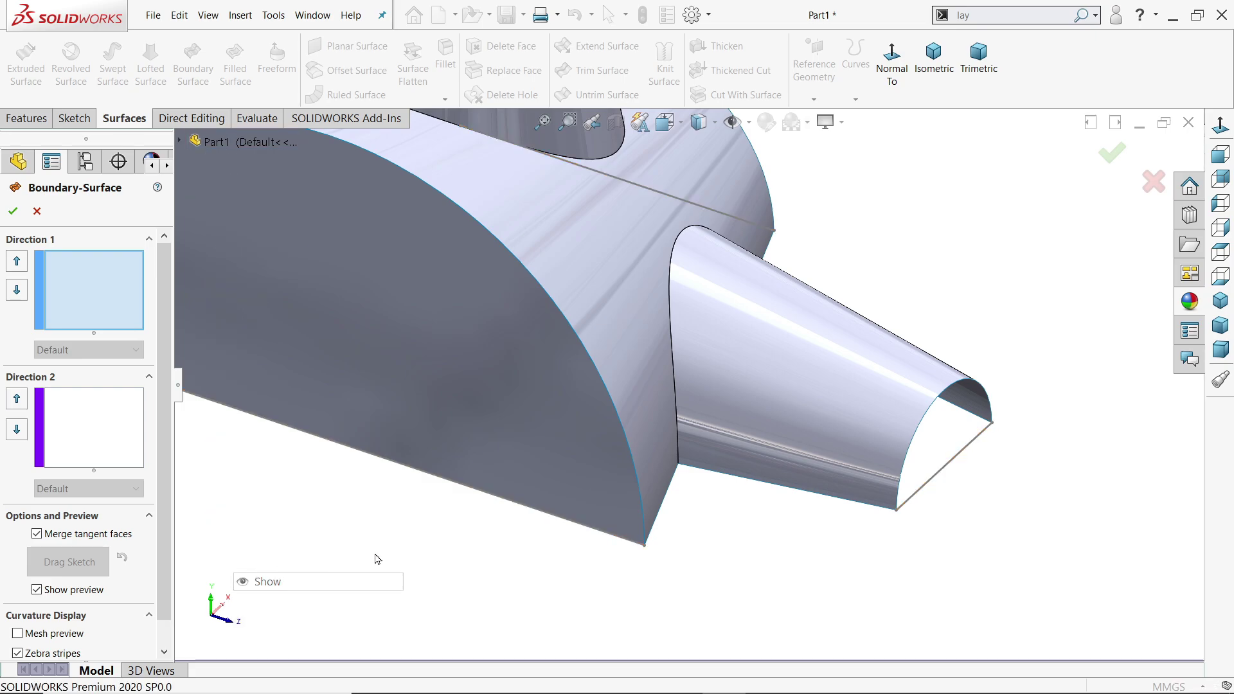
Create the boundary surface across the nearby side branch's open end from its arched edge and the sketched line as an open loop.
scroll(936, 507, "up", 2)
scroll(887, 418, "down", 4)
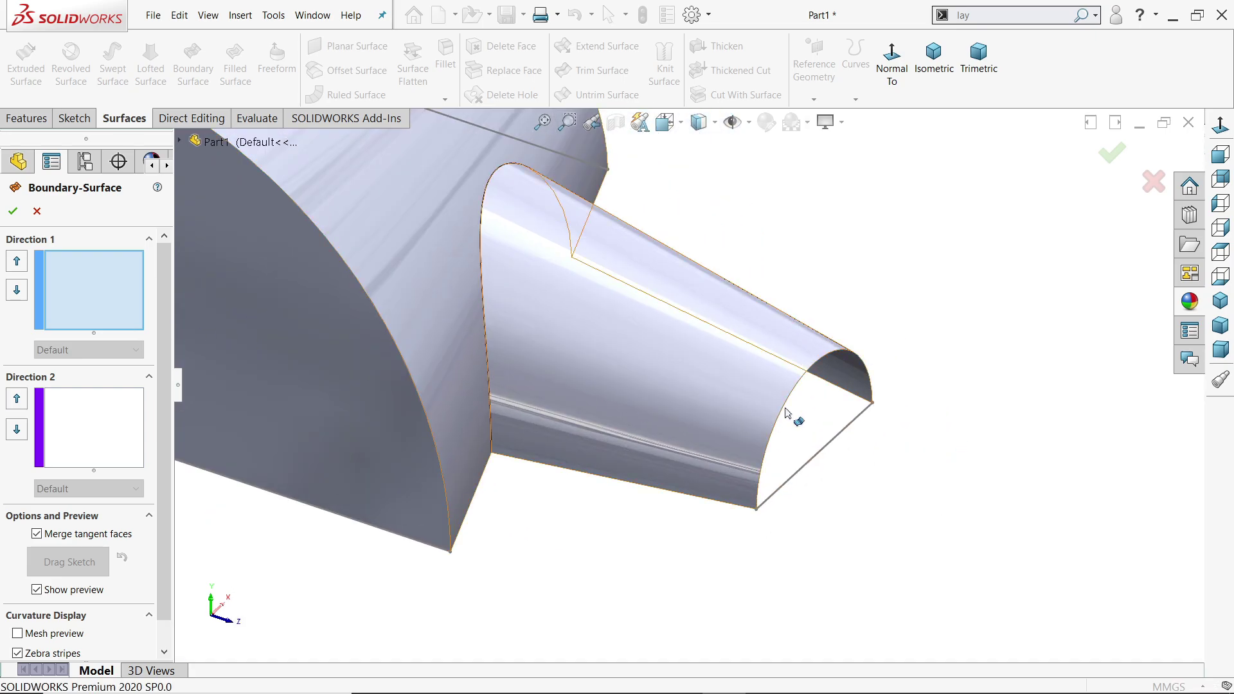
left_click(784, 438)
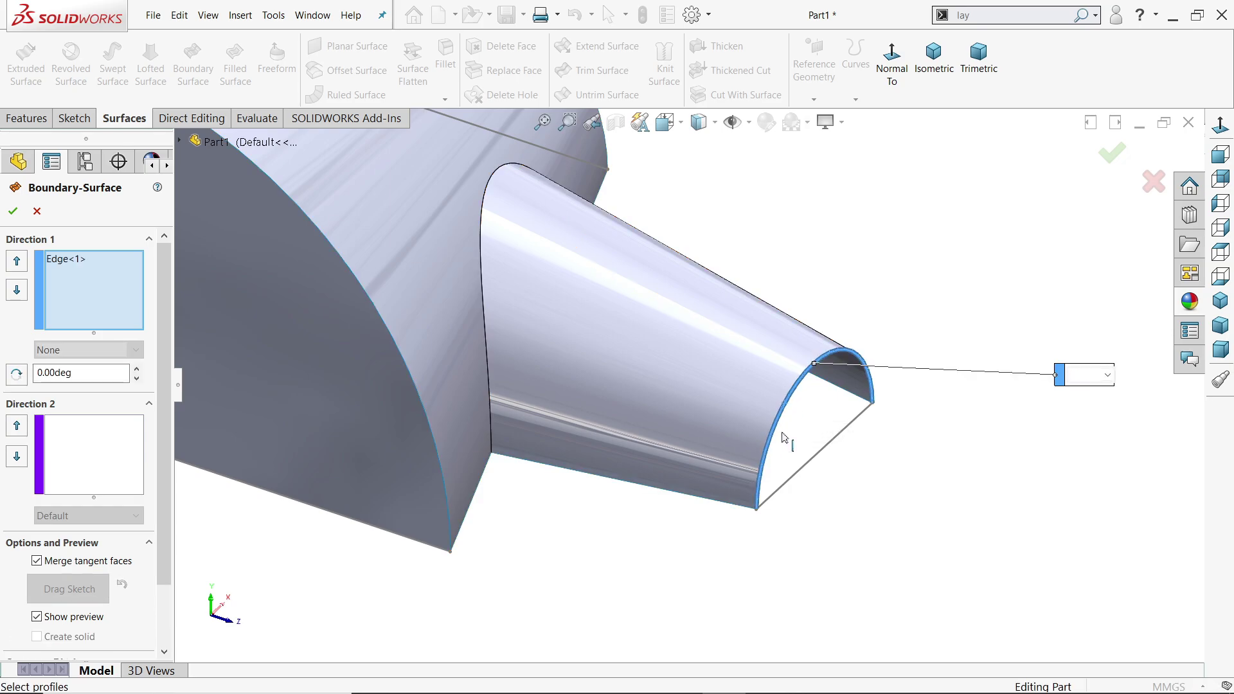
left_click(807, 471)
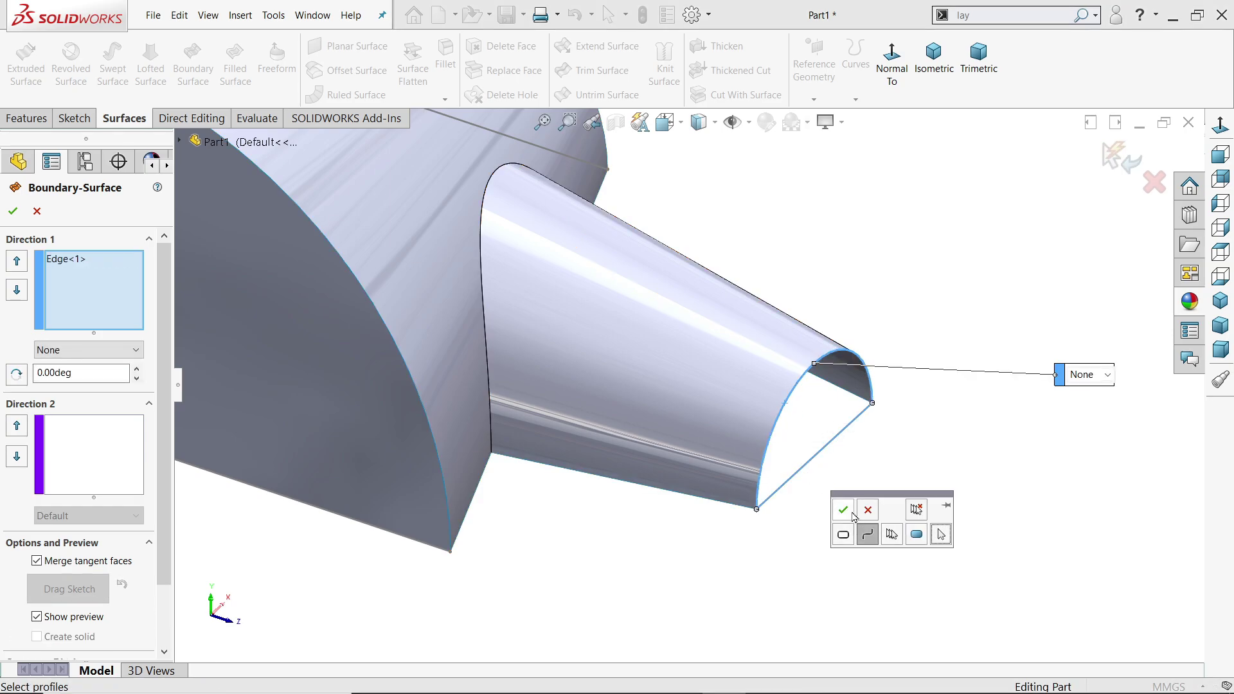
left_click(844, 511)
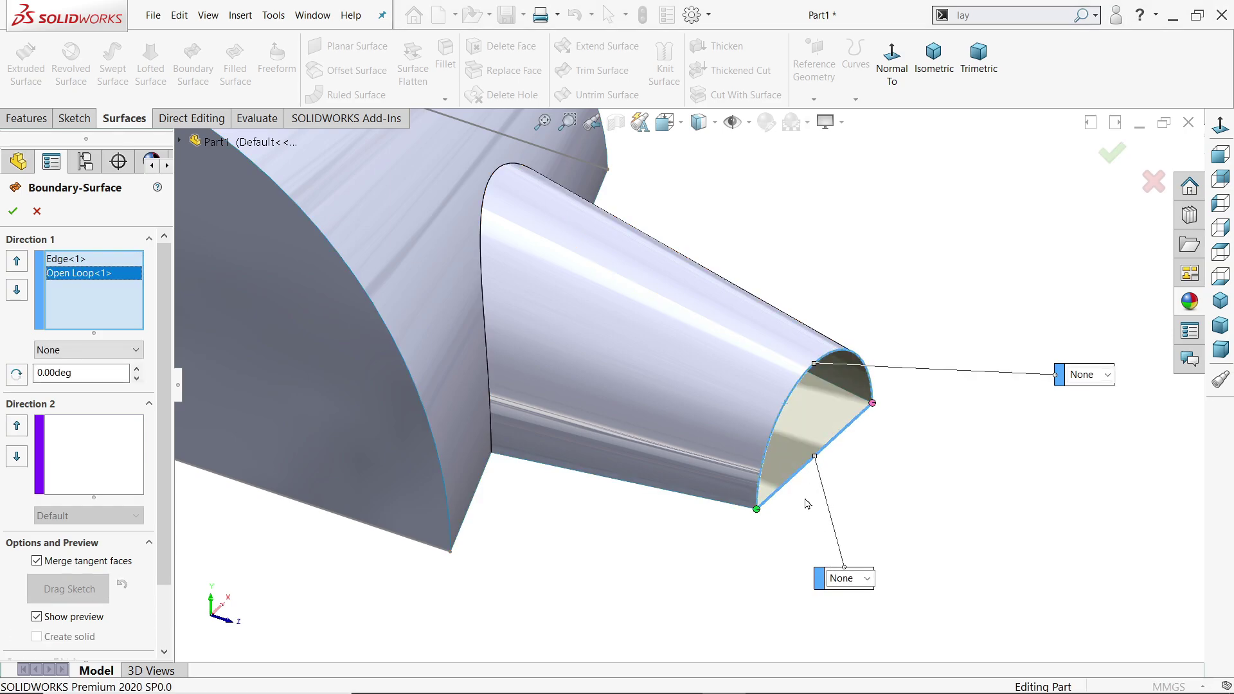
left_click(14, 213)
Close the opposite side branch's open end with a boundary surface, using its arched edge and the sketched line as Direction 1 profiles.
scroll(558, 328, "up", 6)
scroll(338, 260, "down", 3)
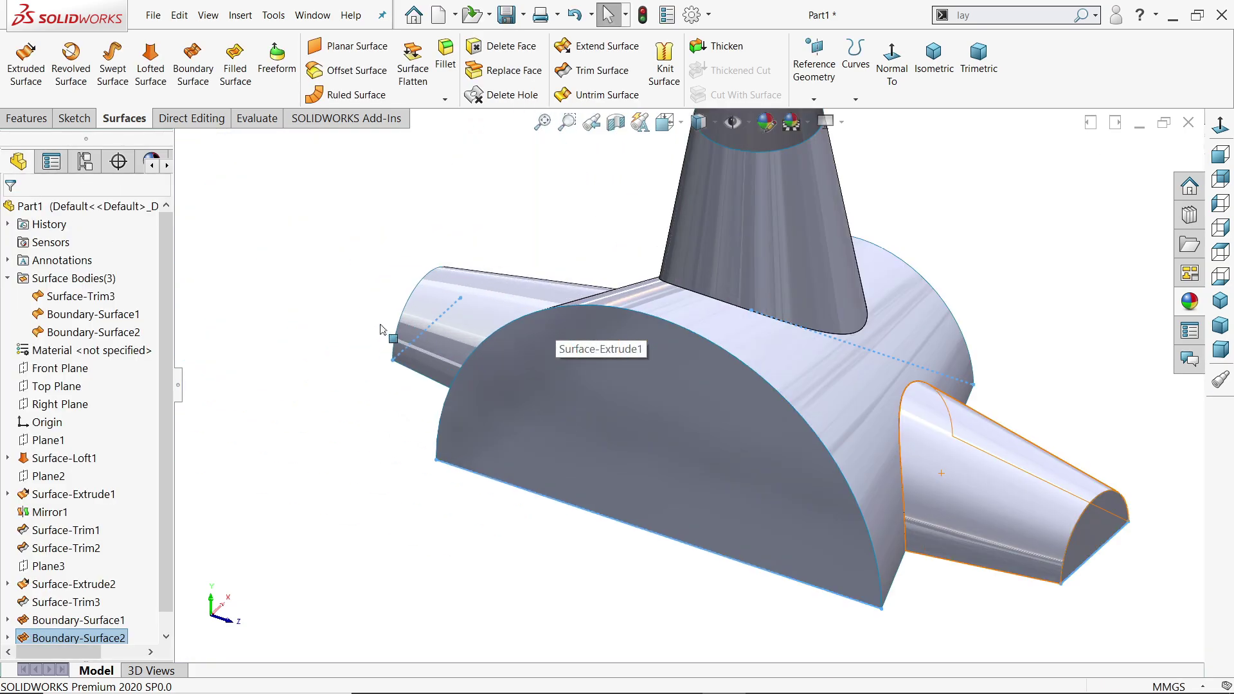
middle_click_drag(383, 330, 501, 359)
scroll(383, 306, "down", 4)
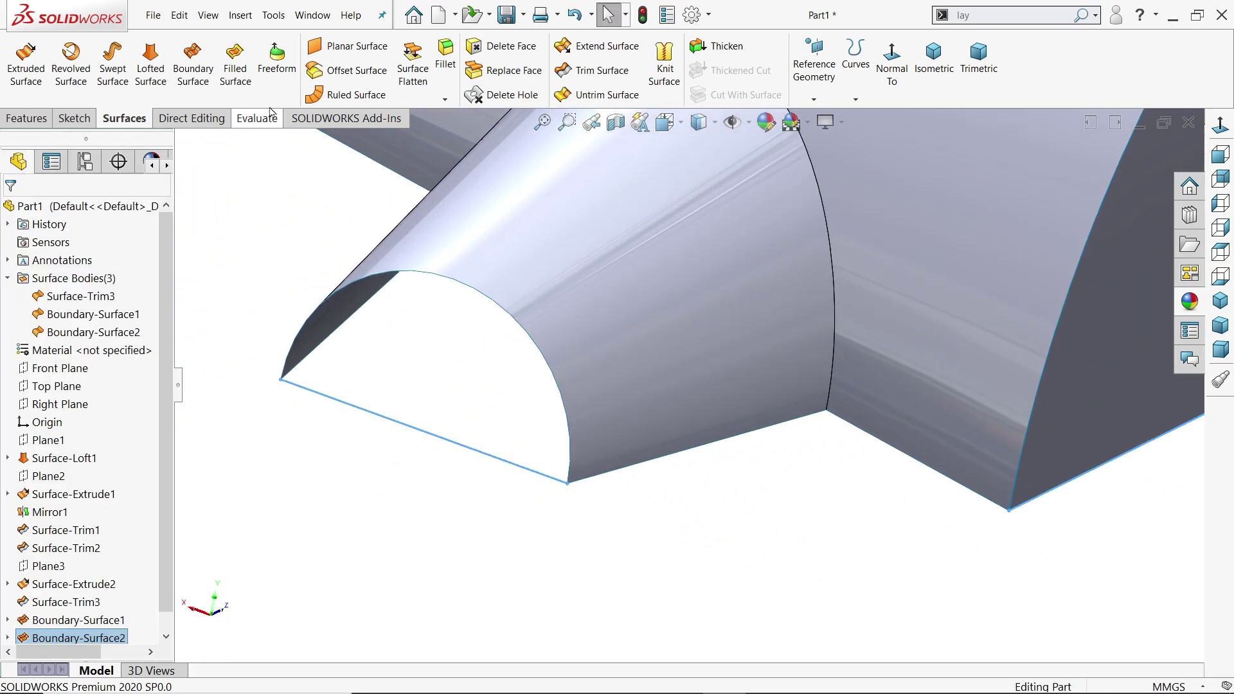
left_click(193, 64)
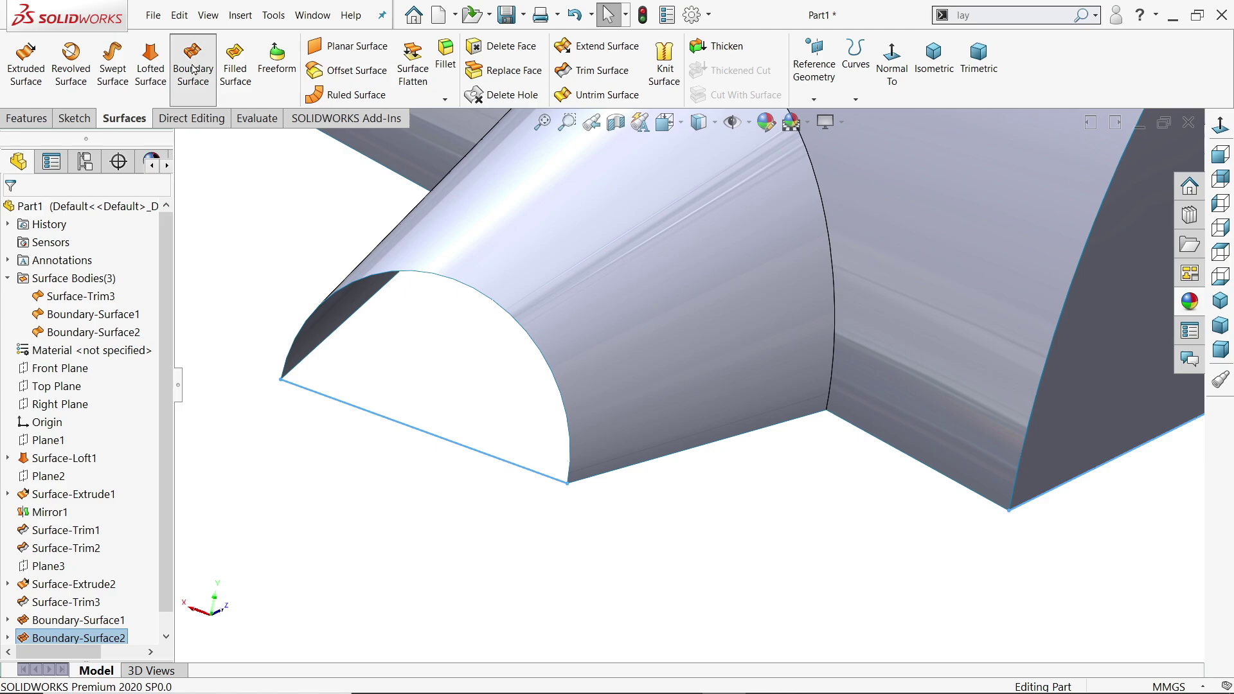
left_click(315, 316)
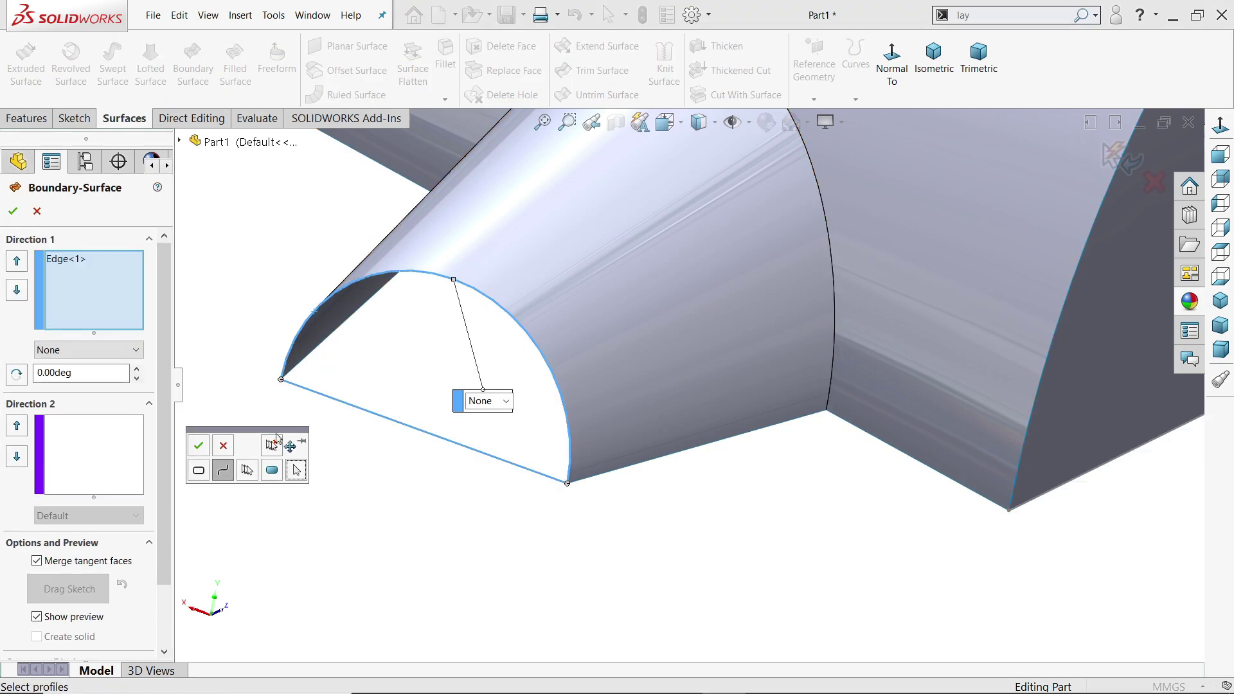
left_click(198, 444)
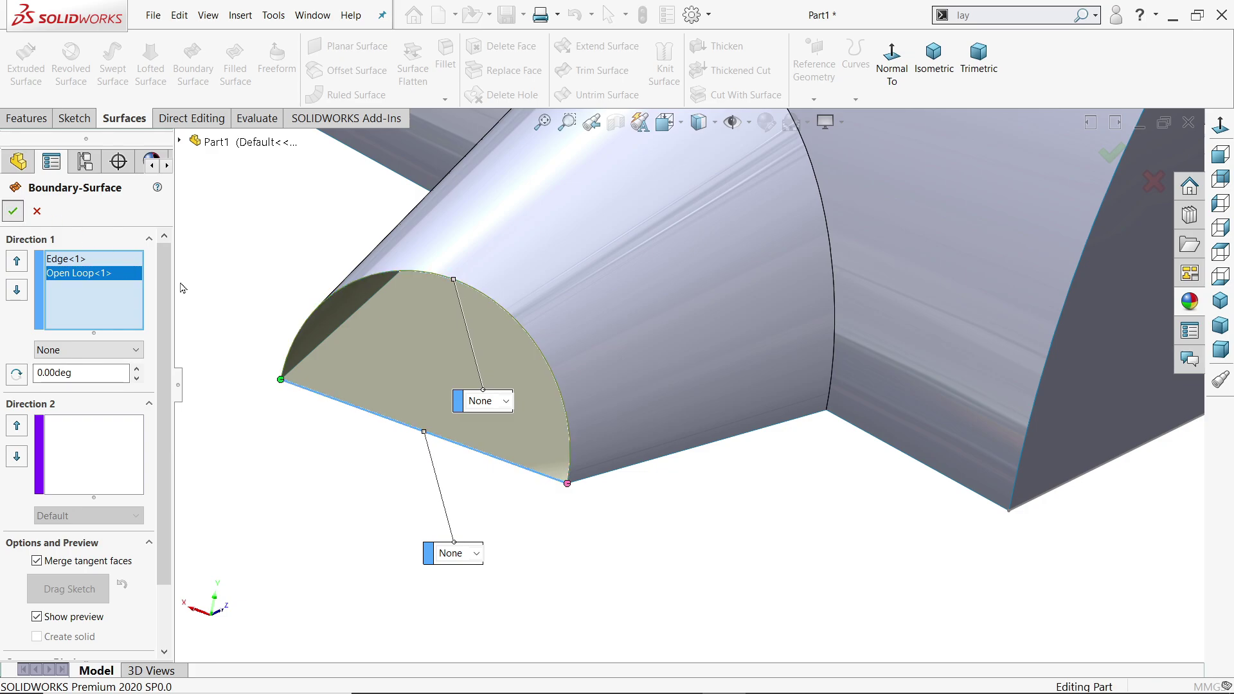
Create a boundary surface across the main body's smaller open end from its arched edge and the sketched line as an open loop.
scroll(457, 333, "up", 8)
middle_click_drag(507, 305, 628, 447)
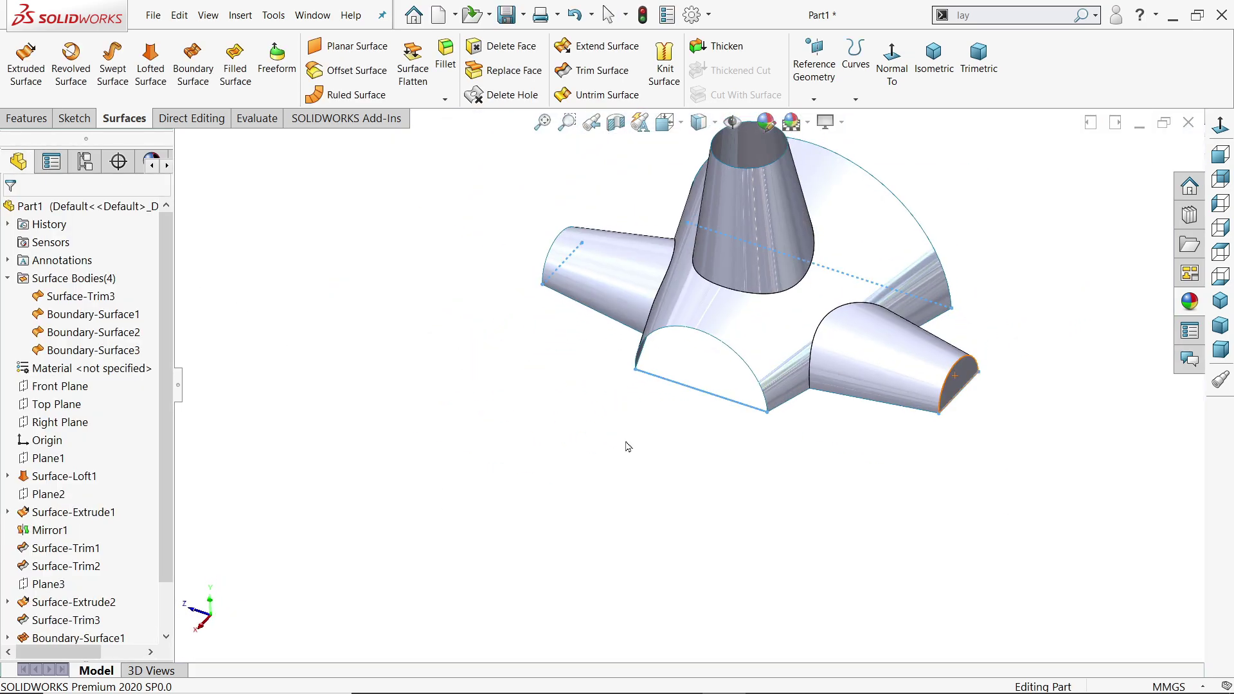
scroll(679, 343, "down", 5)
left_click(192, 64)
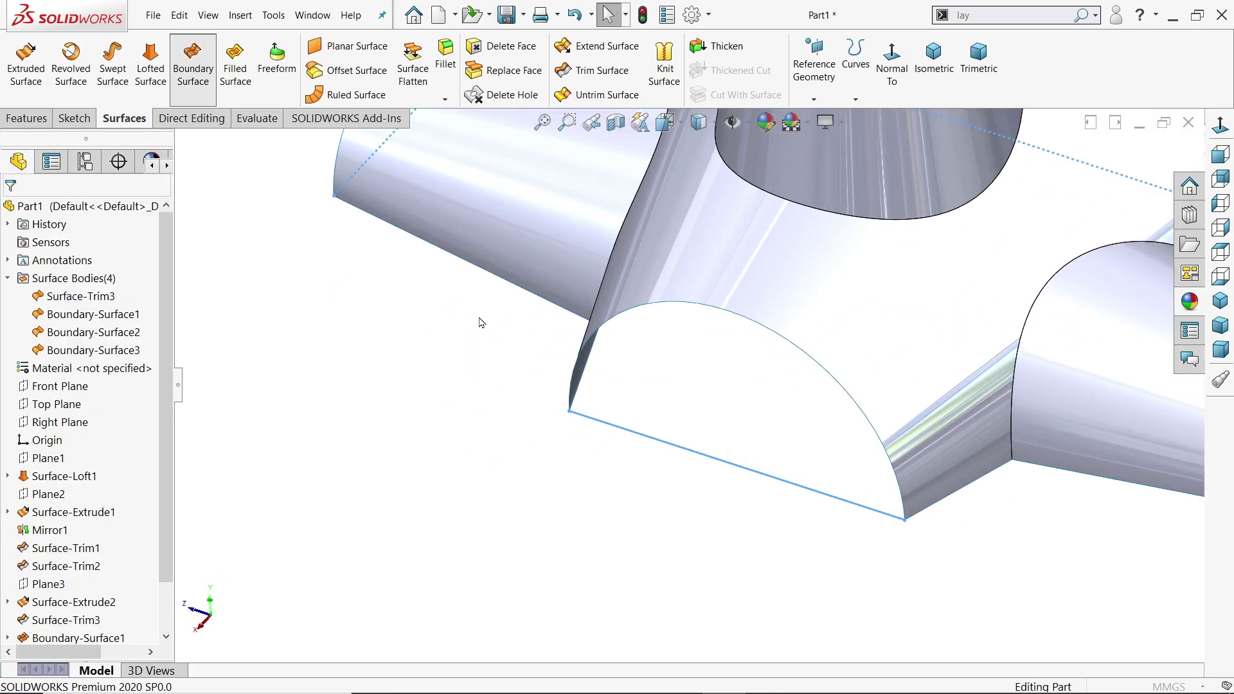
left_click(589, 349)
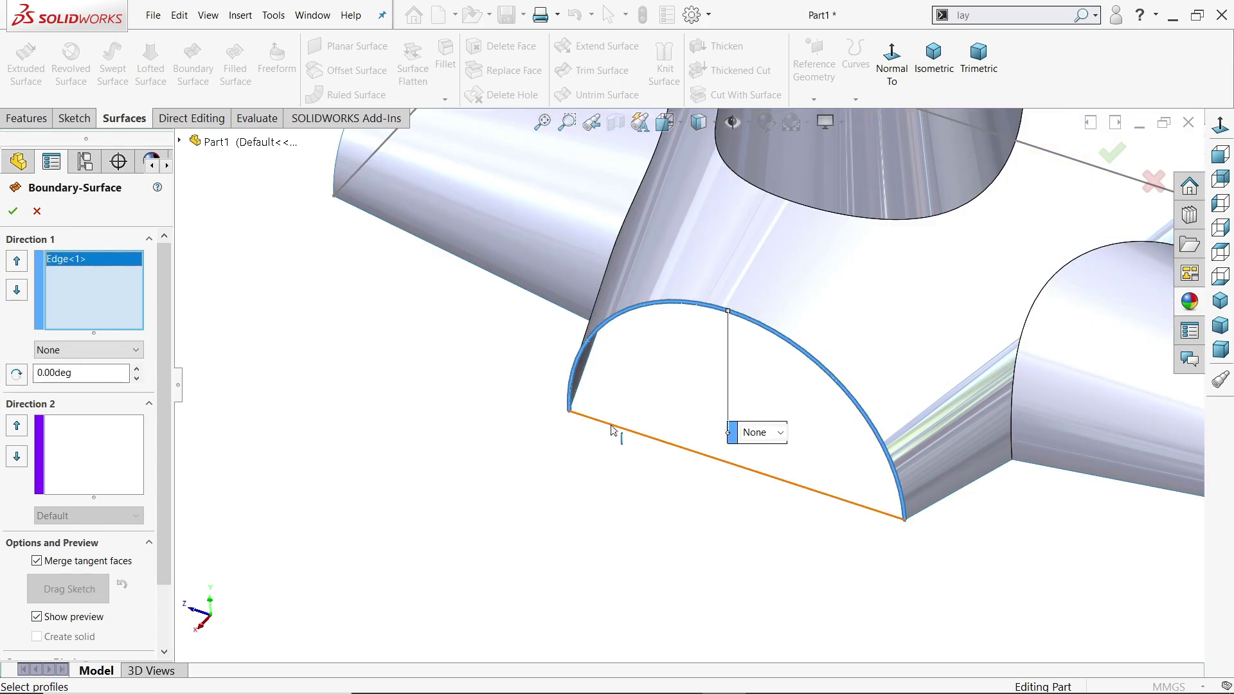
left_click(612, 430)
left_click(649, 471)
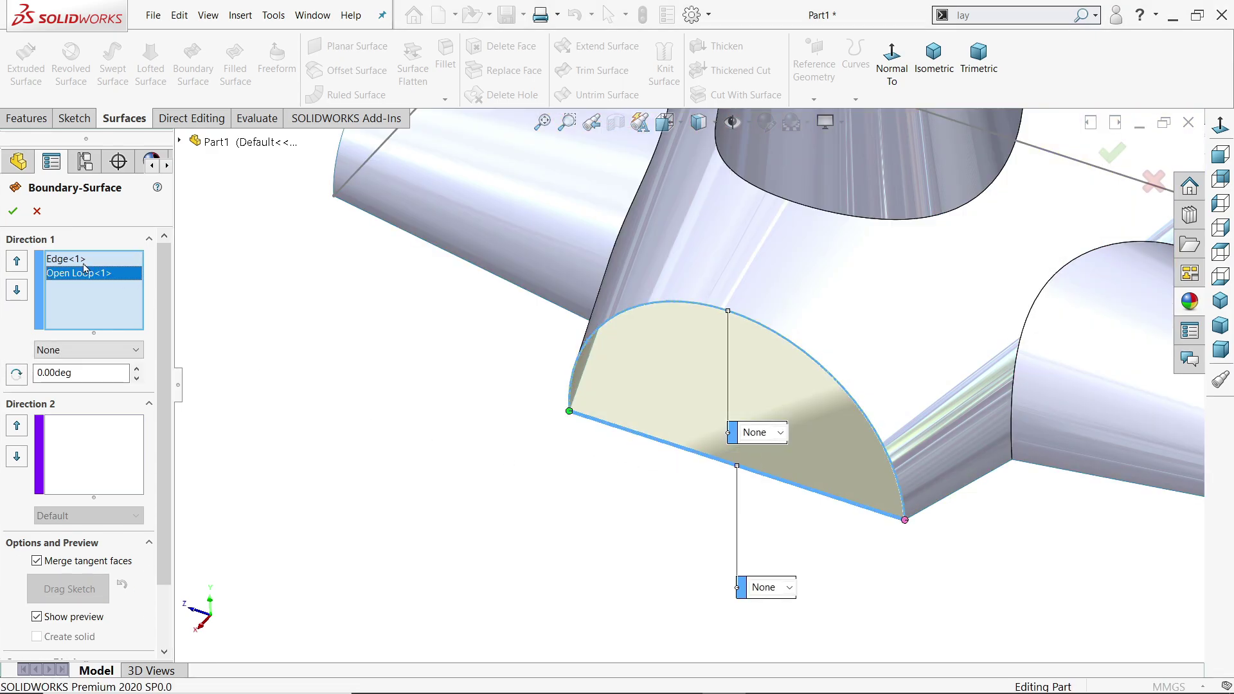
left_click(13, 212)
Cap the open top of the upright tapered branch with a planar surface bounded by its circular edge.
scroll(733, 260, "down", 5)
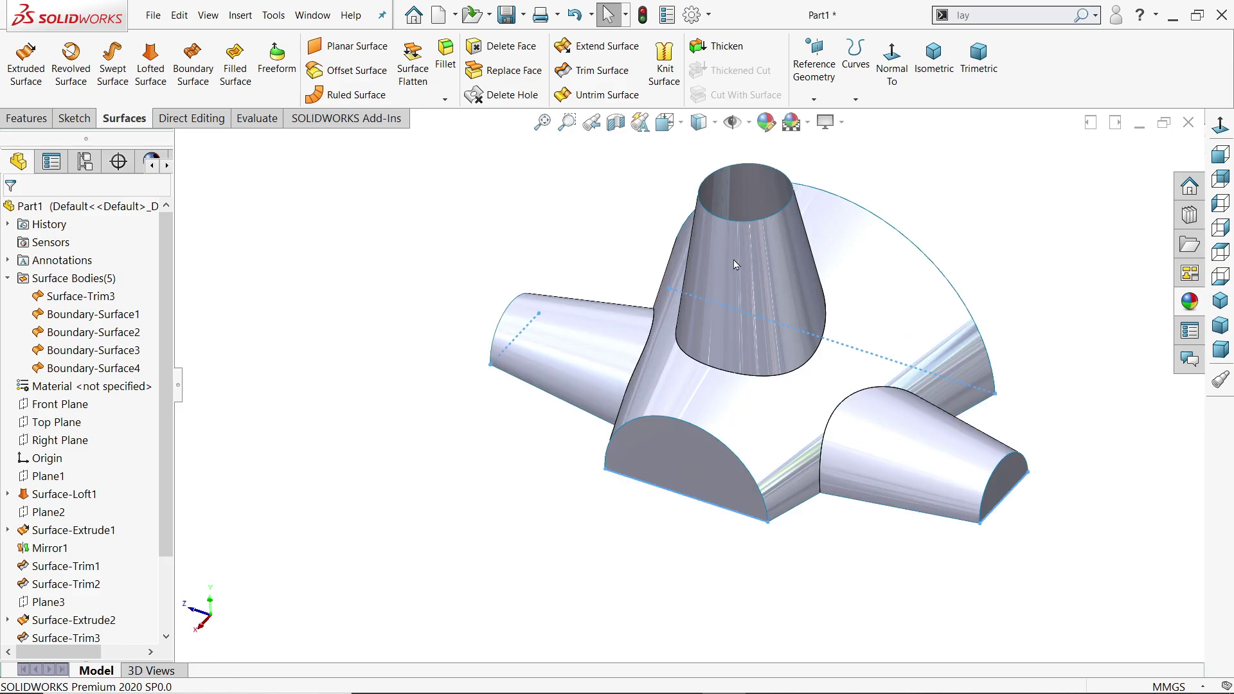
left_click(352, 52)
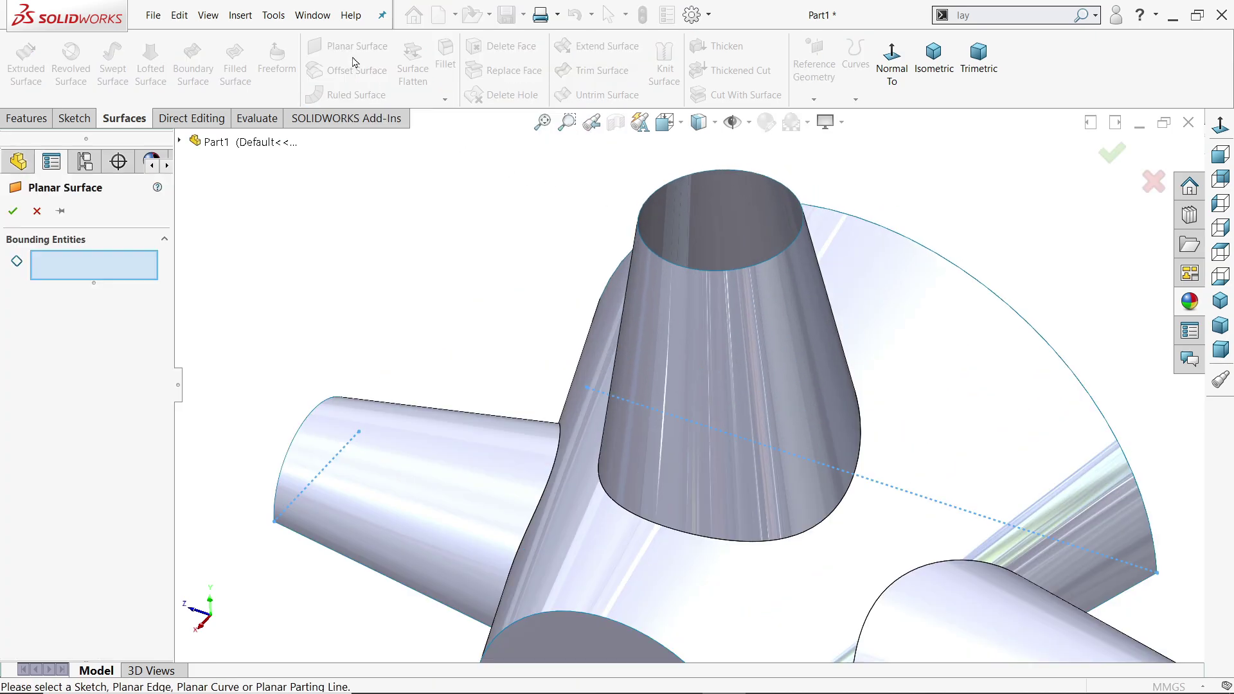
left_click(661, 192)
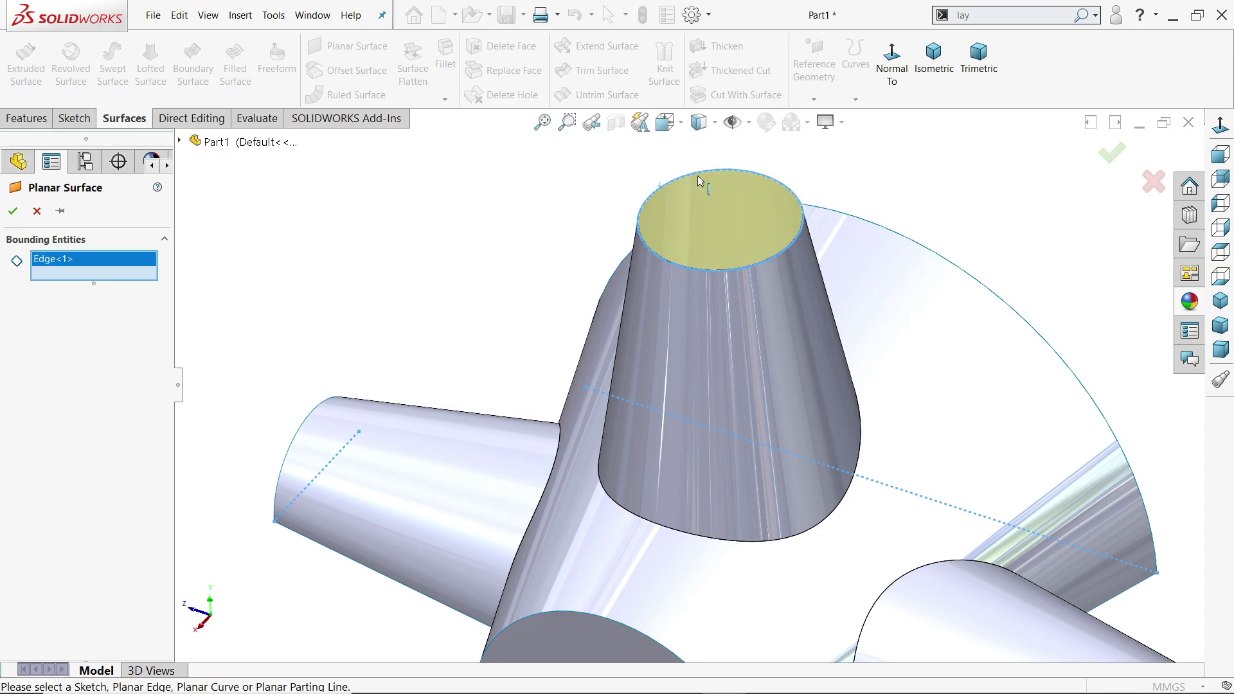
left_click(13, 212)
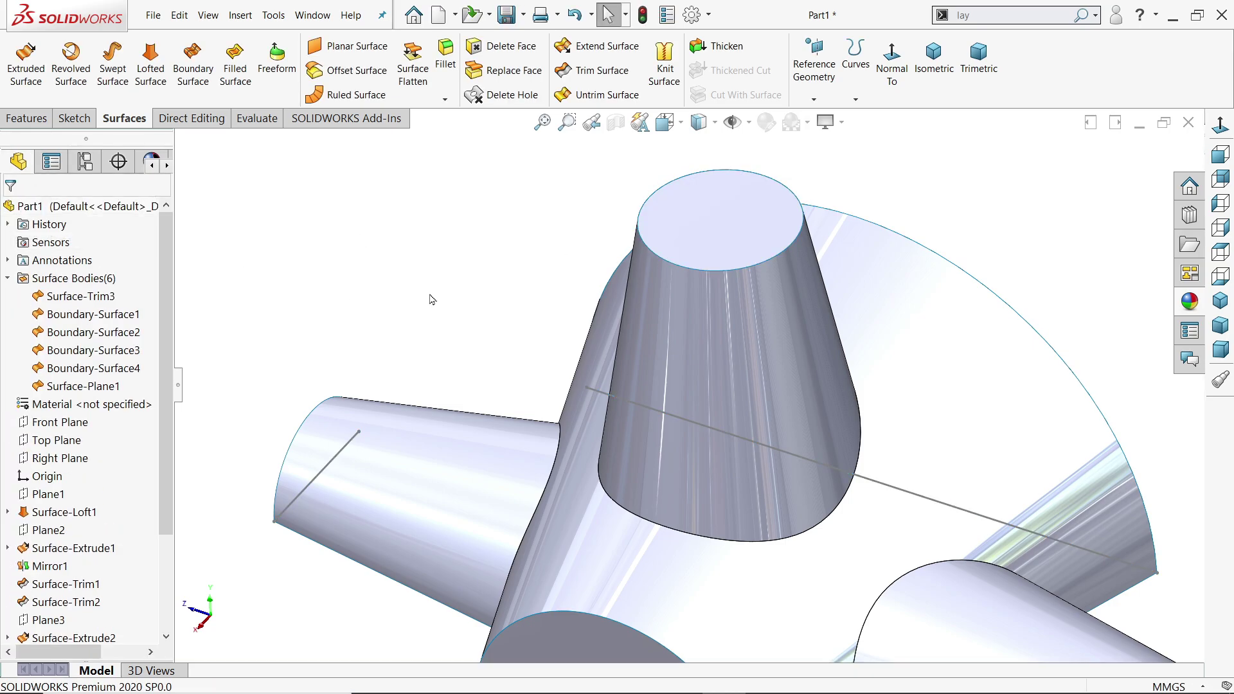
Hide 3DSketch1, which is absorbed in Boundary-Surface1.
scroll(707, 265, "up", 5)
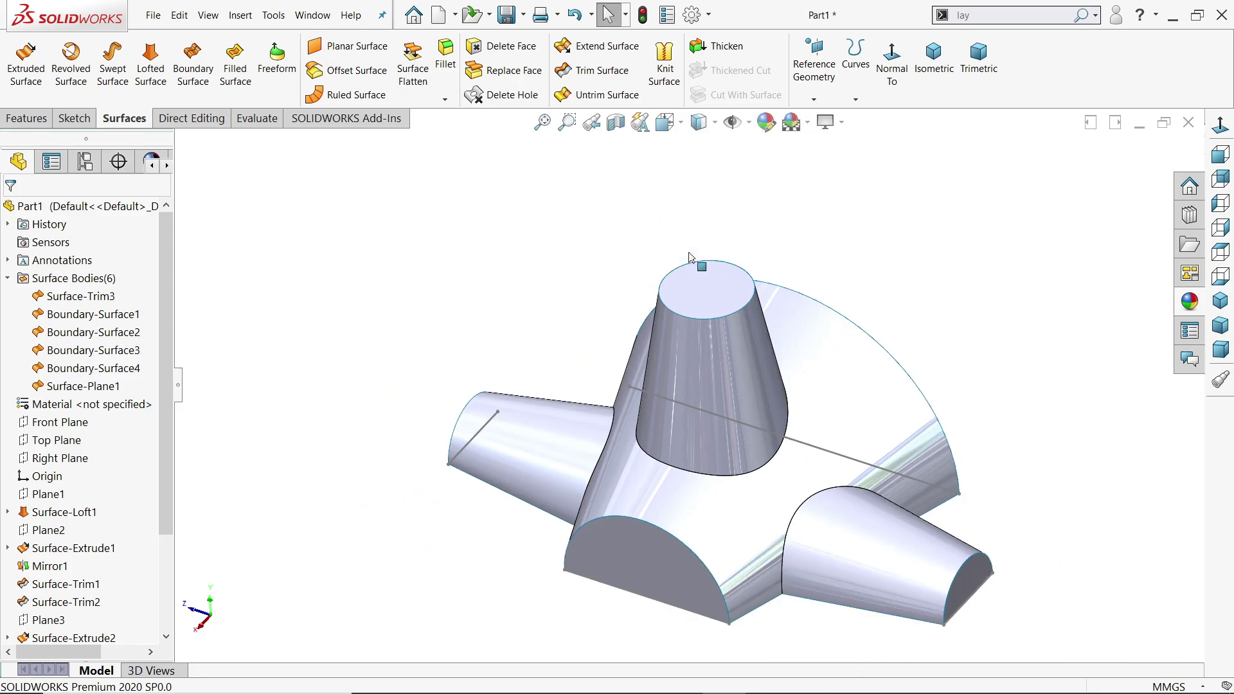
scroll(675, 505, "down", 4)
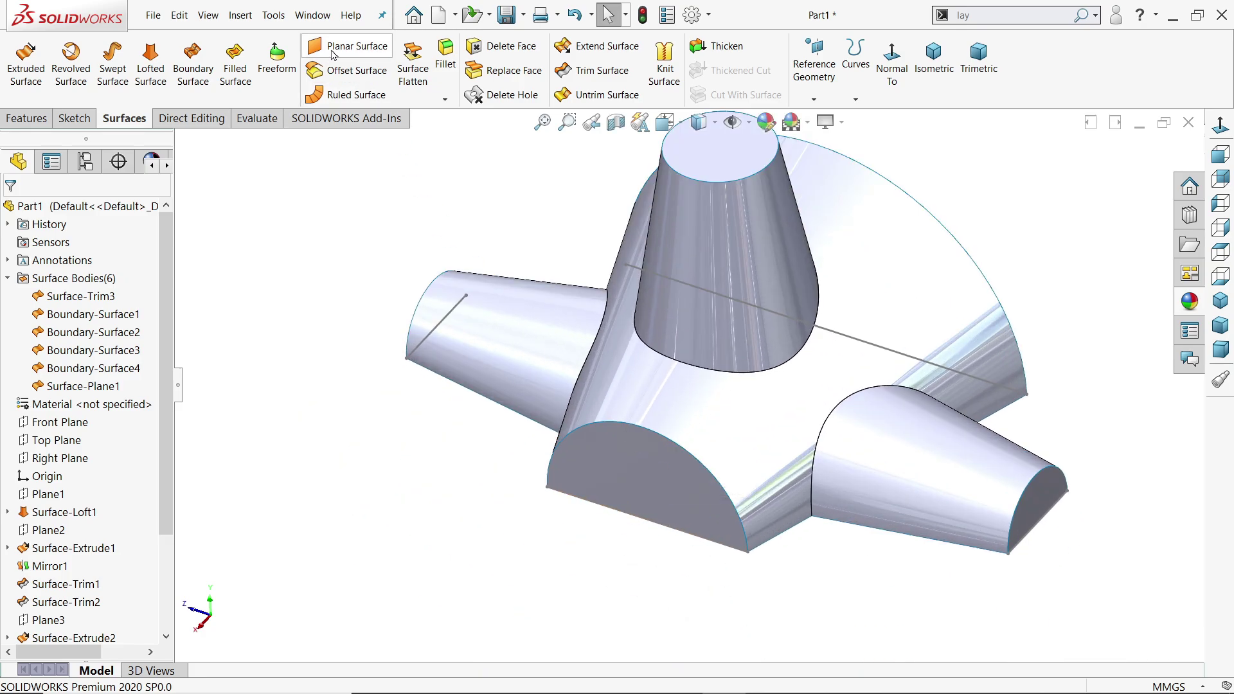
middle_click_drag(701, 270, 622, 358)
scroll(96, 502, "down", 3)
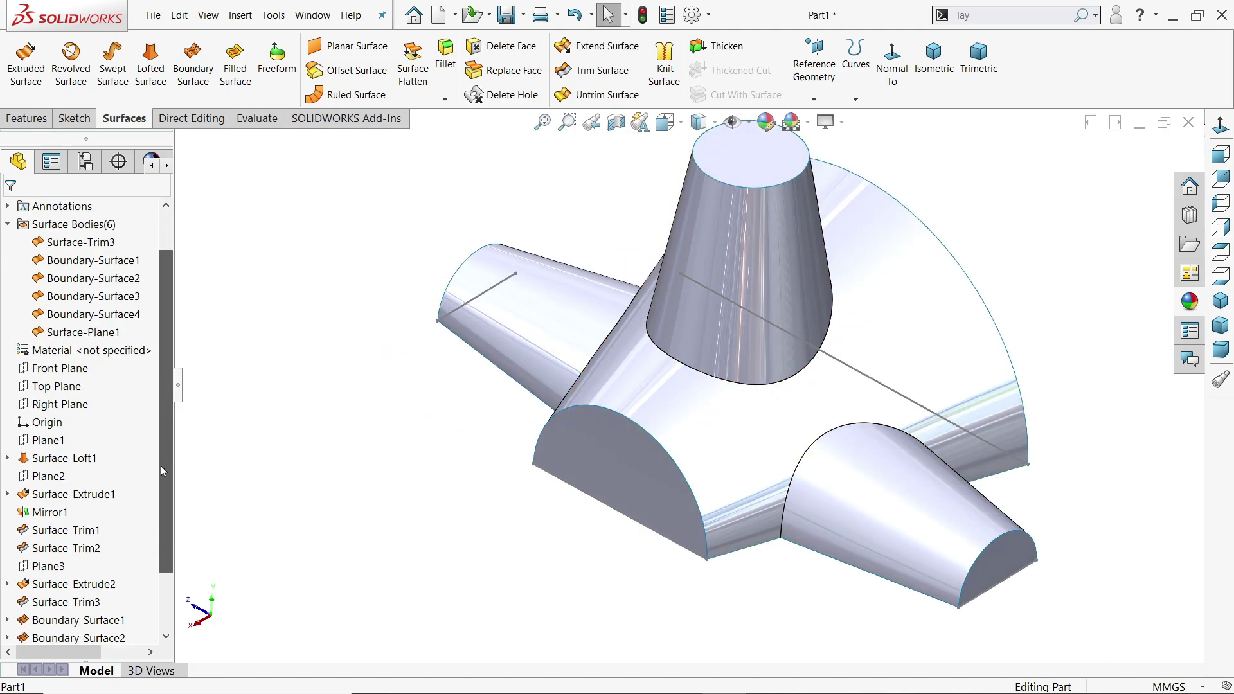
left_click(7, 549)
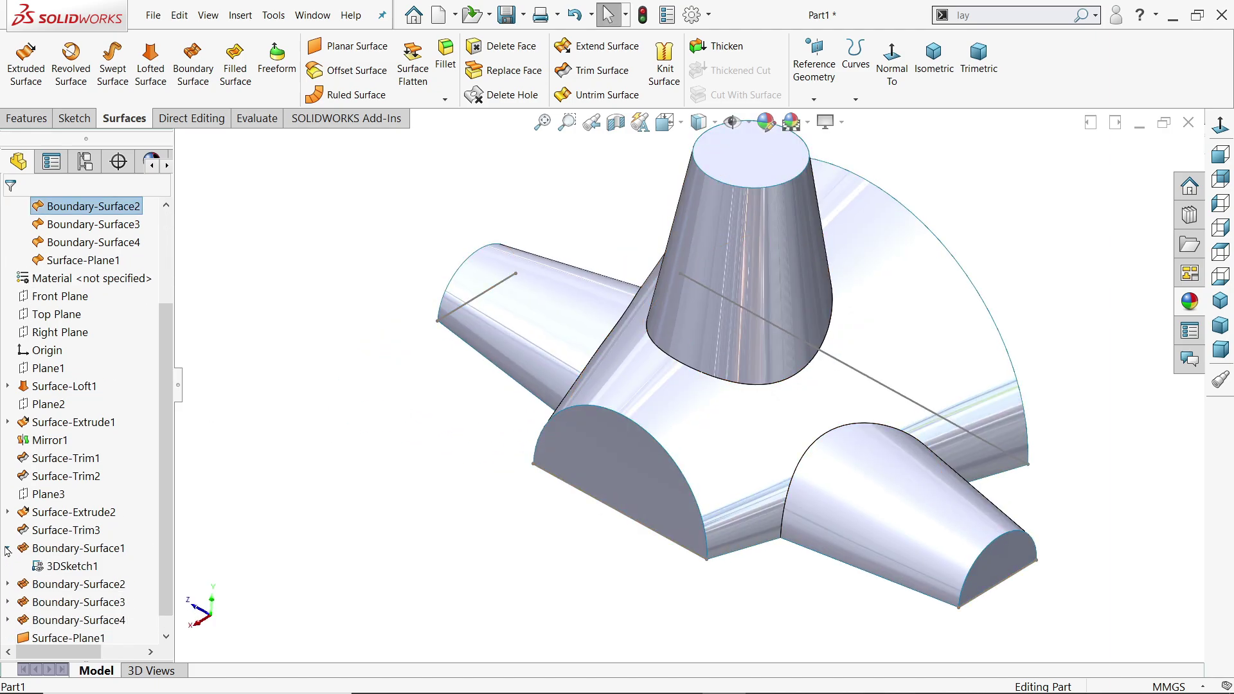
left_click(55, 568)
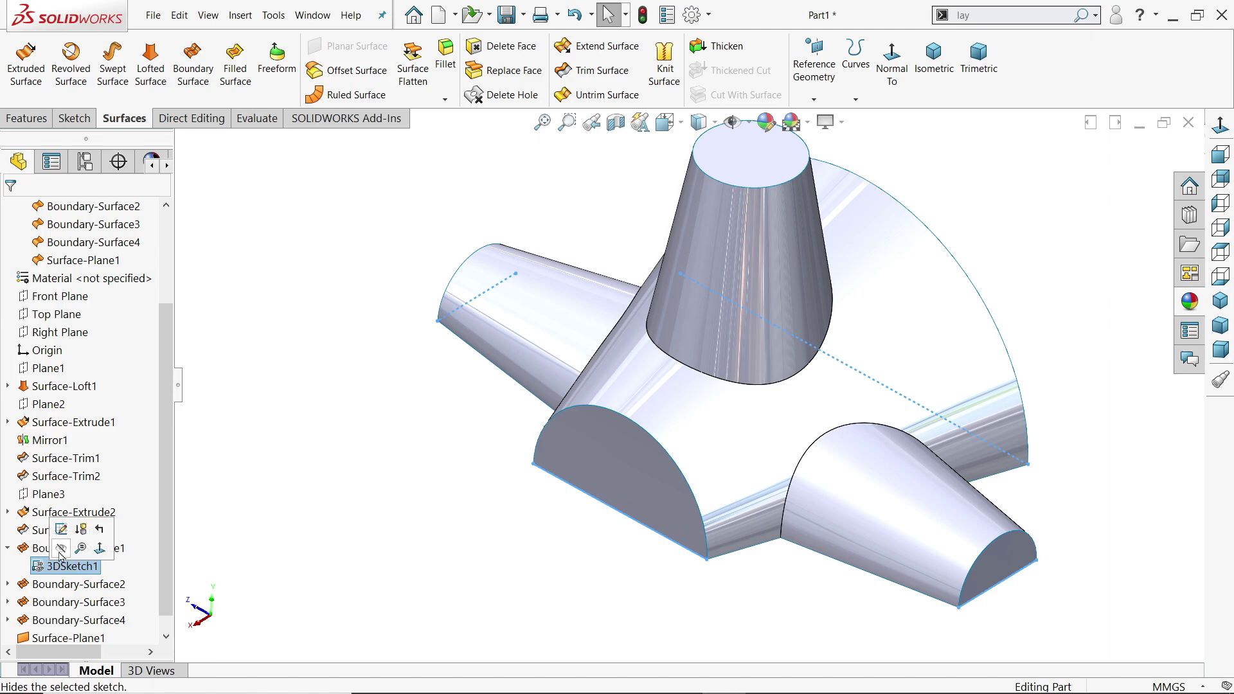
left_click(60, 551)
scroll(661, 325, "up", 4)
scroll(668, 326, "down", 2)
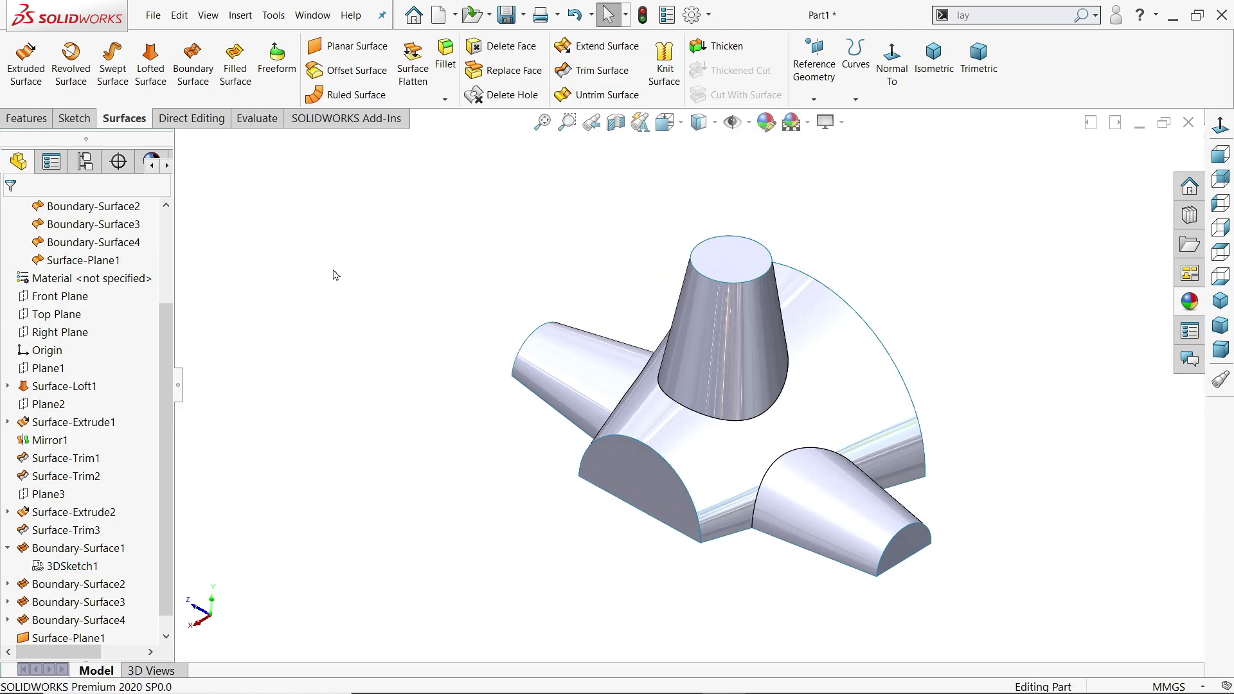
Knit Surface-Trim3, Boundary-Surface1 to 4 and Surface-Plane1 into one surface body, with Merge entities off and Gap Control on.
scroll(164, 277, "up", 3)
left_click(70, 278)
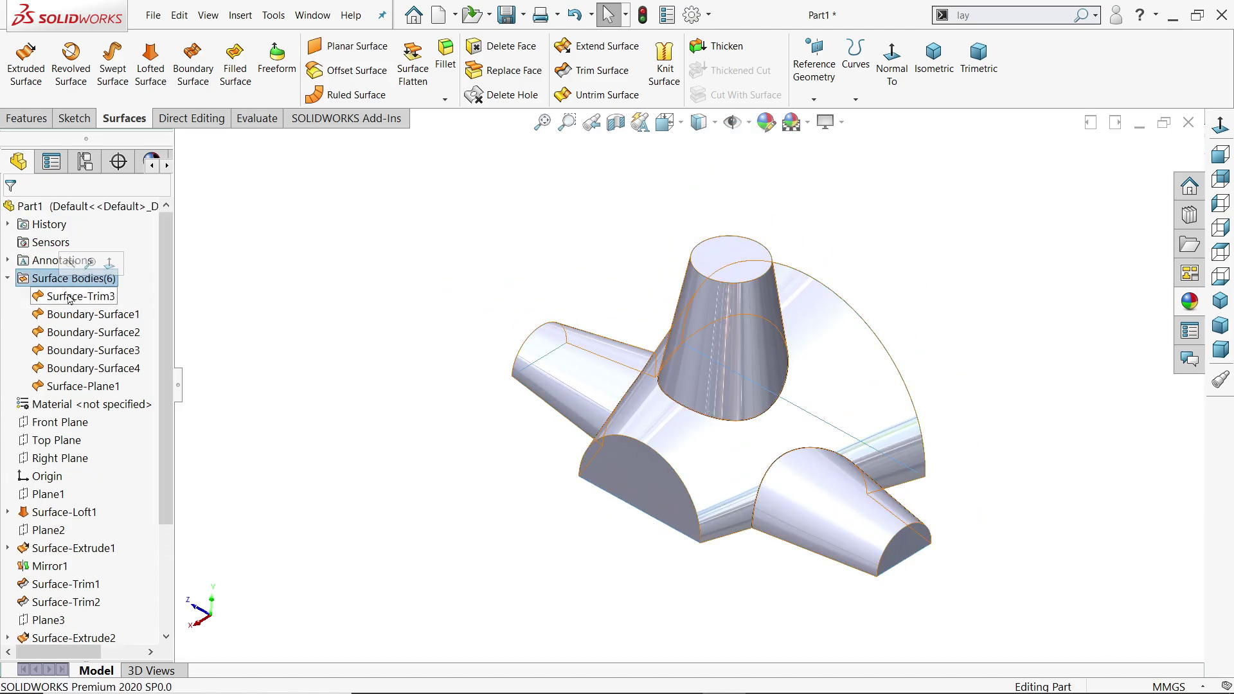
left_click(89, 349)
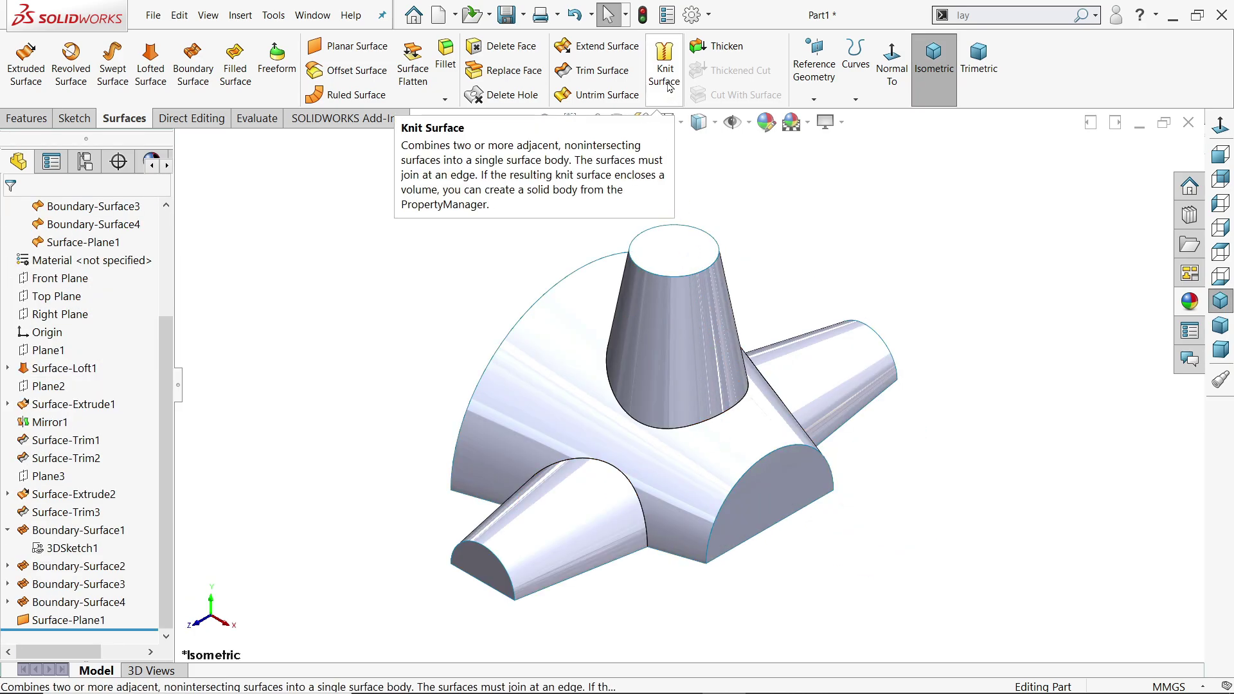
left_click(666, 71)
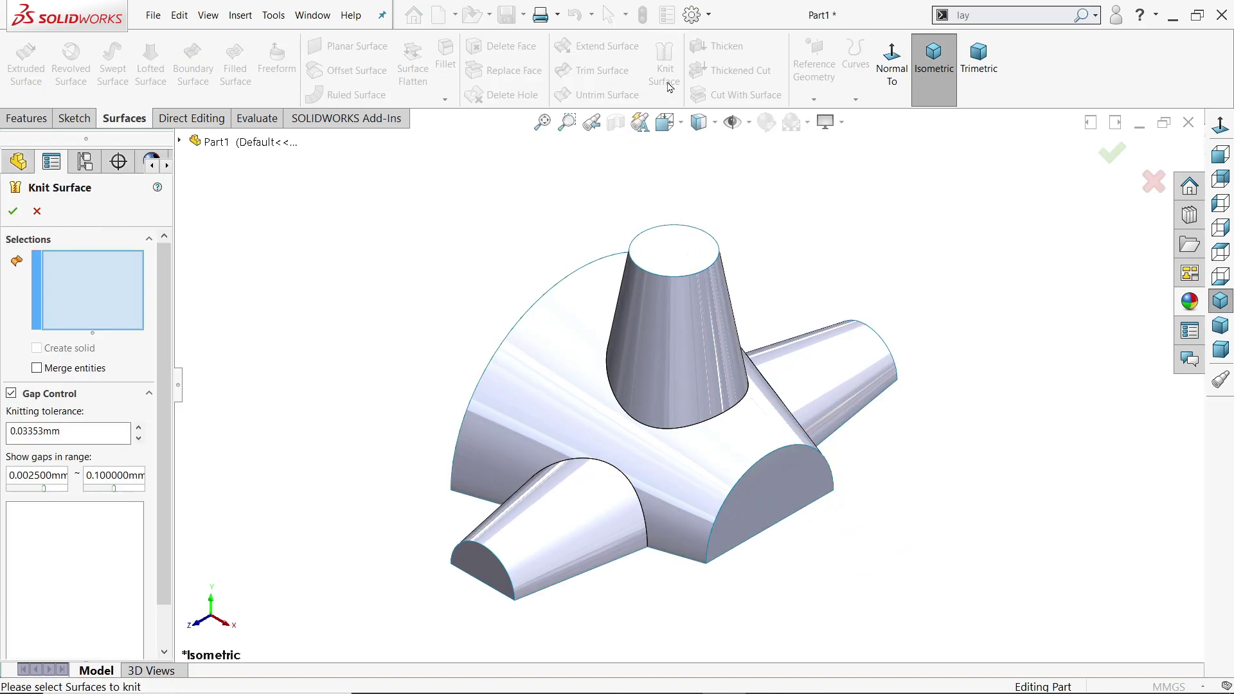
left_click(180, 142)
left_click(209, 213)
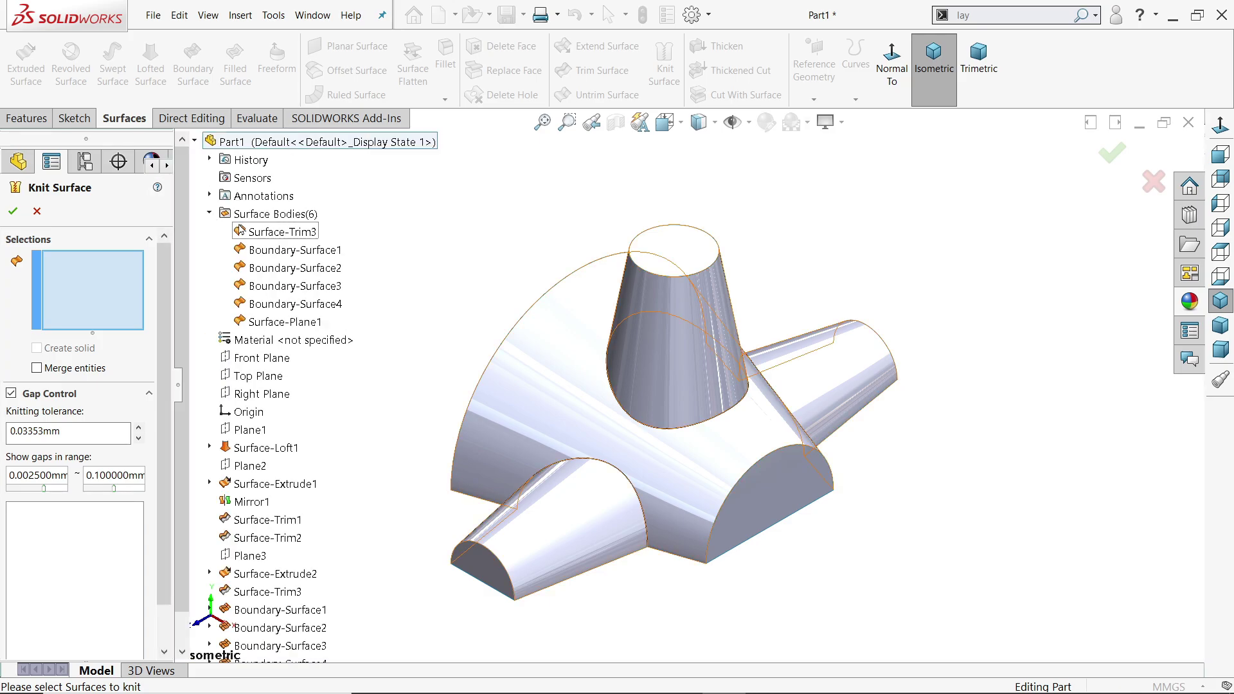
left_click(254, 235)
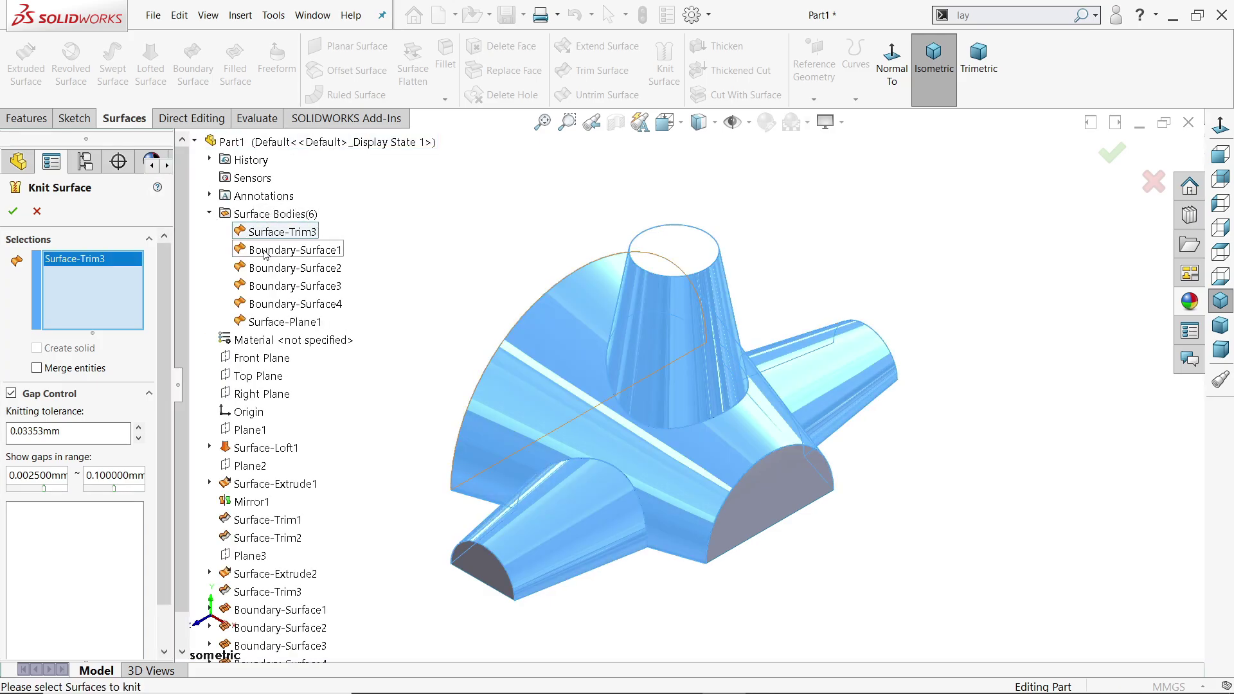
left_click(266, 251)
left_click(264, 273)
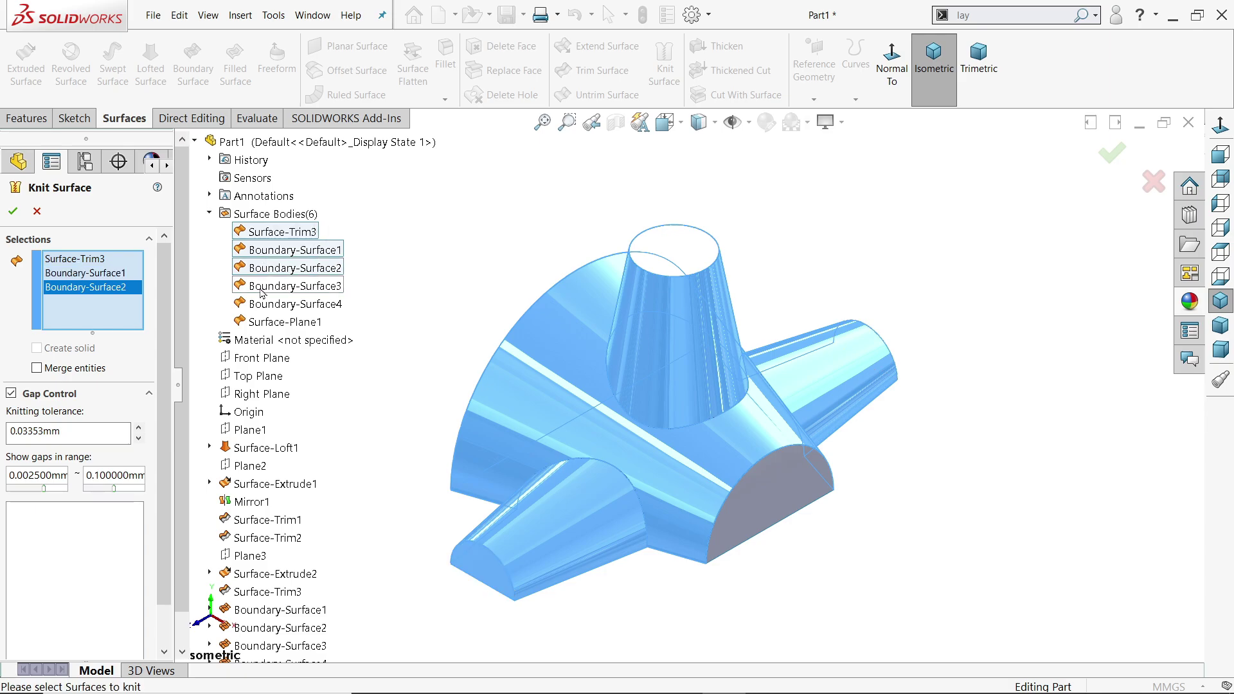
left_click(259, 306)
left_click(244, 287)
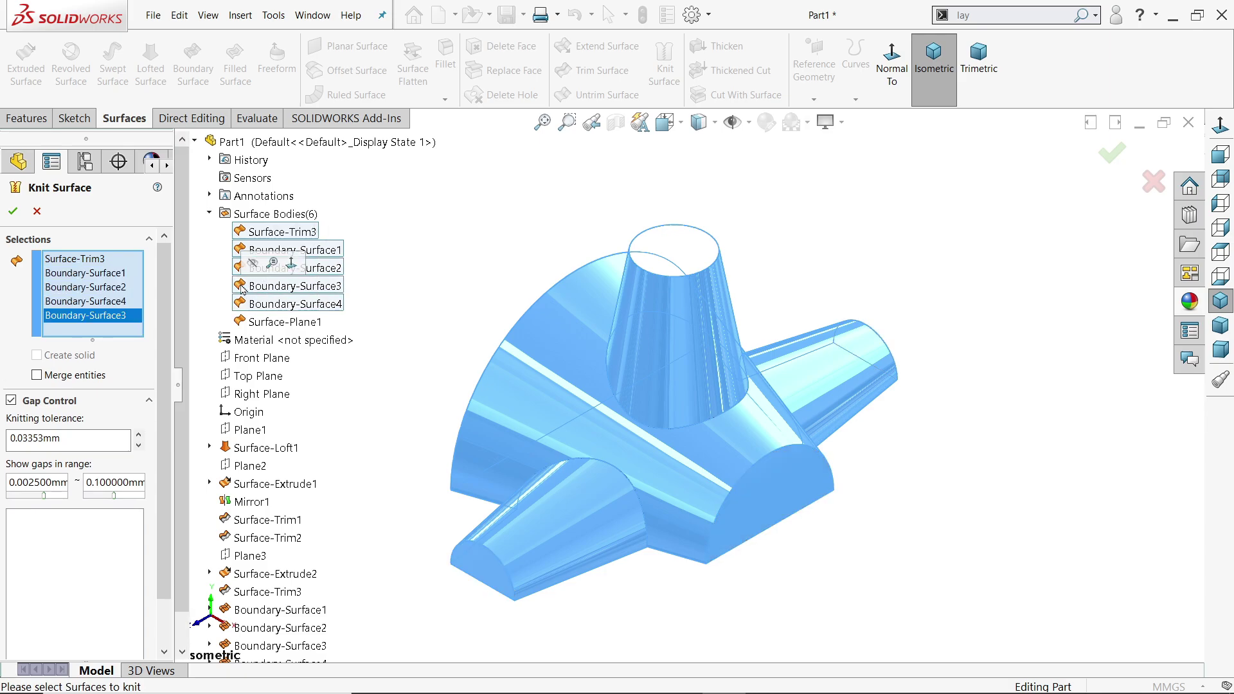
left_click(246, 322)
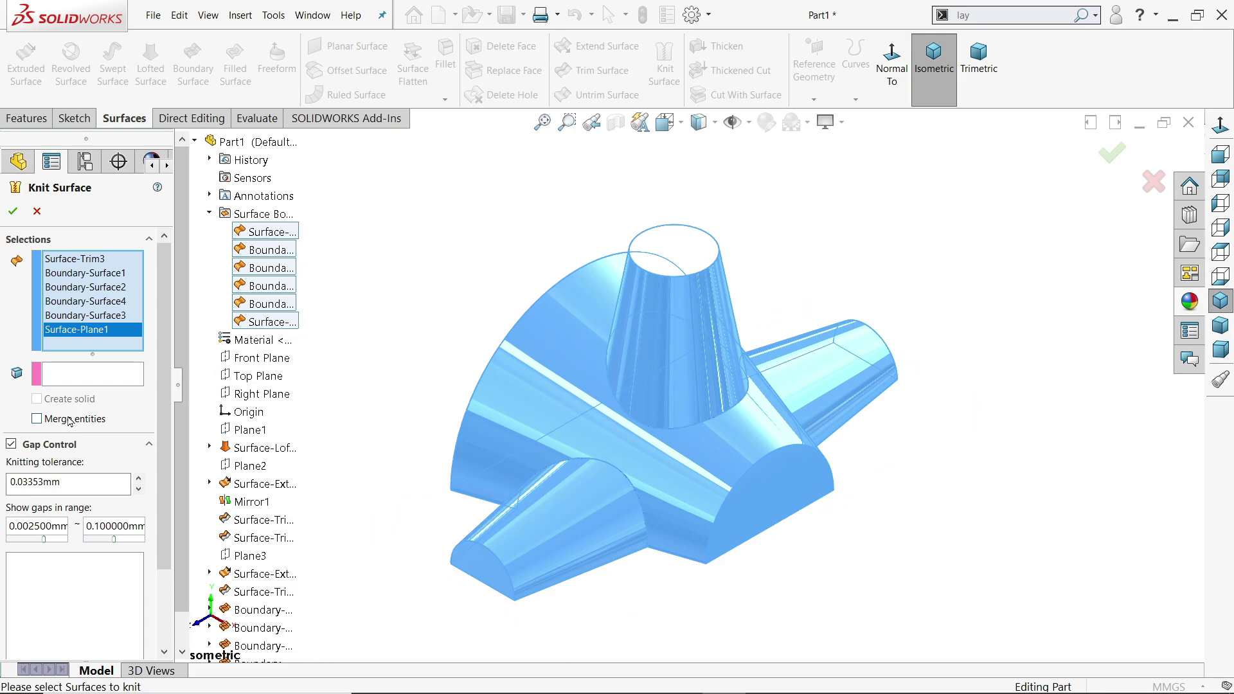
left_click(12, 212)
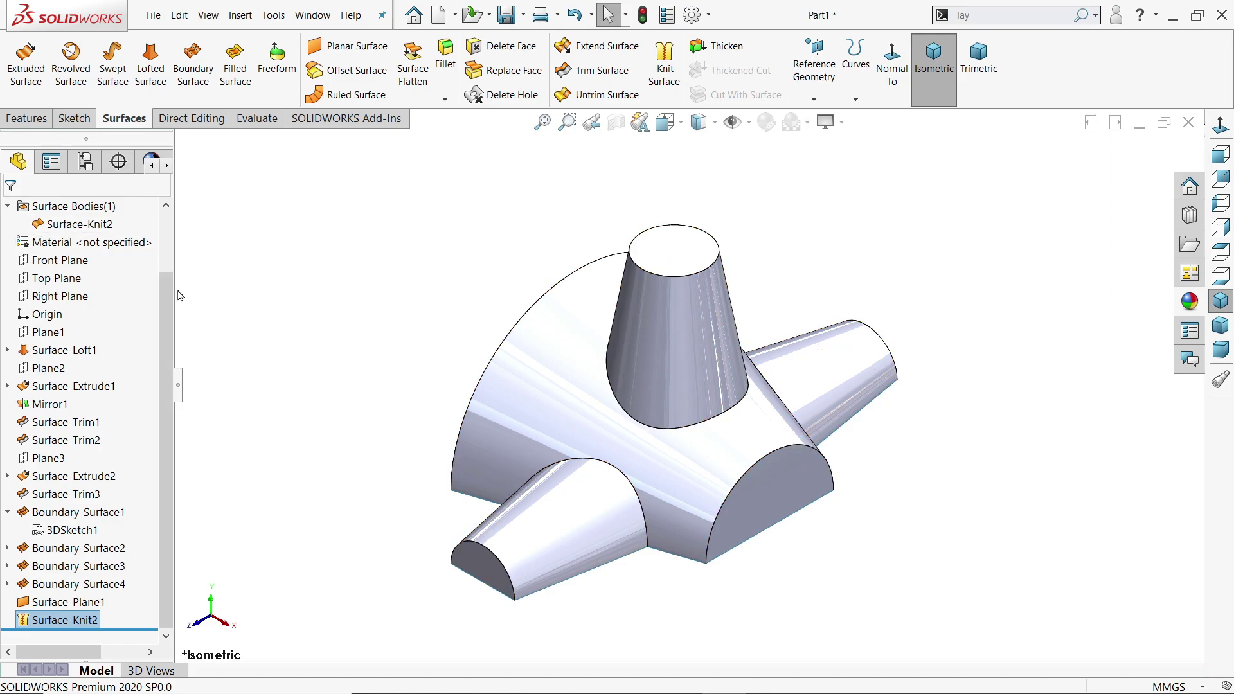
Examine the knitted surface body by highlighting it among the part's surface bodies.
left_click_drag(166, 297, 166, 237)
left_click(79, 297)
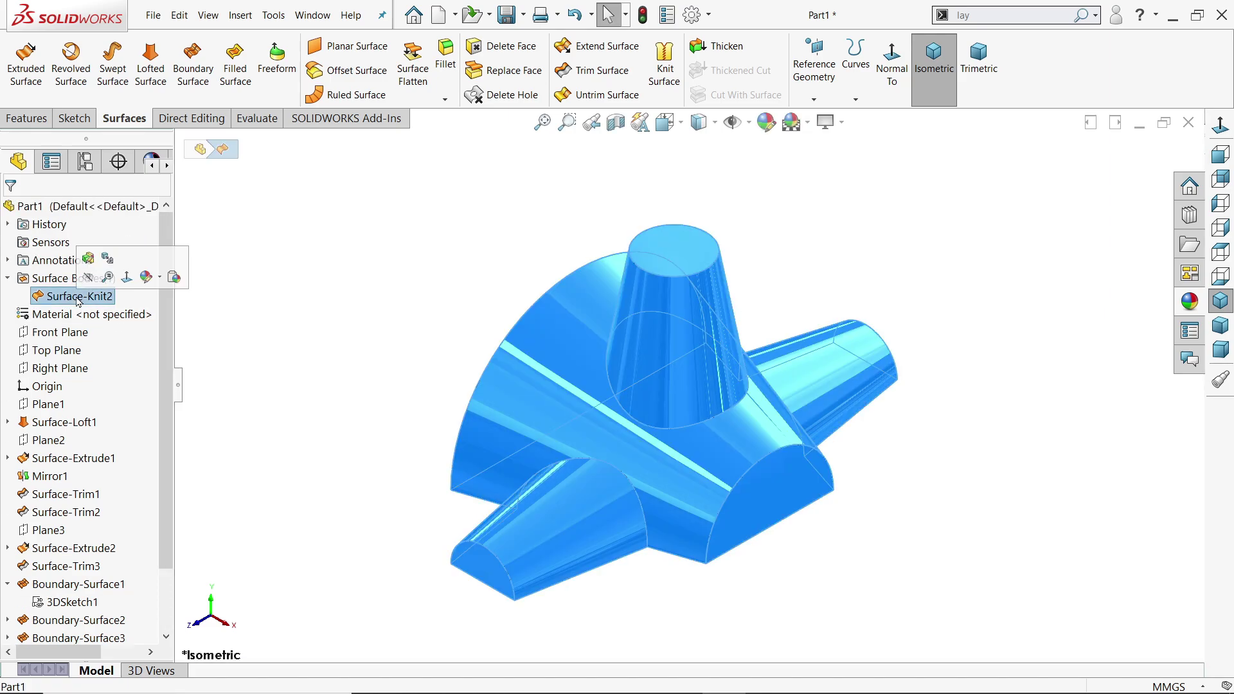
left_click(333, 278)
scroll(664, 447, "up", 1)
scroll(665, 446, "down", 1)
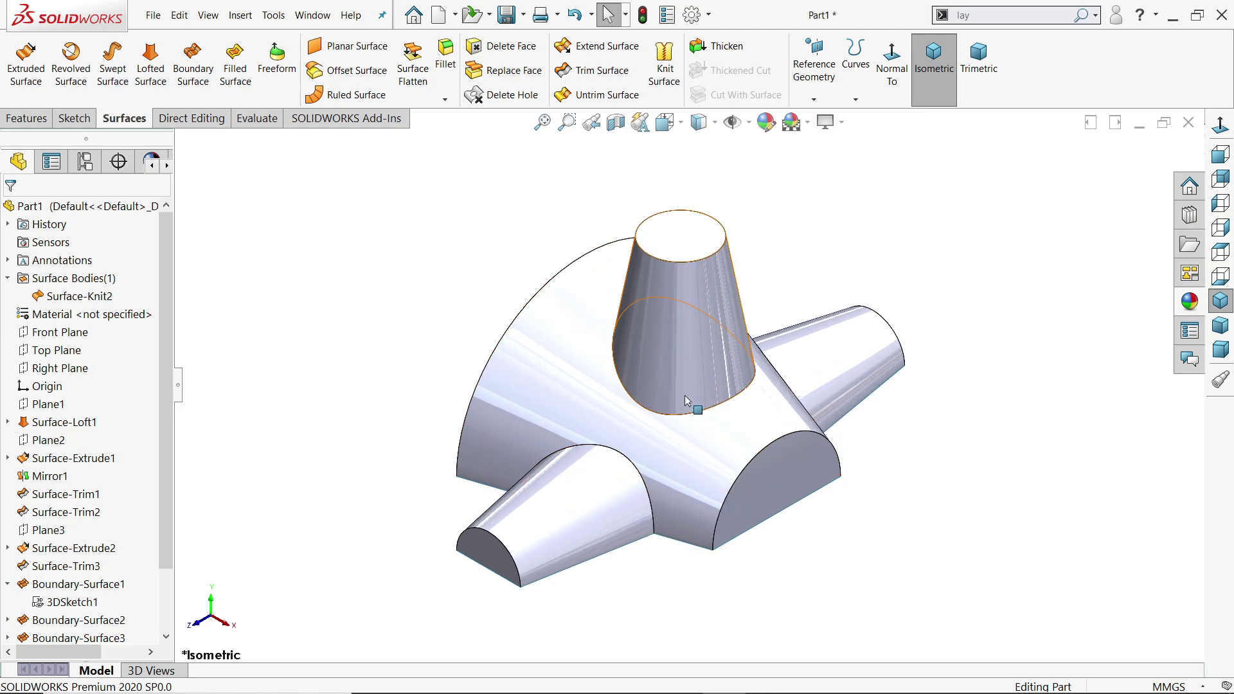
Apply a cyan colour from the standard swatches to the whole part.
left_click(766, 128)
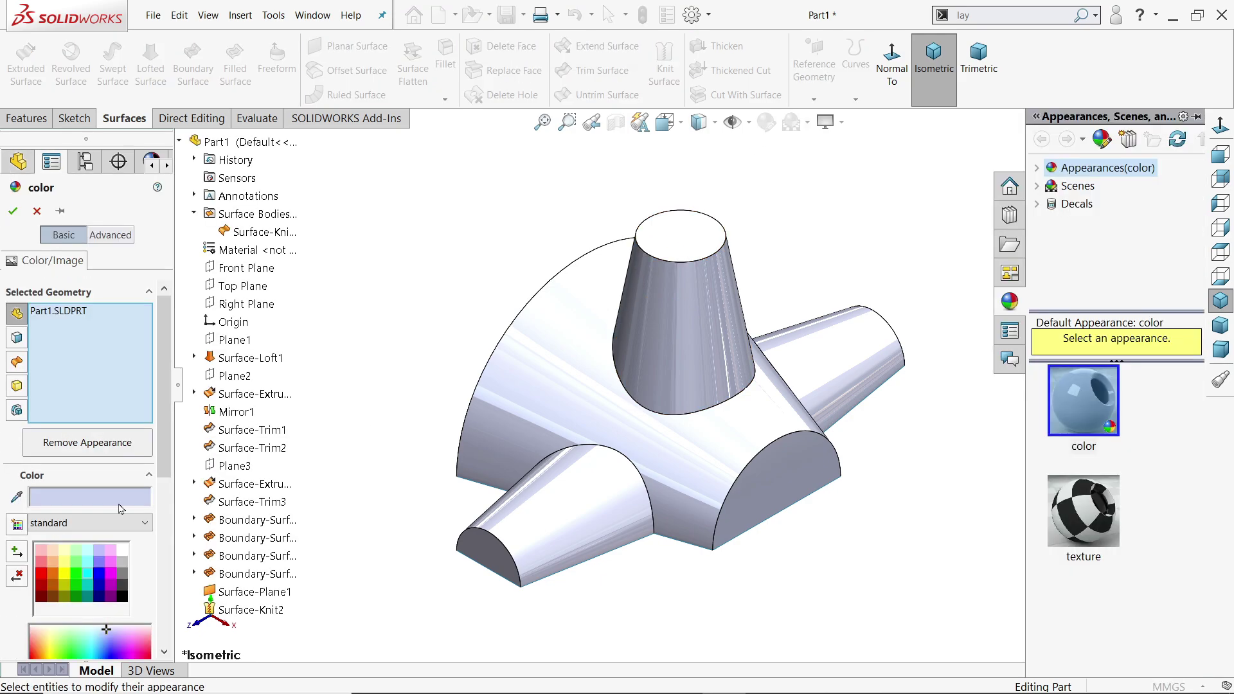
left_click(89, 577)
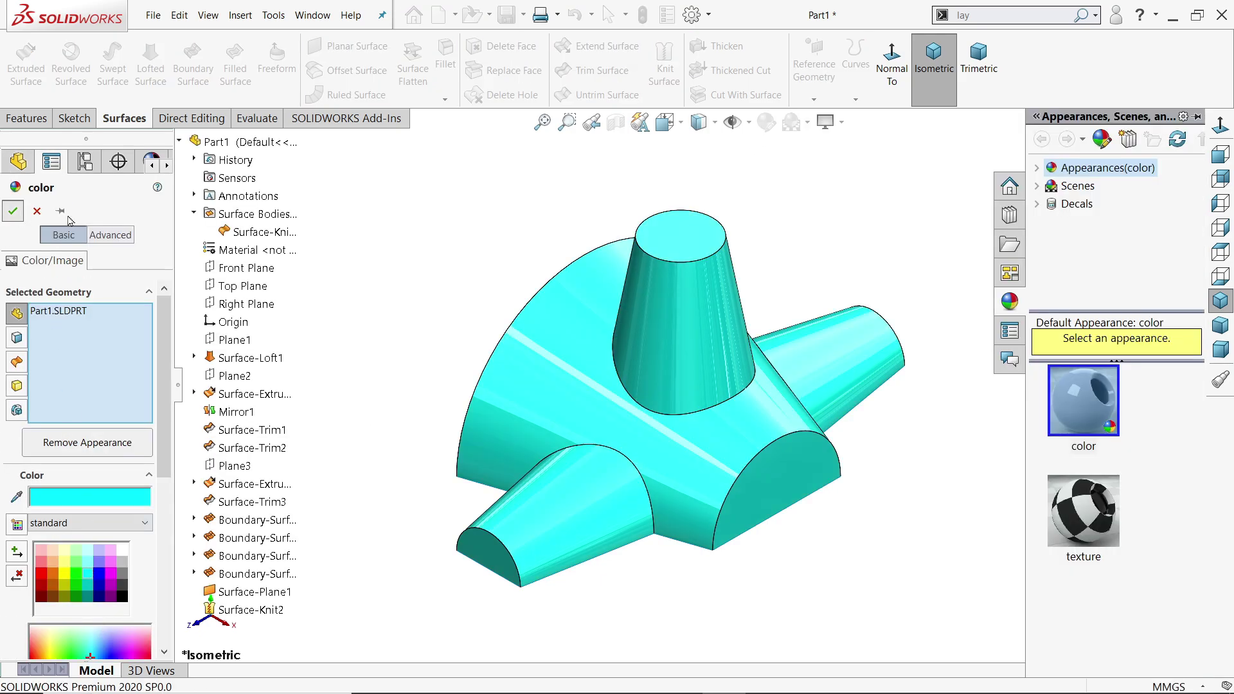
left_click(12, 211)
Fillet the outer end edges of the three tapered branches with a 5 mm radius.
scroll(611, 386, "down", 2)
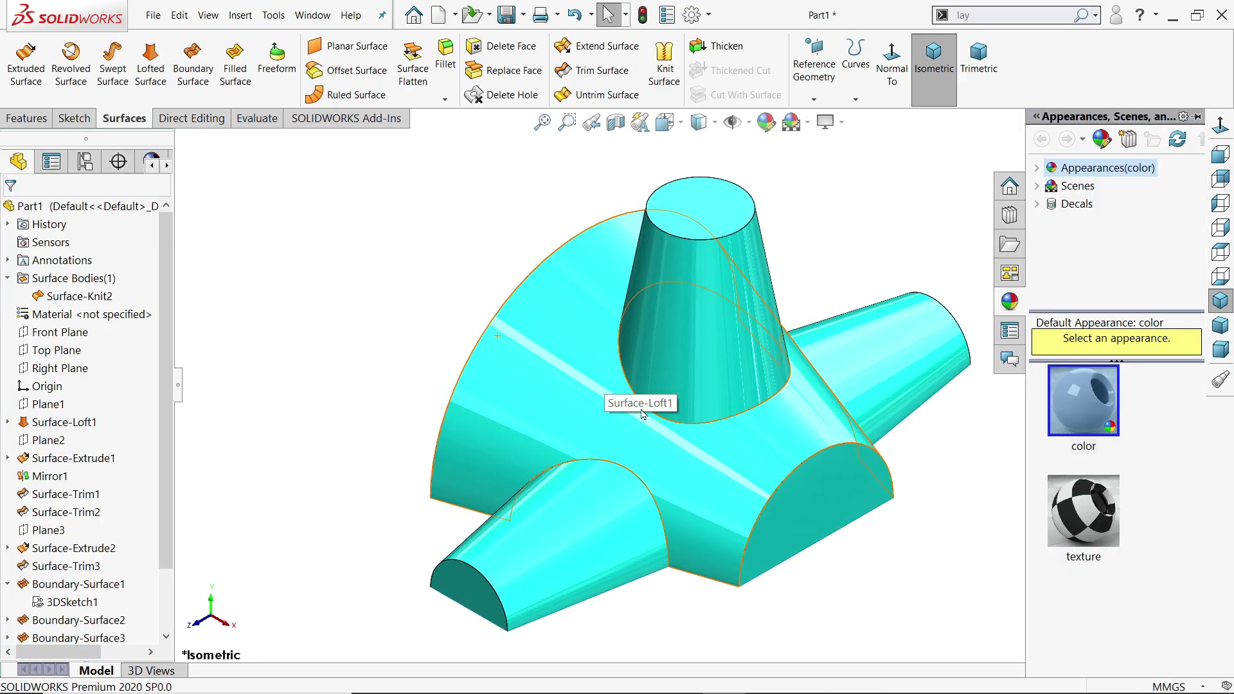
left_click(446, 54)
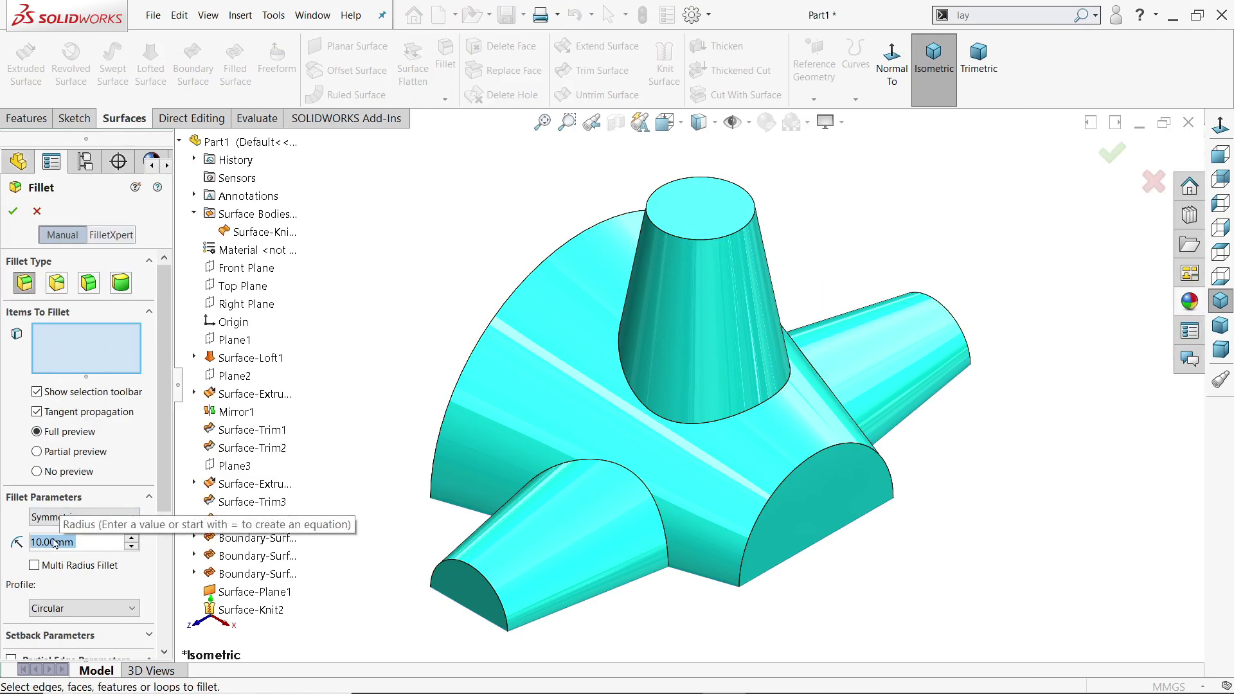
type("6")
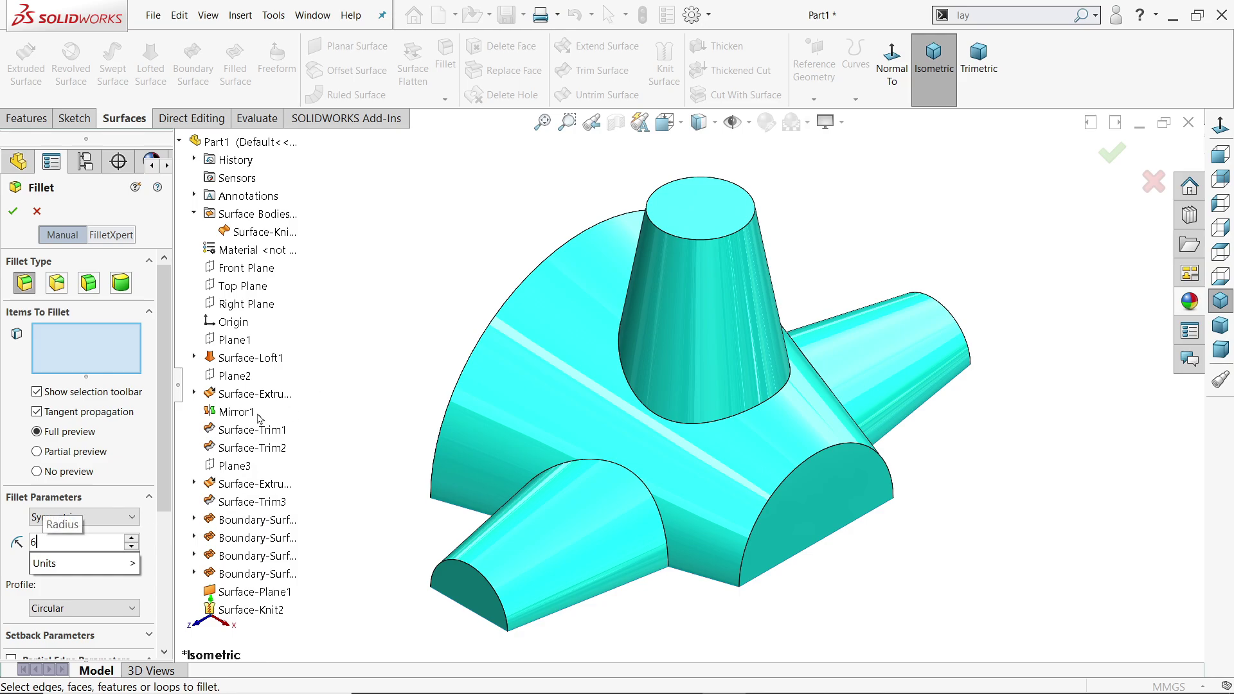
key("BackSpace")
type("5")
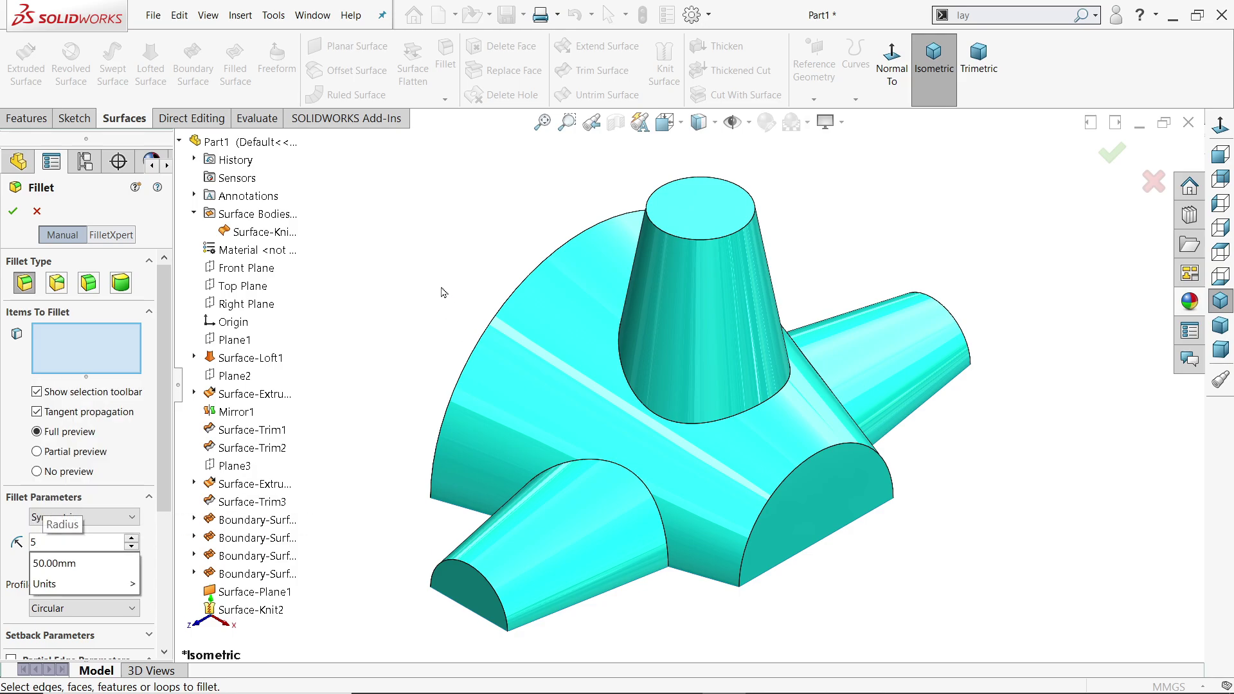
left_click(721, 237)
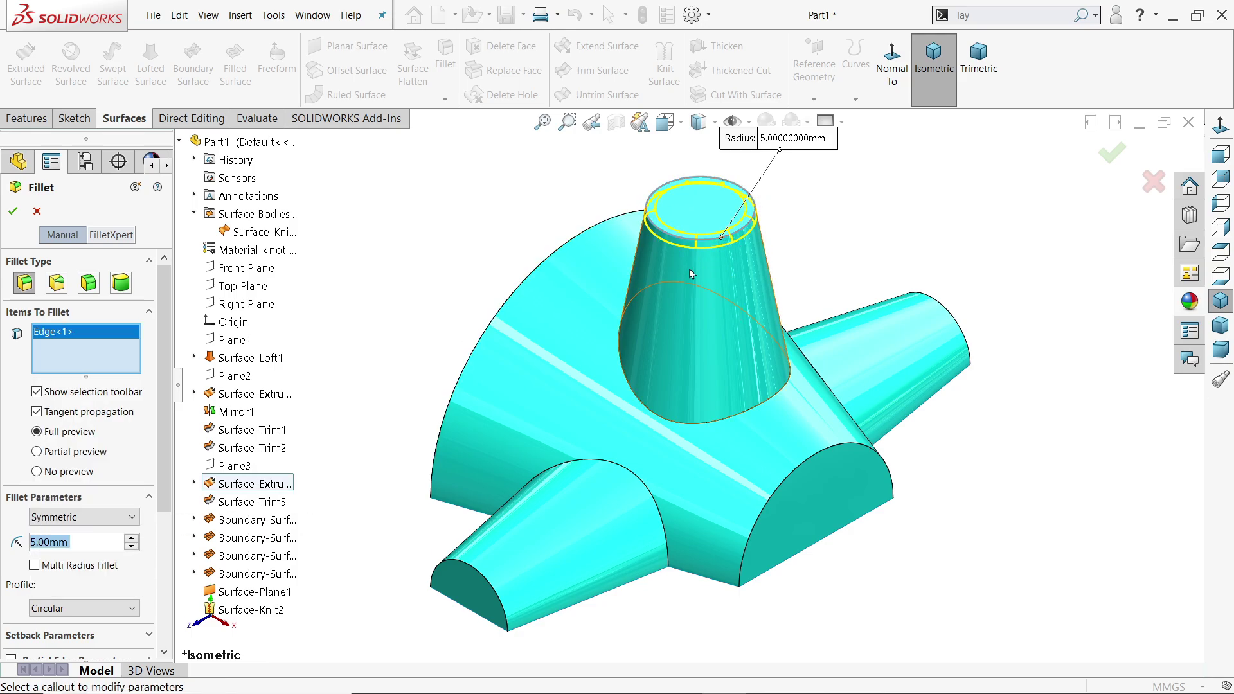
left_click(488, 581)
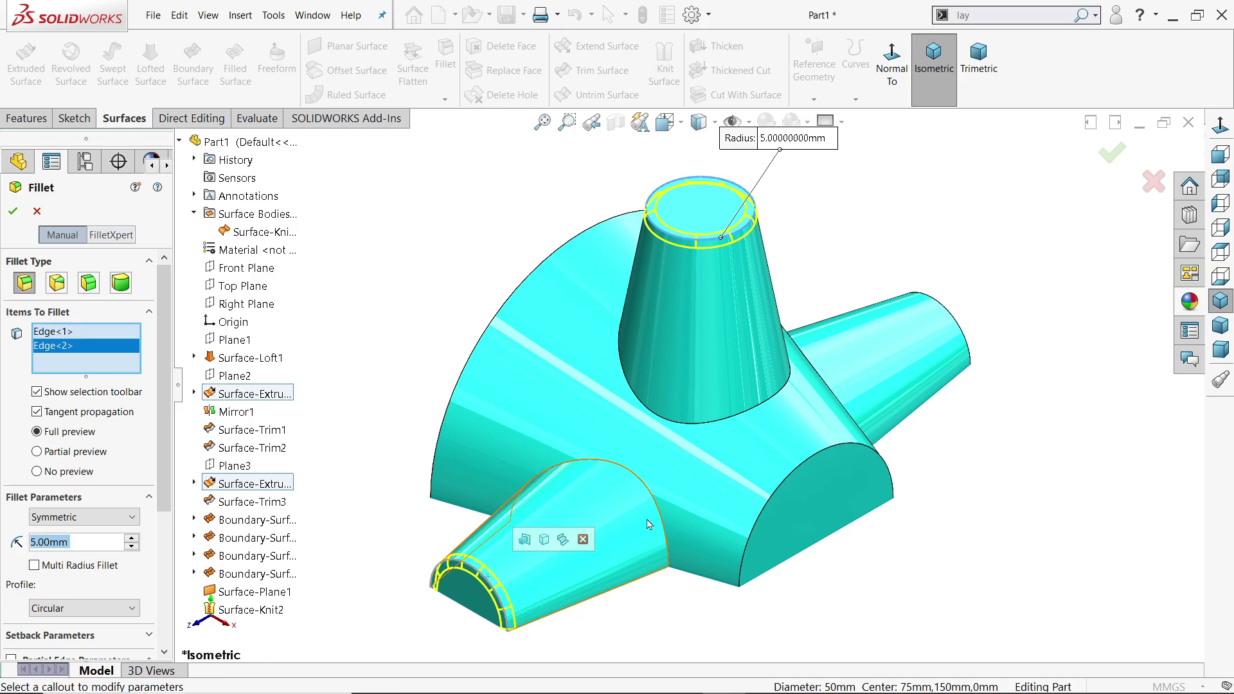
left_click(968, 351)
left_click(12, 211)
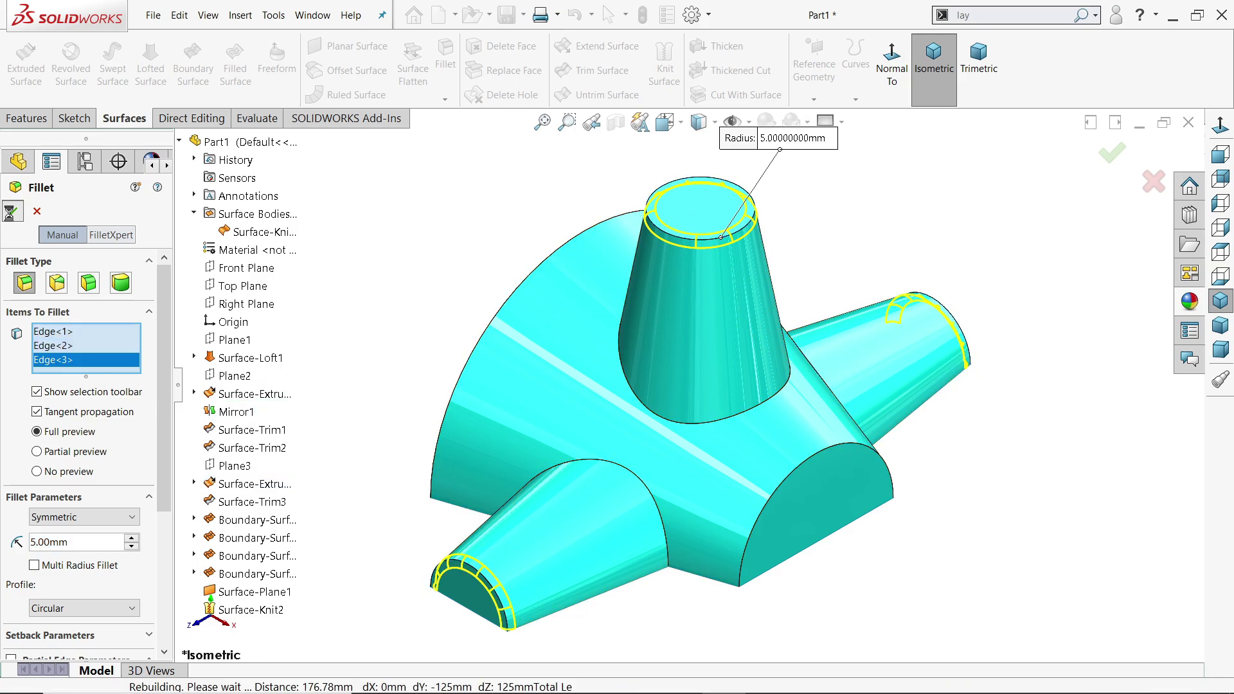
Fillet the three edges where the tapered branches meet the main body with a 10 mm radius.
left_click(444, 64)
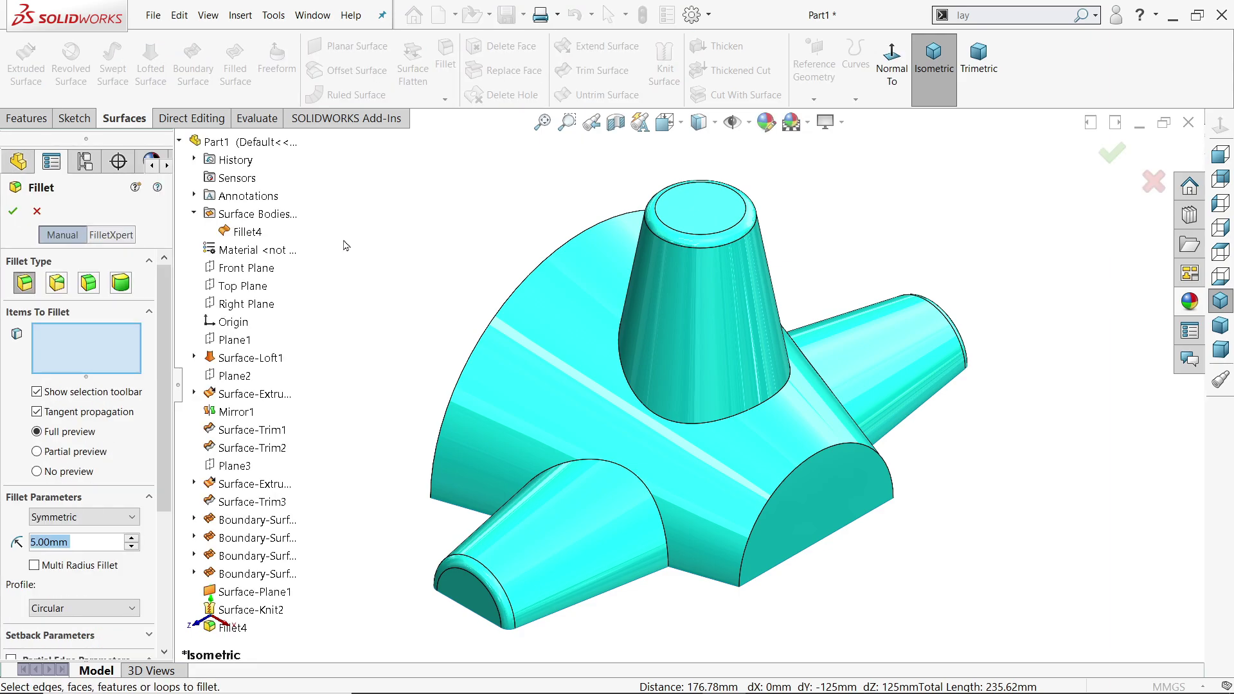
type("10")
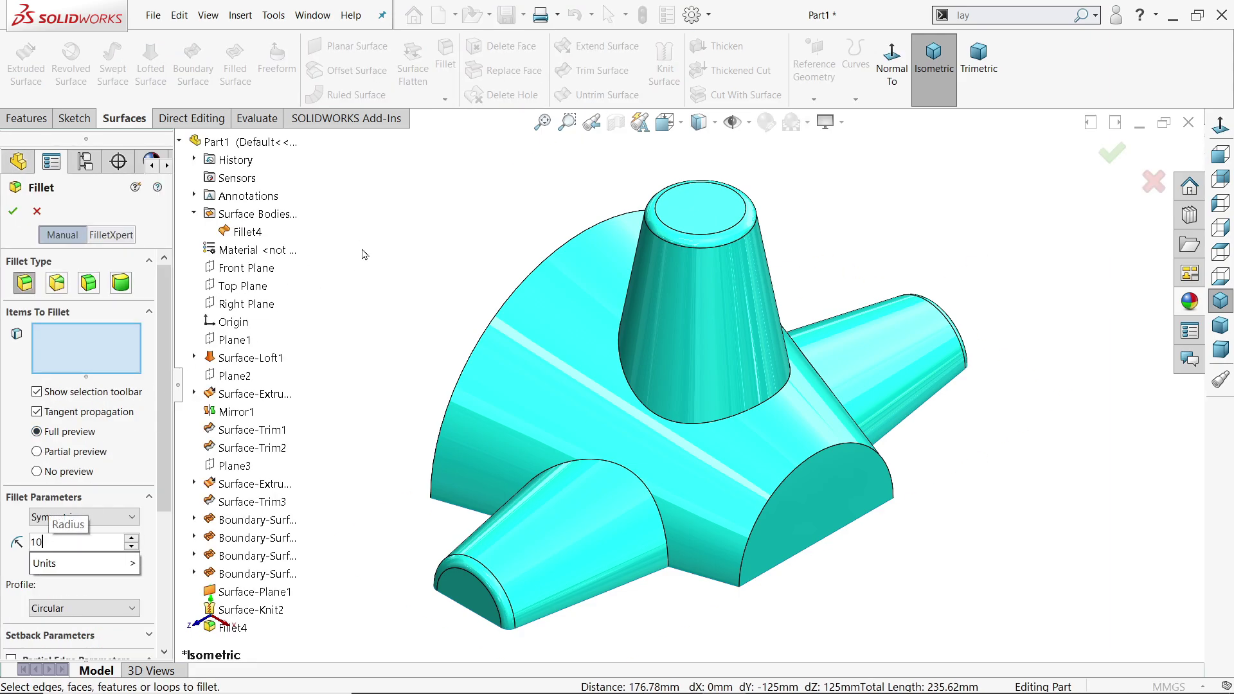
key("Return")
left_click(701, 430)
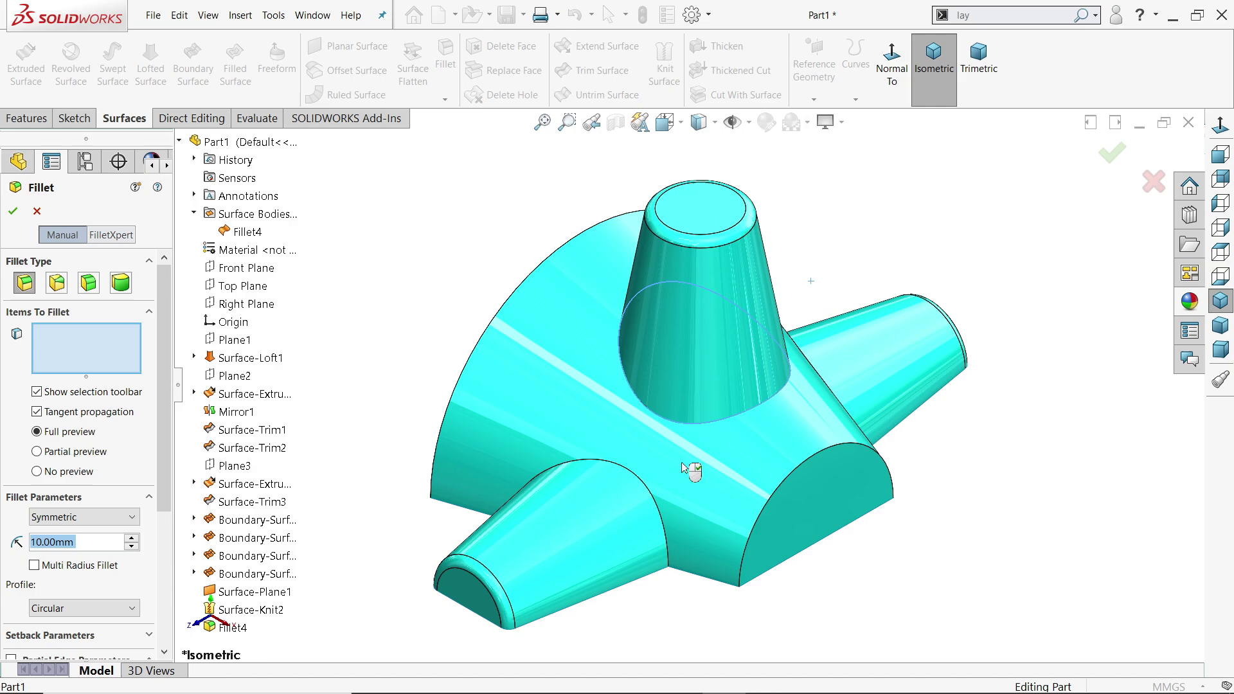
left_click(655, 502)
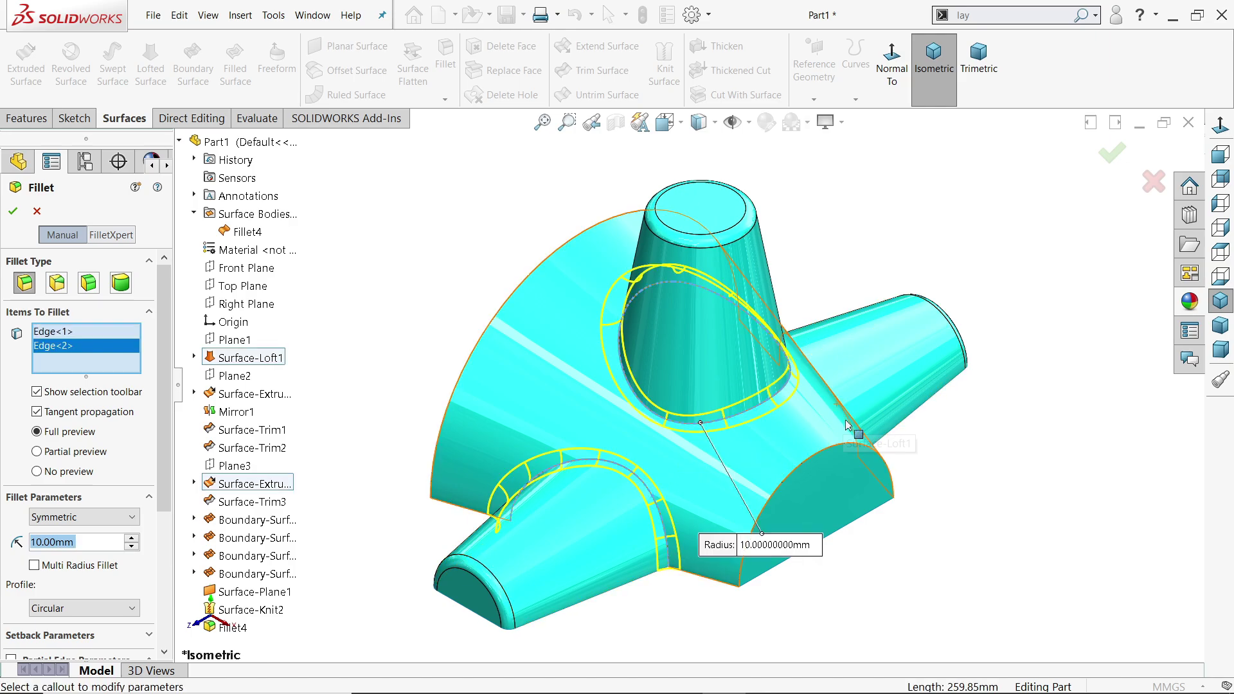
middle_click_drag(847, 424, 808, 404)
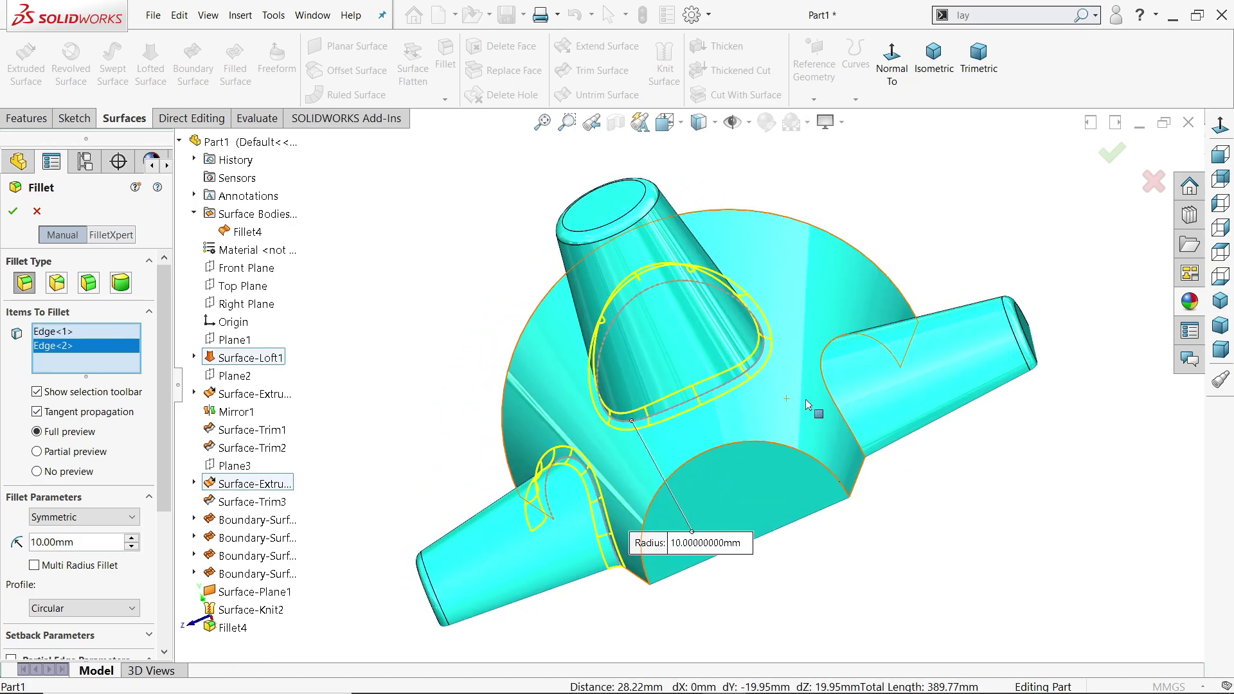
left_click(838, 407)
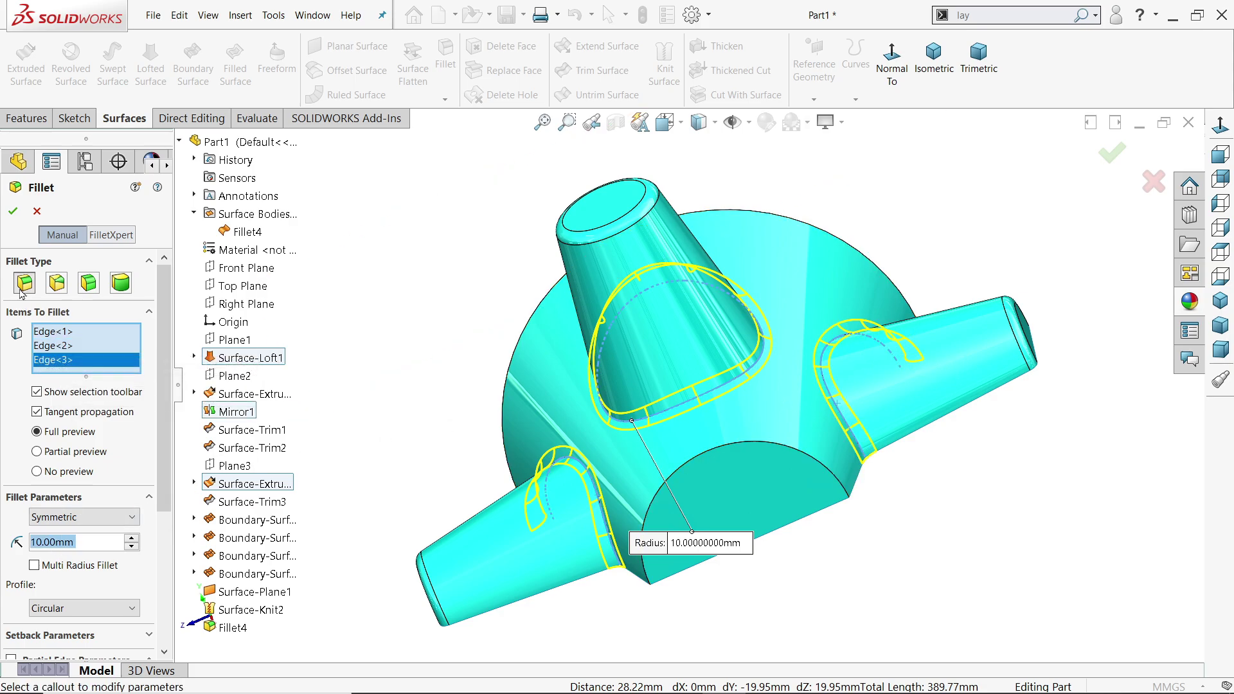
left_click(13, 212)
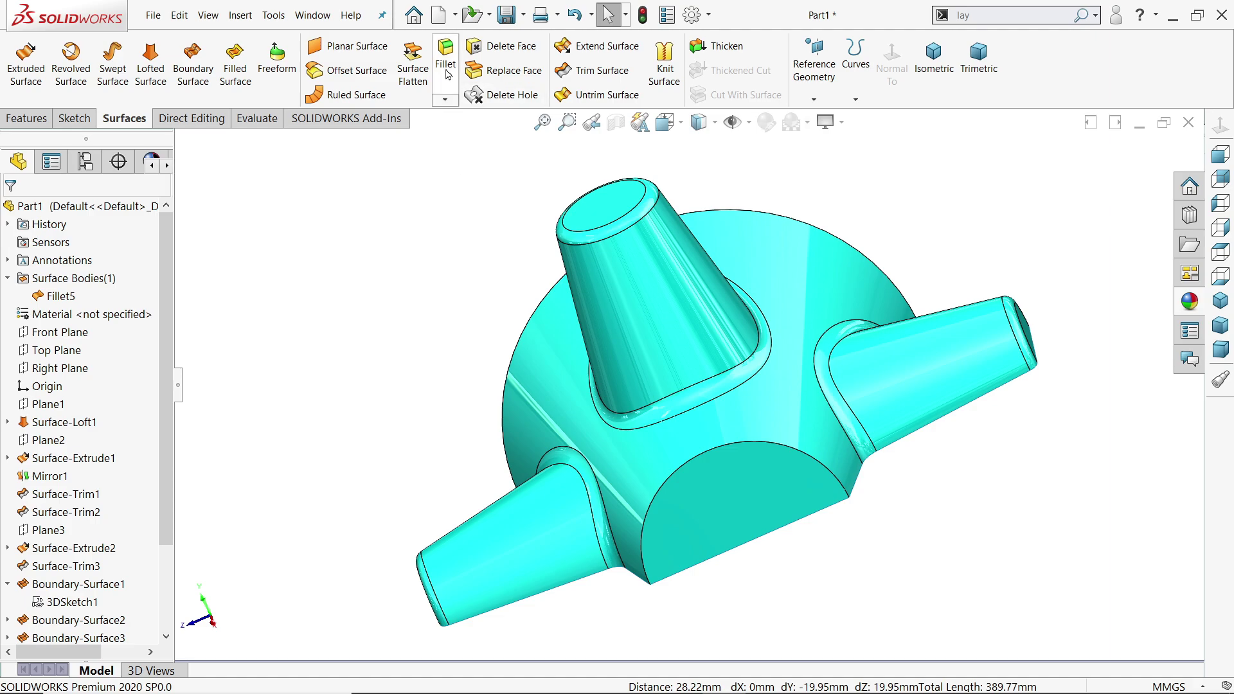
Fillet the large and small curved end edges of the main body with a 15 mm radius.
left_click(445, 64)
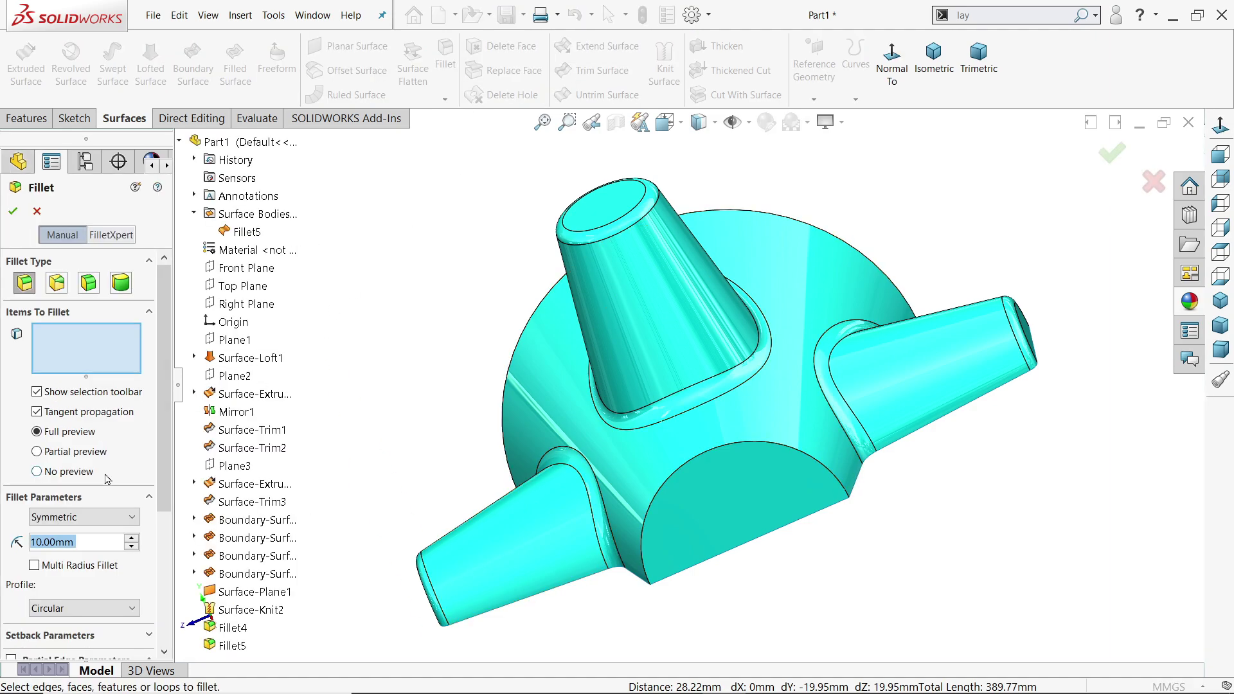
type("15")
key("Return")
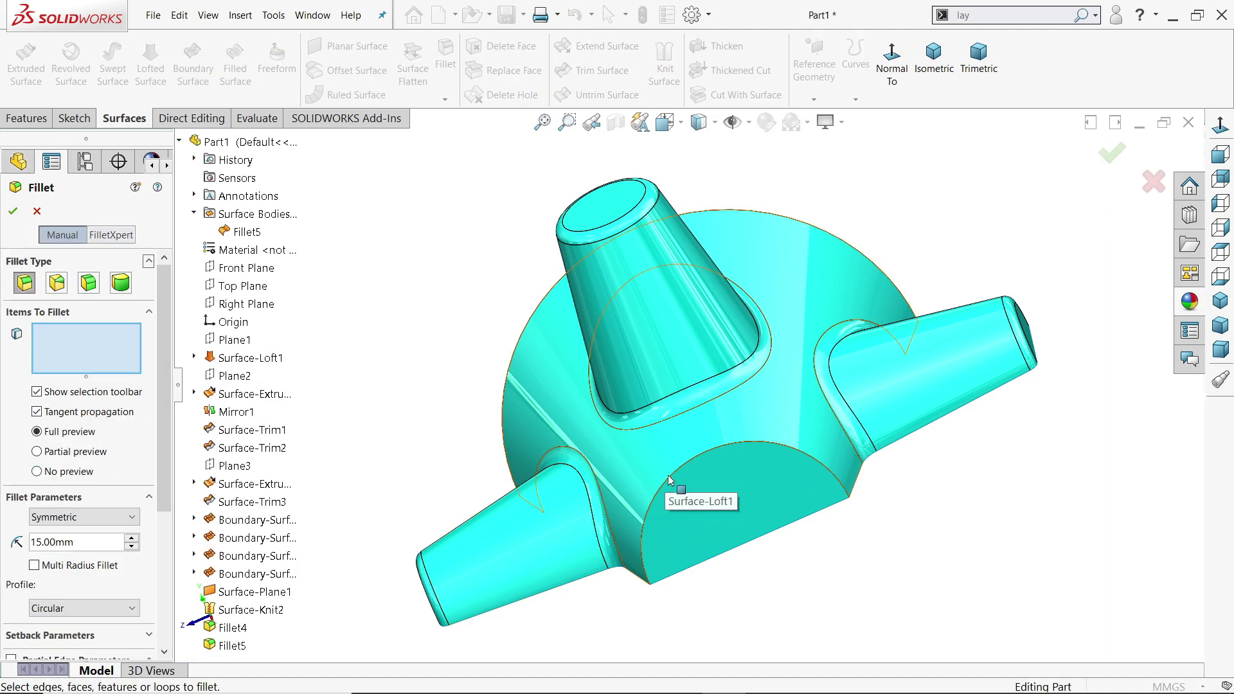
left_click(669, 495)
left_click(533, 317)
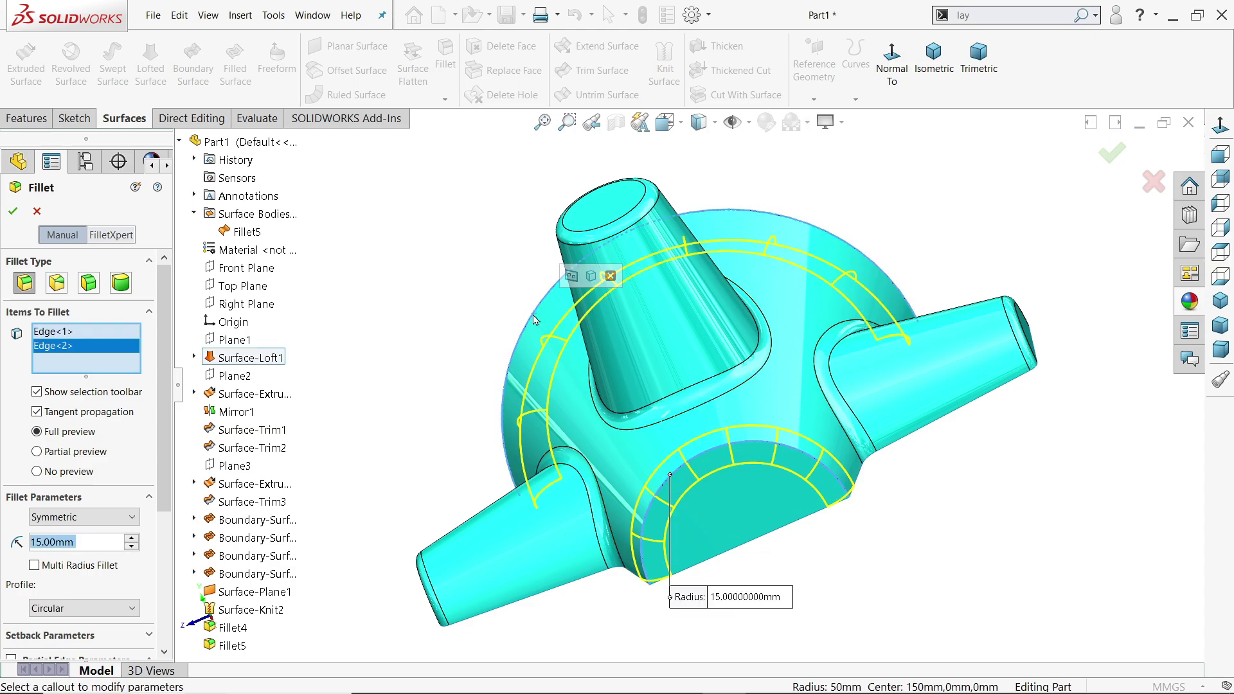
middle_click_drag(529, 345, 636, 360)
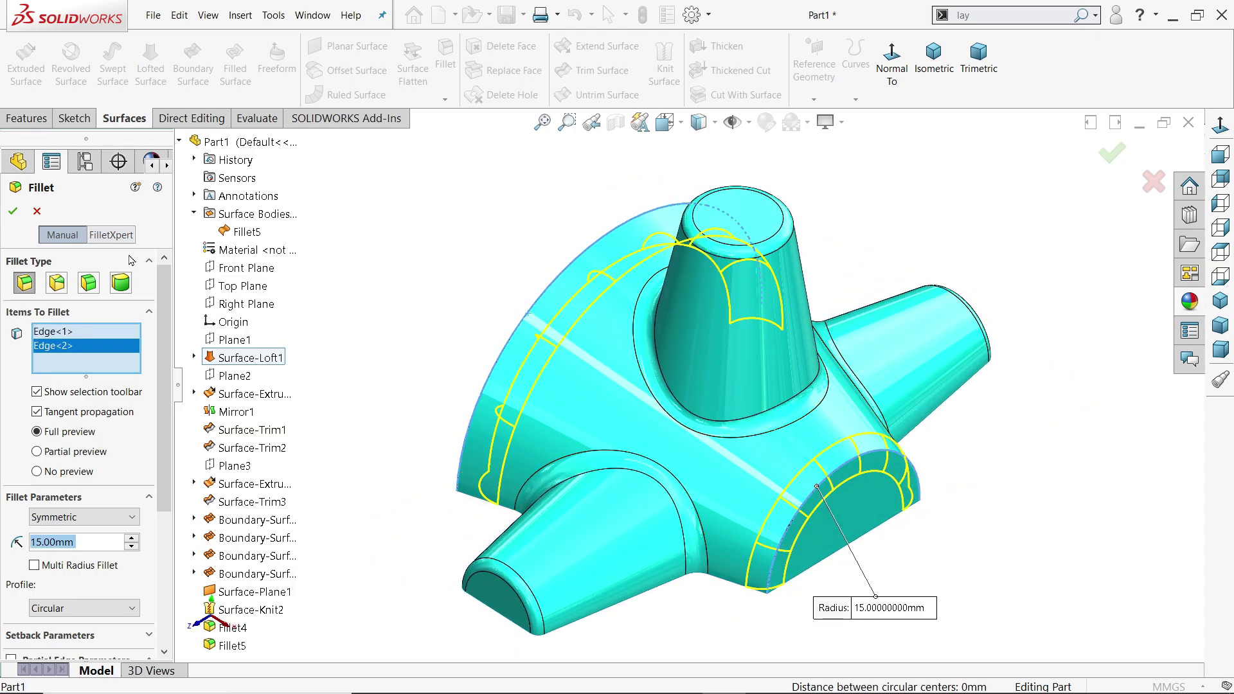
left_click(12, 213)
Start a Thicken feature, clear its preselected surface and select the whole filleted surface body in the model.
scroll(456, 378, "up", 3)
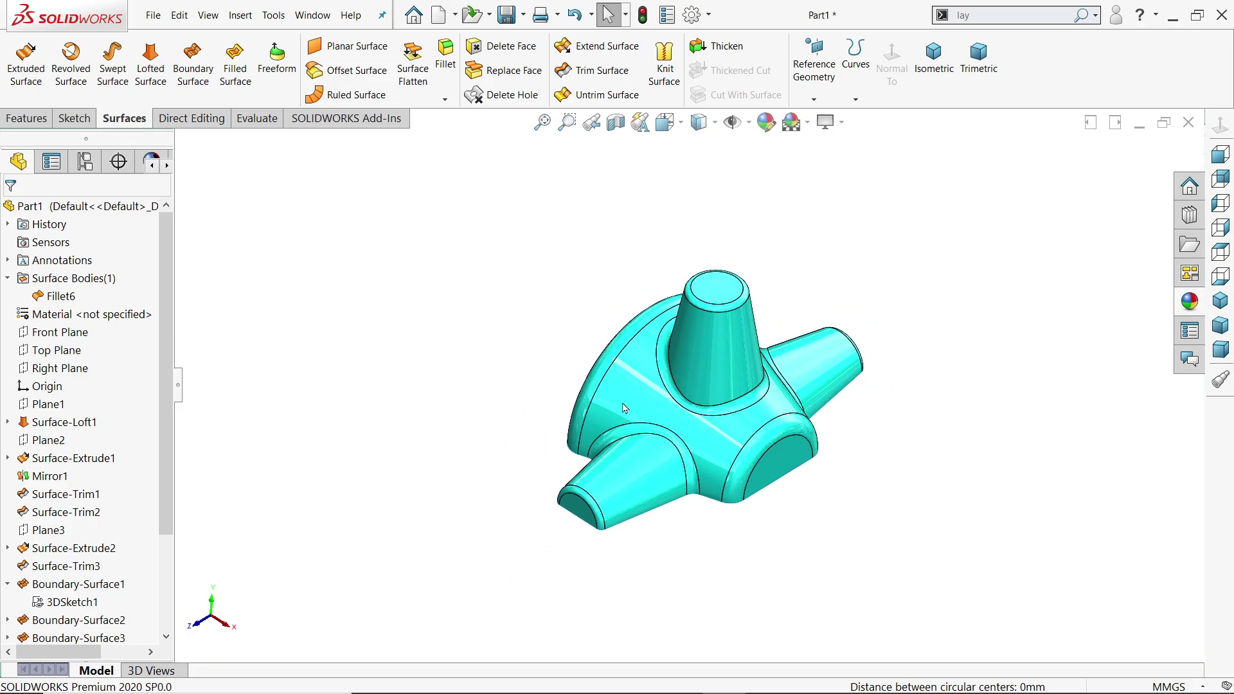
scroll(623, 408, "down", 2)
middle_click_drag(807, 482, 805, 379)
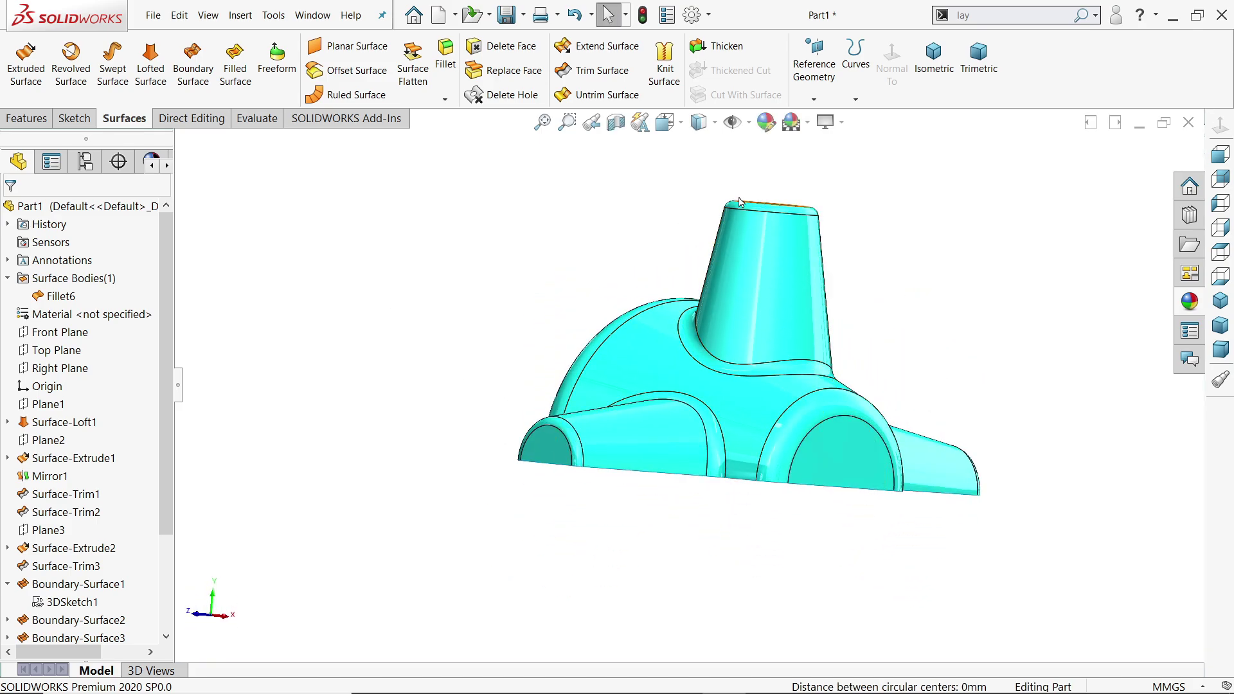
left_click(726, 48)
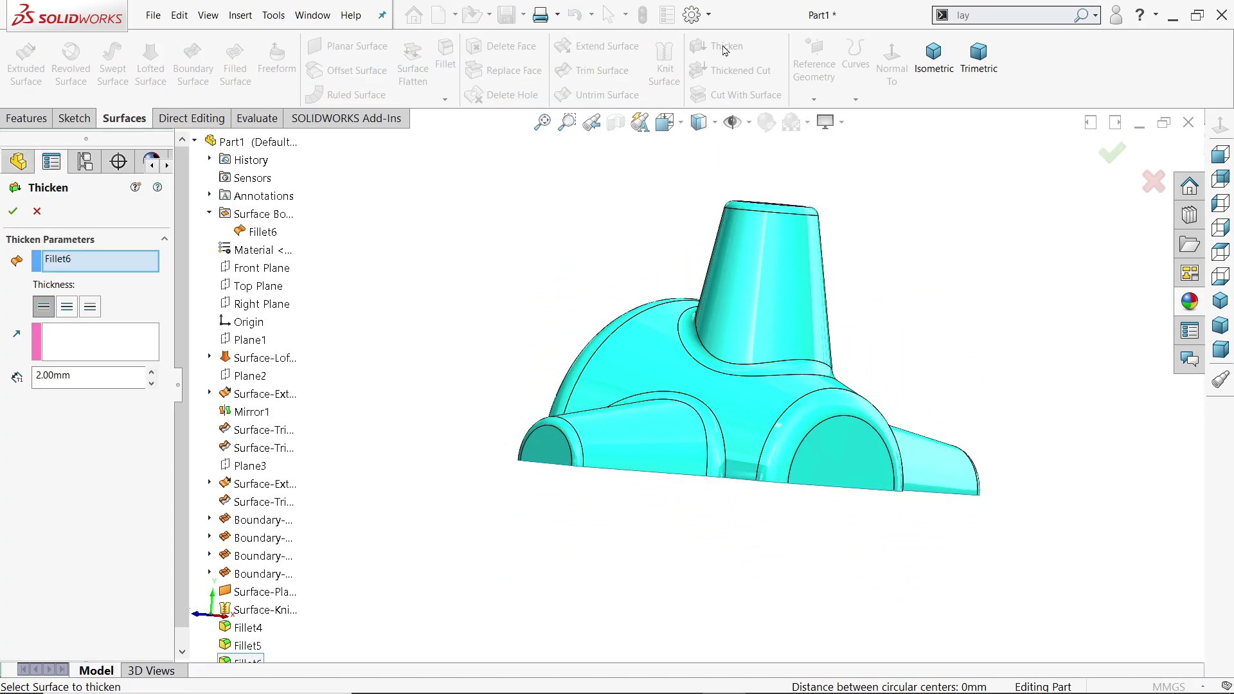
left_click(65, 260)
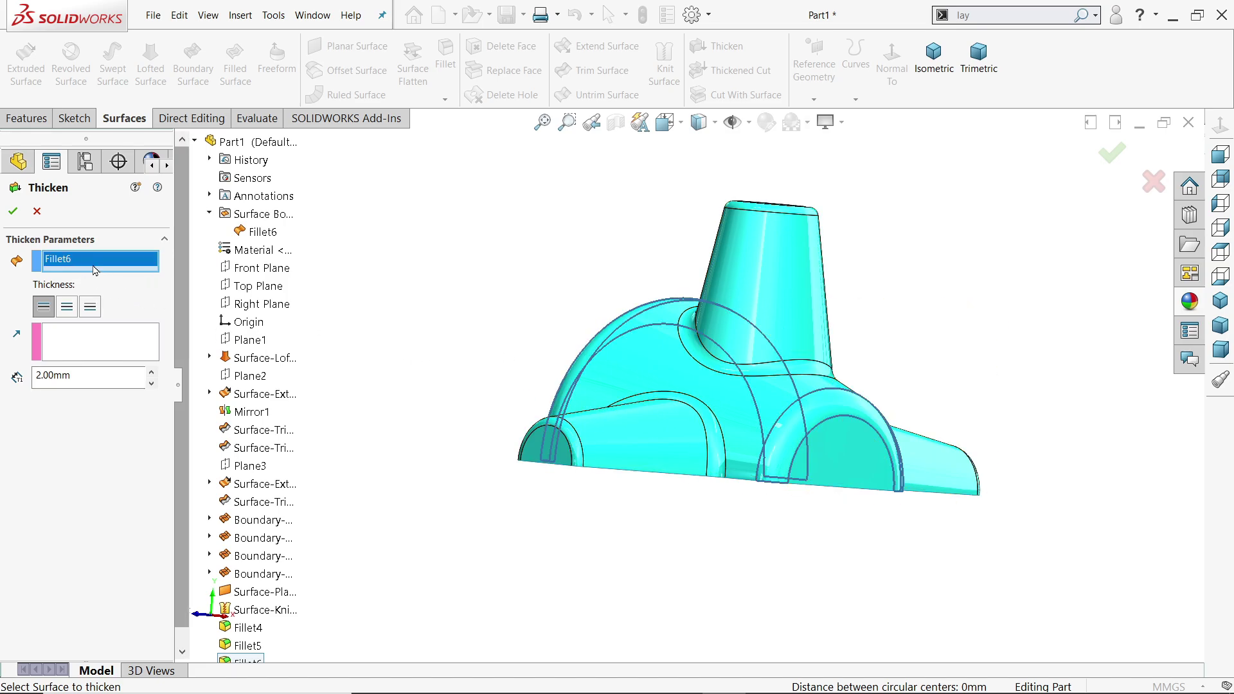
right_click(94, 266)
left_click(120, 276)
left_click(797, 271)
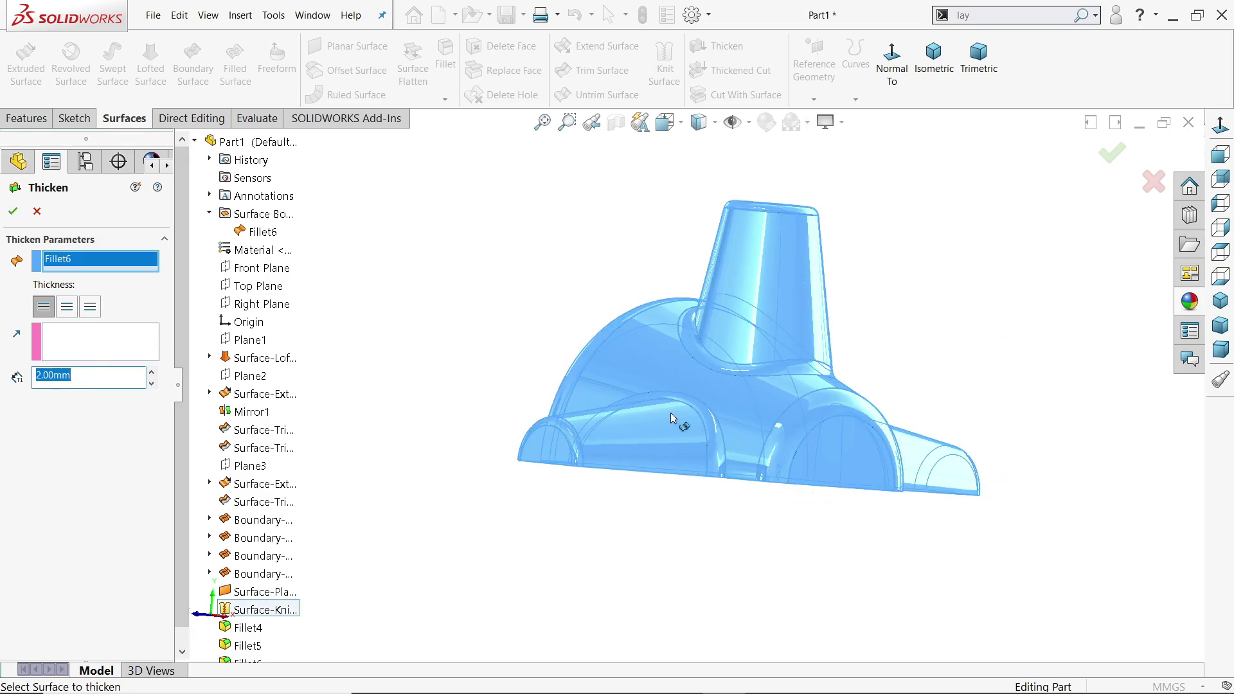
Preview the thickness on side 2 of the surface and switch back to side 1.
middle_click_drag(672, 419, 675, 503)
scroll(600, 554, "down", 6)
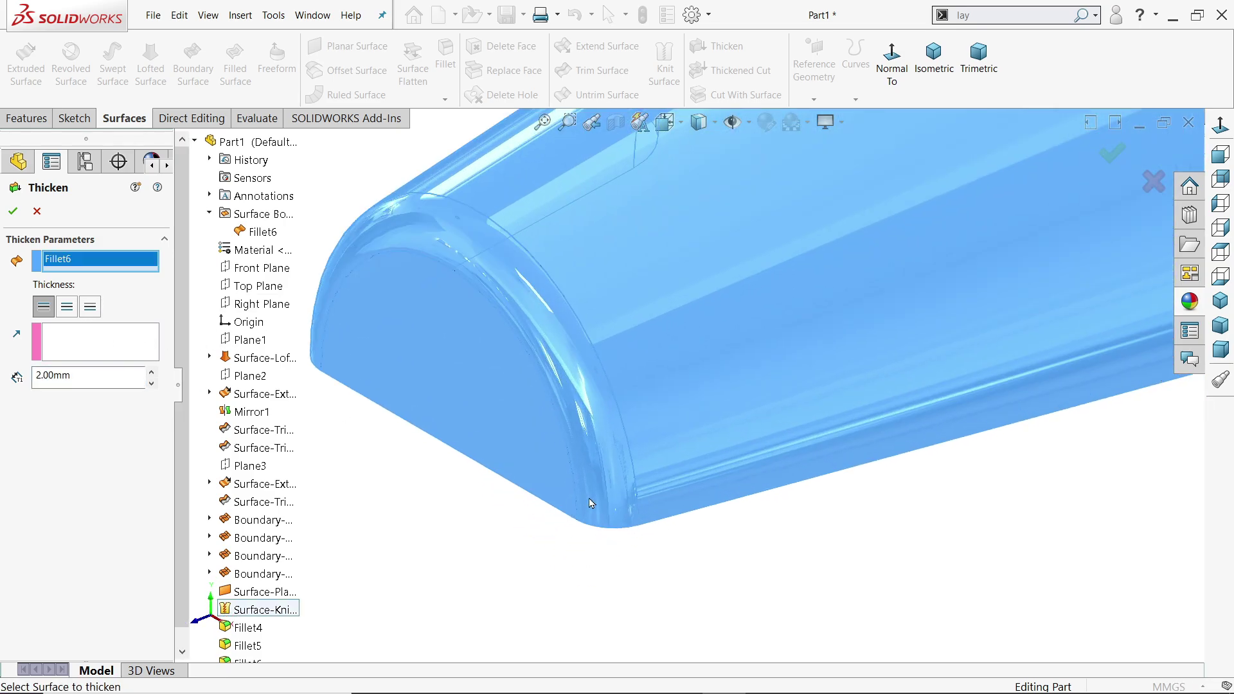
left_click(90, 307)
scroll(479, 450, "down", 5)
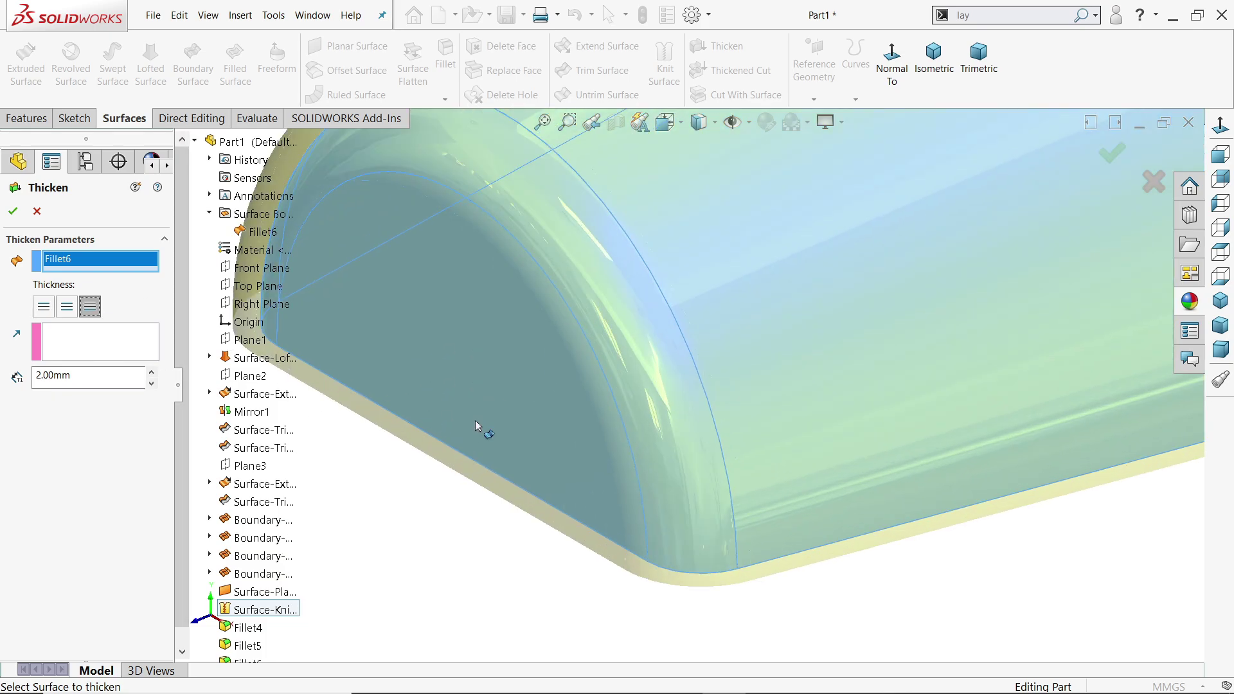
scroll(541, 437, "up", 4)
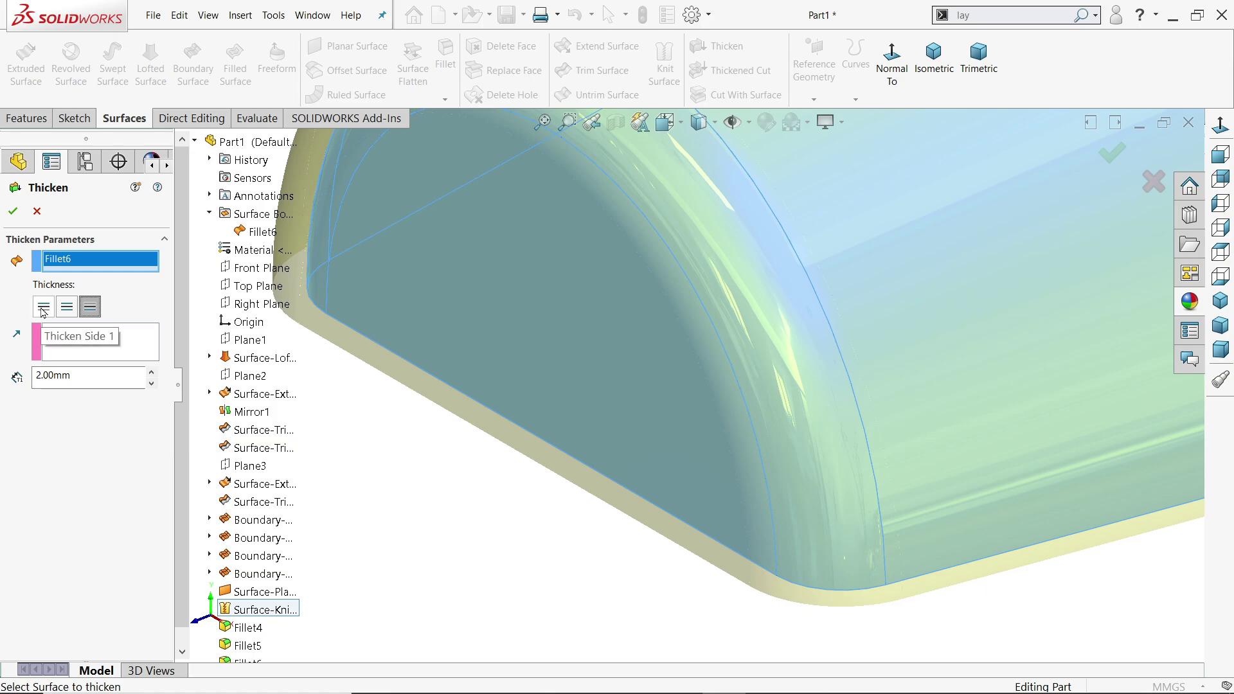
left_click(44, 309)
scroll(655, 544, "up", 2)
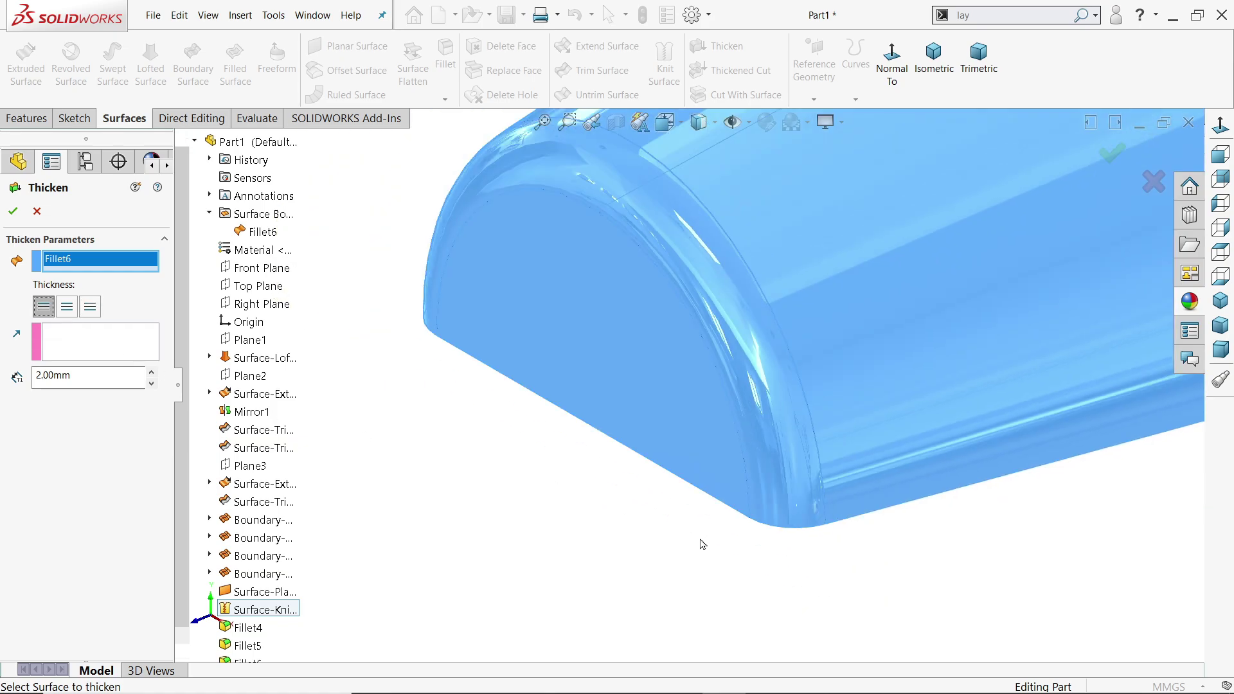
Check the thickness preview from the underside and thicken the surface body 2 mm on side 1.
middle_click_drag(701, 543, 670, 353)
scroll(792, 563, "down", 3)
scroll(737, 513, "down", 2)
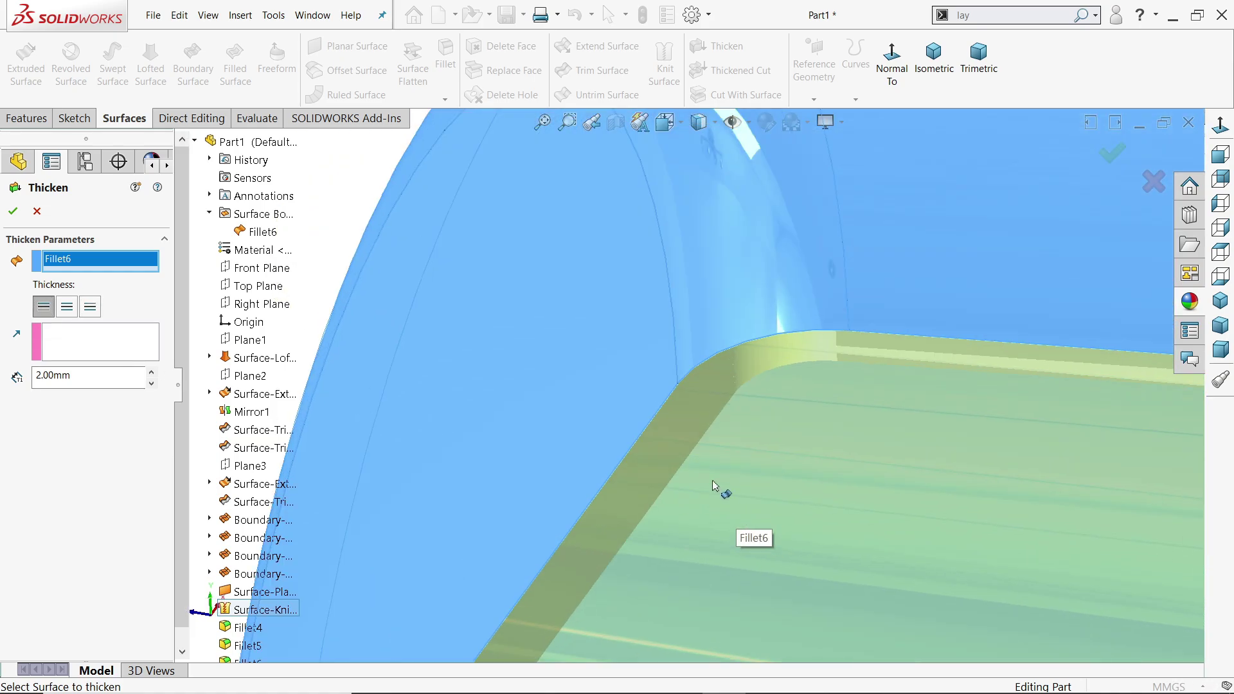
middle_click_drag(727, 453, 671, 416)
scroll(662, 388, "up", 4)
scroll(587, 337, "down", 3)
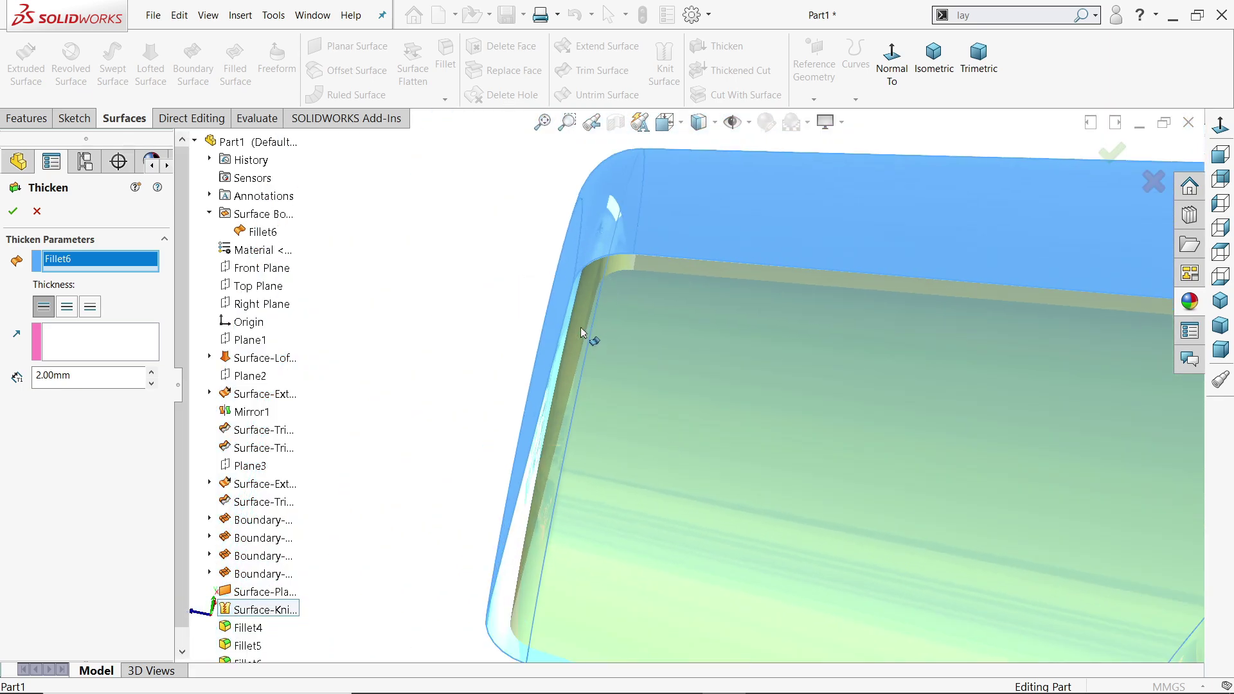
left_click(11, 212)
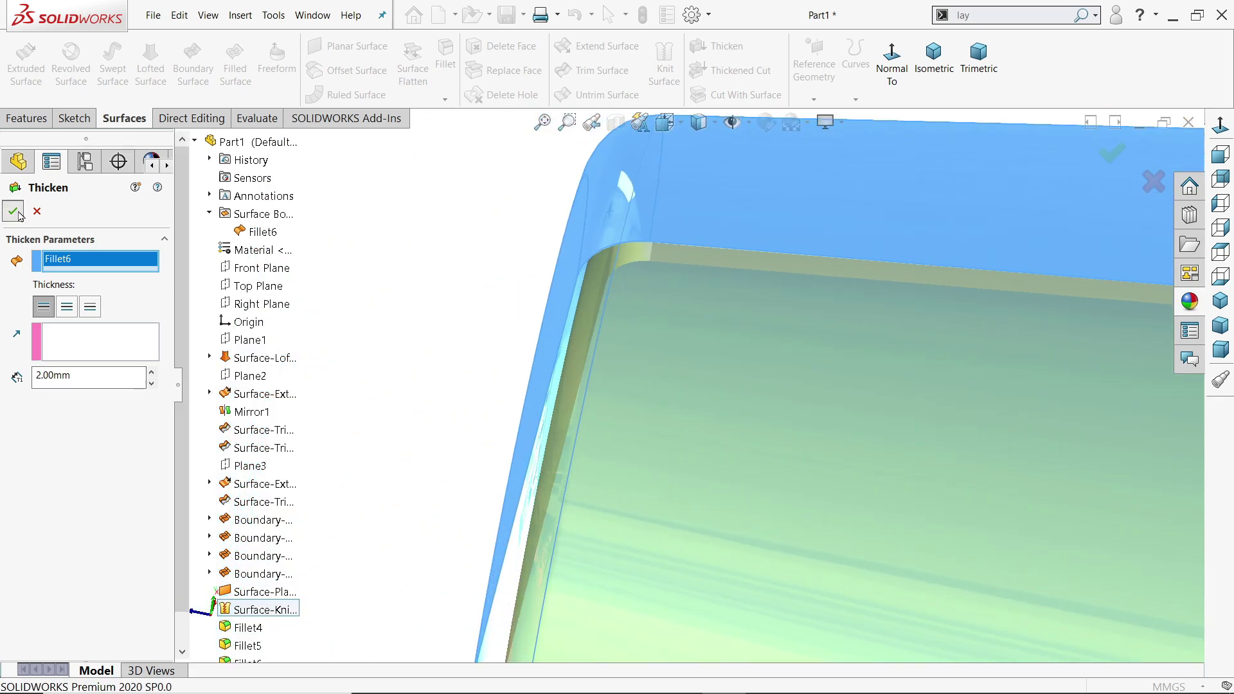
Section the thickened part at the Front Plane with zero offset and examine its inner wall.
scroll(636, 302, "up", 5)
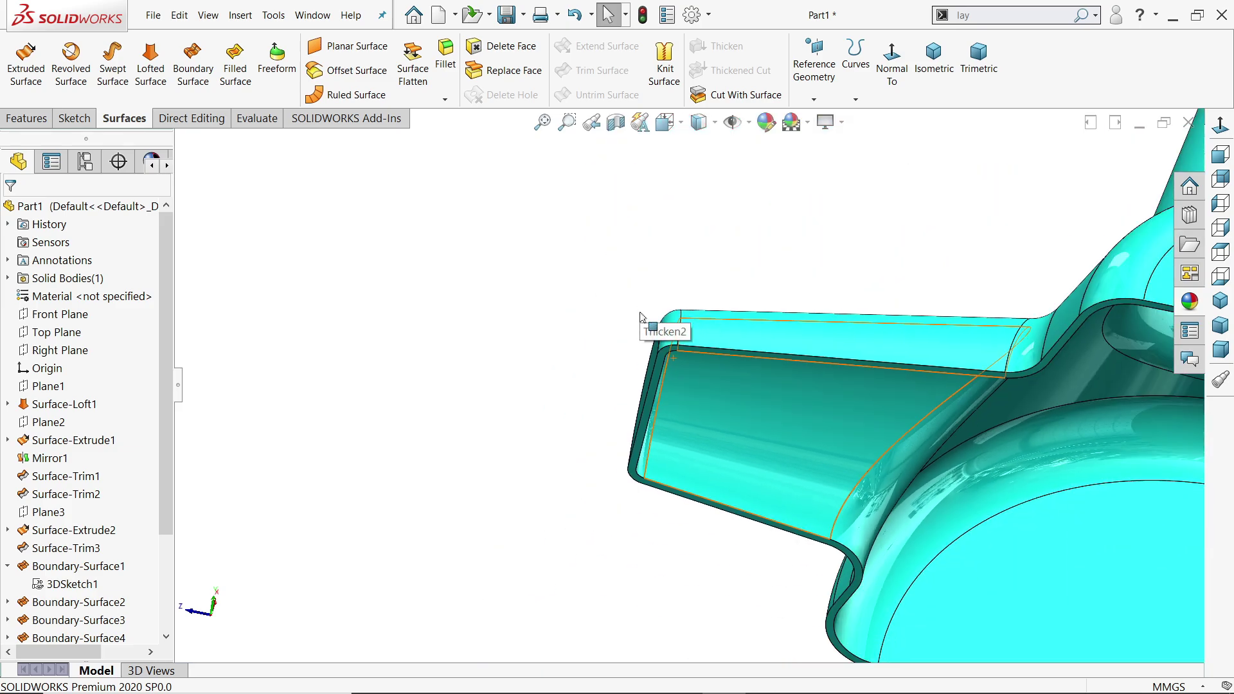
scroll(661, 388, "up", 3)
middle_click_drag(660, 388, 653, 444)
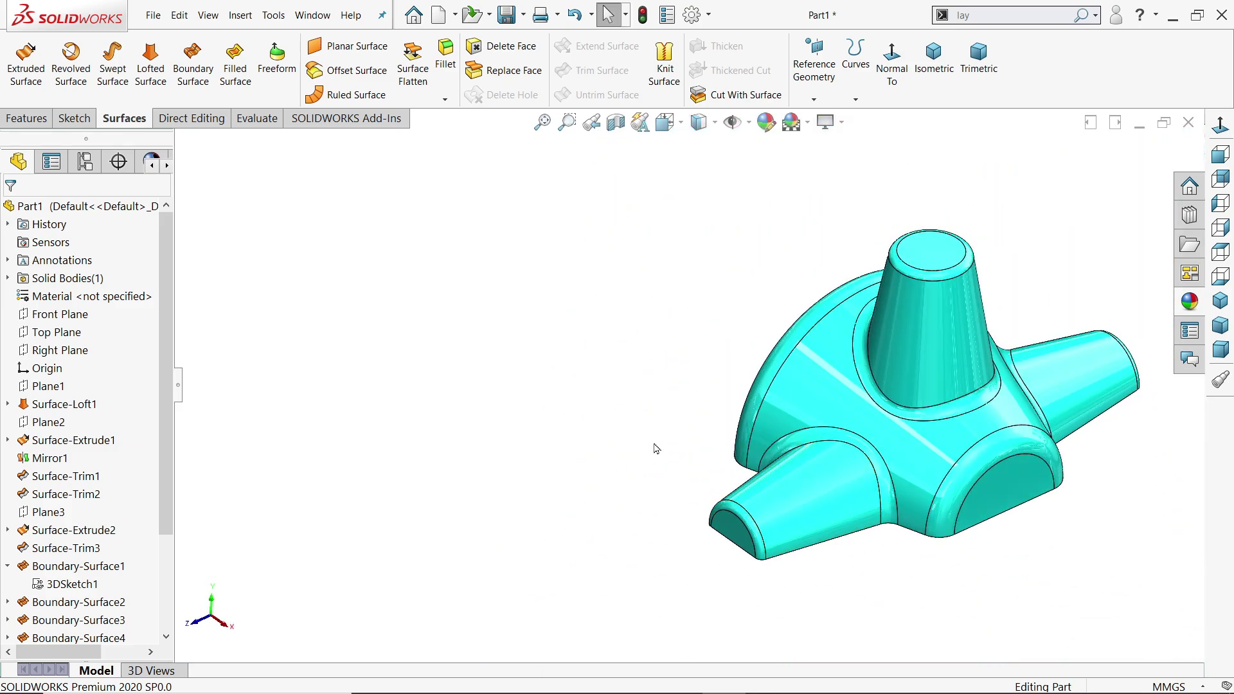
left_click(116, 313)
left_click(626, 124)
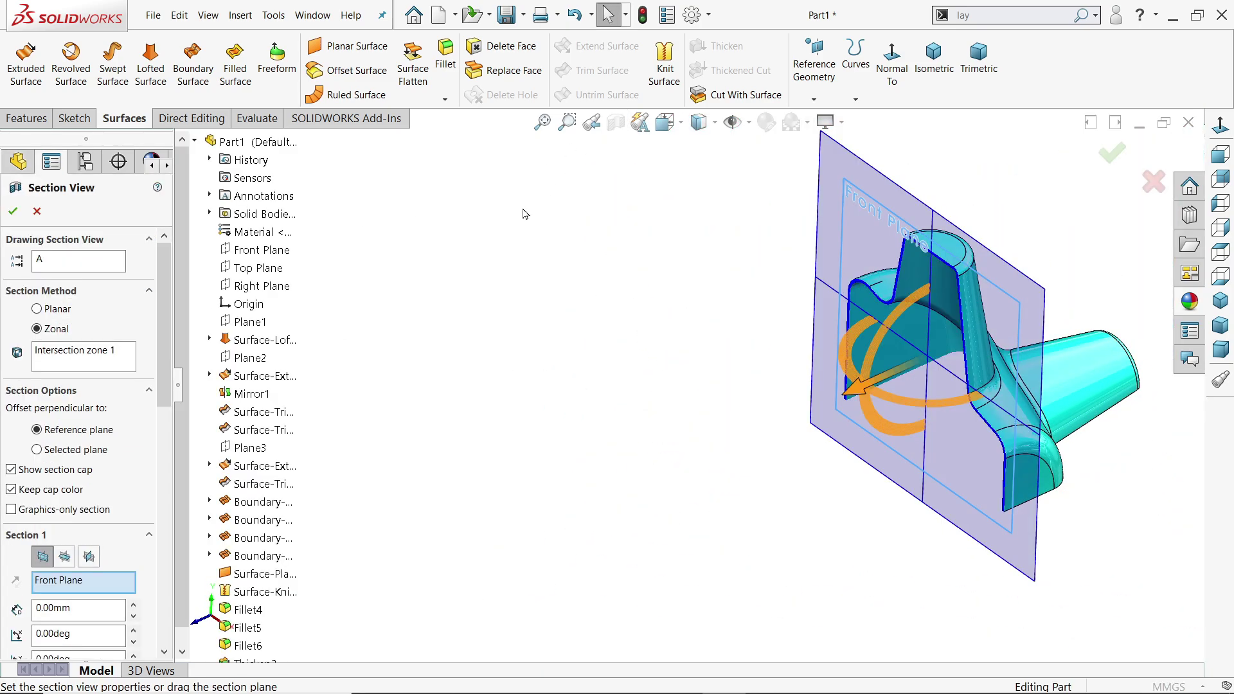
left_click(12, 212)
middle_click_drag(1003, 334, 804, 412)
scroll(833, 405, "down", 2)
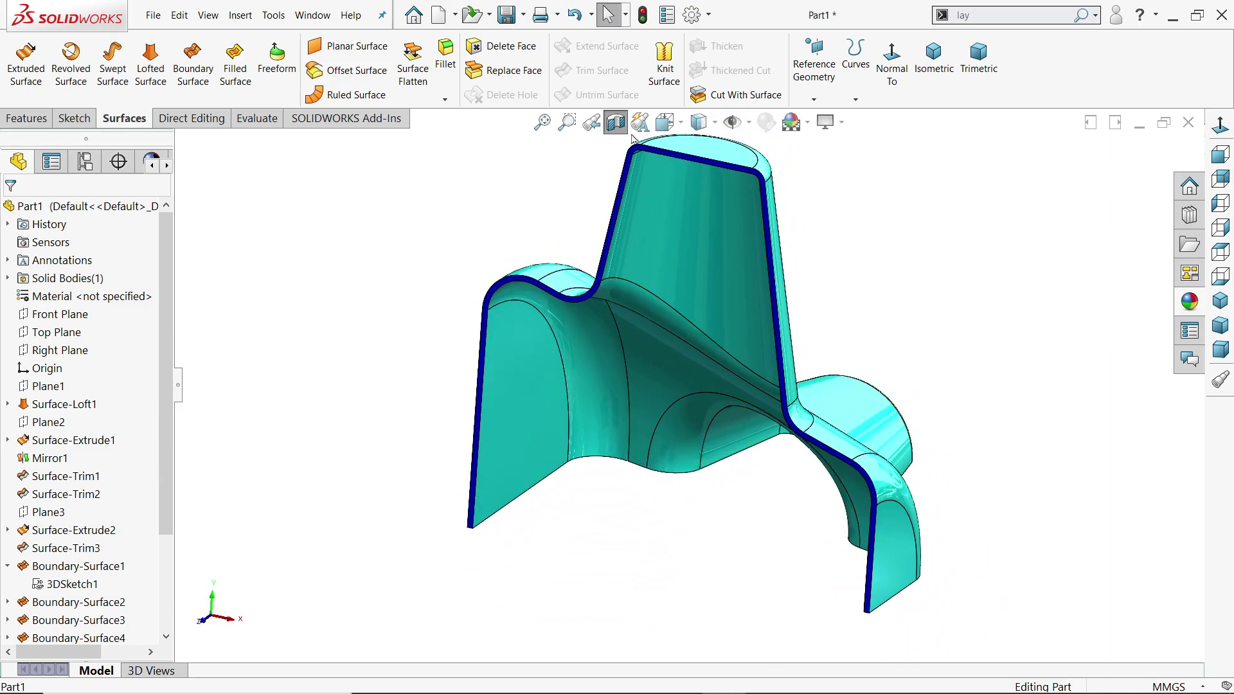
Turn off the section view and look over the complete part.
left_click(615, 122)
scroll(705, 303, "up", 2)
middle_click_drag(722, 336, 711, 490)
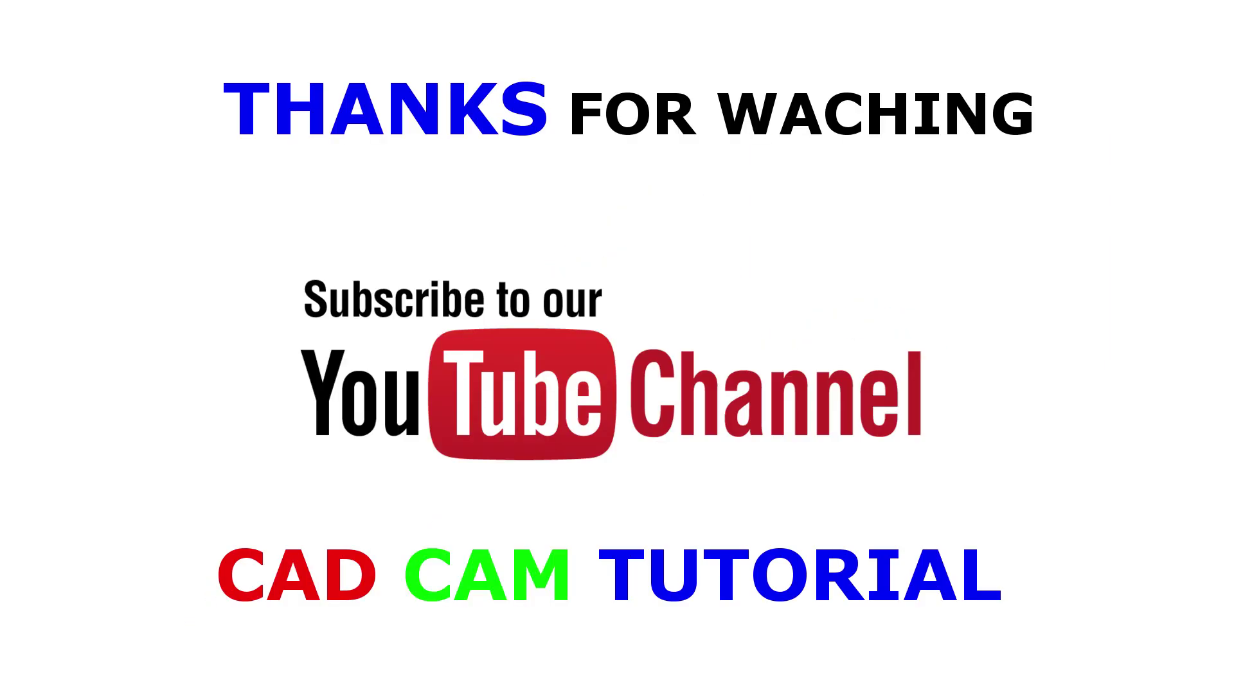